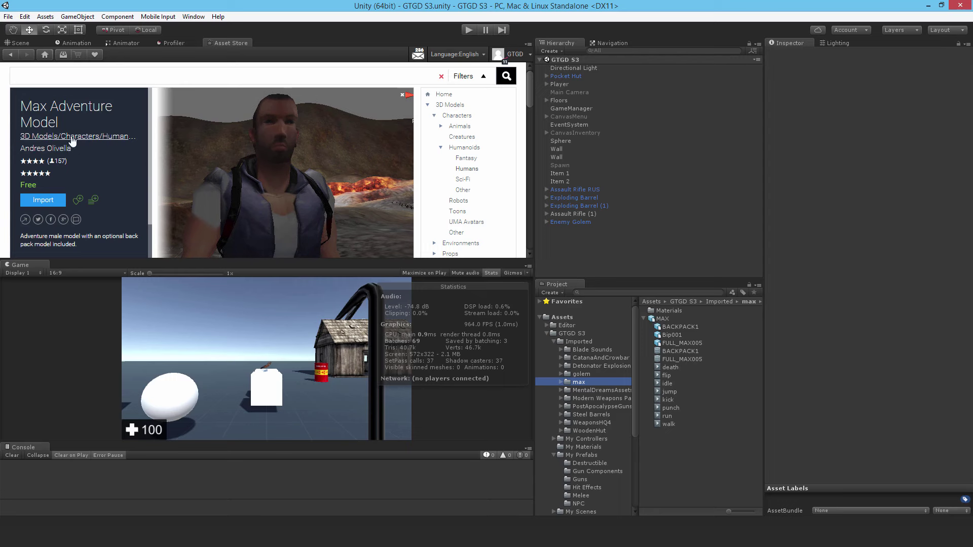
# Step: Set the MAX model's Animation Type to Humanoid and apply it, creating MAXAvatar
pyautogui.click(19, 42)
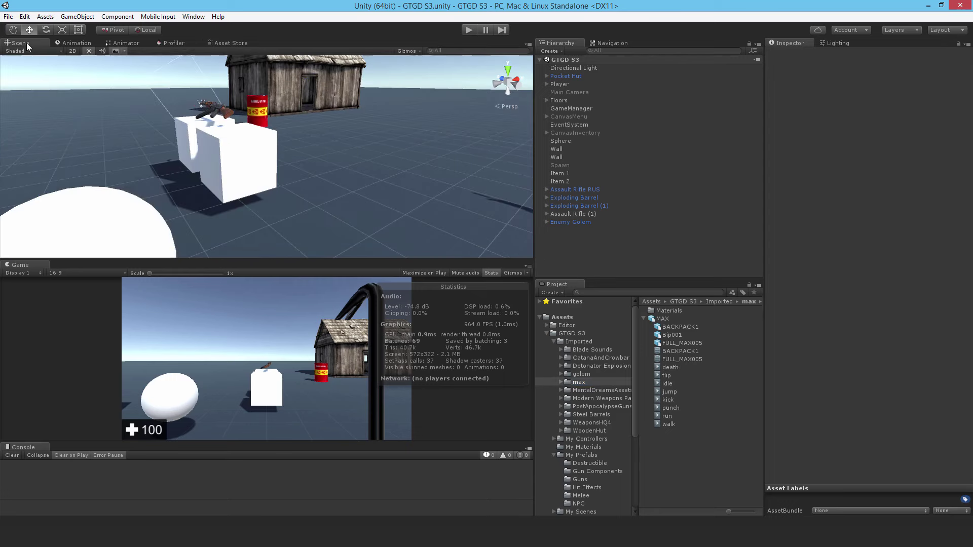
pyautogui.click(659, 318)
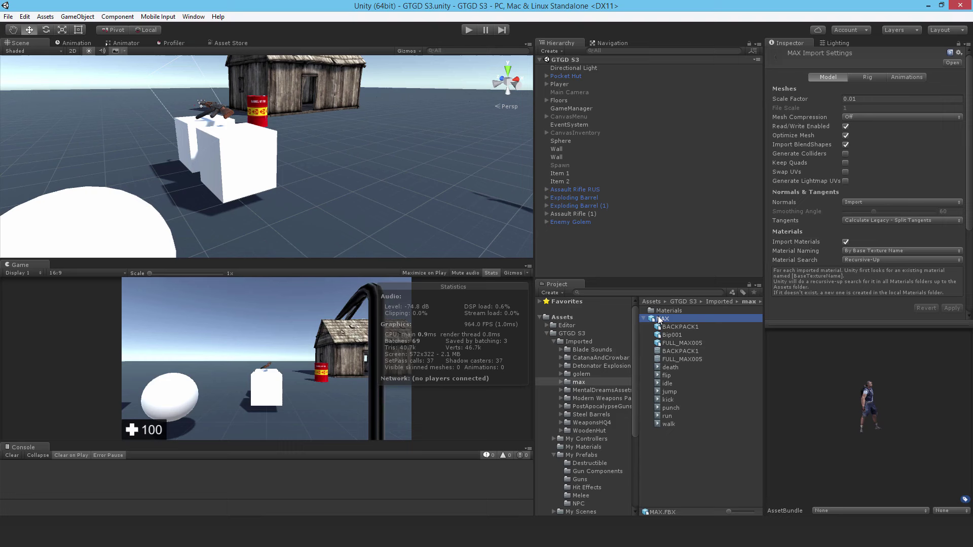
pyautogui.click(871, 77)
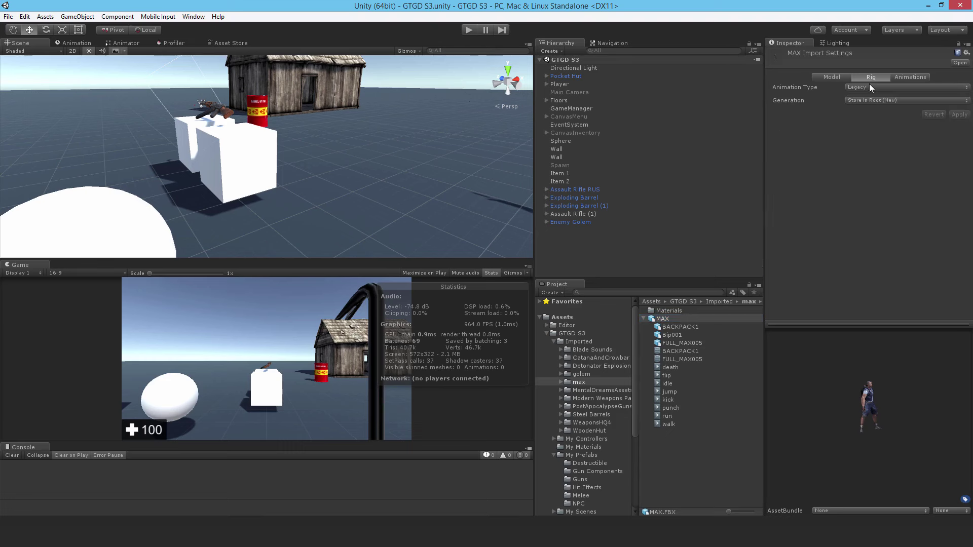
pyautogui.click(869, 87)
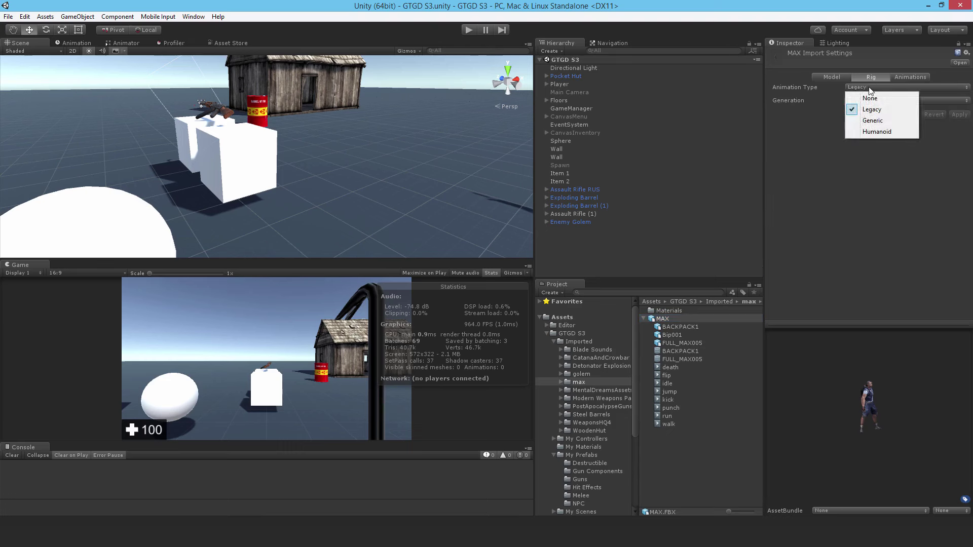
pyautogui.click(870, 132)
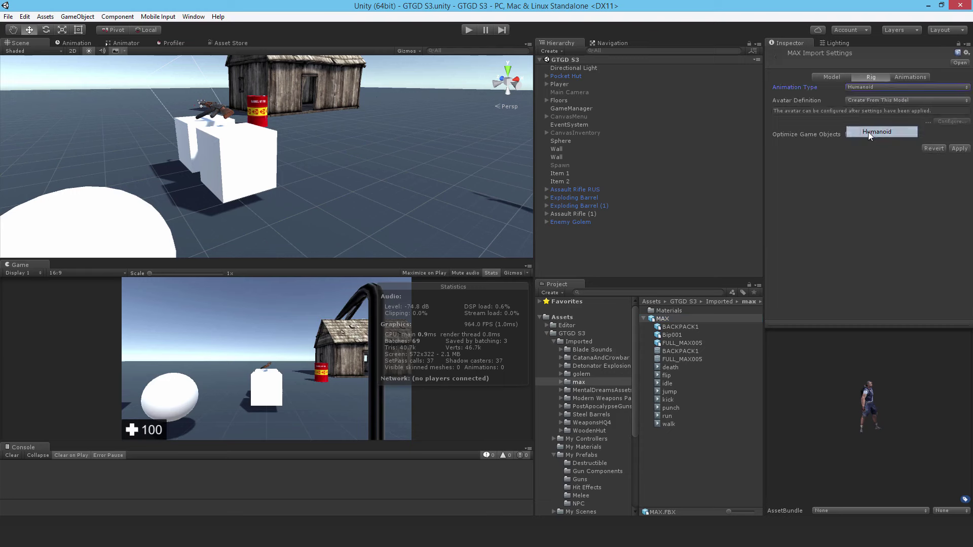
pyautogui.click(961, 149)
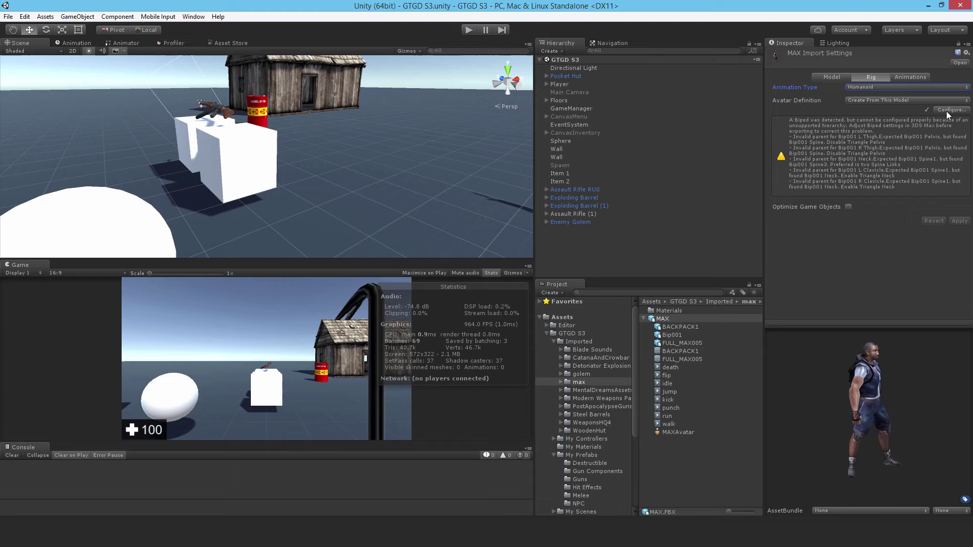
# Step: Check MAXAvatar's bone mapping, then click Done to return to the GTGD S3 scene
pyautogui.click(947, 111)
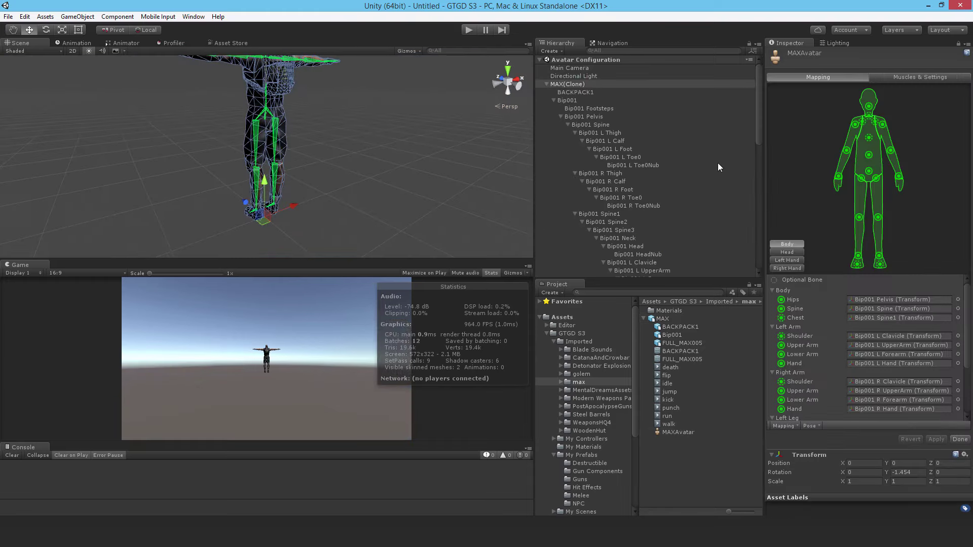
pyautogui.keyDown('alt'); pyautogui.moveTo(297, 199); pyautogui.dragTo(616, 112); pyautogui.keyUp('alt')
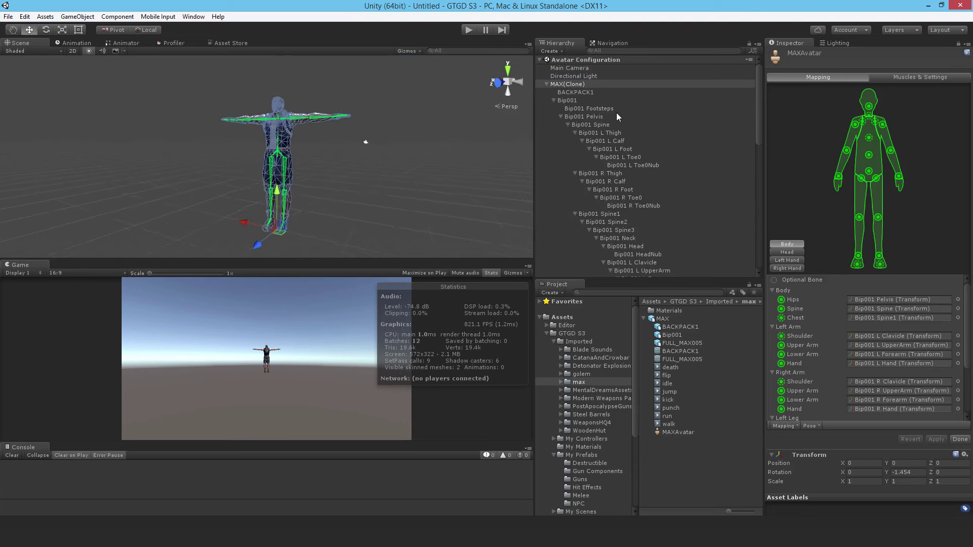
pyautogui.click(566, 87)
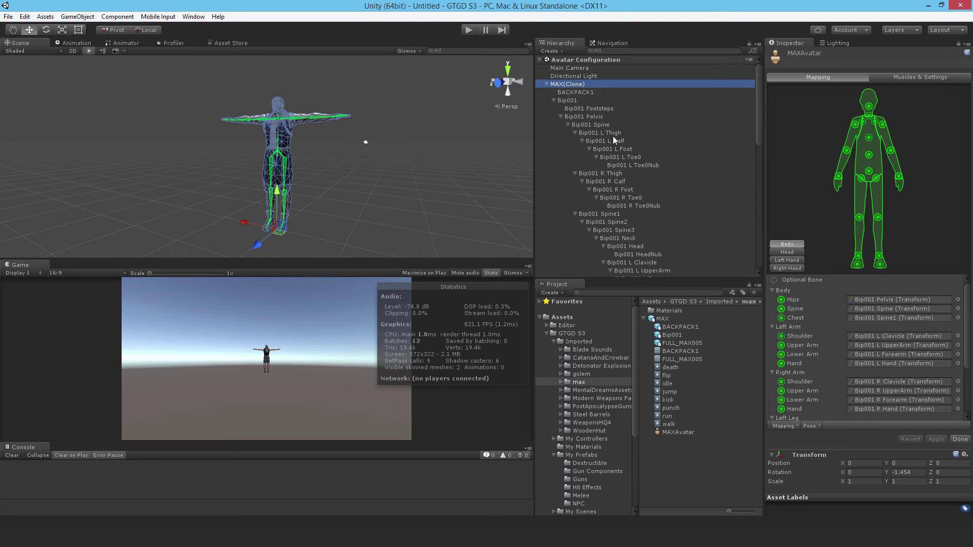
pyautogui.click(960, 440)
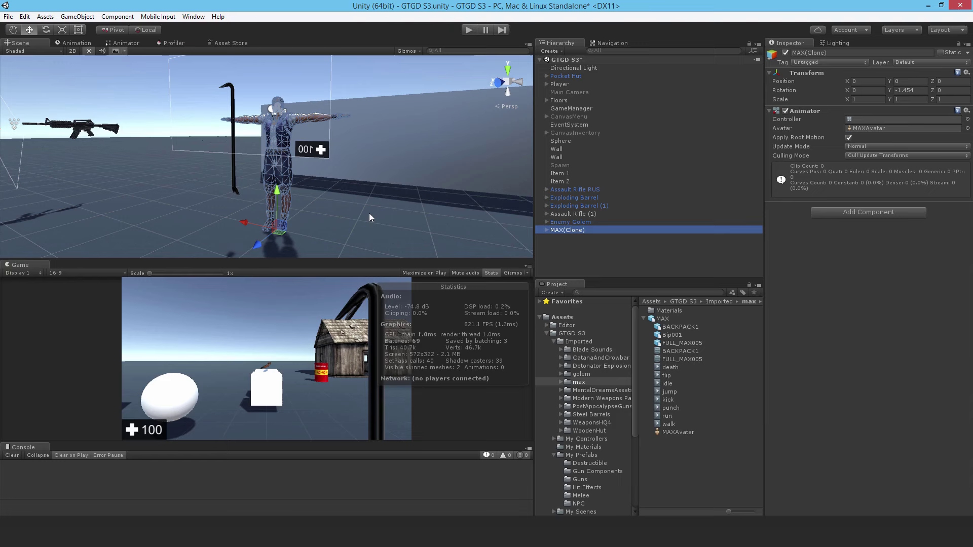
# Step: Move MAX(Clone) forward beside the cube and set its Y rotation to 180
pyautogui.keyDown('alt'); pyautogui.moveTo(369, 215); pyautogui.dragTo(707, 265); pyautogui.keyUp('alt')
pyautogui.press('f')
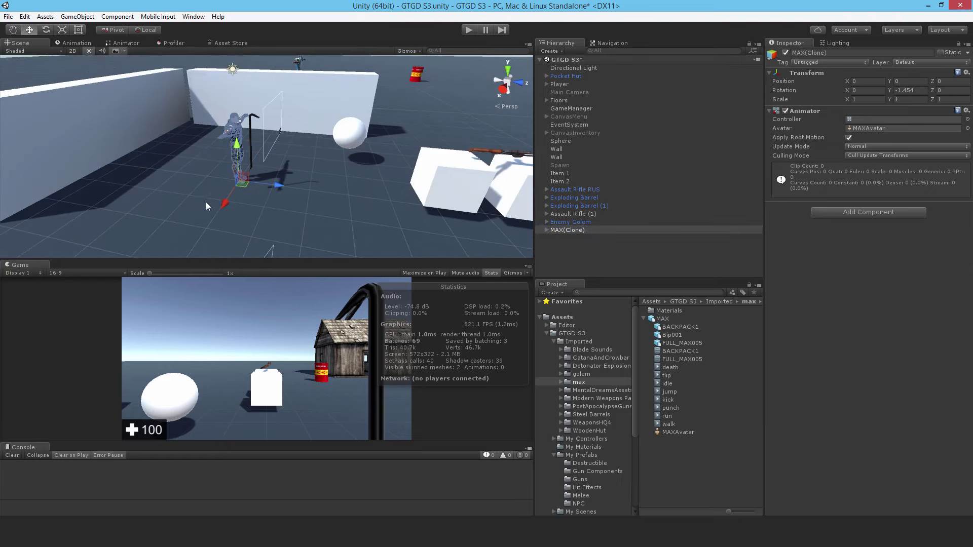
pyautogui.moveTo(278, 185)
pyautogui.mouseDown()
pyautogui.moveTo(348, 194)
pyautogui.moveTo(324, 202)
pyautogui.mouseUp()
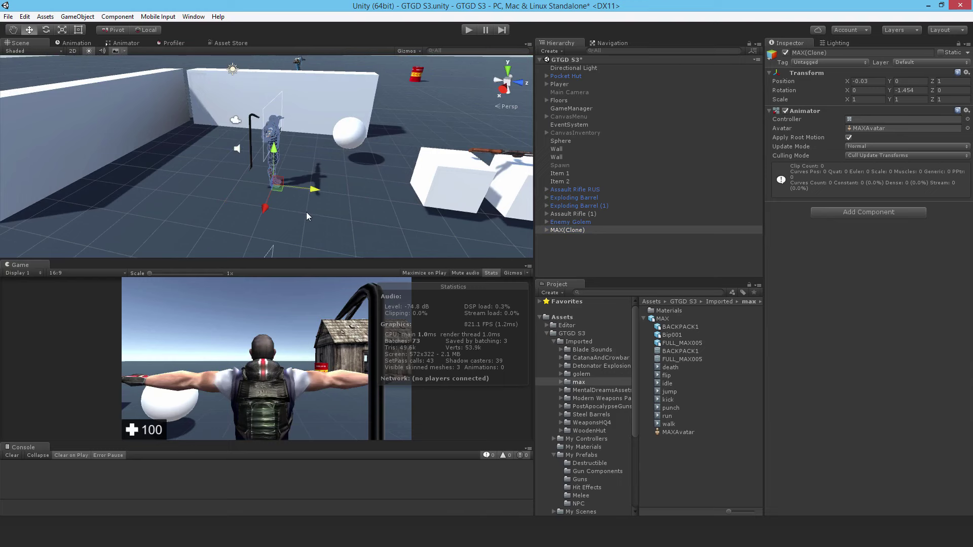
pyautogui.moveTo(333, 209)
pyautogui.mouseDown()
pyautogui.moveTo(394, 205)
pyautogui.moveTo(369, 208)
pyautogui.mouseUp()
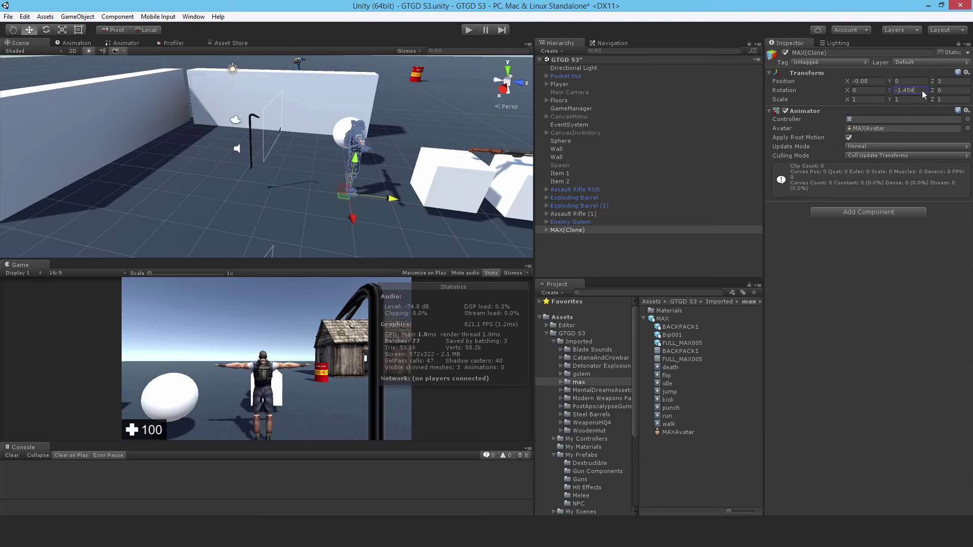
pyautogui.write('180')
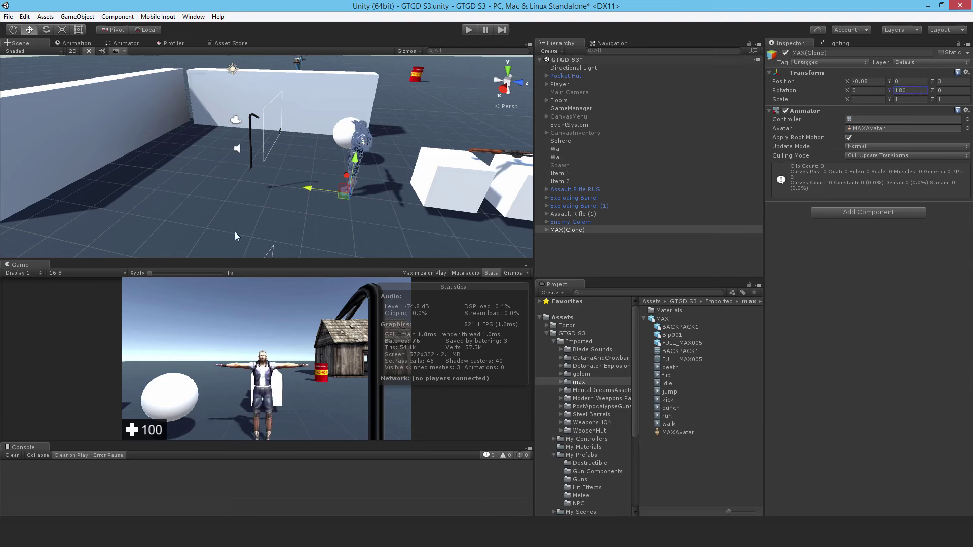
# Step: Play-test the scene, walking the player toward MAX and back, then stop
pyautogui.click(469, 30)
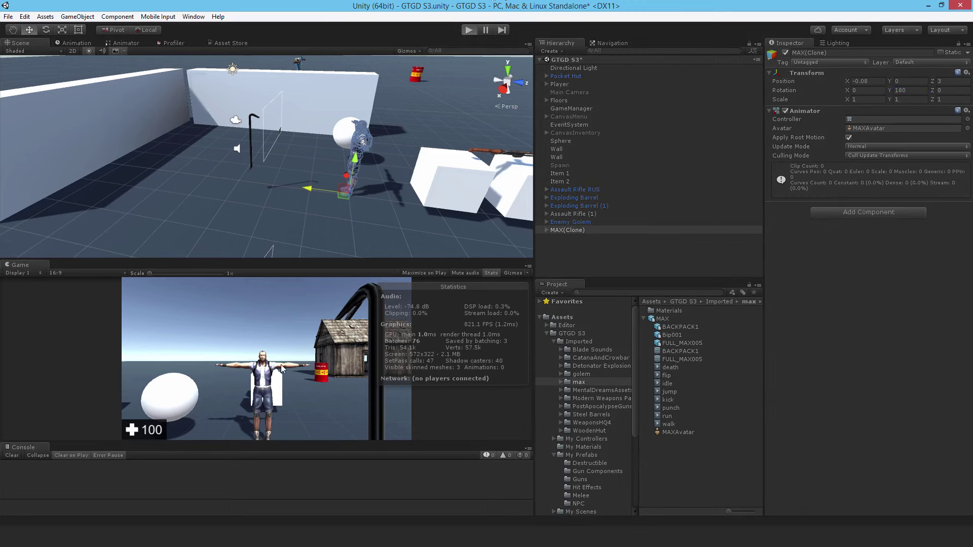
pyautogui.press('Escape')
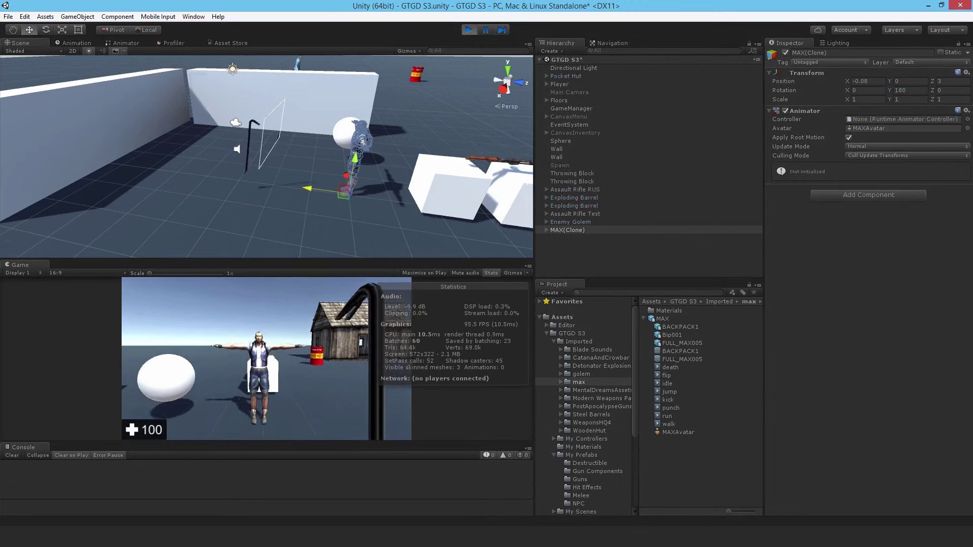
pyautogui.press('w')
pyautogui.press('w')
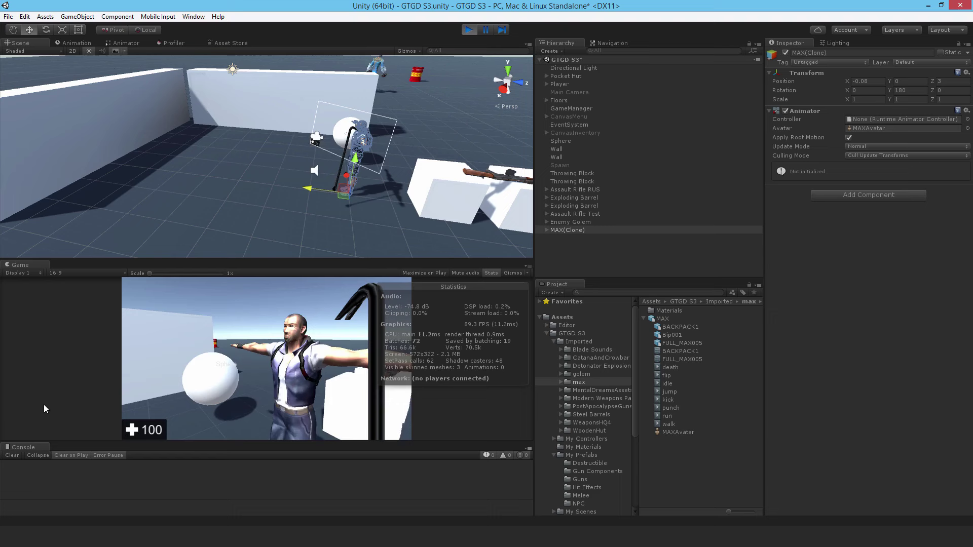
pyautogui.press('s')
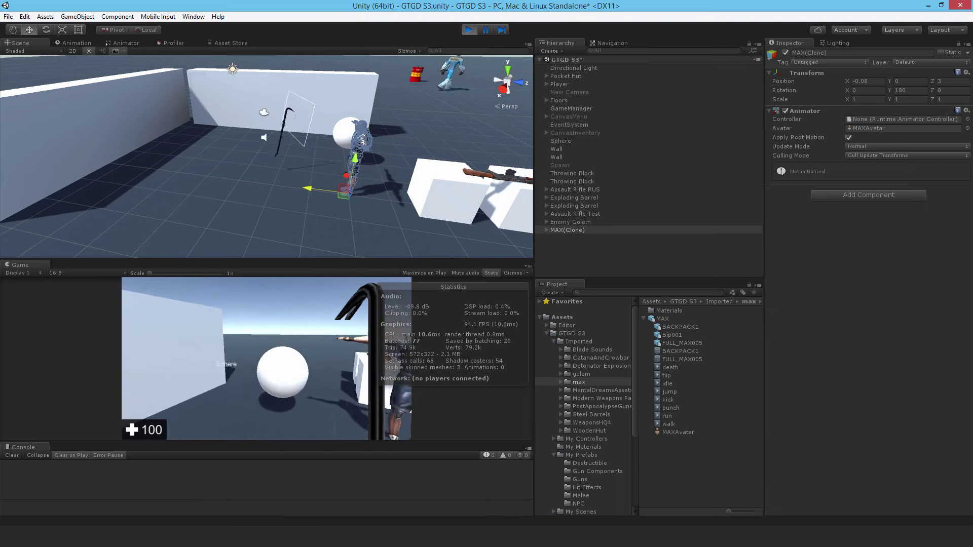
pyautogui.press('Escape')
pyautogui.click(467, 33)
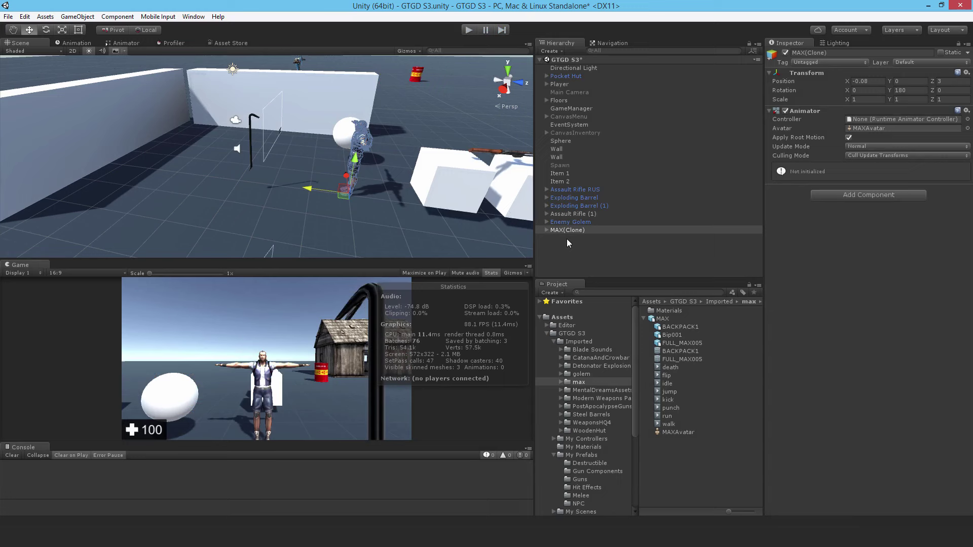
# Step: Switch BACKPACK1_TXTR to Standard (Specular setup) with black specular and smoothness 0
pyautogui.doubleClick(655, 311)
pyautogui.click(676, 319)
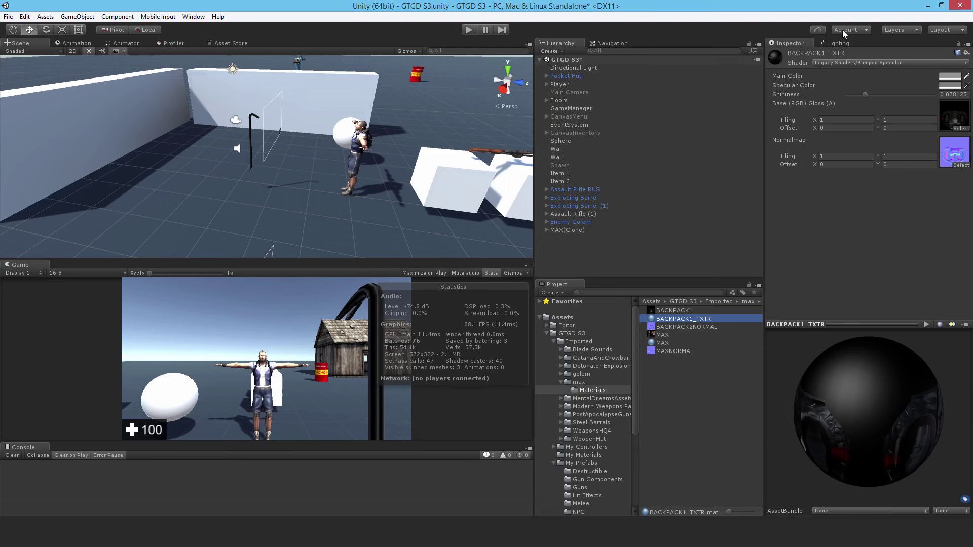
pyautogui.click(837, 60)
pyautogui.click(844, 85)
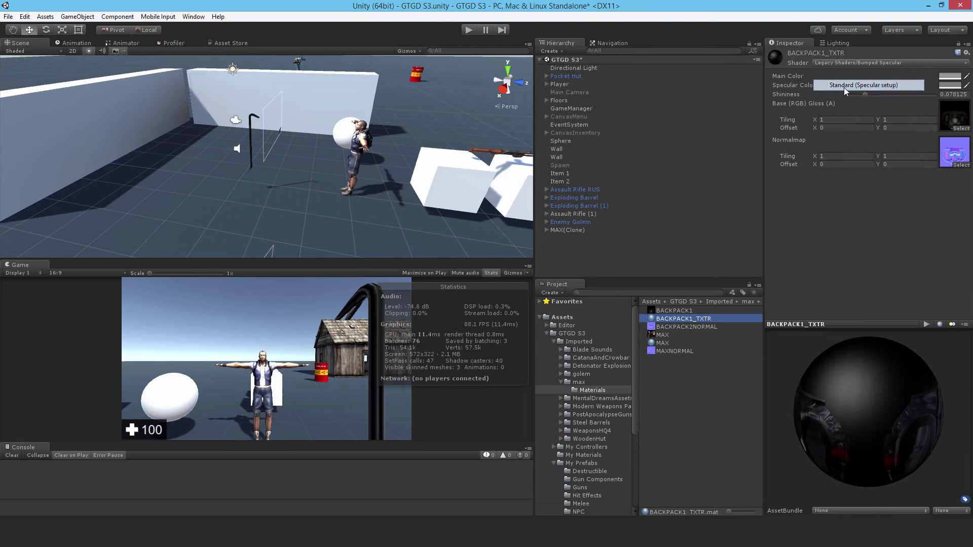
pyautogui.click(853, 97)
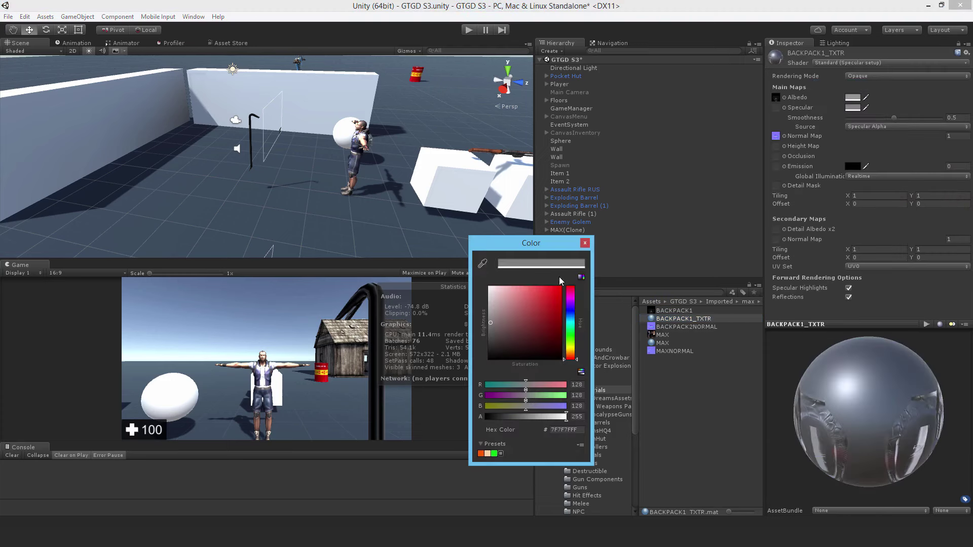
pyautogui.moveTo(498, 326); pyautogui.dragTo(472, 383)
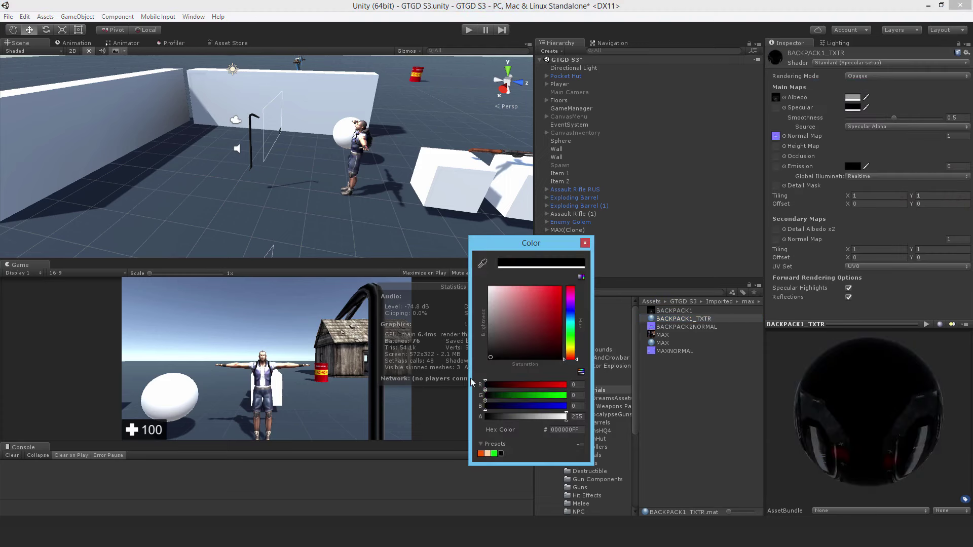
pyautogui.click(585, 243)
pyautogui.moveTo(849, 118); pyautogui.dragTo(826, 123)
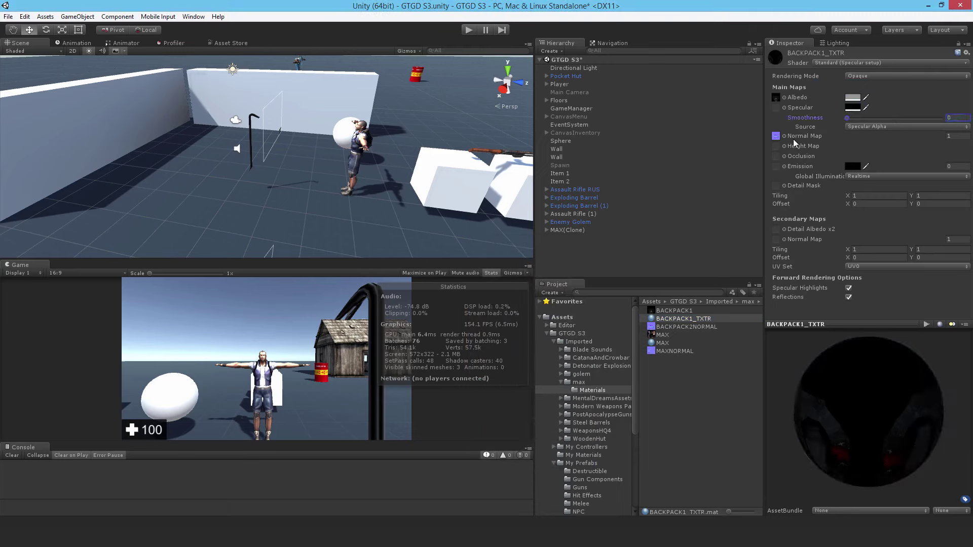
pyautogui.keyDown('alt'); pyautogui.moveTo(370, 167); pyautogui.dragTo(292, 170); pyautogui.keyUp('alt')
# Step: Give the MAX material Standard (Specular setup), black specular colour and smoothness 0
pyautogui.click(663, 344)
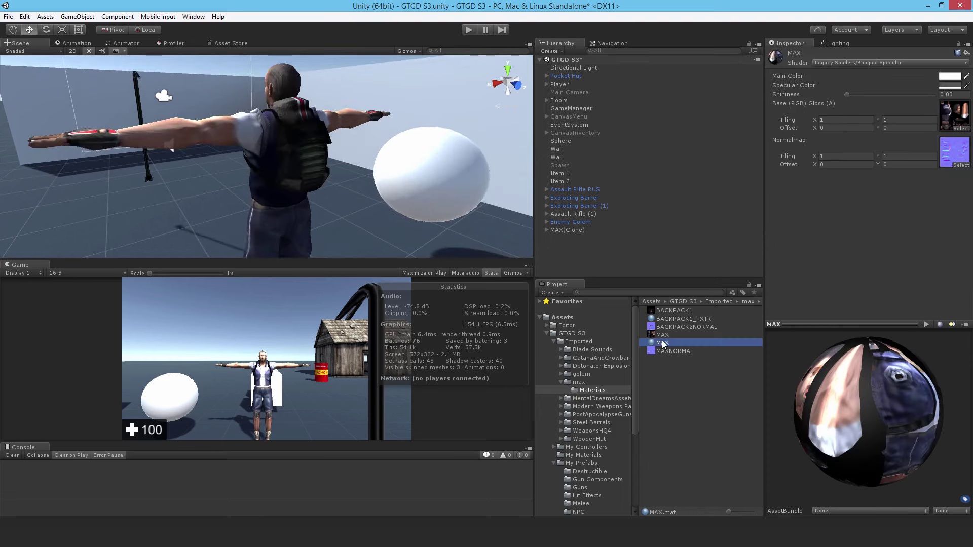
pyautogui.click(866, 62)
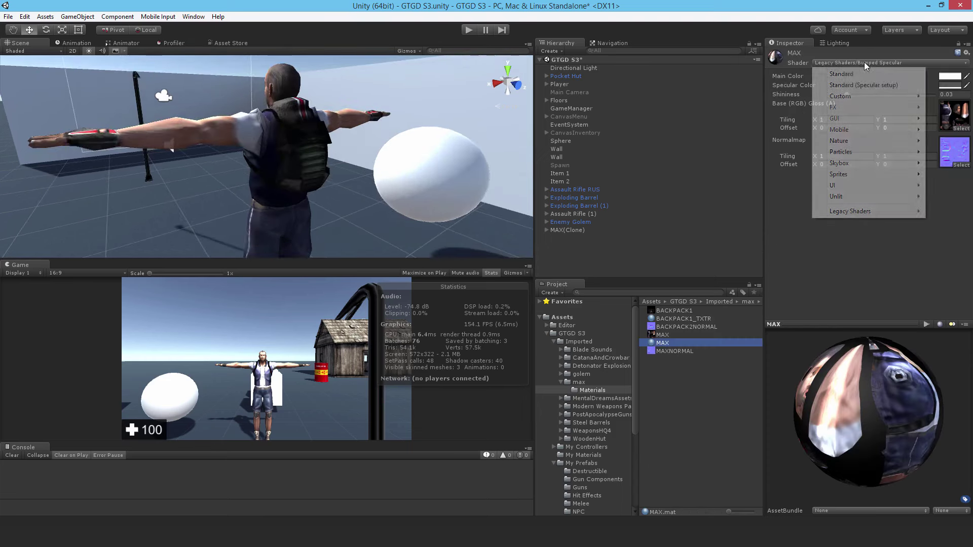
pyautogui.click(855, 86)
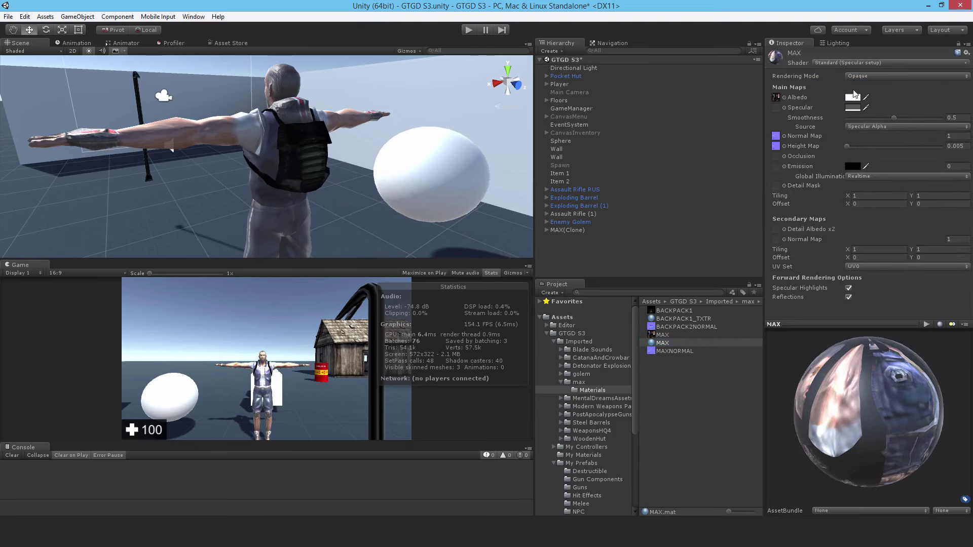
pyautogui.click(856, 108)
pyautogui.moveTo(560, 291); pyautogui.dragTo(434, 381)
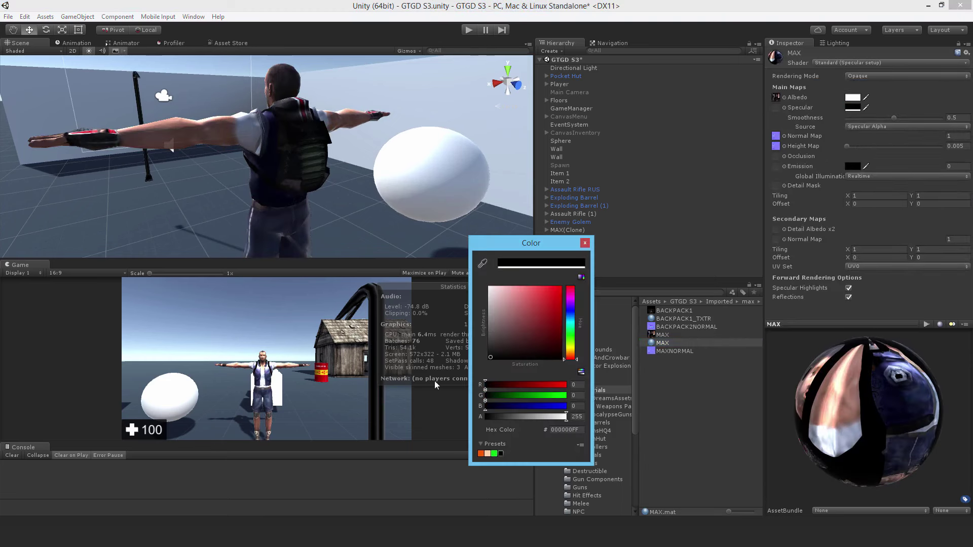
pyautogui.click(584, 244)
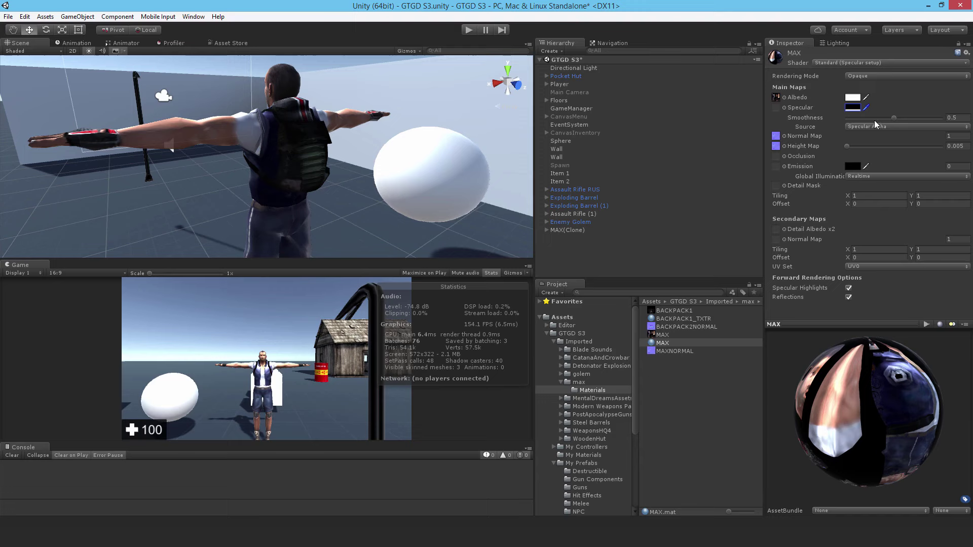
pyautogui.moveTo(874, 119); pyautogui.dragTo(795, 131)
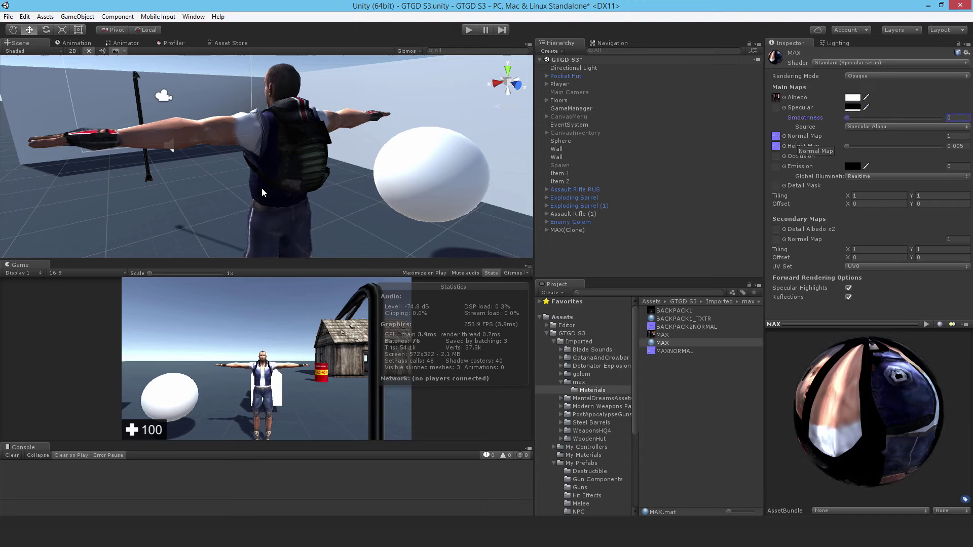
pyautogui.keyDown('alt'); pyautogui.moveTo(263, 192); pyautogui.dragTo(607, 190); pyautogui.keyUp('alt')
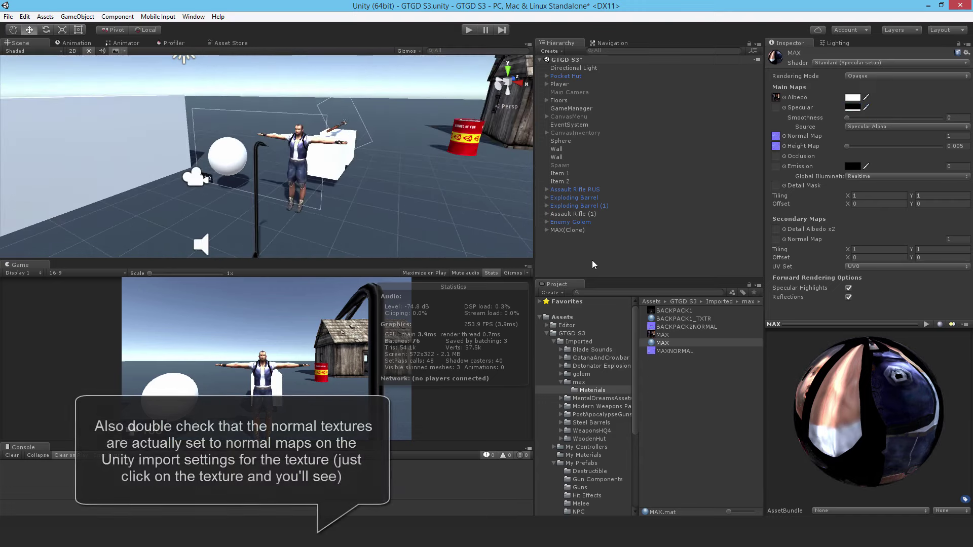
# Step: Rename the MAX(Clone) character to MAX Ranged Ally
pyautogui.click(592, 261)
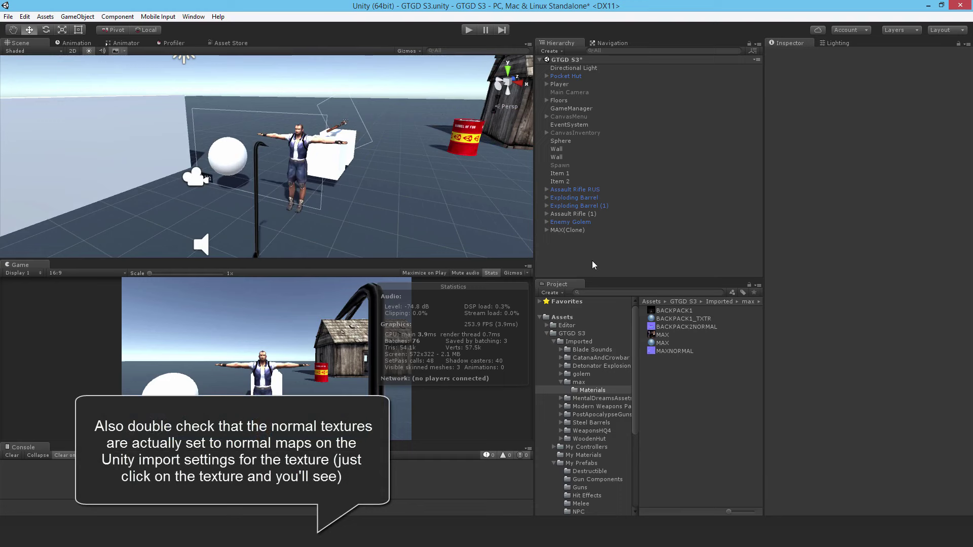
pyautogui.click(566, 230)
pyautogui.click(567, 229)
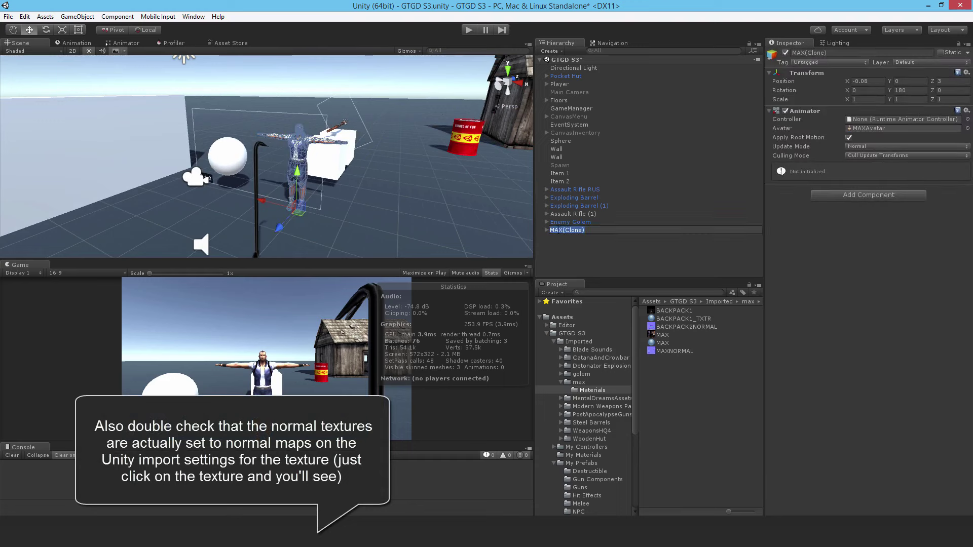
pyautogui.press('Escape')
pyautogui.press('Delete')
pyautogui.press('Delete')
pyautogui.press('Delete')
pyautogui.press('Delete')
pyautogui.press('Delete')
pyautogui.press('Delete')
pyautogui.press('Delete')
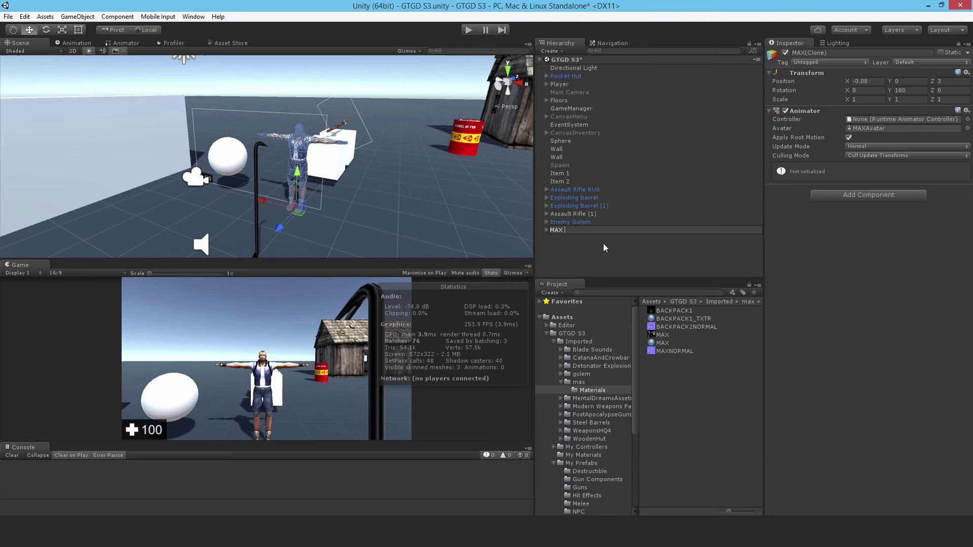
pyautogui.write('Ranged Ally')
pyautogui.press('Return')
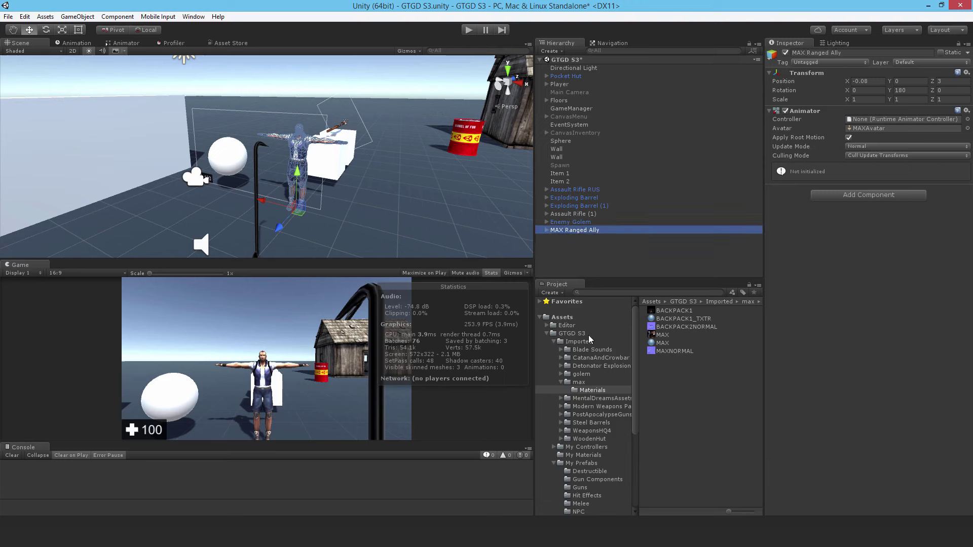
# Step: Save MAX Ranged Ally as a prefab in the My Prefabs/NPC folder
pyautogui.click(574, 512)
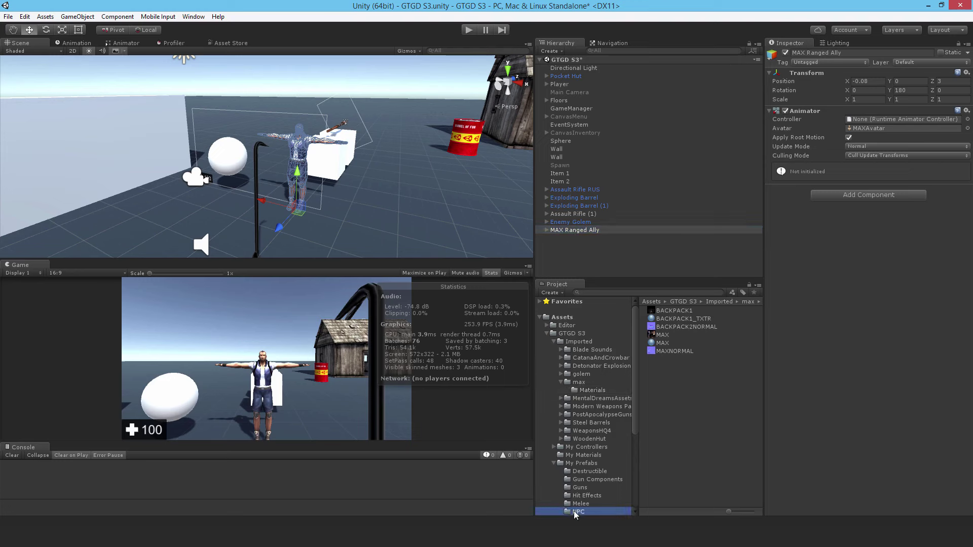
pyautogui.moveTo(556, 230); pyautogui.dragTo(677, 366)
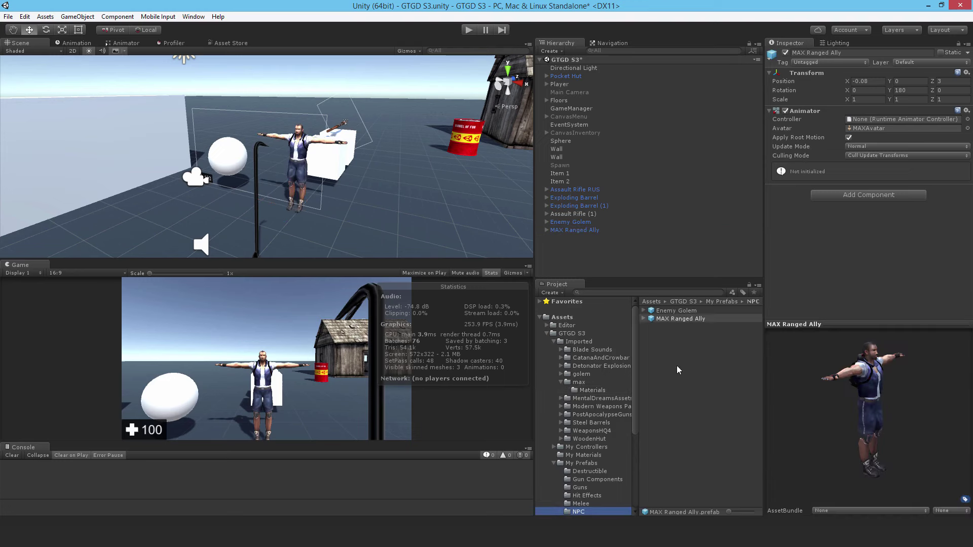
pyautogui.click(573, 249)
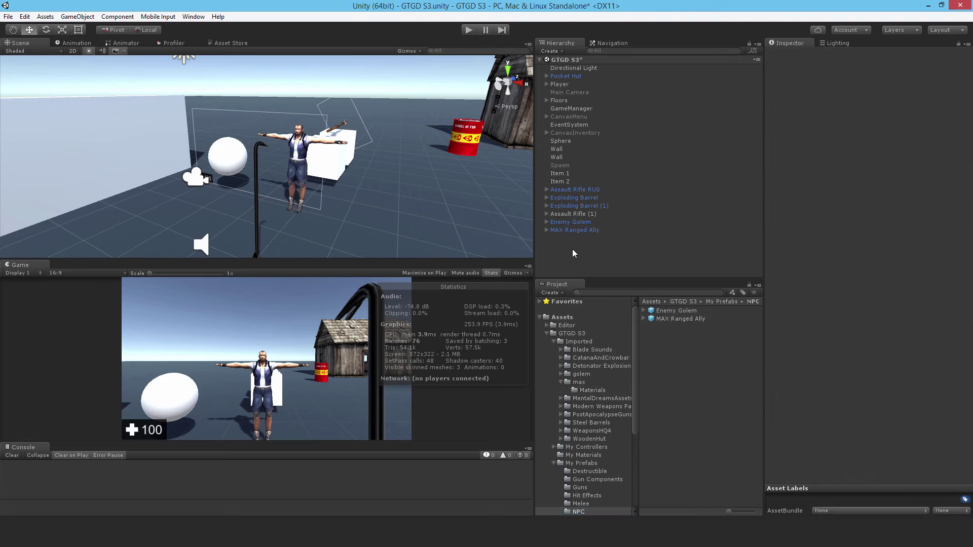
# Step: Expand MAX Ranged Ally's Bip001 bone tree and open the Ragdoll wizard from 3D Object
pyautogui.click(546, 230)
pyautogui.press('alt')
pyautogui.keyDown('alt'); pyautogui.click(553, 246); pyautogui.keyUp('alt')
pyautogui.scroll(-5, 628, 208)
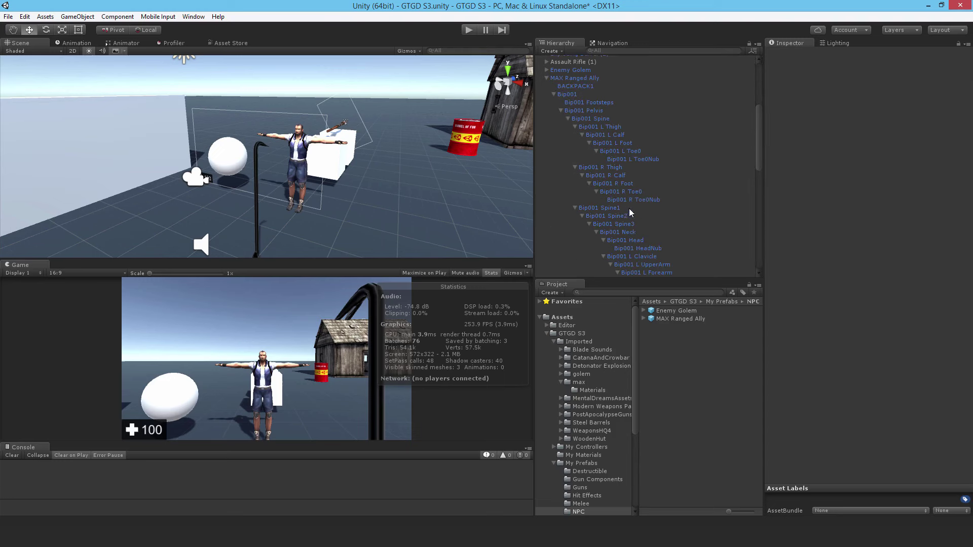
pyautogui.keyDown('alt'); pyautogui.moveTo(163, 126); pyautogui.dragTo(117, 66); pyautogui.keyUp('alt')
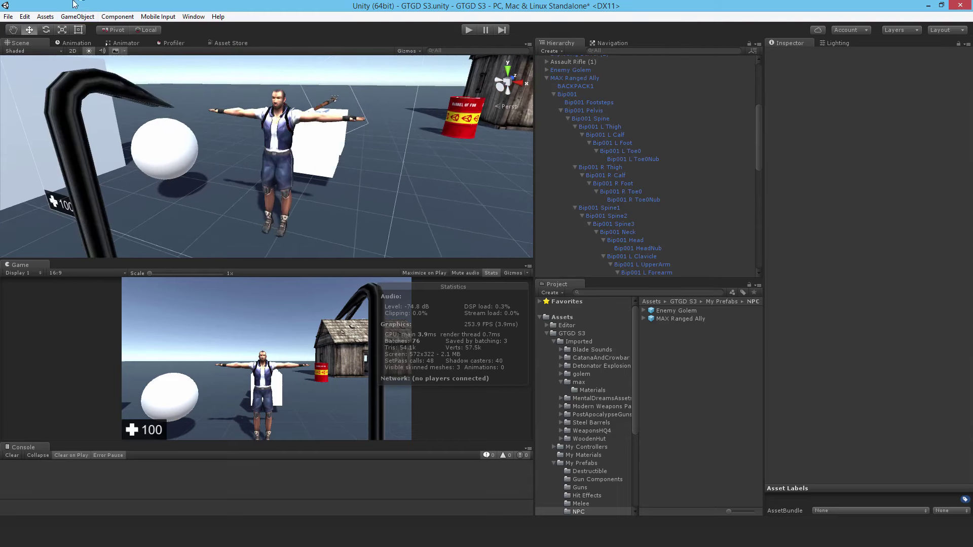
pyautogui.click(77, 16)
pyautogui.moveTo(126, 51)
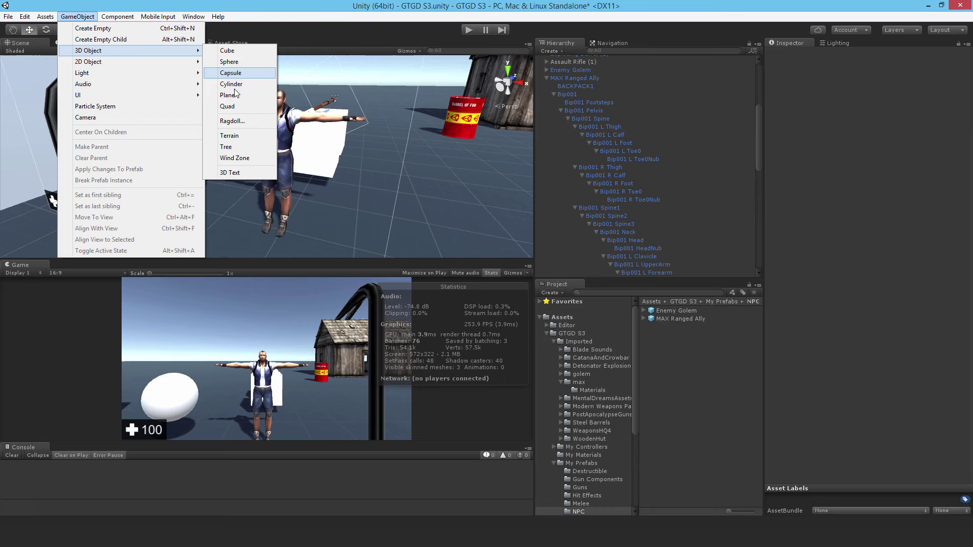
pyautogui.click(232, 121)
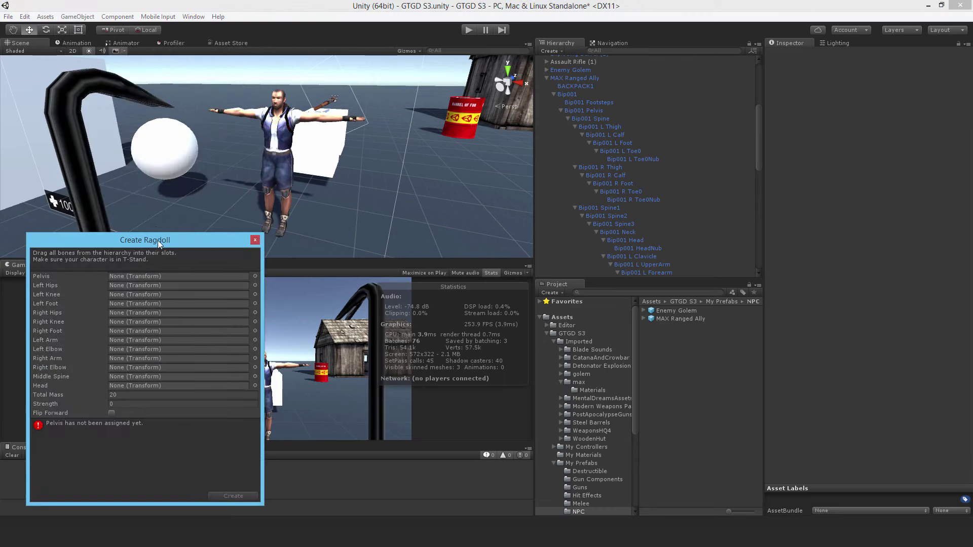
pyautogui.moveTo(157, 240); pyautogui.dragTo(142, 123)
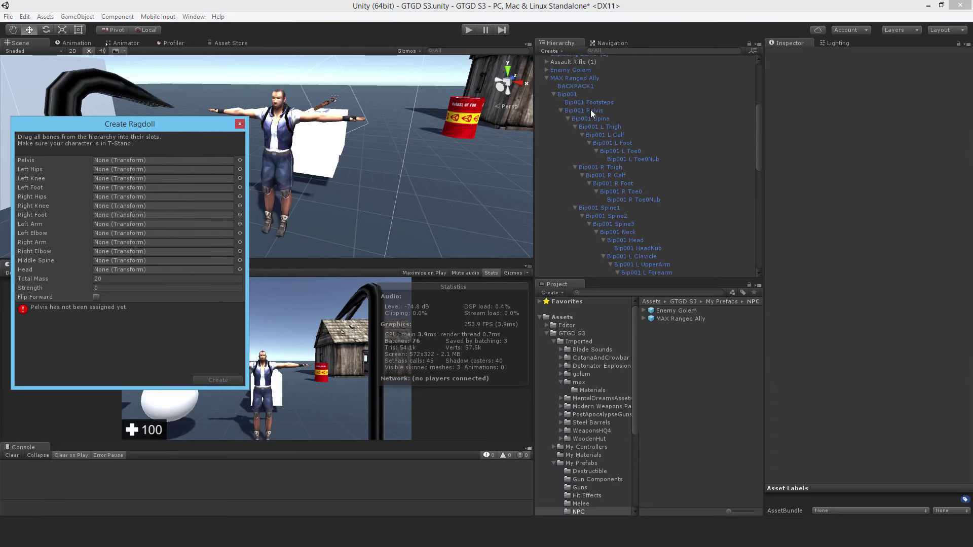
# Step: Assign Bip001 Pelvis, L Thigh, L Calf and L Foot to the pelvis and left leg slots
pyautogui.moveTo(591, 109); pyautogui.dragTo(165, 159)
pyautogui.moveTo(601, 127); pyautogui.dragTo(111, 172)
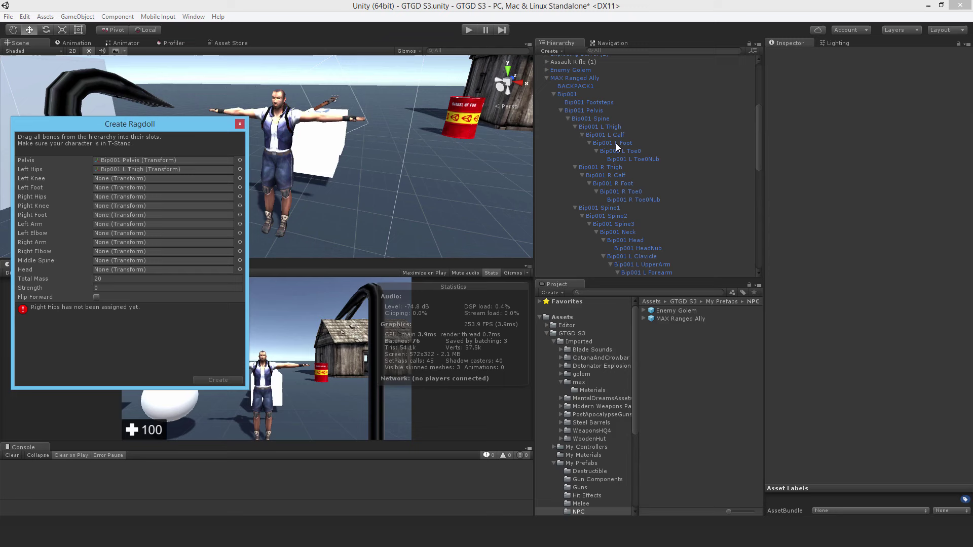
pyautogui.moveTo(610, 136); pyautogui.dragTo(123, 182)
pyautogui.moveTo(624, 144); pyautogui.dragTo(109, 187)
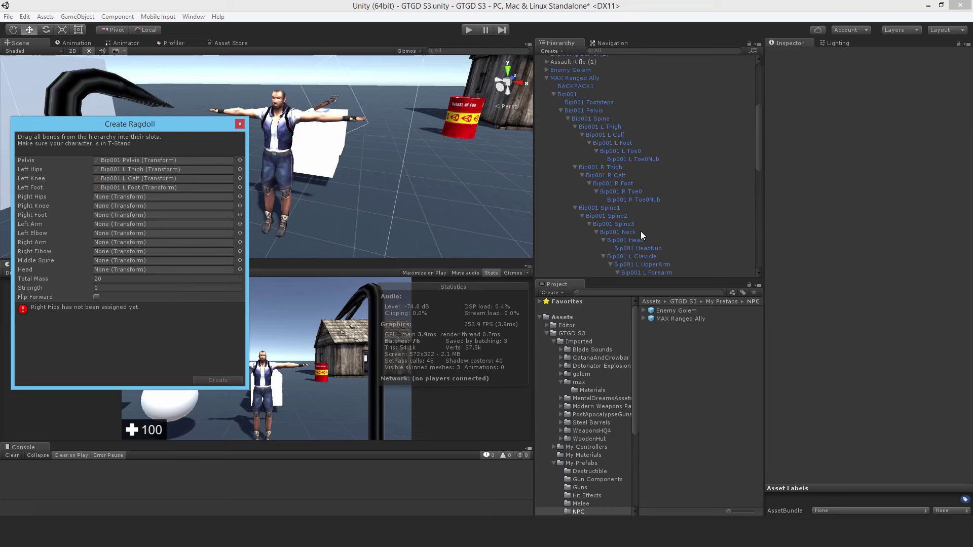
# Step: Assign Bip001 Spine2 as the middle spine and Bip001 Head as the head
pyautogui.click(615, 217)
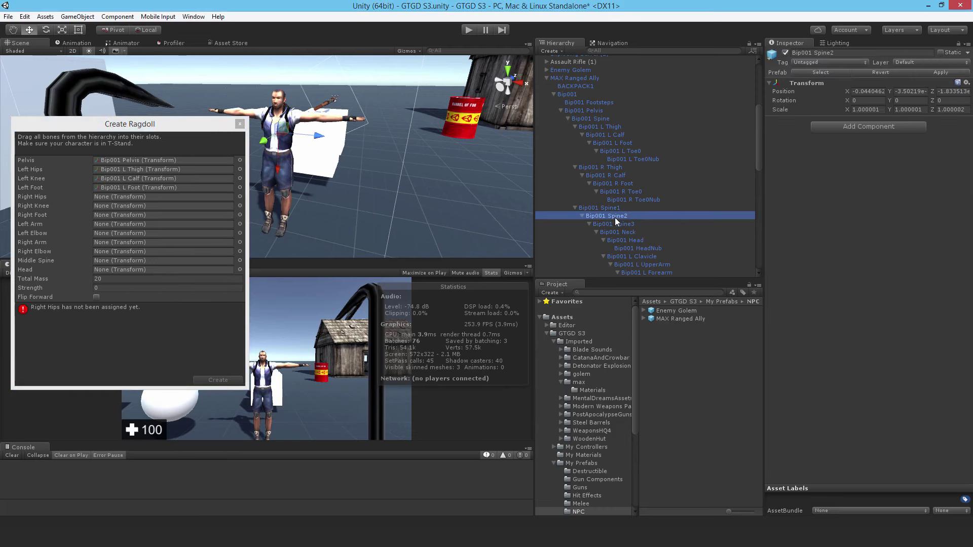
pyautogui.click(617, 226)
pyautogui.click(600, 207)
pyautogui.doubleClick(604, 217)
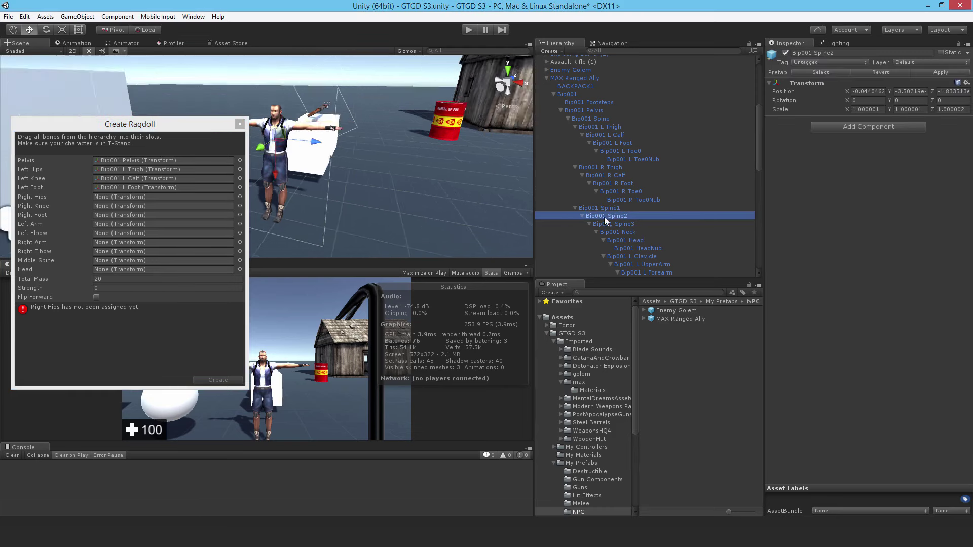
pyautogui.keyDown('alt'); pyautogui.moveTo(365, 193); pyautogui.dragTo(527, 225); pyautogui.keyUp('alt')
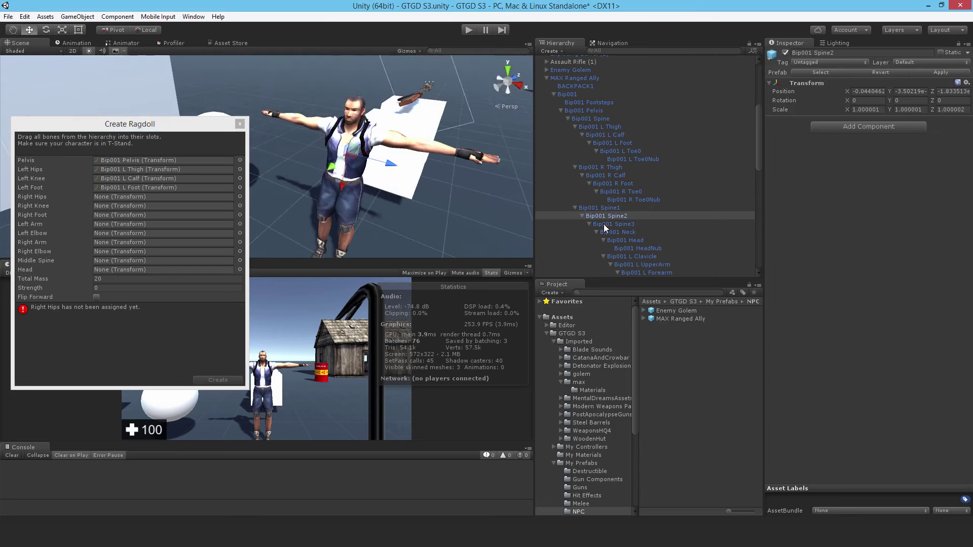
pyautogui.moveTo(604, 224); pyautogui.dragTo(111, 260)
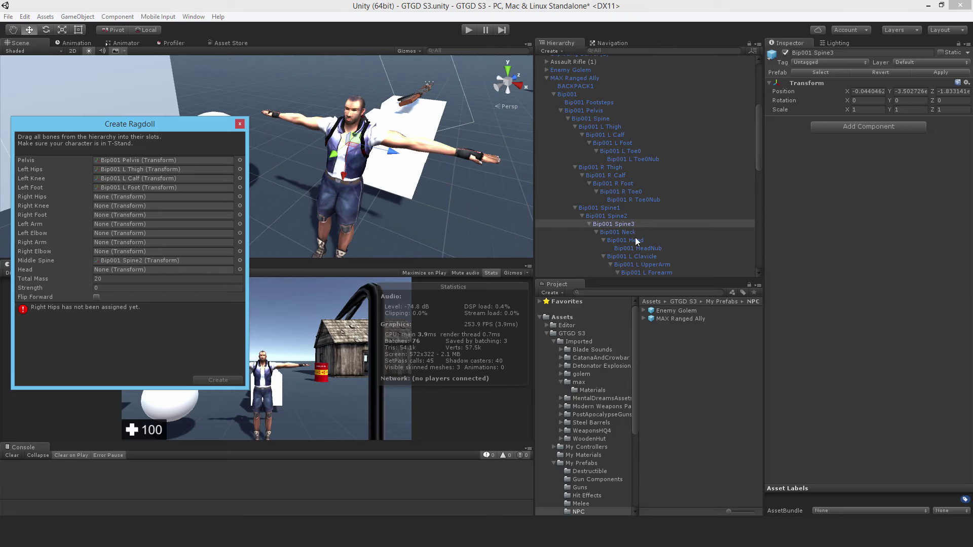
pyautogui.moveTo(635, 238); pyautogui.dragTo(105, 272)
# Step: Assign R Thigh, R Calf, R Foot, L UpperArm, L Forearm and the right arm bones to their slots
pyautogui.scroll(-3, 646, 144)
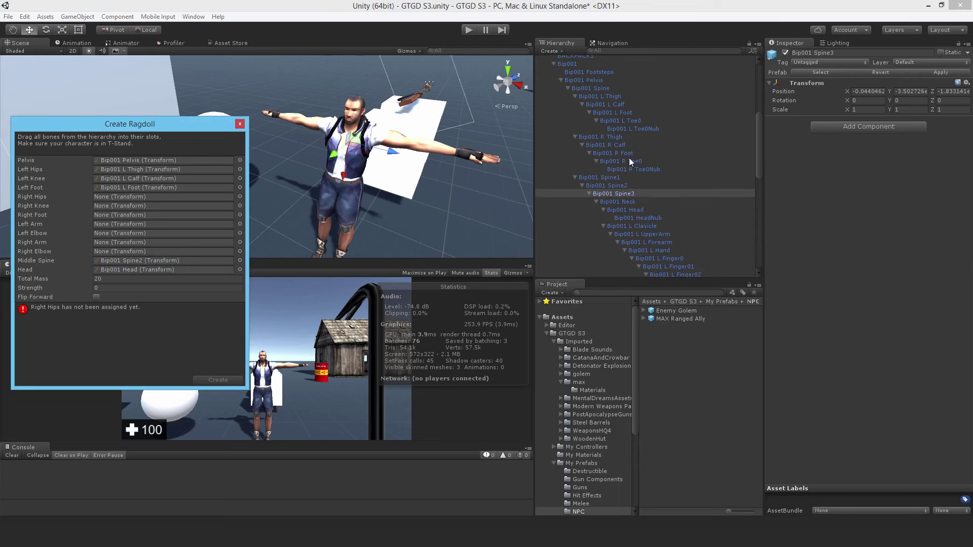
pyautogui.moveTo(603, 138); pyautogui.dragTo(98, 200)
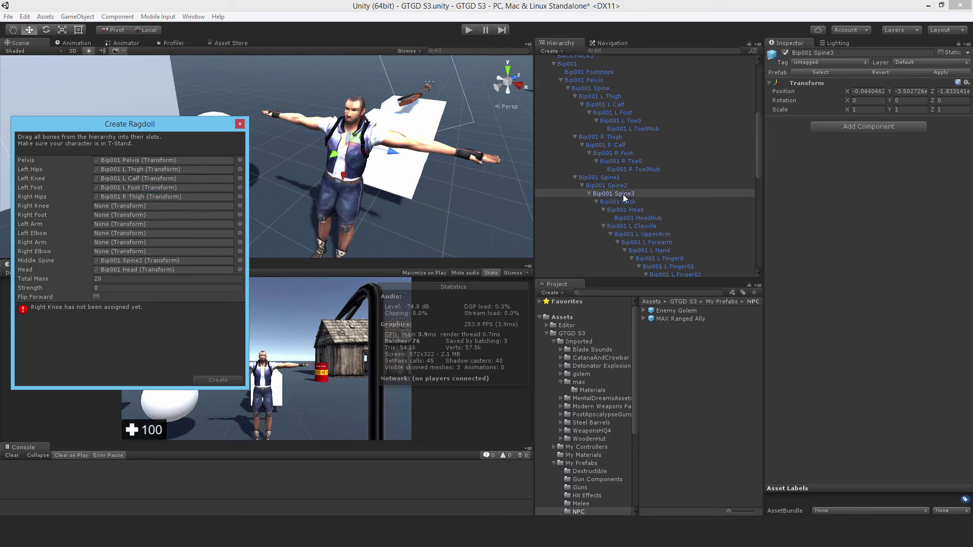
pyautogui.moveTo(615, 144); pyautogui.dragTo(99, 206)
pyautogui.moveTo(616, 154); pyautogui.dragTo(101, 215)
pyautogui.scroll(-3, 622, 178)
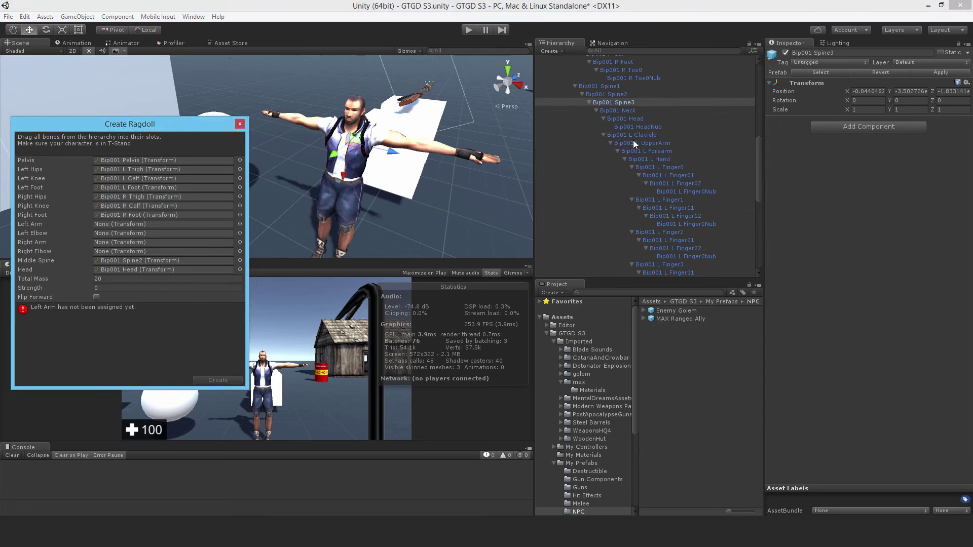
pyautogui.moveTo(634, 144); pyautogui.dragTo(105, 226)
pyautogui.moveTo(634, 153); pyautogui.dragTo(112, 234)
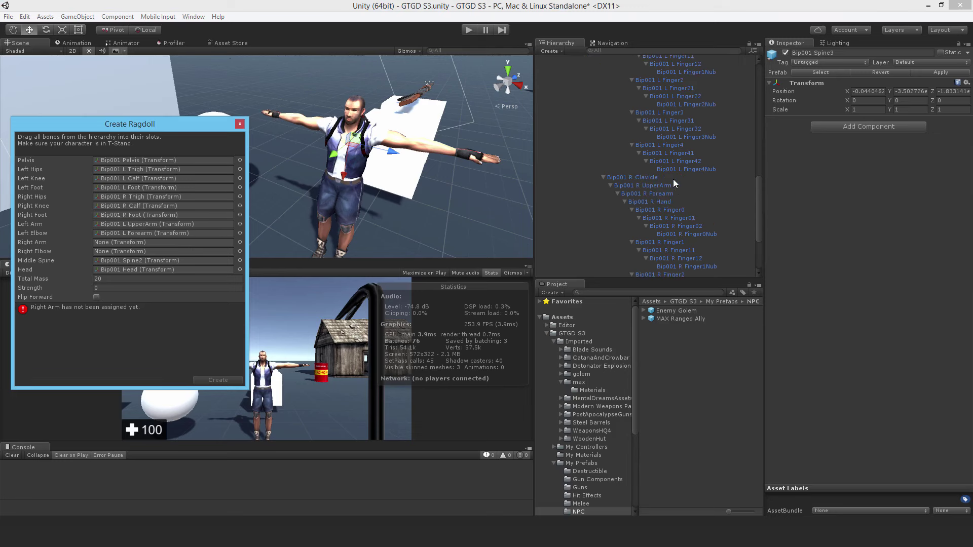
pyautogui.scroll(-6, 674, 179)
pyautogui.moveTo(641, 187); pyautogui.dragTo(109, 242)
pyautogui.moveTo(639, 192); pyautogui.dragTo(103, 254)
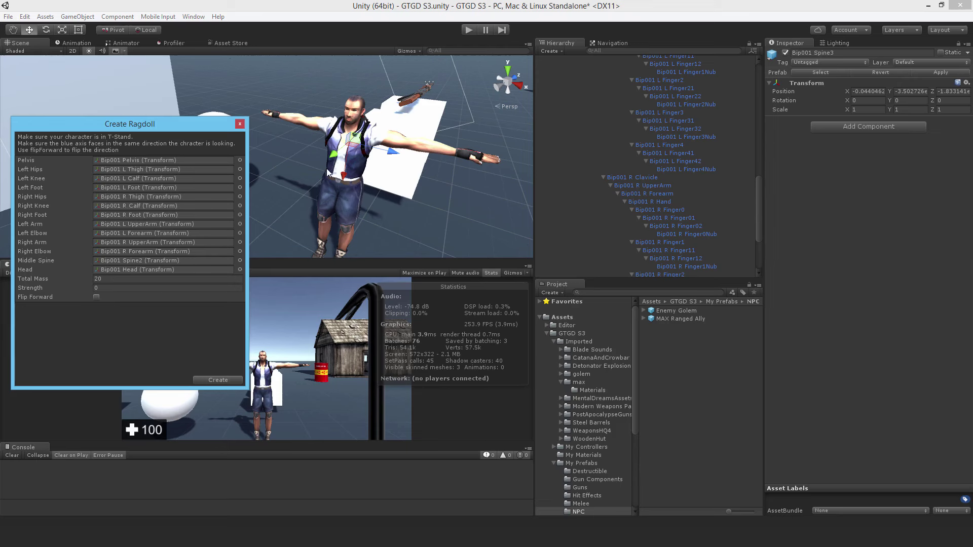
# Step: Set the ragdoll's total mass to 120 and create it
pyautogui.press('f')
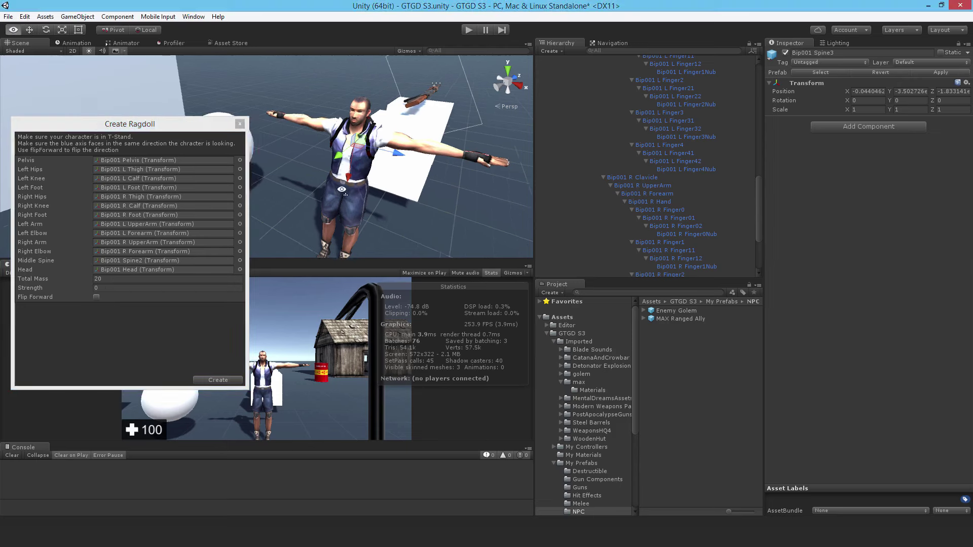
pyautogui.scroll(6, 603, 158)
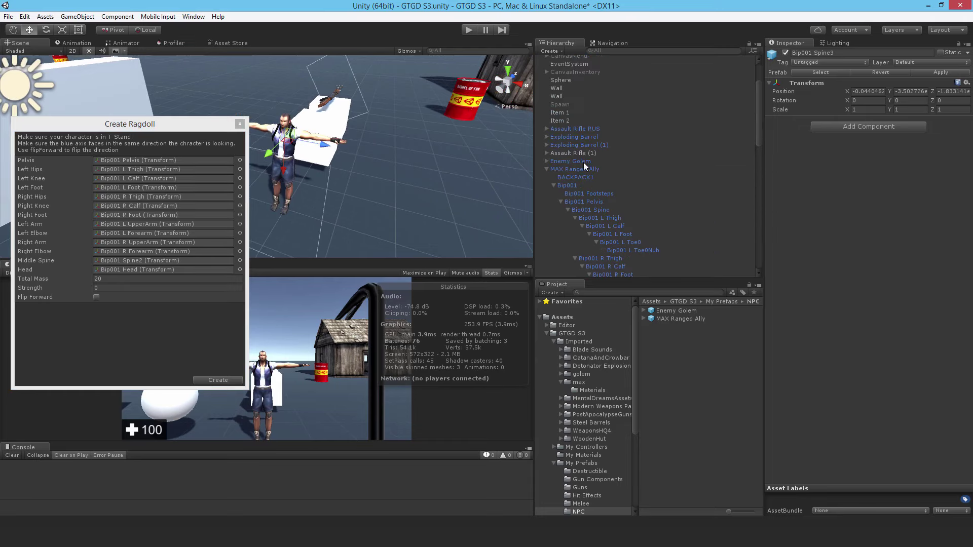
pyautogui.click(569, 186)
pyautogui.keyDown('alt'); pyautogui.moveTo(347, 187); pyautogui.dragTo(200, 152); pyautogui.keyUp('alt')
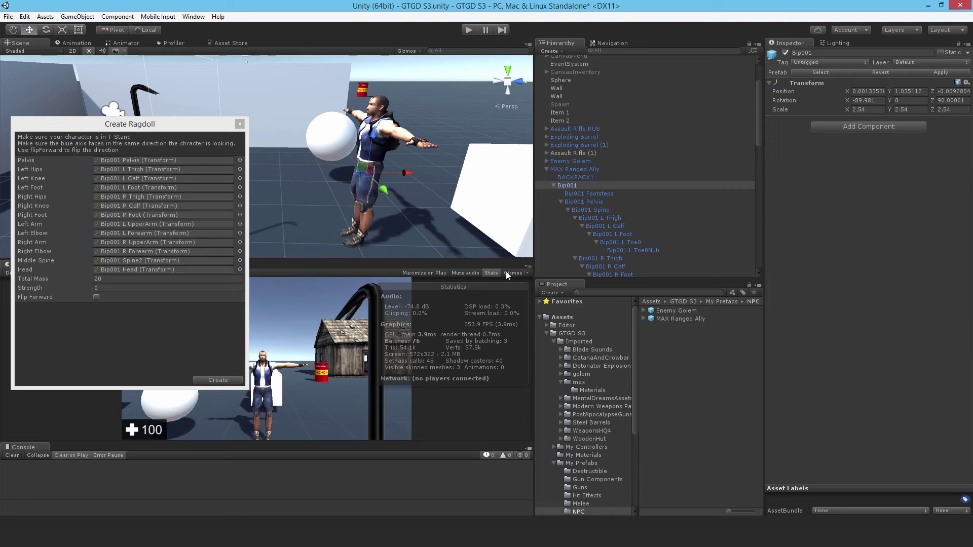
pyautogui.click(107, 280)
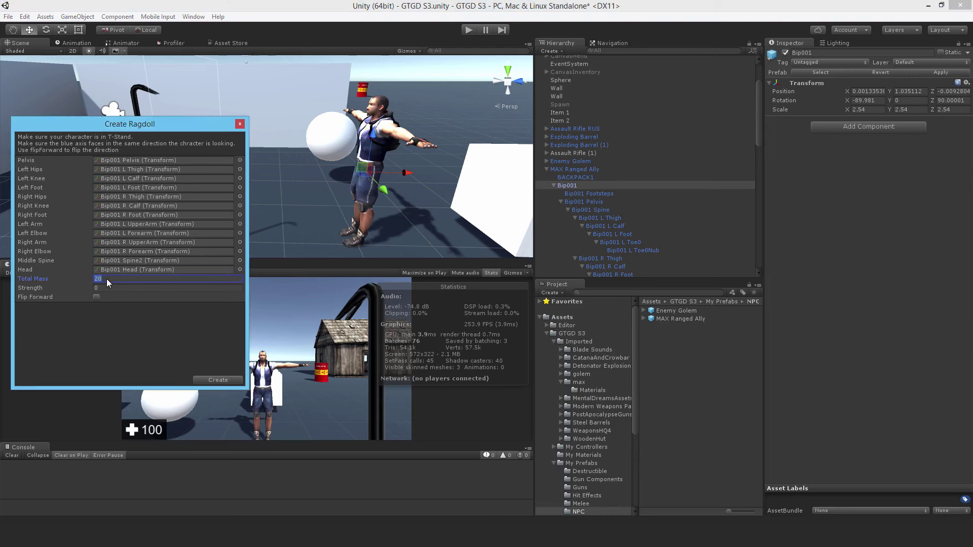
pyautogui.write('12')
pyautogui.click(207, 379)
# Step: Focus on Bip001 Head and set its sphere collider radius to 0.05
pyautogui.keyDown('alt'); pyautogui.moveTo(348, 116); pyautogui.dragTo(91, 193); pyautogui.keyUp('alt')
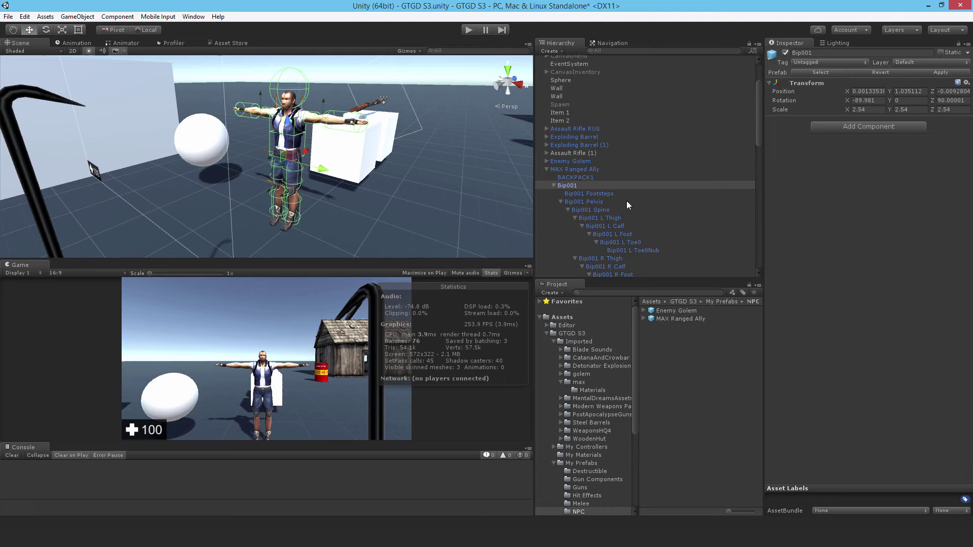
pyautogui.scroll(-6, 599, 207)
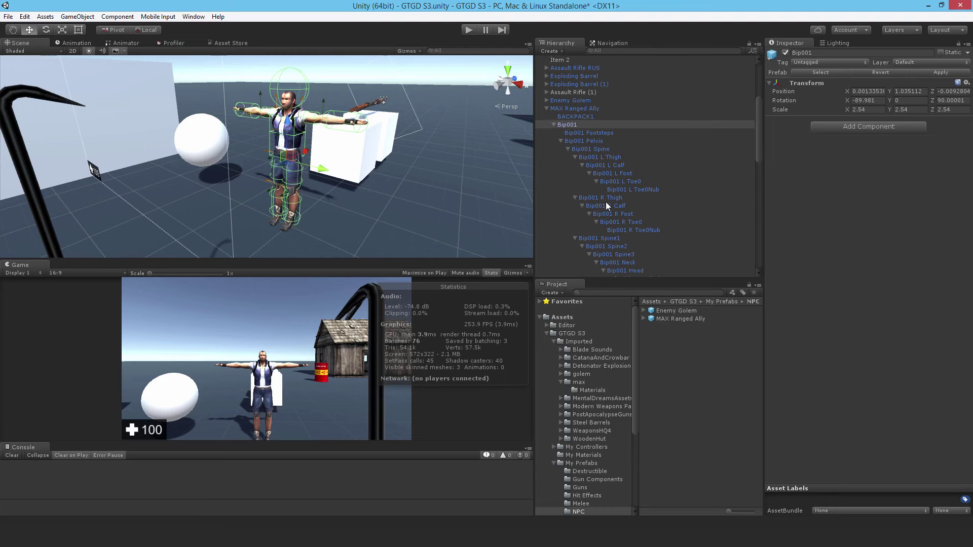
pyautogui.doubleClick(623, 181)
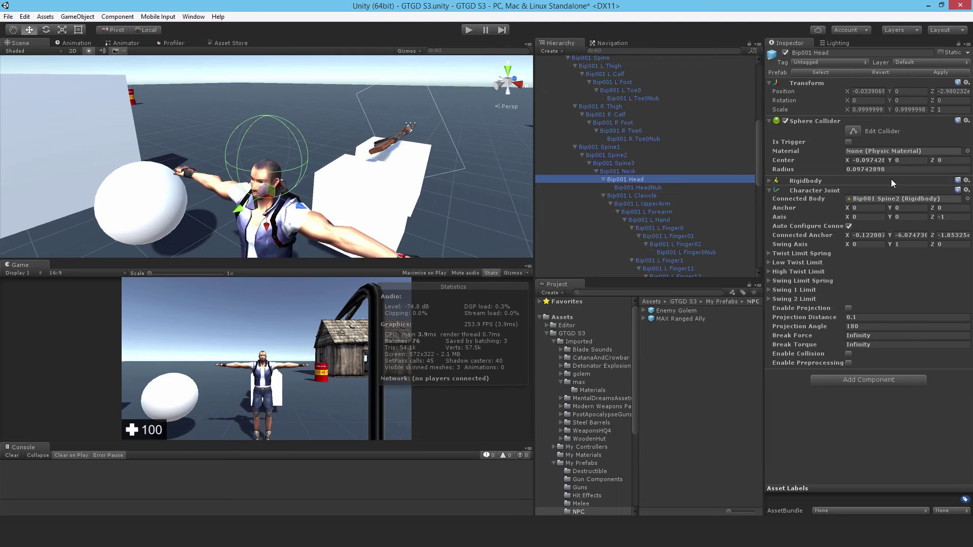
pyautogui.click(881, 170)
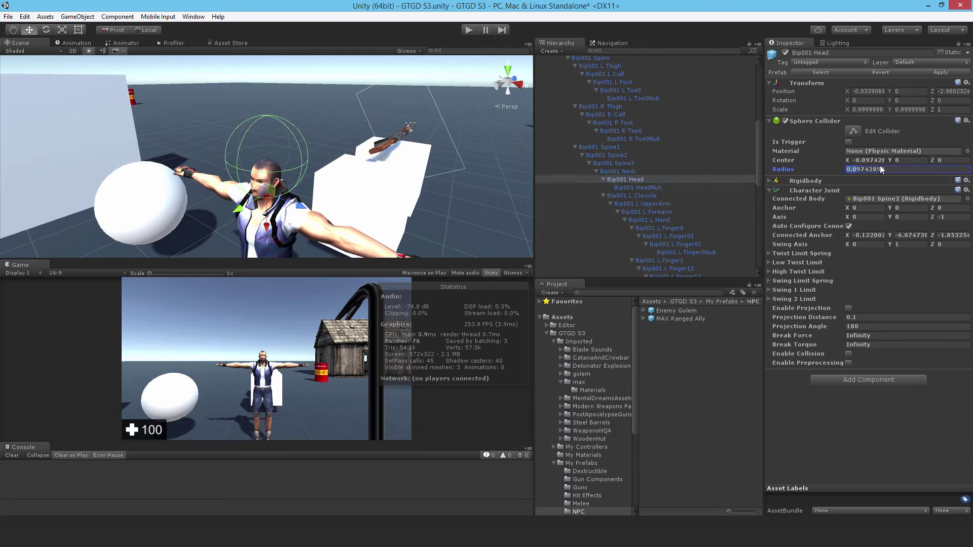
pyautogui.write('0.03')
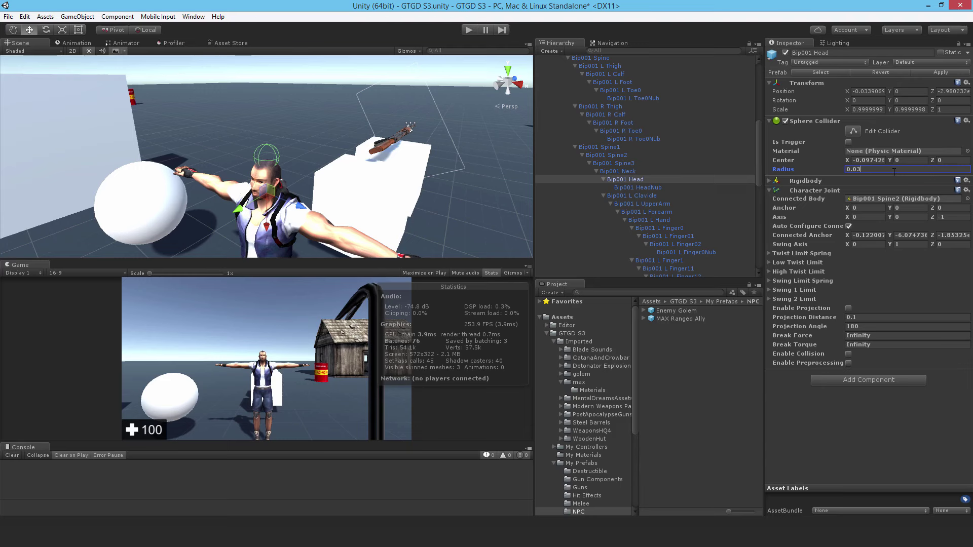
pyautogui.press('BackSpace')
pyautogui.write('5')
# Step: Adjust the head collider's Center X to -0.04, checking its placement around the head
pyautogui.keyDown('alt'); pyautogui.moveTo(263, 114); pyautogui.dragTo(391, 109); pyautogui.keyUp('alt')
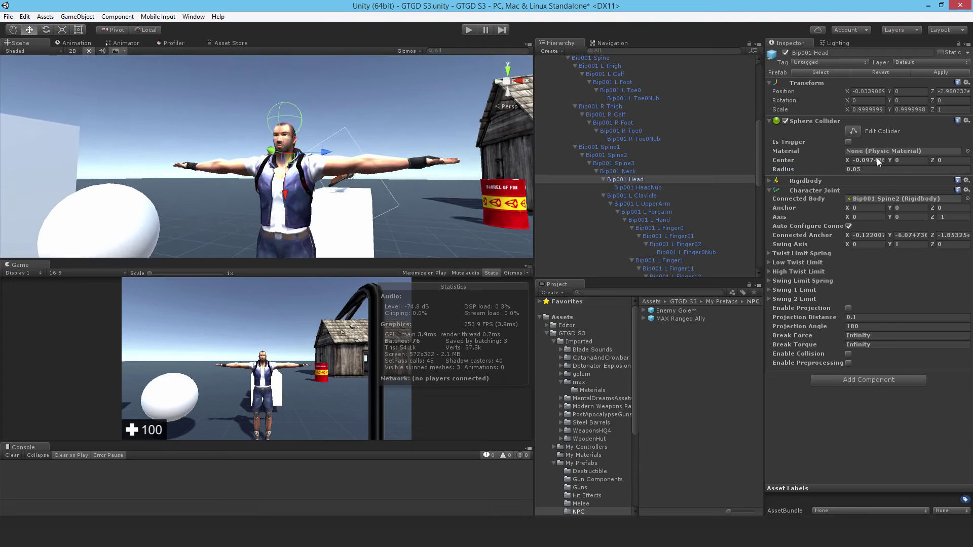
pyautogui.keyDown('alt'); pyautogui.moveTo(304, 127); pyautogui.dragTo(344, 125); pyautogui.keyUp('alt')
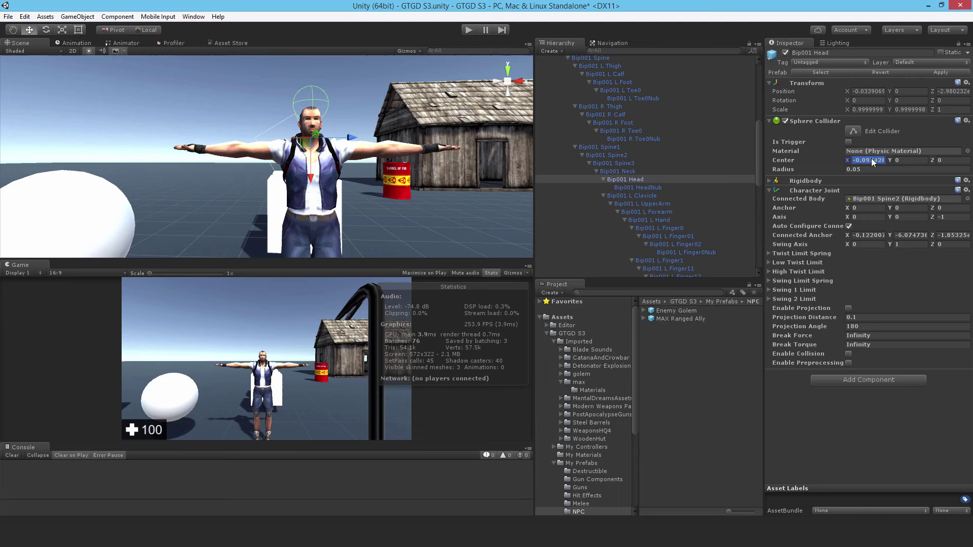
pyautogui.write('-0.07')
pyautogui.keyDown('alt'); pyautogui.moveTo(105, 255); pyautogui.dragTo(329, 261); pyautogui.keyUp('alt')
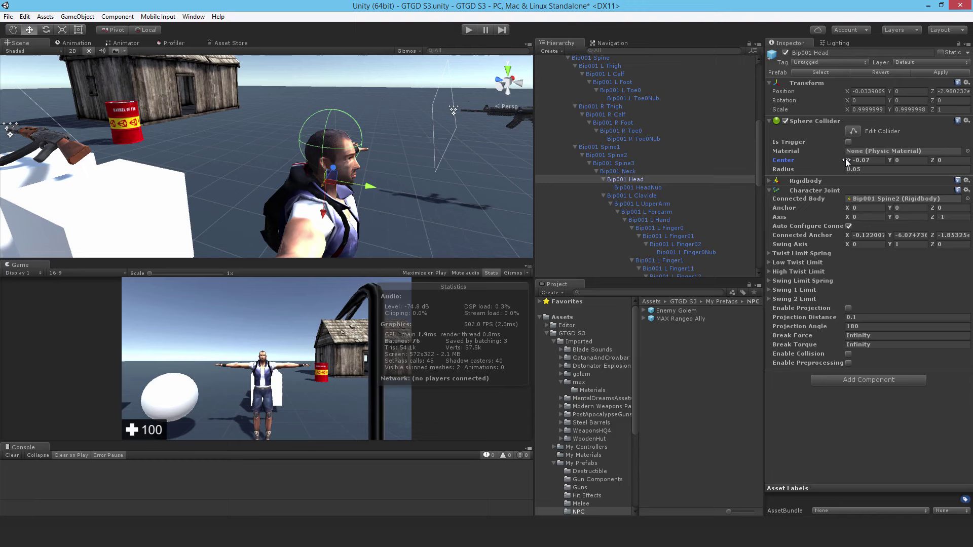
pyautogui.click(848, 162)
pyautogui.write('0.01')
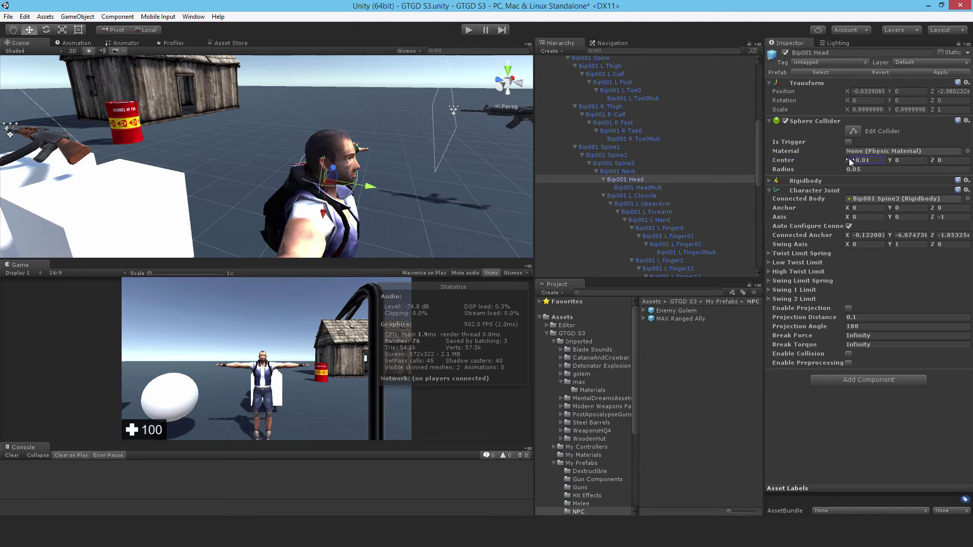
pyautogui.moveTo(850, 161); pyautogui.dragTo(850, 161)
pyautogui.keyDown('alt'); pyautogui.moveTo(227, 209); pyautogui.dragTo(7, 151); pyautogui.keyUp('alt')
pyautogui.scroll(-5, 8, 151)
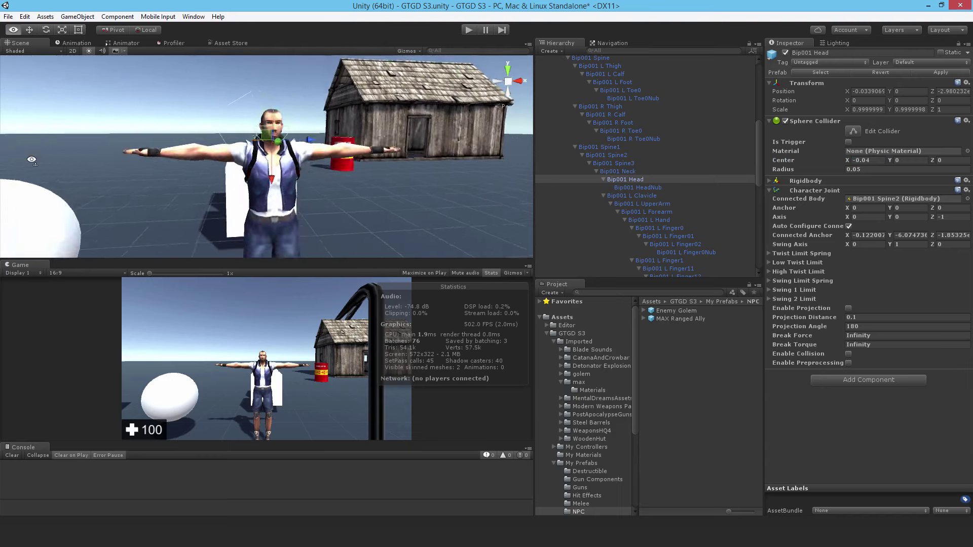
pyautogui.scroll(6, 639, 130)
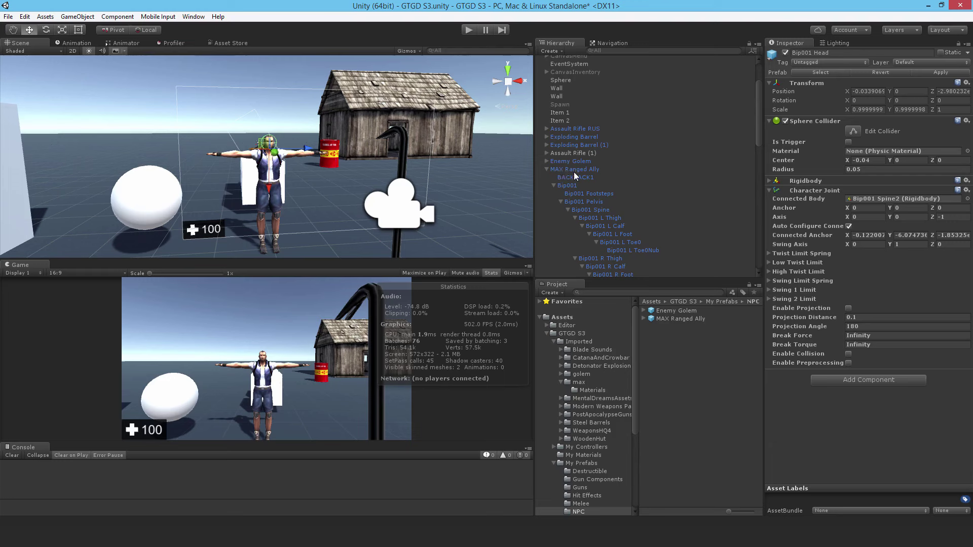
# Step: Select Enemy Golem and locate its Golem Controller asset in My Controllers
pyautogui.click(574, 170)
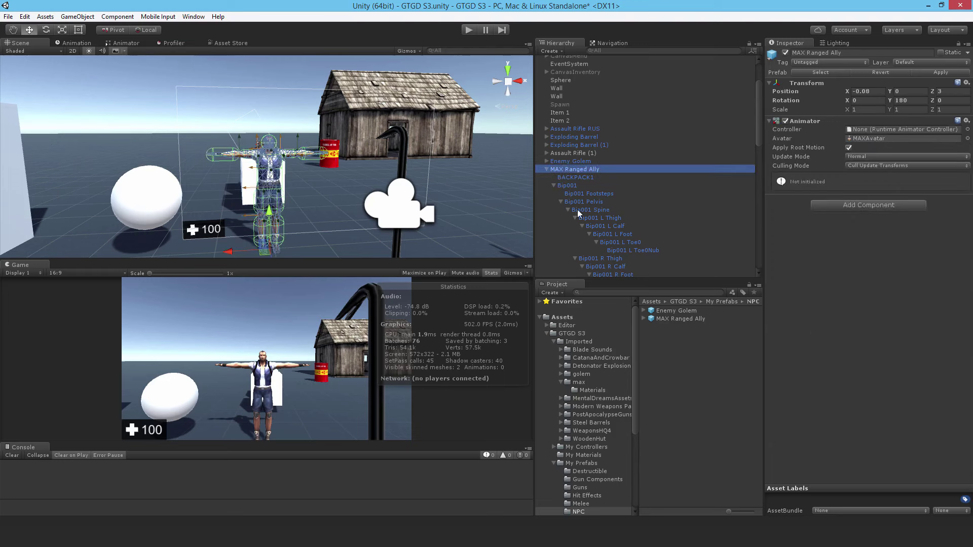
pyautogui.click(553, 185)
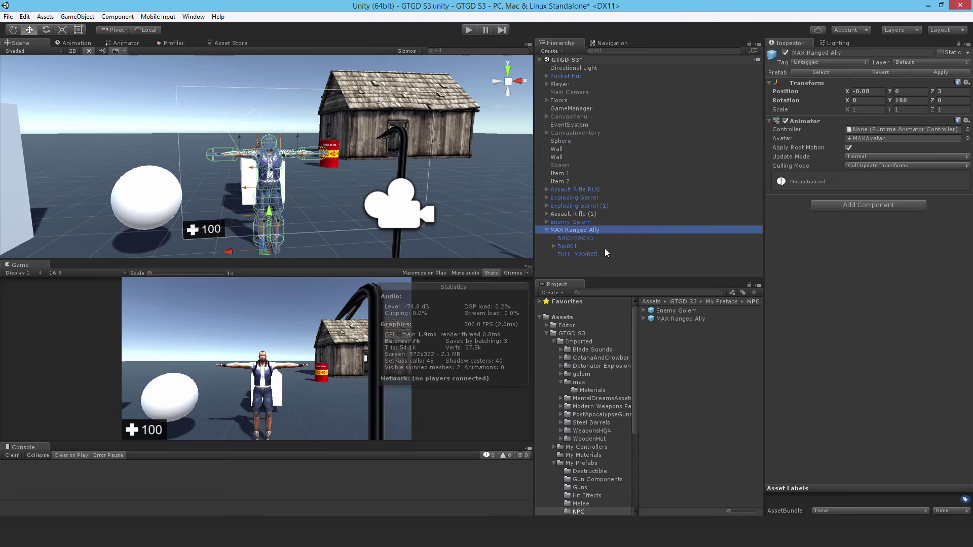
pyautogui.click(565, 222)
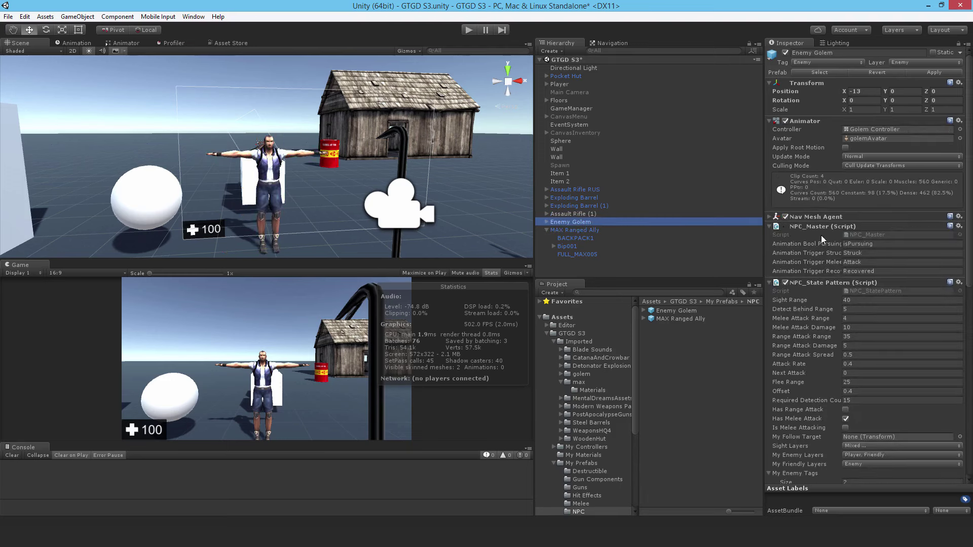
pyautogui.click(769, 216)
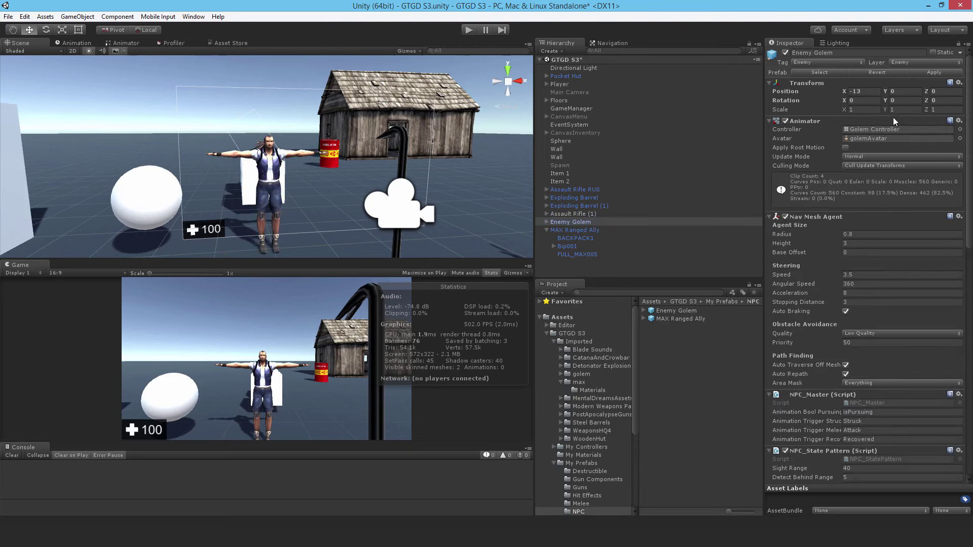
pyautogui.click(882, 129)
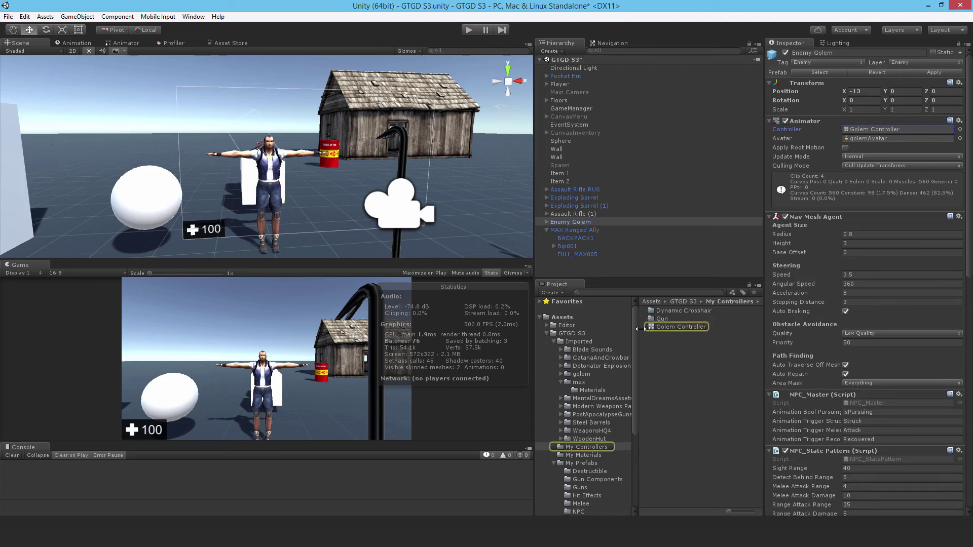
pyautogui.click(677, 327)
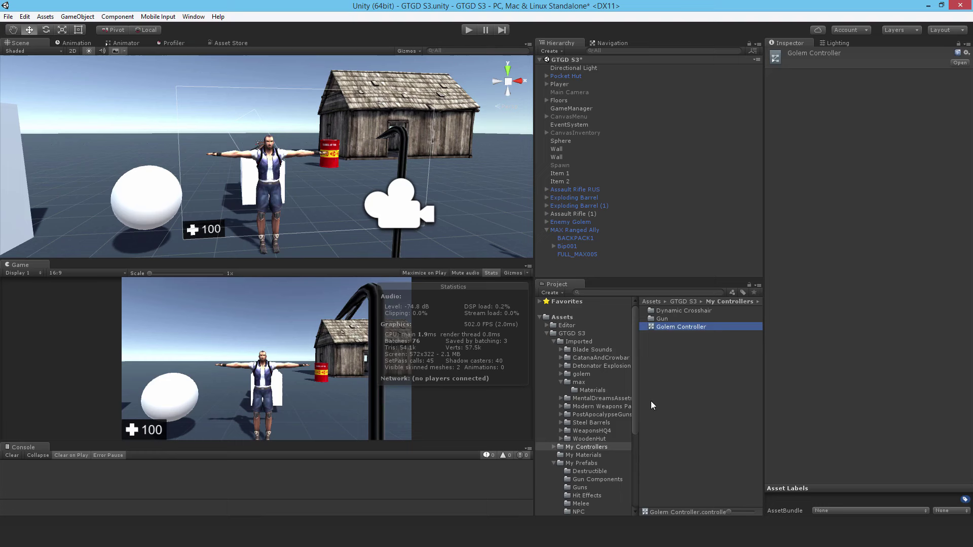
# Step: Duplicate Golem Controller and name the copy Max Controller
pyautogui.hotkey('ctrl', 'd')
pyautogui.click(674, 337)
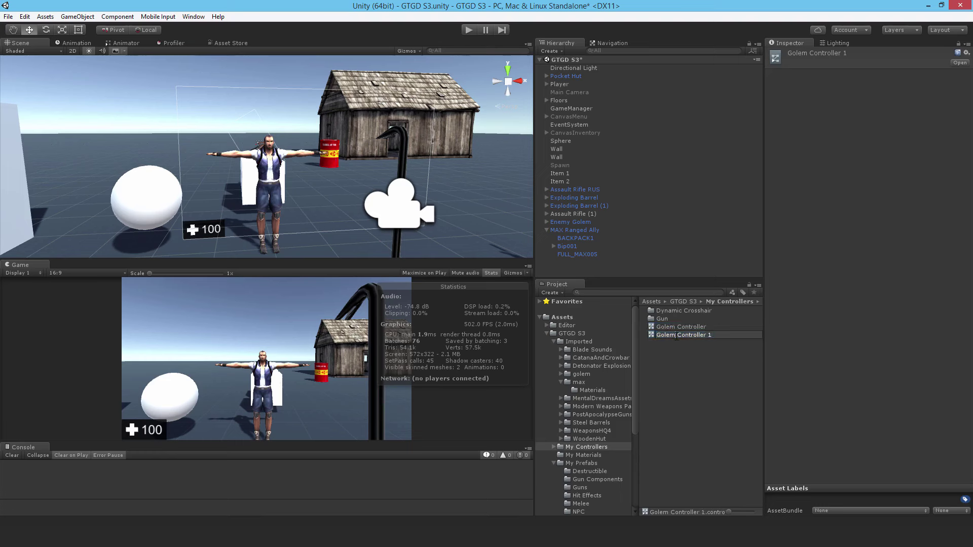
pyautogui.press('BackSpace')
pyautogui.press('BackSpace')
pyautogui.press('BackSpace')
pyautogui.press('BackSpace')
pyautogui.press('BackSpace')
pyautogui.write('Max')
pyautogui.press('Return')
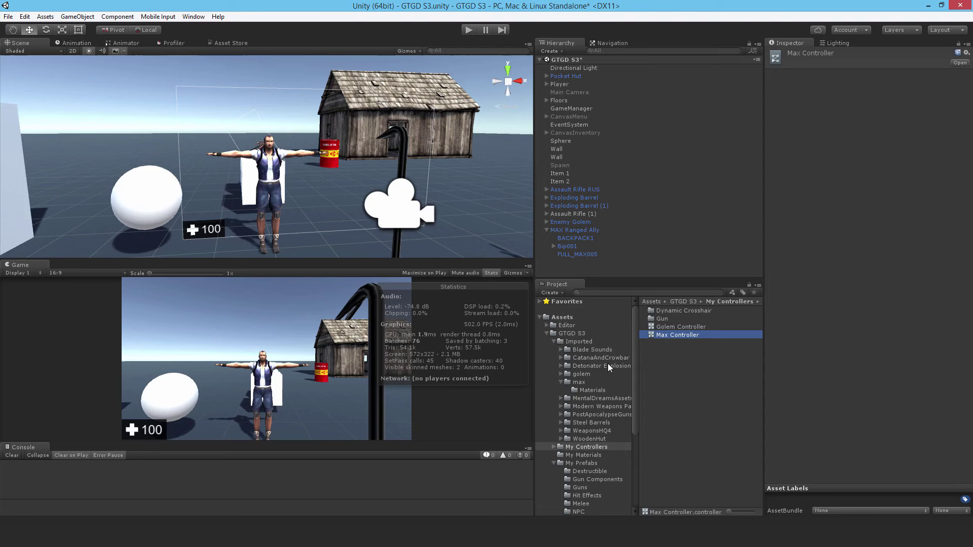
# Step: Make MAX.FBX's walk clip loop, baking root rotation, Y and XZ position into pose
pyautogui.click(583, 382)
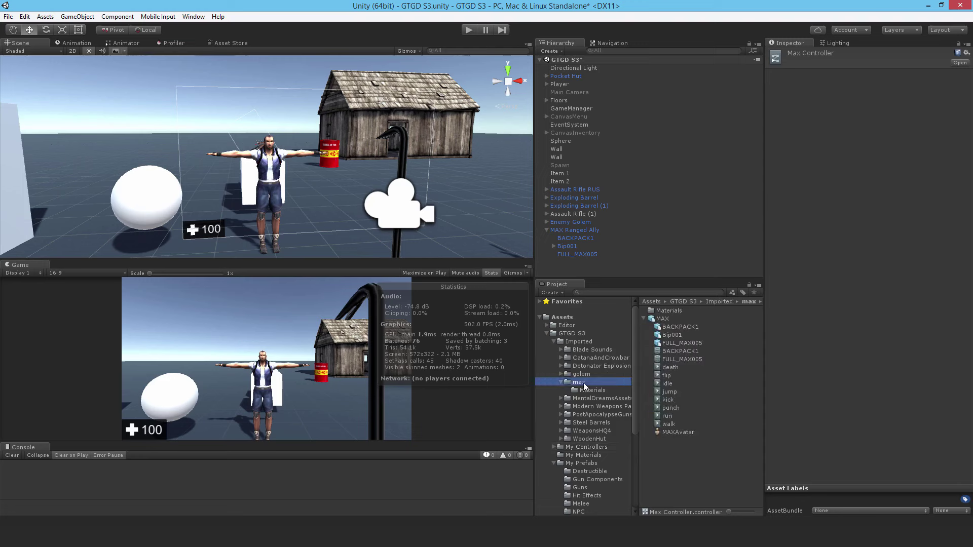
pyautogui.click(664, 319)
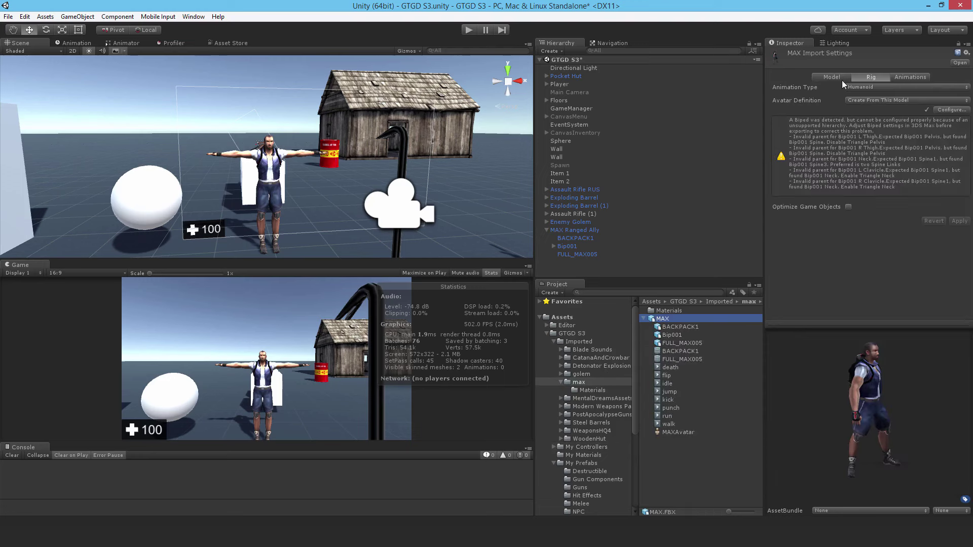
pyautogui.click(912, 77)
pyautogui.click(793, 212)
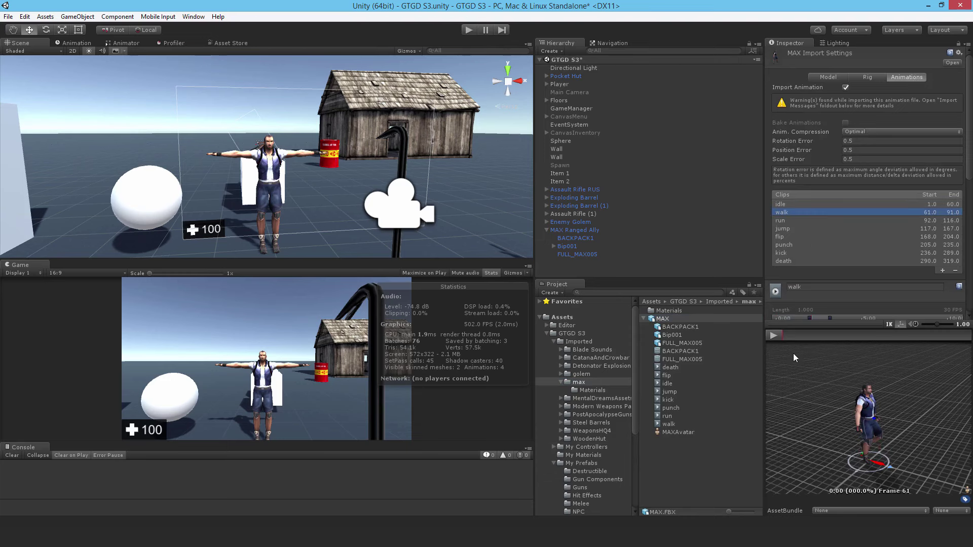
pyautogui.scroll(-10, 854, 262)
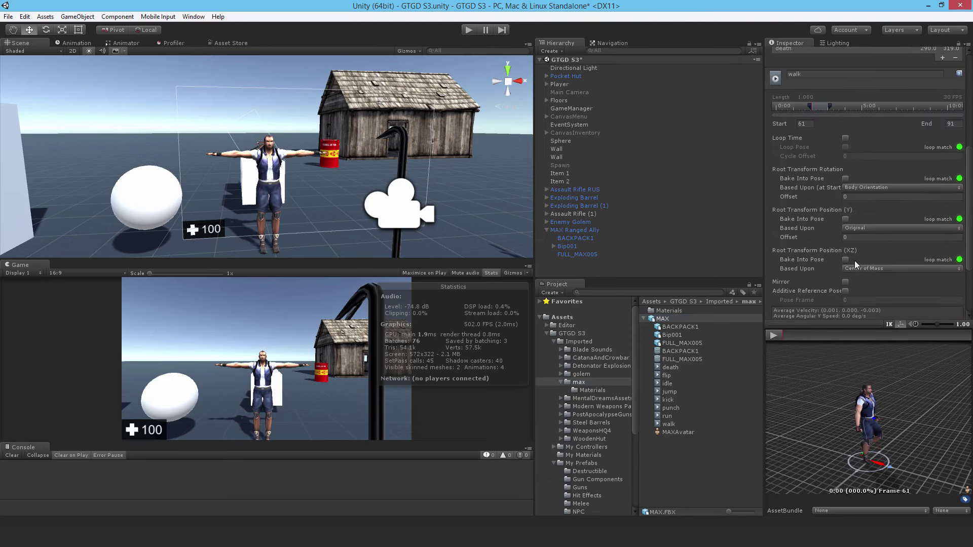
pyautogui.click(845, 138)
pyautogui.click(845, 260)
pyautogui.click(845, 219)
pyautogui.click(845, 179)
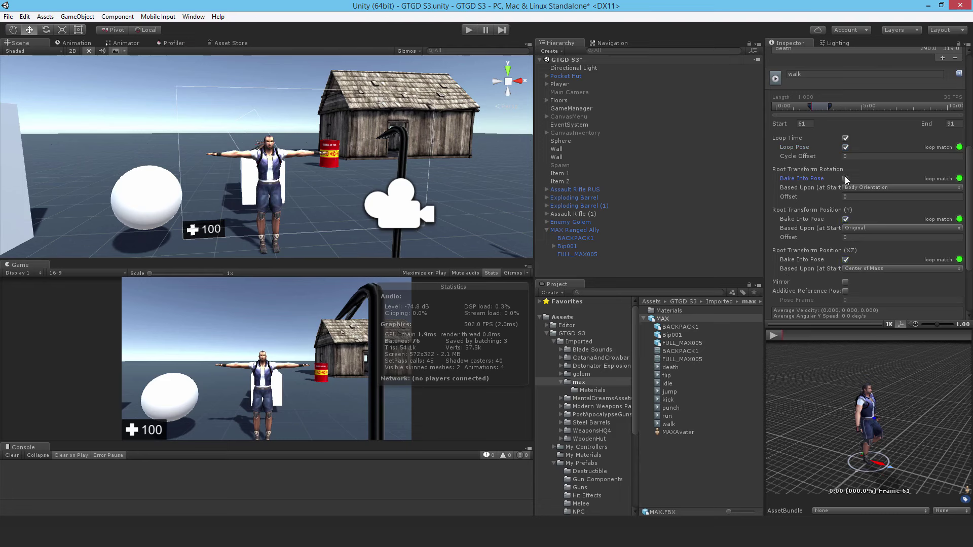
pyautogui.scroll(-3, 814, 196)
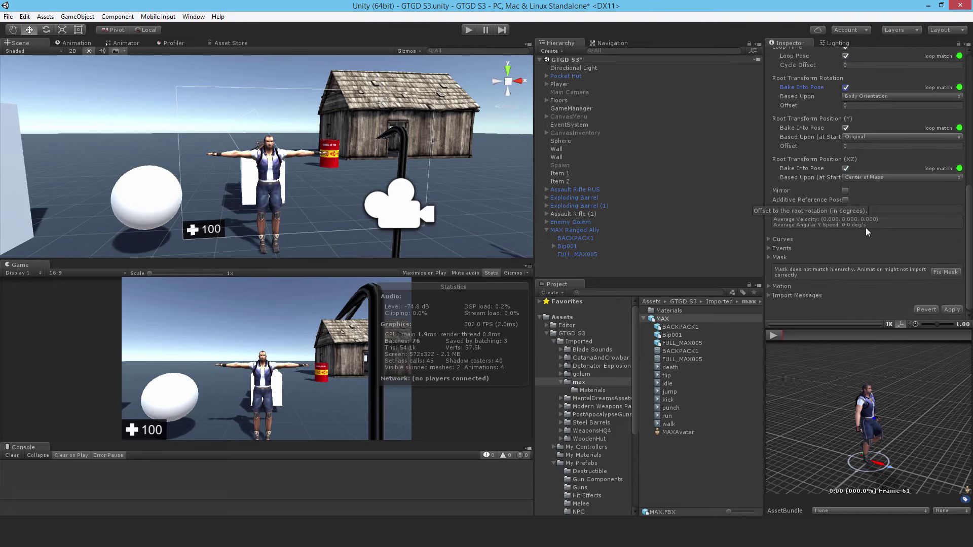
pyautogui.scroll(1, 843, 156)
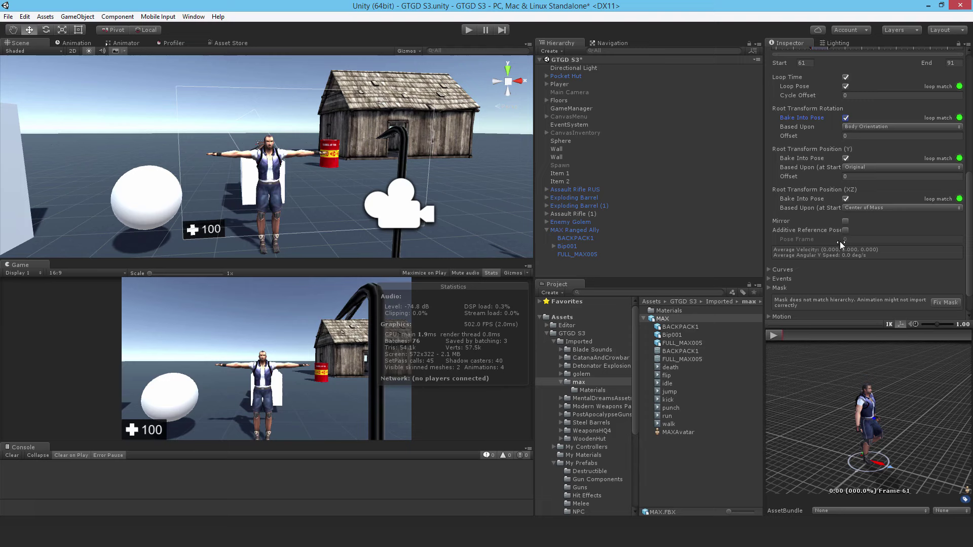
pyautogui.scroll(-1, 841, 258)
# Step: Apply the walk clip changes and preview the walk animation
pyautogui.click(952, 310)
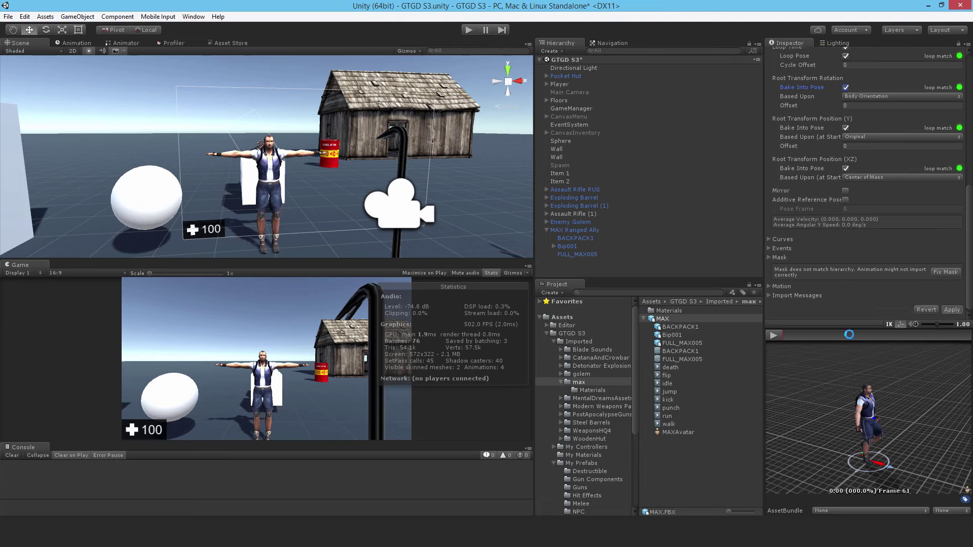
pyautogui.click(773, 337)
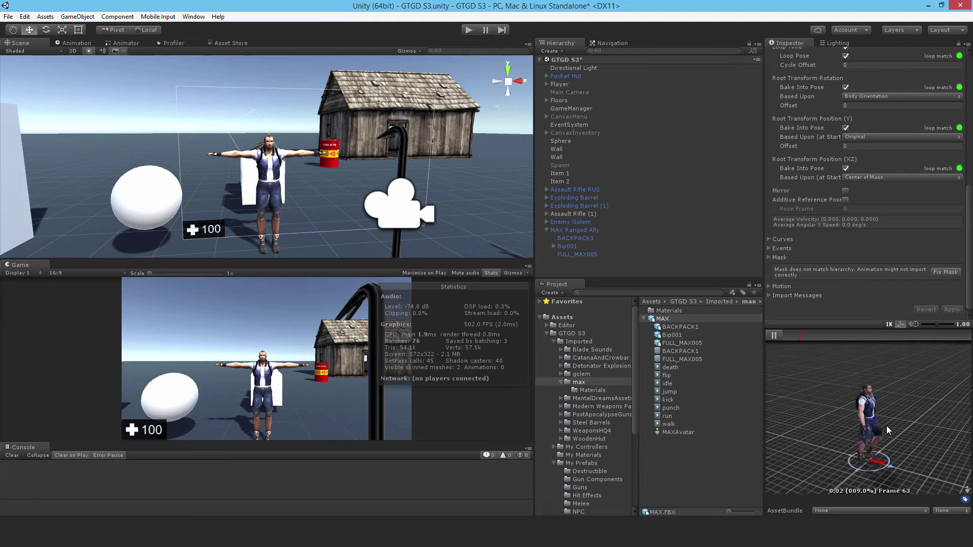
pyautogui.moveTo(942, 400); pyautogui.dragTo(895, 408, button='middle')
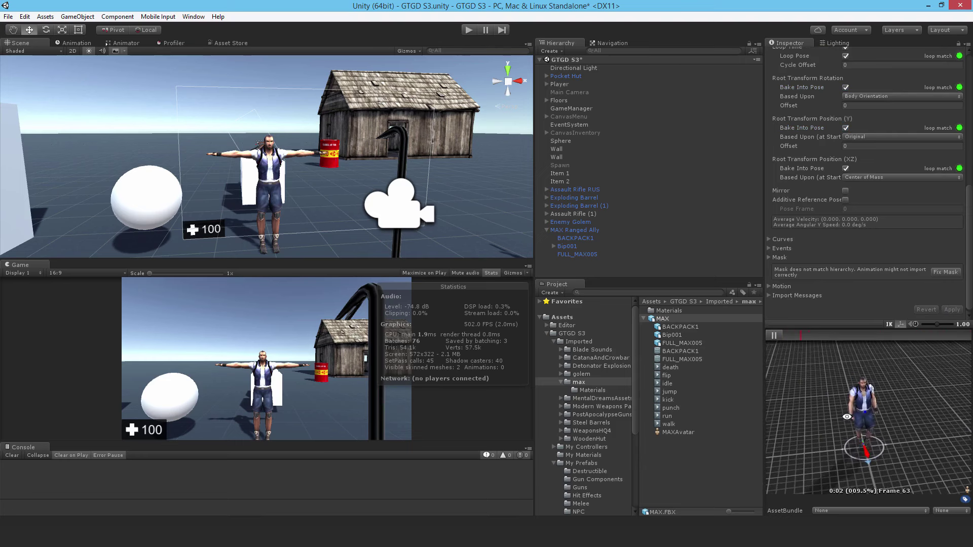
pyautogui.click(772, 335)
pyautogui.scroll(5, 916, 215)
pyautogui.scroll(3, 914, 208)
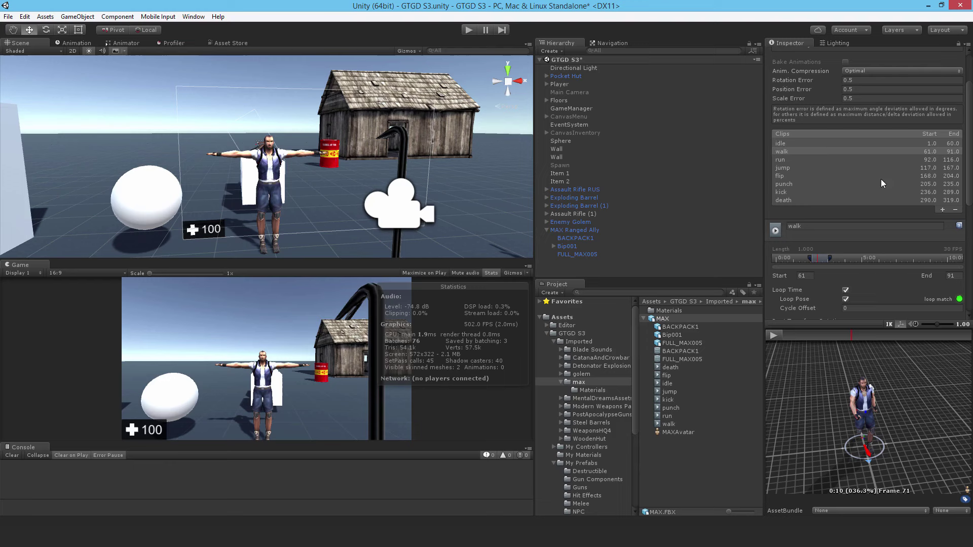
# Step: Open Max Controller from My Controllers in the Animator graph and select its Walk state
pyautogui.click(120, 43)
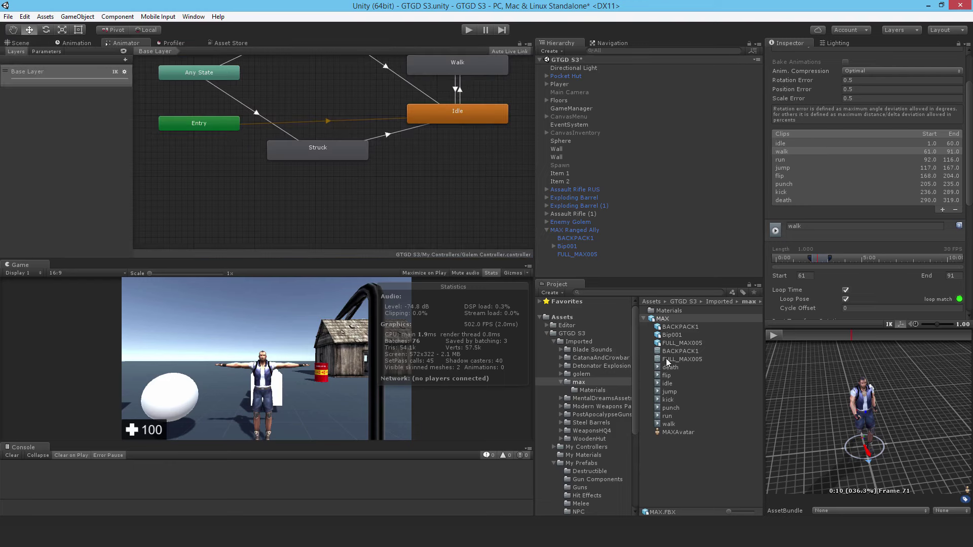
pyautogui.click(553, 342)
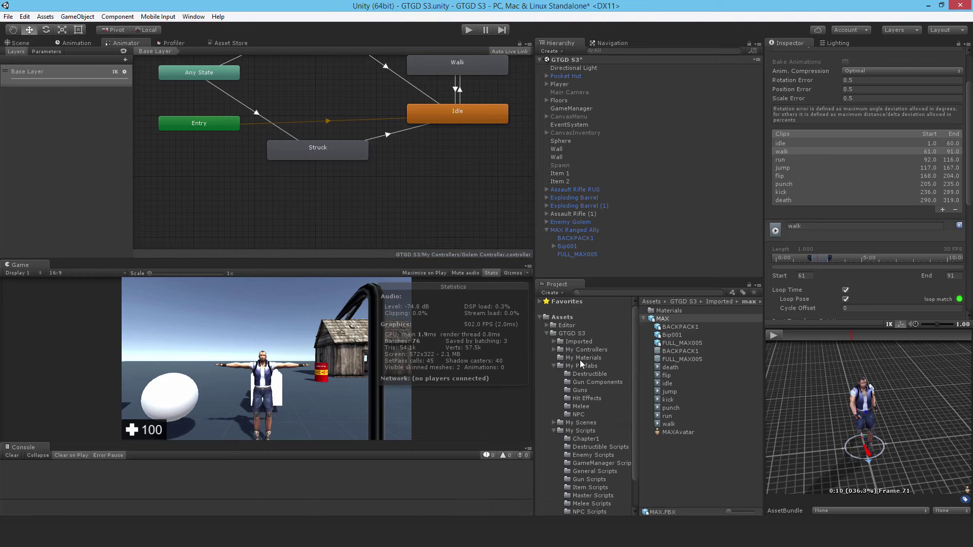
pyautogui.click(579, 349)
pyautogui.click(664, 335)
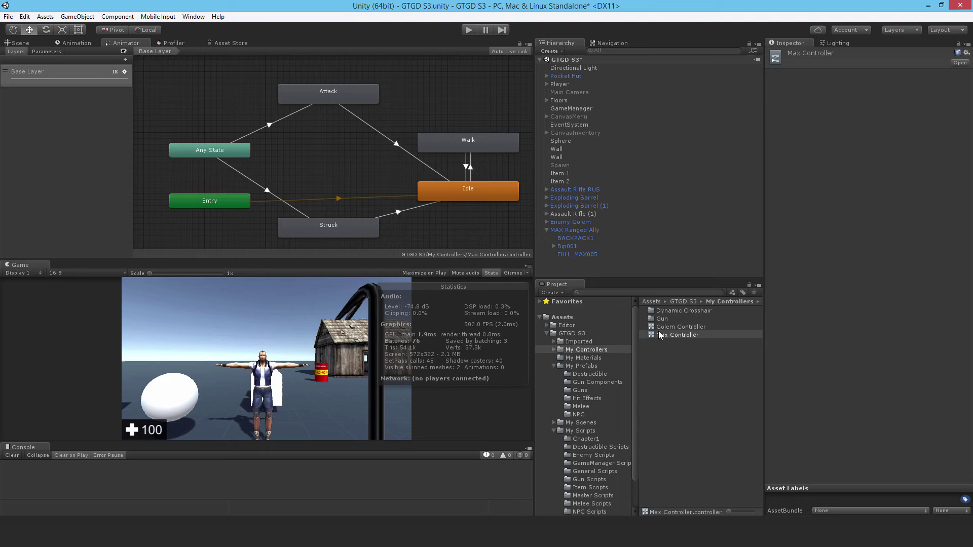
pyautogui.click(472, 142)
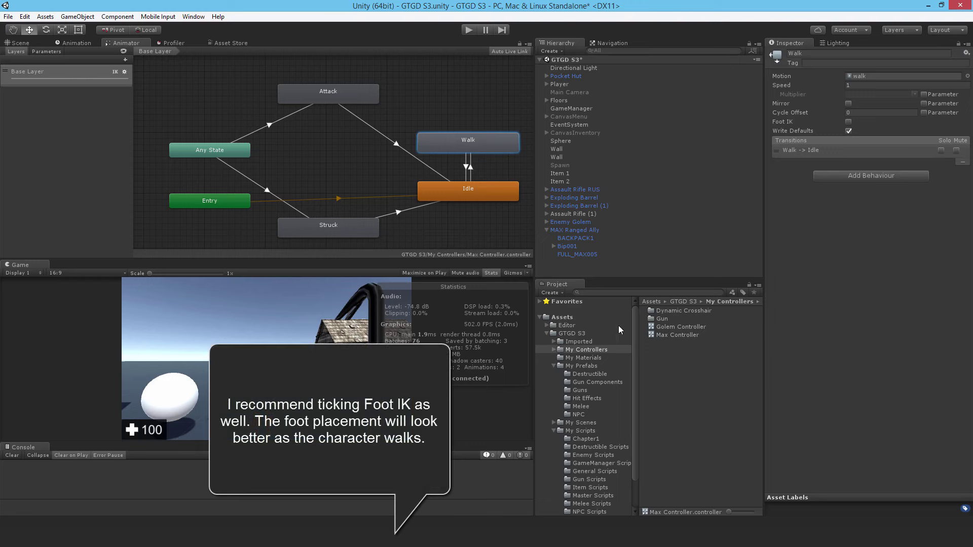
# Step: Assign the max folder's walk clip as the Walk state's Motion
pyautogui.click(553, 342)
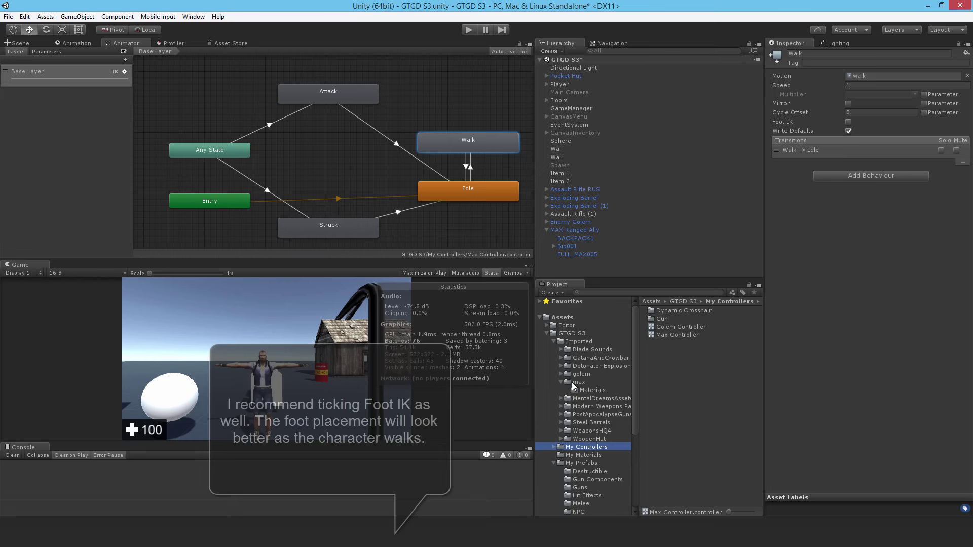
pyautogui.click(959, 48)
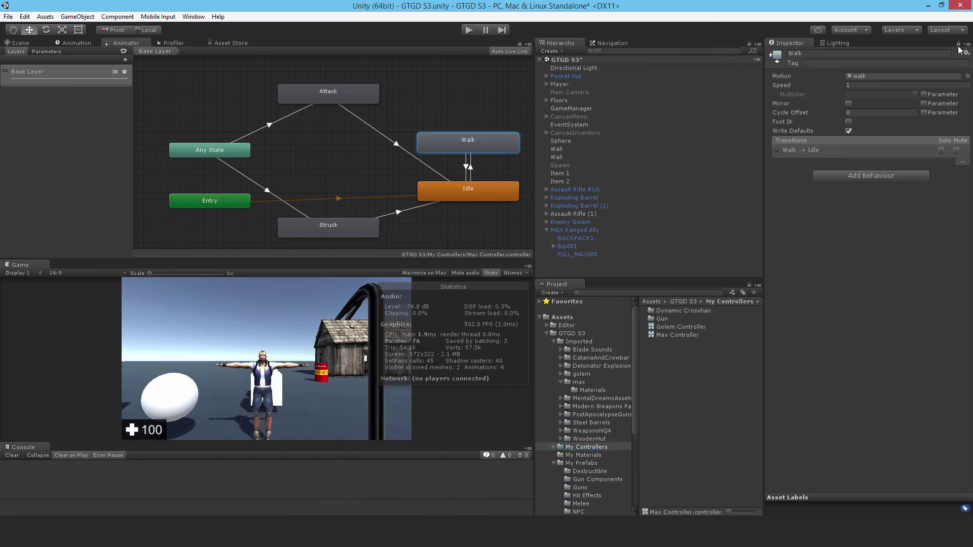
pyautogui.click(579, 383)
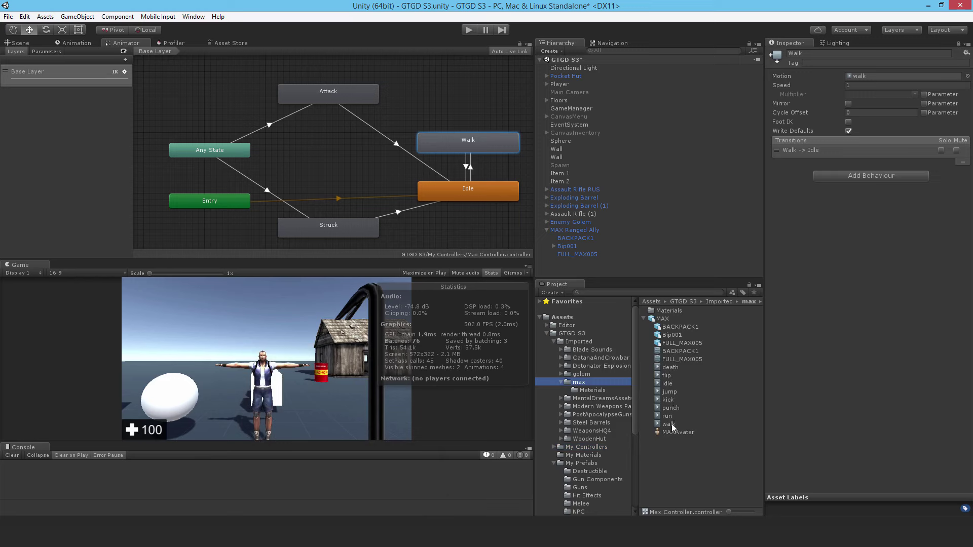
pyautogui.moveTo(670, 425); pyautogui.dragTo(887, 76)
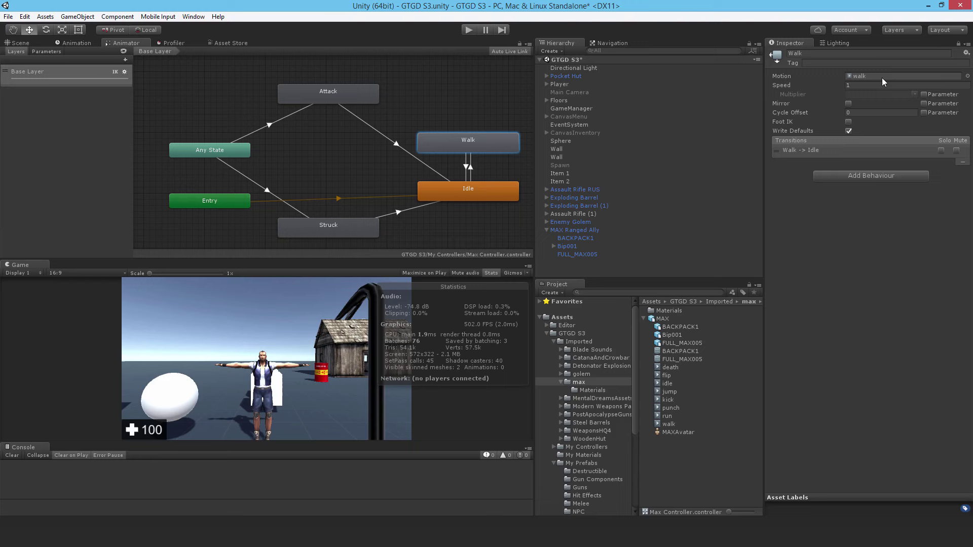
pyautogui.click(853, 76)
# Step: Turn off Apply Root Motion on MAX Ranged Ally, assign Max Controller, then select Enemy Golem
pyautogui.click(568, 231)
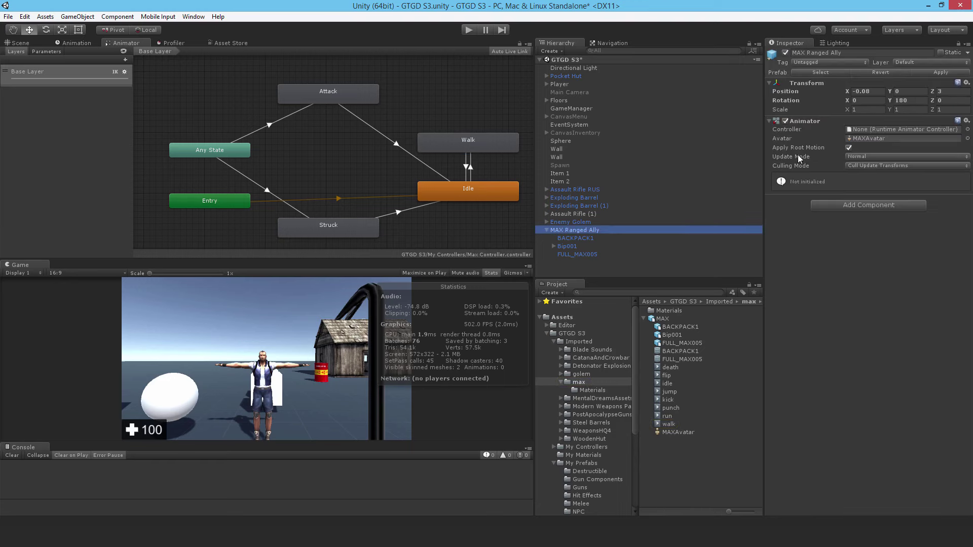
pyautogui.click(849, 147)
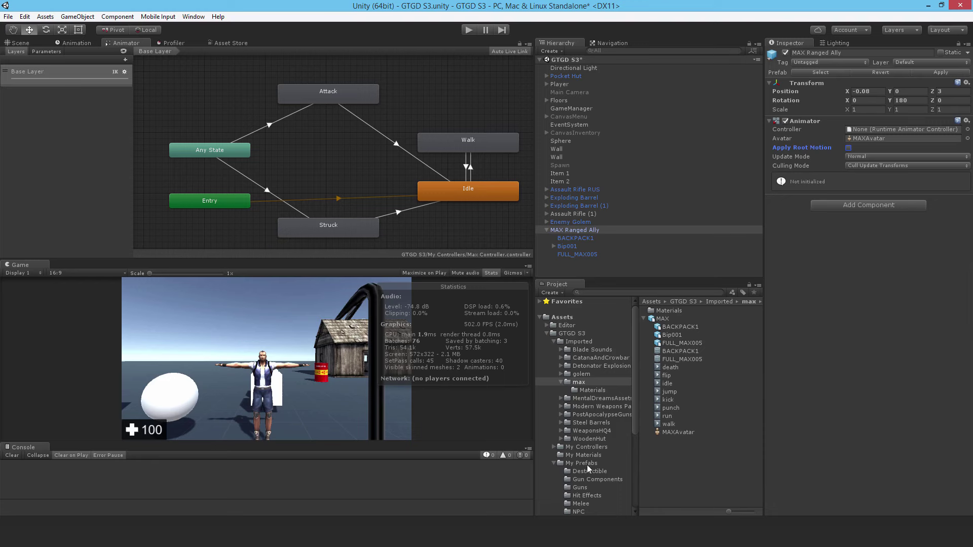
pyautogui.click(587, 448)
pyautogui.moveTo(665, 337); pyautogui.dragTo(885, 129)
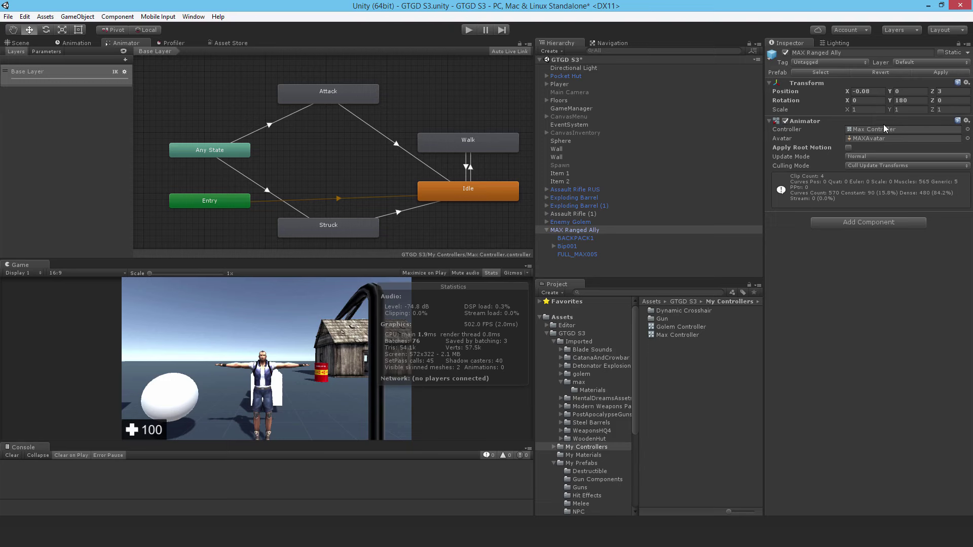
pyautogui.click(572, 221)
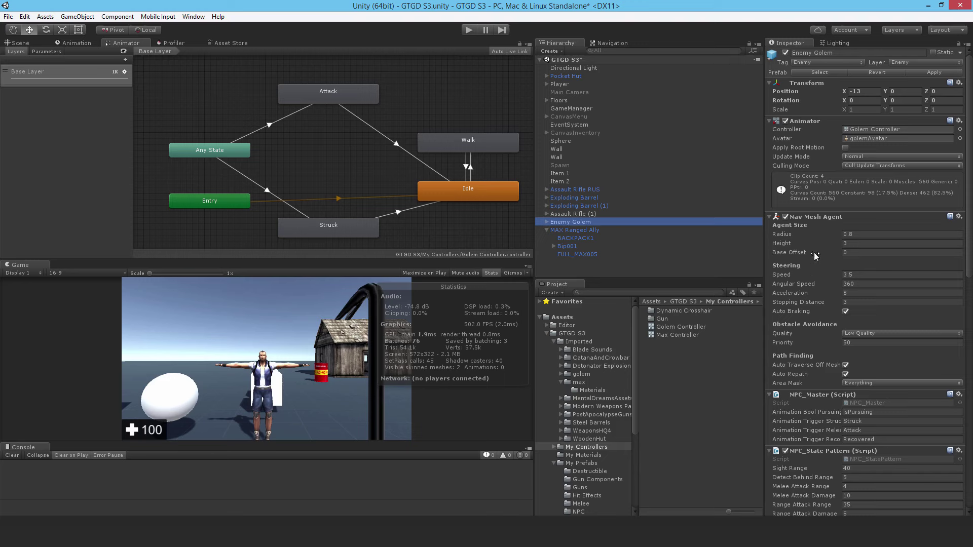
# Step: Copy Enemy Golem's Nav Mesh Agent and paste it onto MAX Ranged Ally as a new component
pyautogui.rightClick(807, 218)
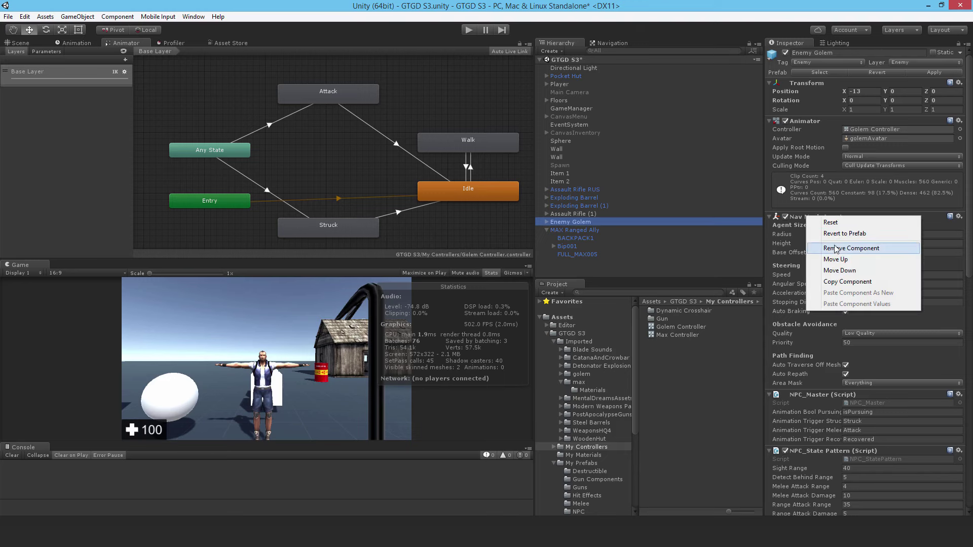
pyautogui.click(846, 282)
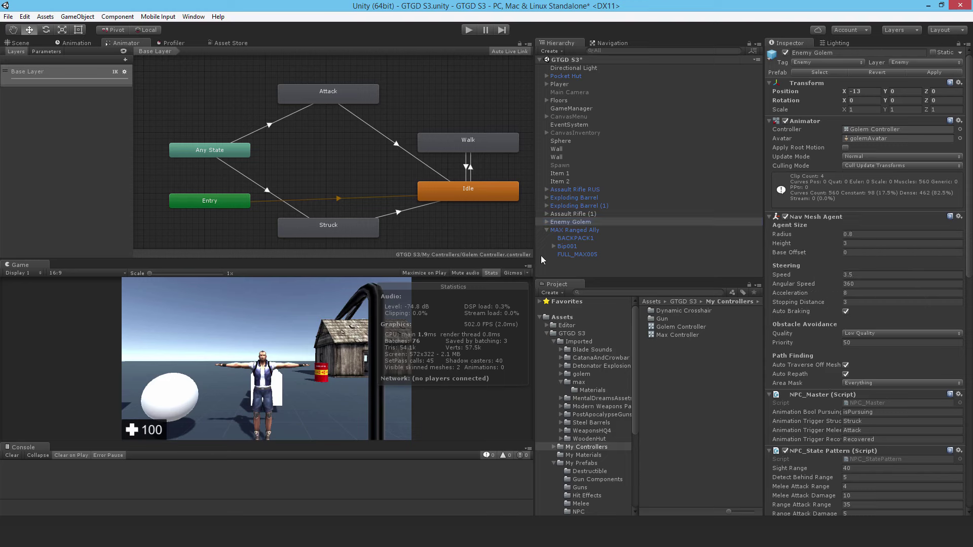
pyautogui.click(578, 231)
pyautogui.rightClick(806, 122)
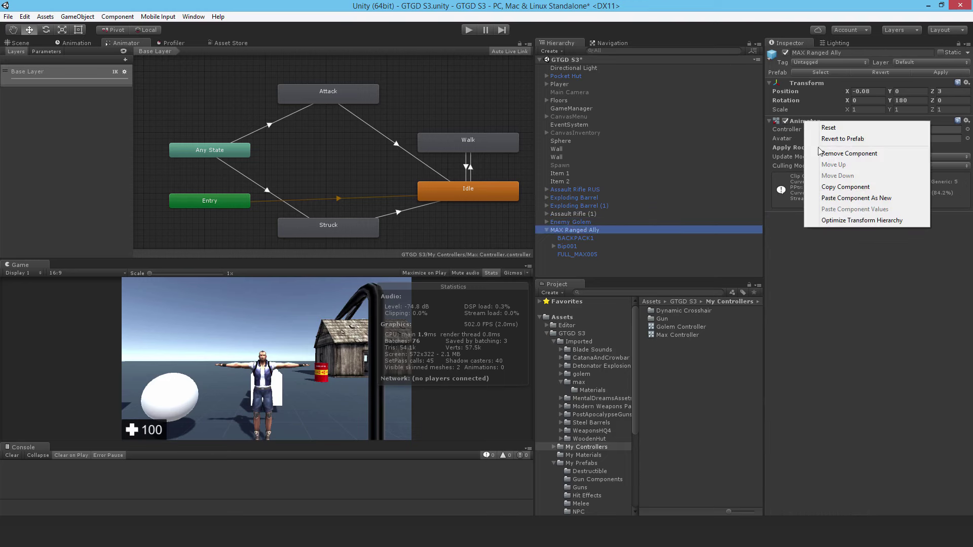
pyautogui.click(856, 199)
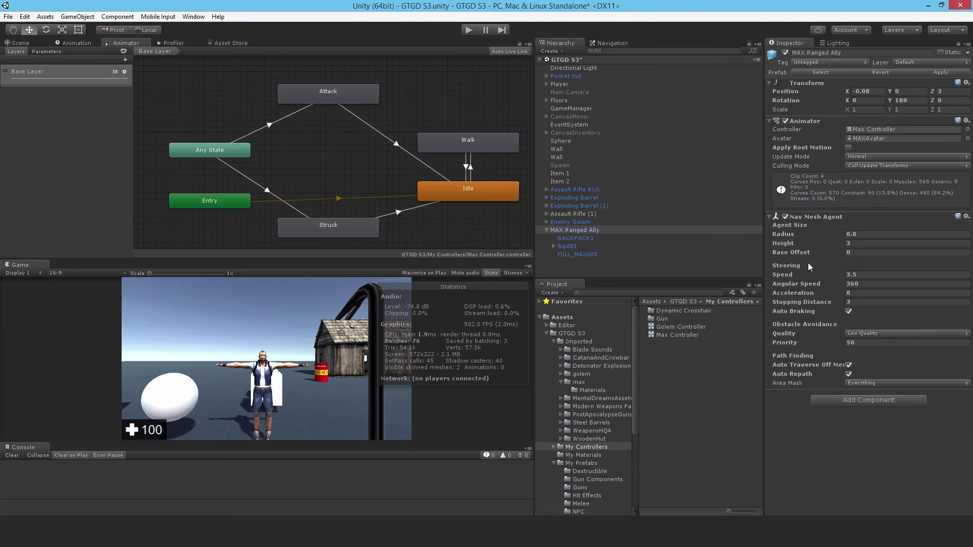
# Step: Set the pasted Nav Mesh Agent's radius to 0.5 and height to 2
pyautogui.click(20, 43)
pyautogui.keyDown('alt'); pyautogui.moveTo(366, 141); pyautogui.dragTo(342, 216); pyautogui.keyUp('alt')
pyautogui.scroll(3, 342, 216)
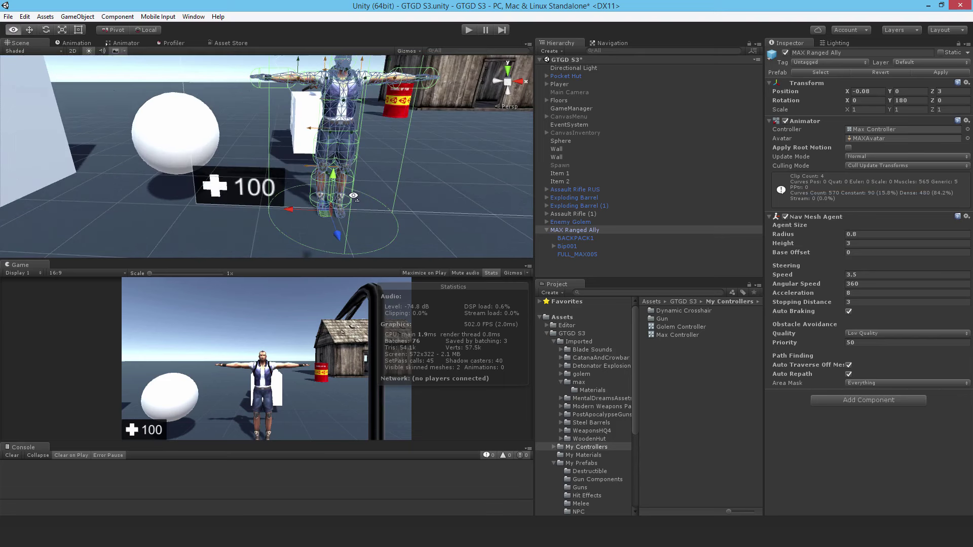
pyautogui.click(879, 235)
pyautogui.write('.5')
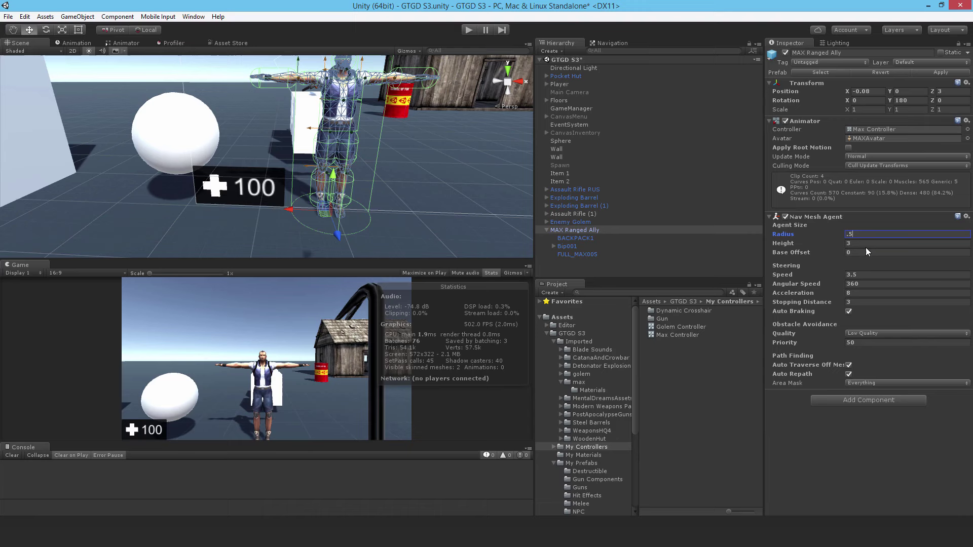
pyautogui.keyDown('alt'); pyautogui.moveTo(499, 223); pyautogui.dragTo(424, 162); pyautogui.keyUp('alt')
pyautogui.scroll(-3, 452, 161)
pyautogui.click(864, 245)
pyautogui.write('2')
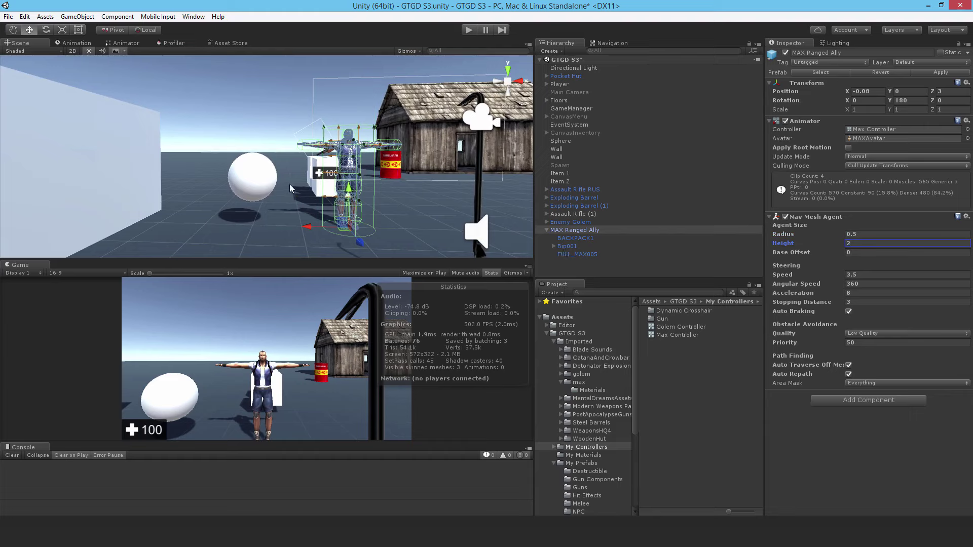
# Step: Set agent speed 4.5 and stopping distance 4, then apply the changes to the MAX prefab
pyautogui.keyDown('alt'); pyautogui.moveTo(310, 193); pyautogui.dragTo(234, 193); pyautogui.keyUp('alt')
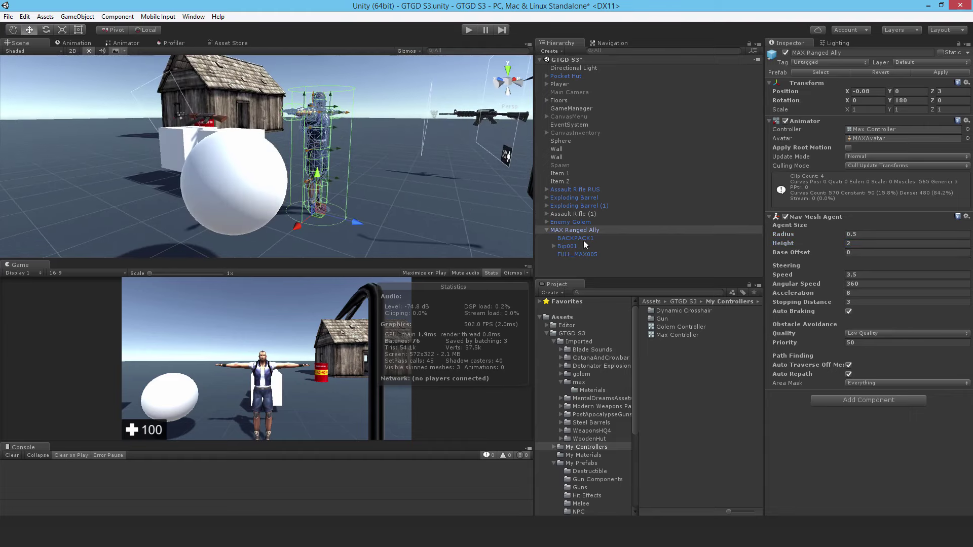
pyautogui.click(867, 275)
pyautogui.write('4.5')
pyautogui.click(874, 302)
pyautogui.keyDown('alt'); pyautogui.moveTo(278, 220); pyautogui.dragTo(308, 224); pyautogui.keyUp('alt')
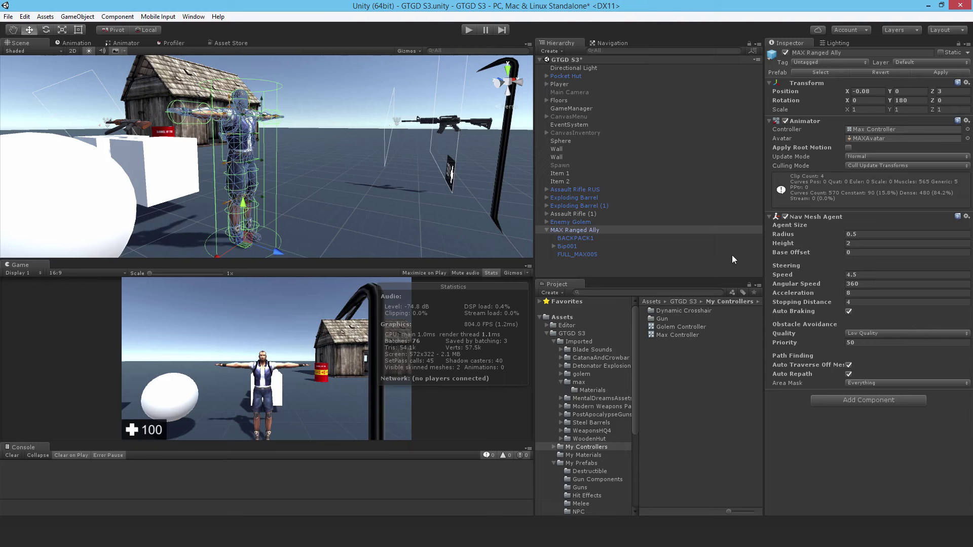
pyautogui.click(935, 71)
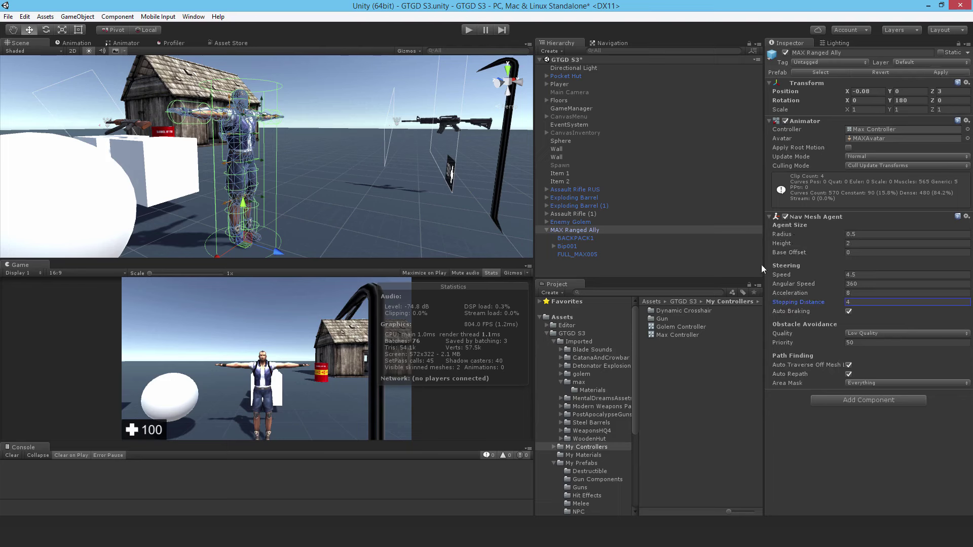
# Step: Review Enemy Golem's attached scripts, then reselect MAX Ranged Ally
pyautogui.click(565, 221)
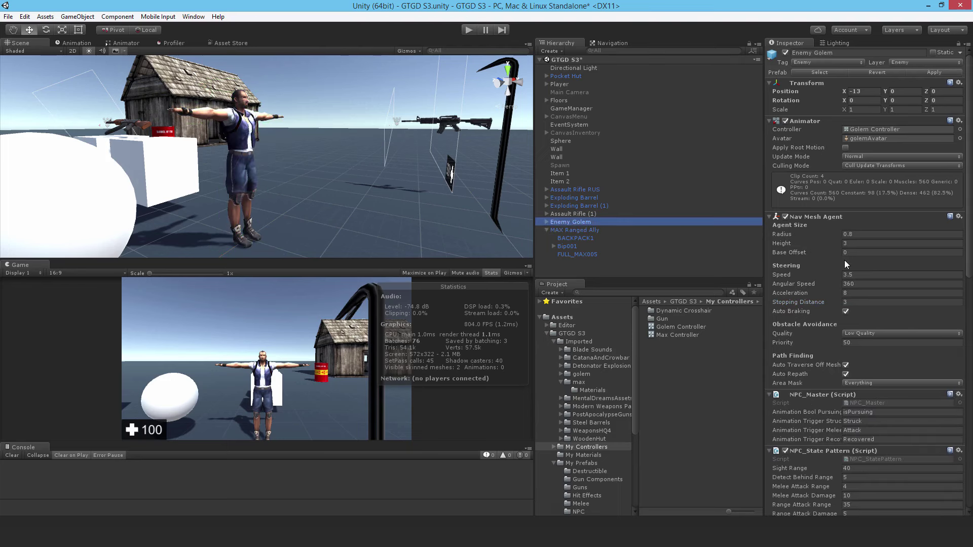
pyautogui.scroll(-13, 852, 262)
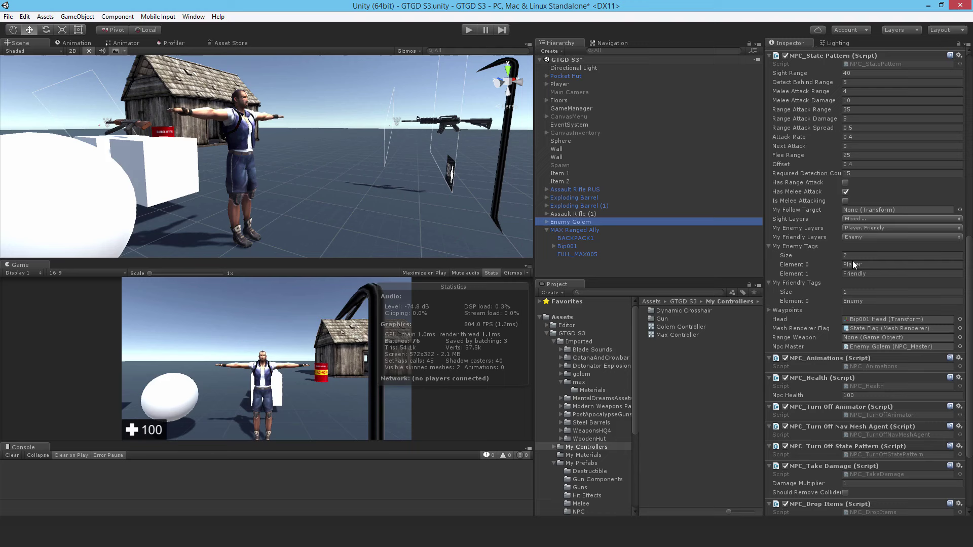
pyautogui.scroll(-5, 853, 264)
pyautogui.scroll(20, 853, 260)
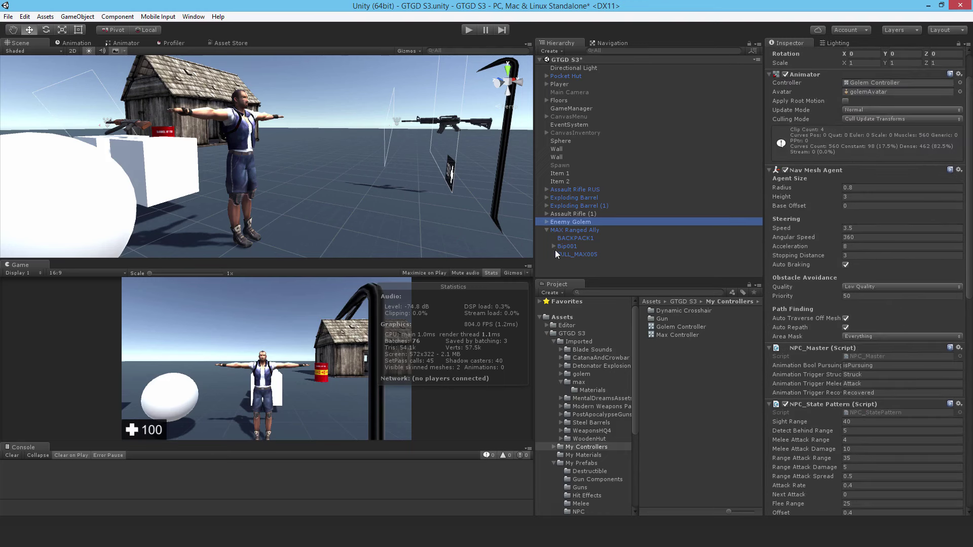
pyautogui.click(571, 230)
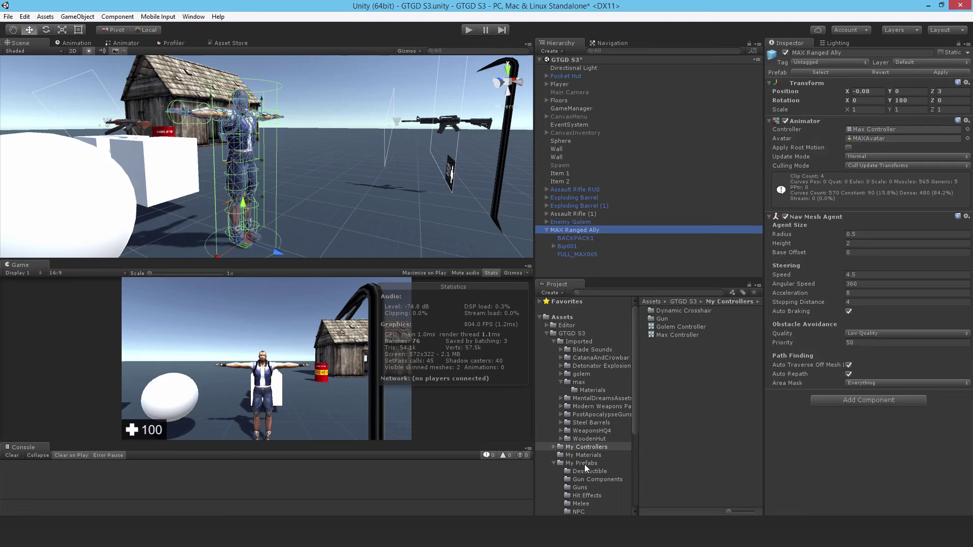
pyautogui.scroll(-3, 585, 464)
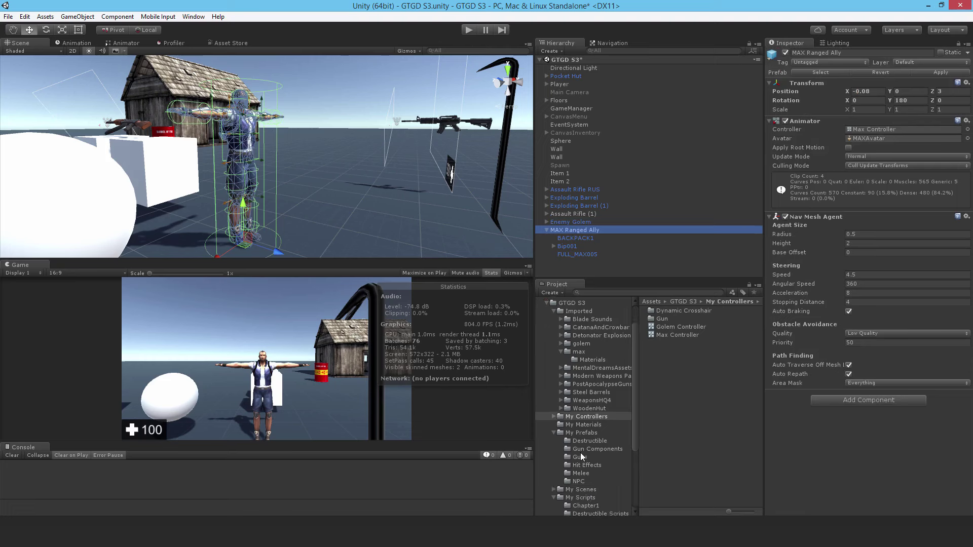
# Step: Add the NPC_Master script from the Master Scripts folder to MAX Ranged Ally
pyautogui.click(554, 433)
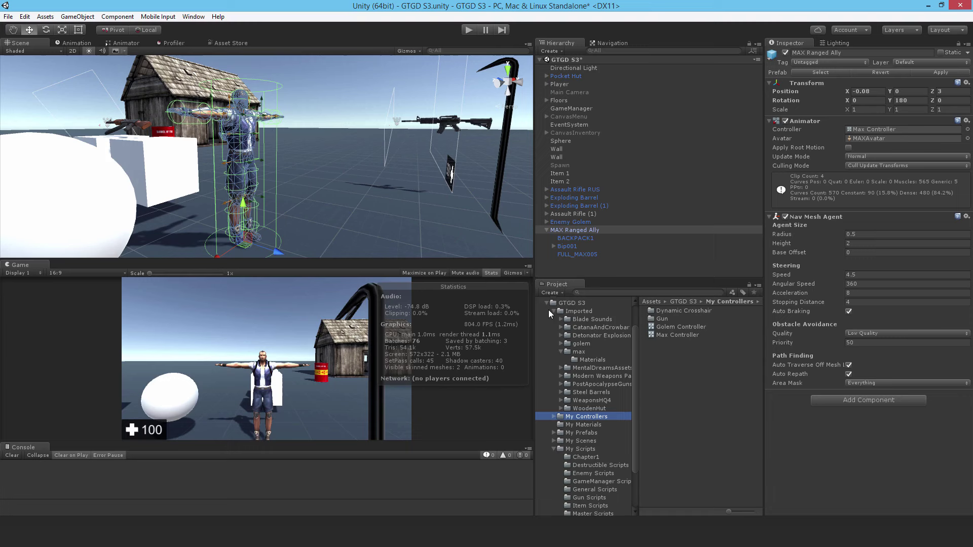
pyautogui.click(550, 310)
pyautogui.click(554, 311)
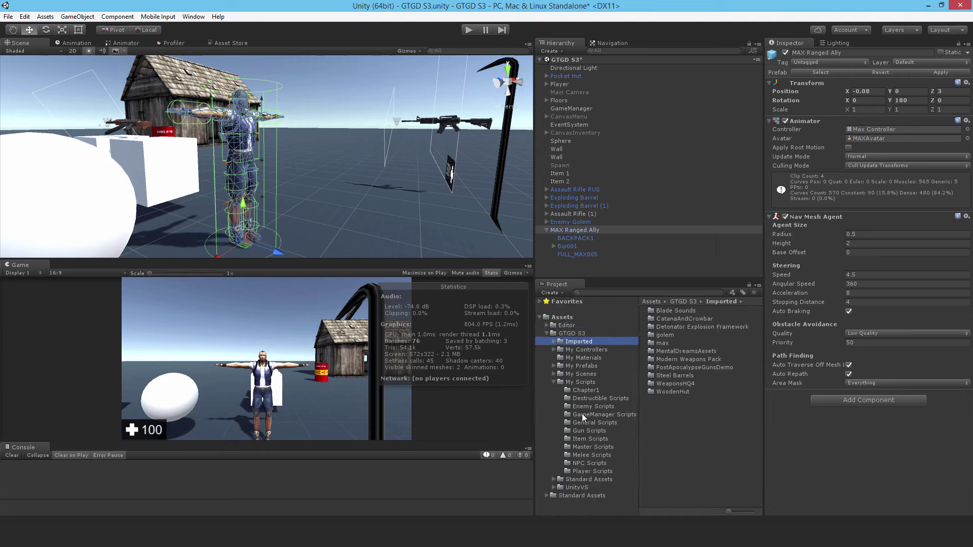
pyautogui.click(583, 446)
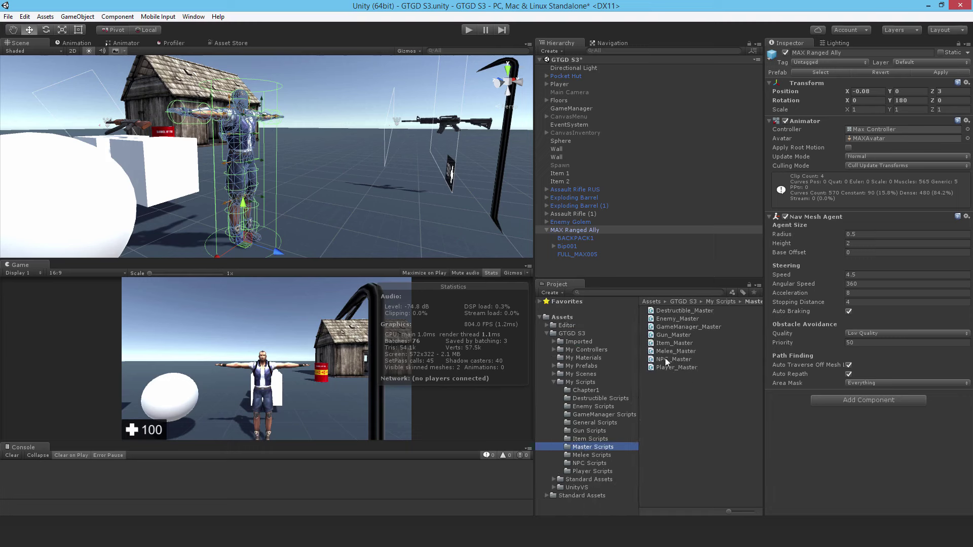
pyautogui.moveTo(665, 358); pyautogui.dragTo(827, 430)
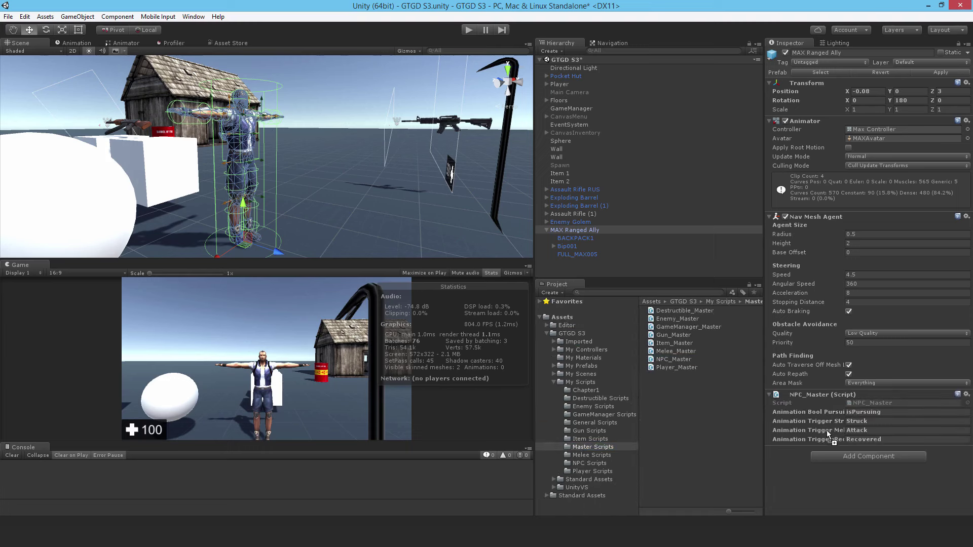
# Step: Add NPC_Animations, NPC_DropItems and NPC_StatePattern from the NPC Scripts folder to MAX
pyautogui.click(589, 462)
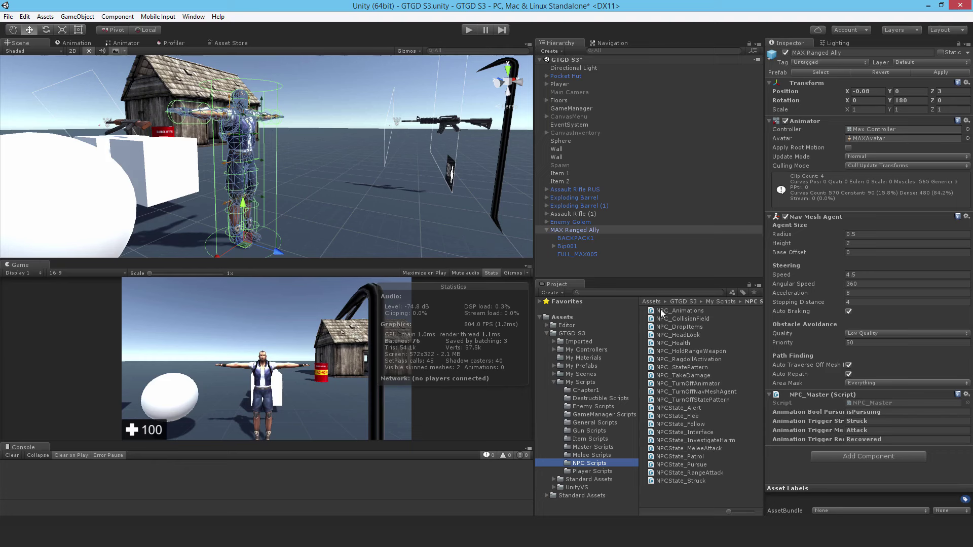
pyautogui.moveTo(679, 311); pyautogui.dragTo(814, 466)
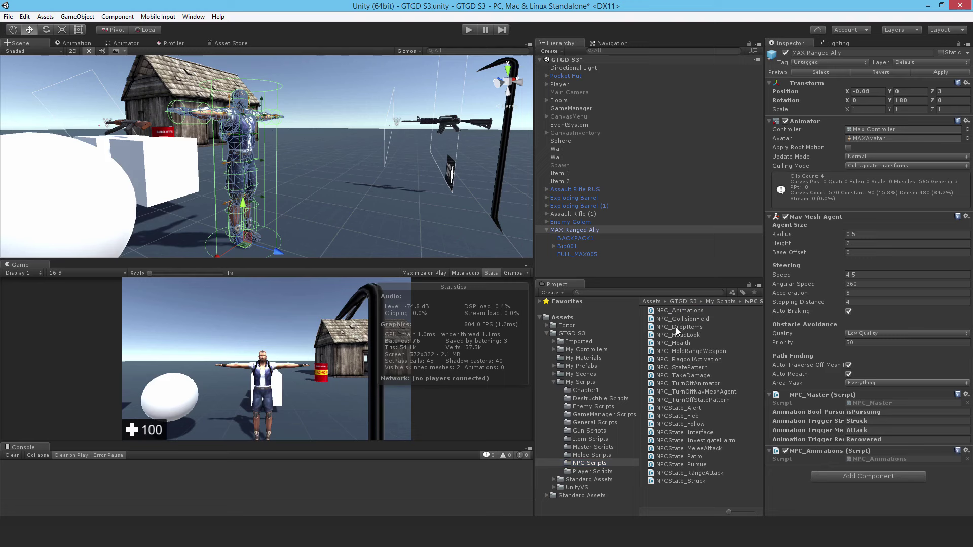
pyautogui.moveTo(676, 327); pyautogui.dragTo(829, 495)
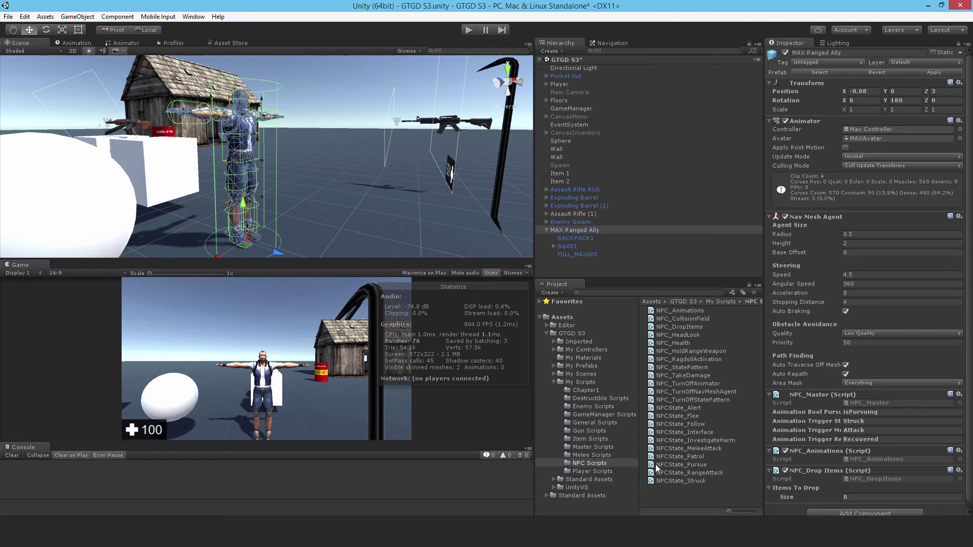
pyautogui.moveTo(686, 367); pyautogui.dragTo(822, 470)
pyautogui.scroll(-3, 841, 446)
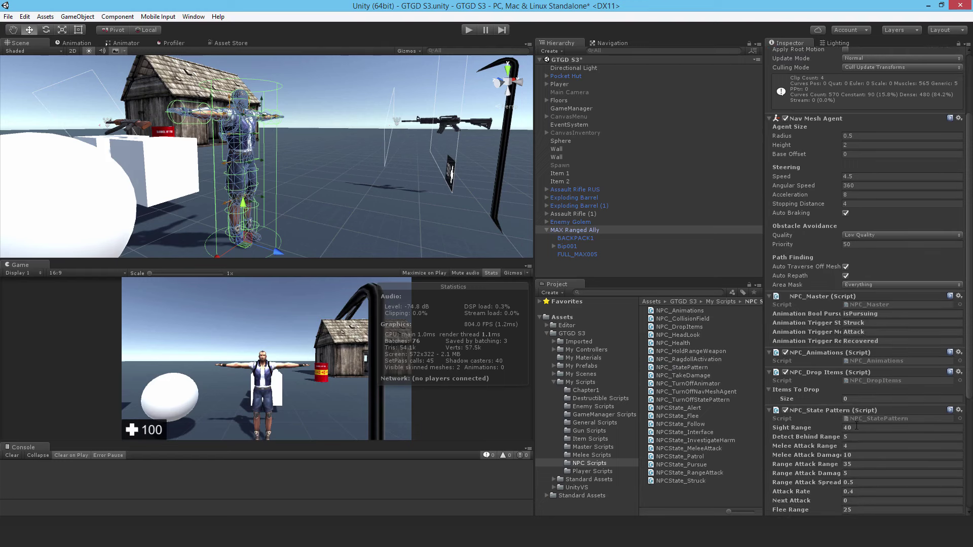
pyautogui.scroll(-4, 858, 426)
pyautogui.scroll(-3, 849, 466)
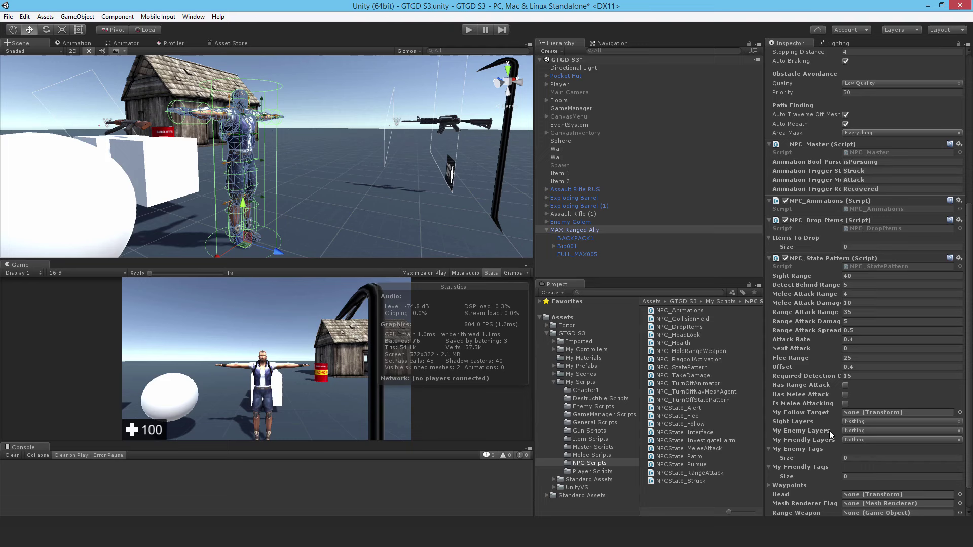
# Step: Set Bip001 Head as the NPC_StatePattern head reference
pyautogui.keyDown('alt'); pyautogui.click(554, 246); pyautogui.keyUp('alt')
pyautogui.scroll(-4, 623, 243)
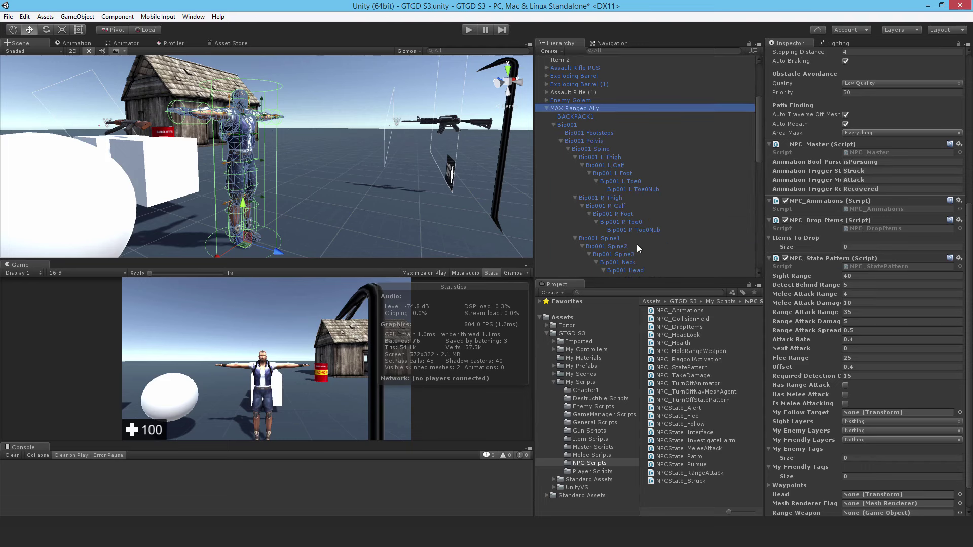
pyautogui.scroll(-7, 636, 244)
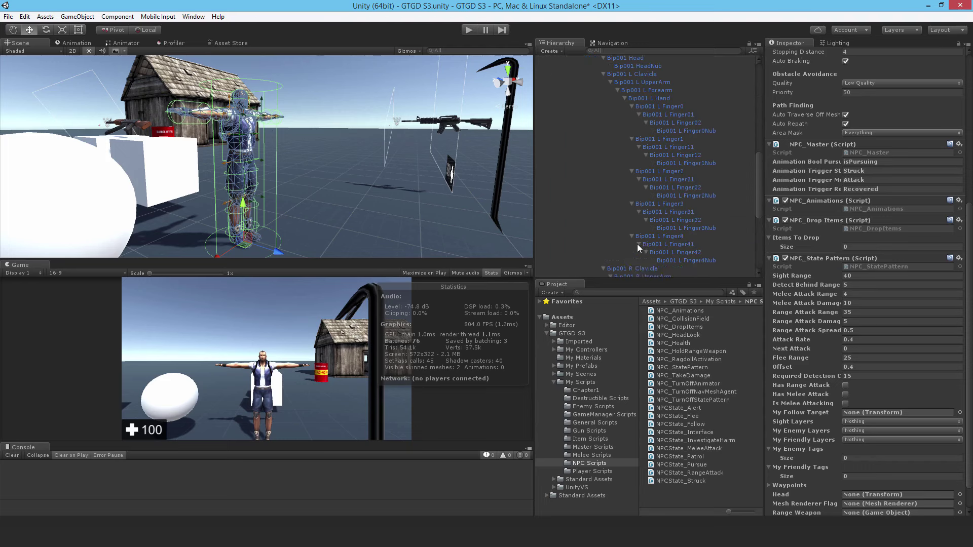
pyautogui.scroll(-1, 637, 244)
pyautogui.scroll(6, 644, 243)
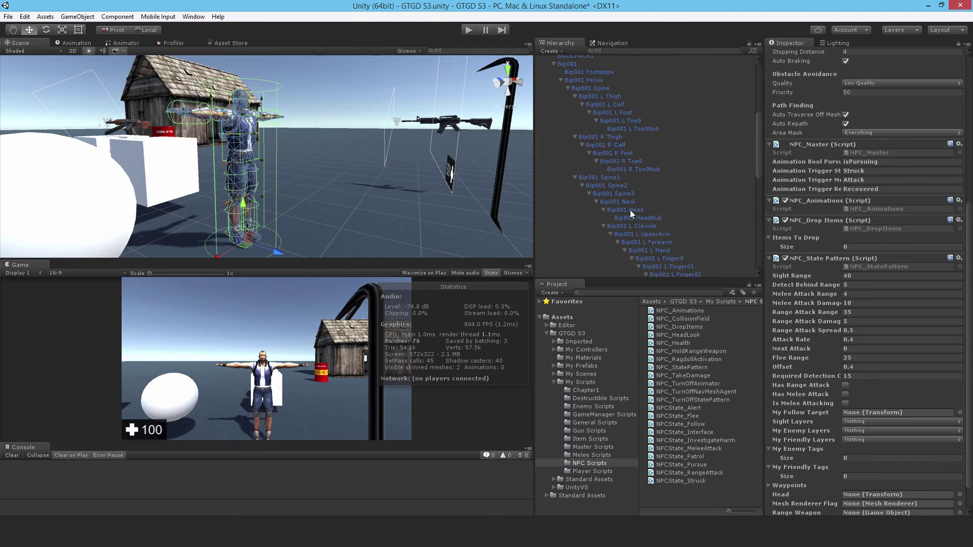
pyautogui.moveTo(631, 209); pyautogui.dragTo(857, 496)
# Step: Set the sight layers to every layer except Player and Friendly
pyautogui.click(853, 421)
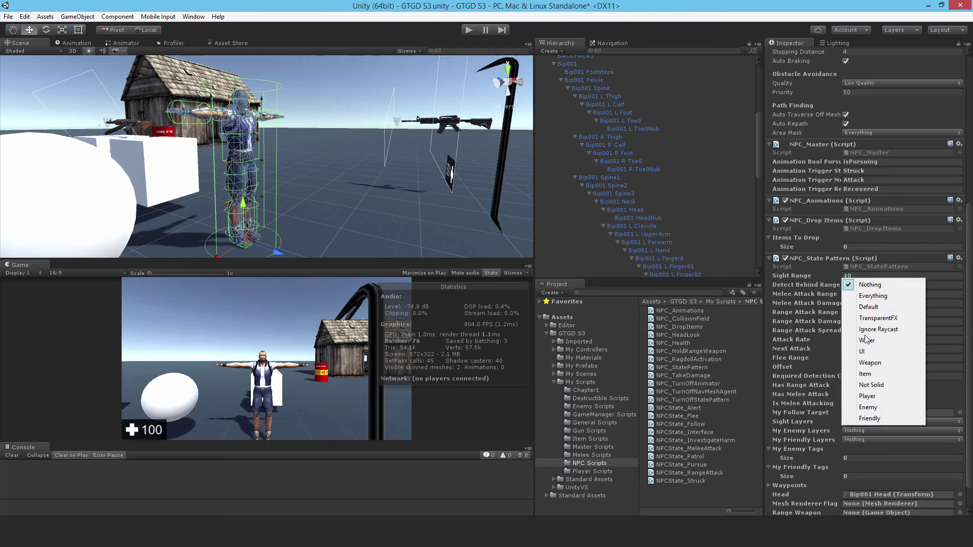
pyautogui.click(873, 297)
pyautogui.click(851, 423)
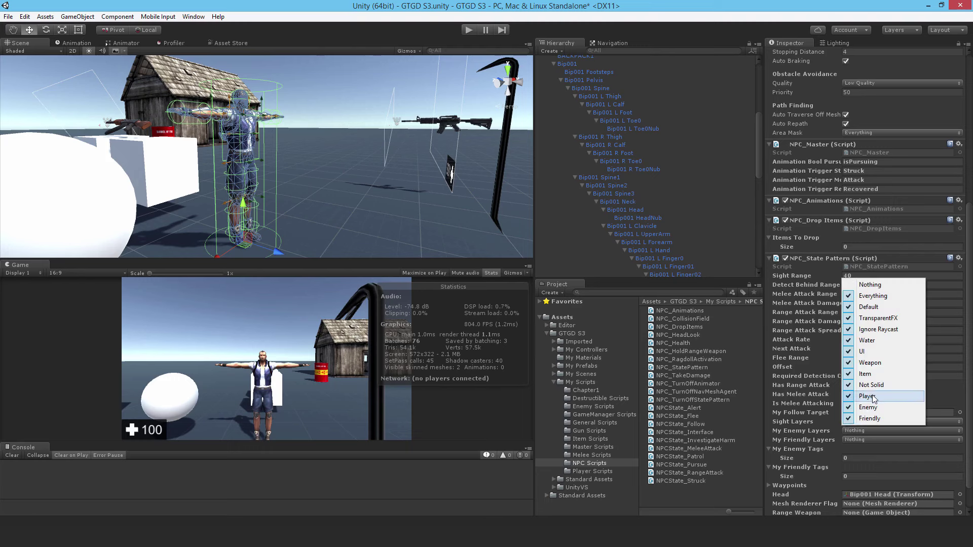
pyautogui.click(868, 397)
pyautogui.click(857, 422)
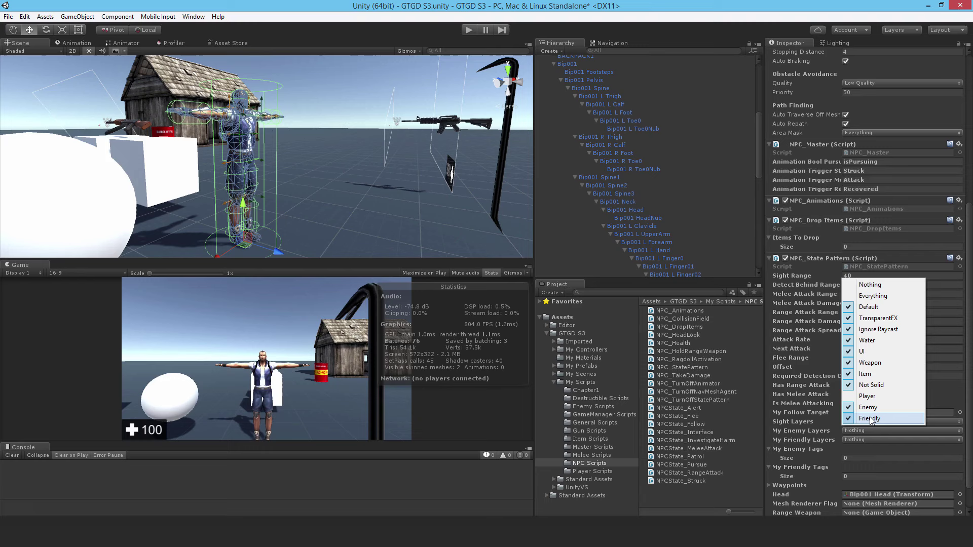
pyautogui.click(870, 419)
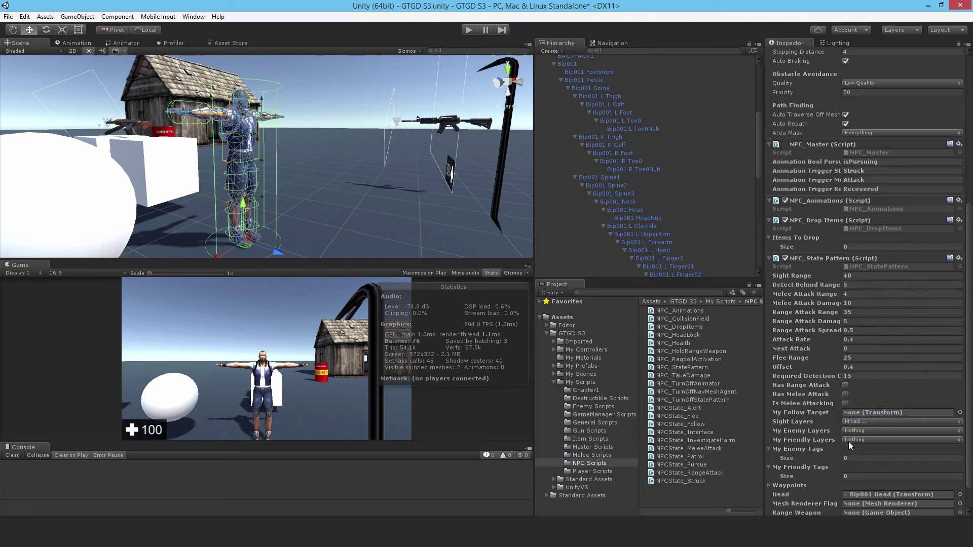
# Step: Make Enemy the enemy layer and Friendly plus Player the friendly layers
pyautogui.click(850, 432)
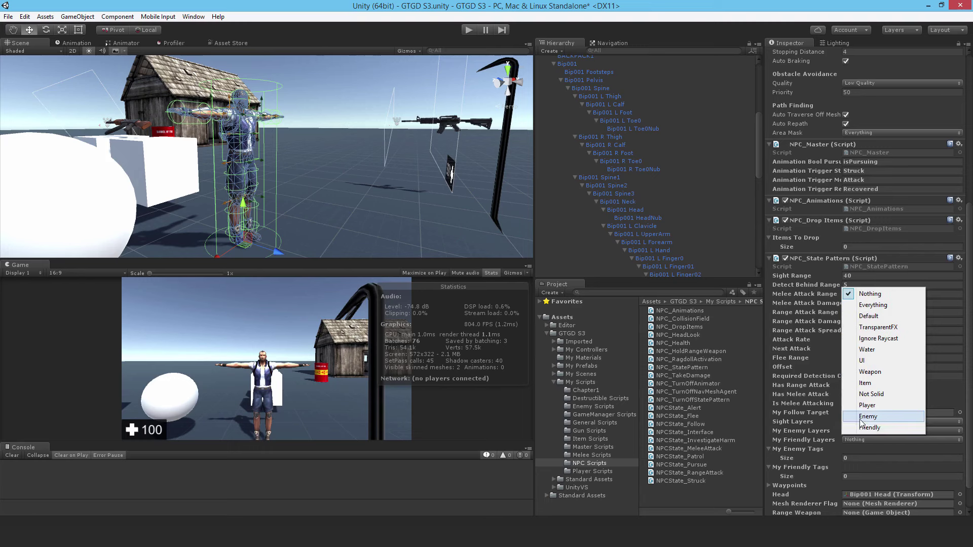
pyautogui.click(861, 417)
pyautogui.click(847, 440)
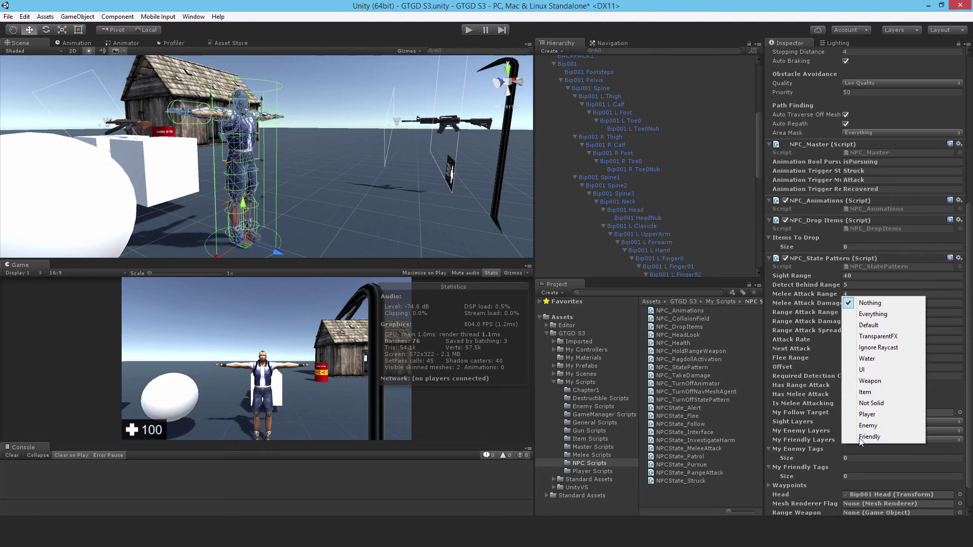
pyautogui.click(860, 442)
pyautogui.click(851, 440)
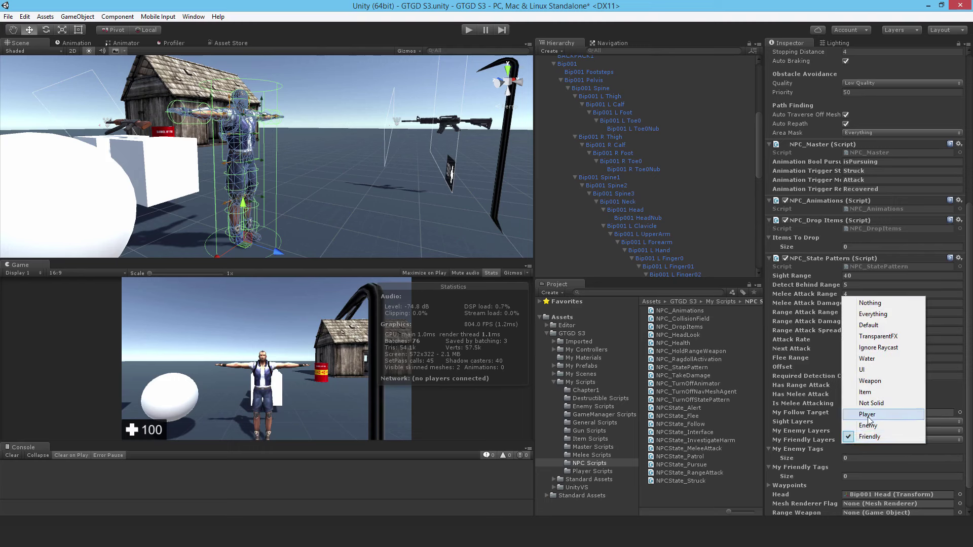
pyautogui.click(869, 416)
# Step: Give the enemy tags array one entry, Enemy
pyautogui.click(853, 459)
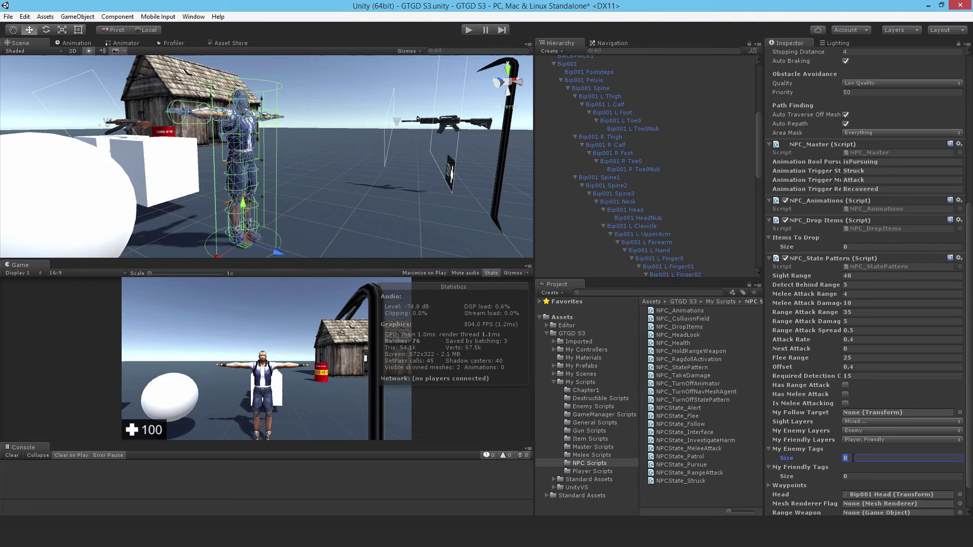
pyautogui.write('1')
pyautogui.click(856, 467)
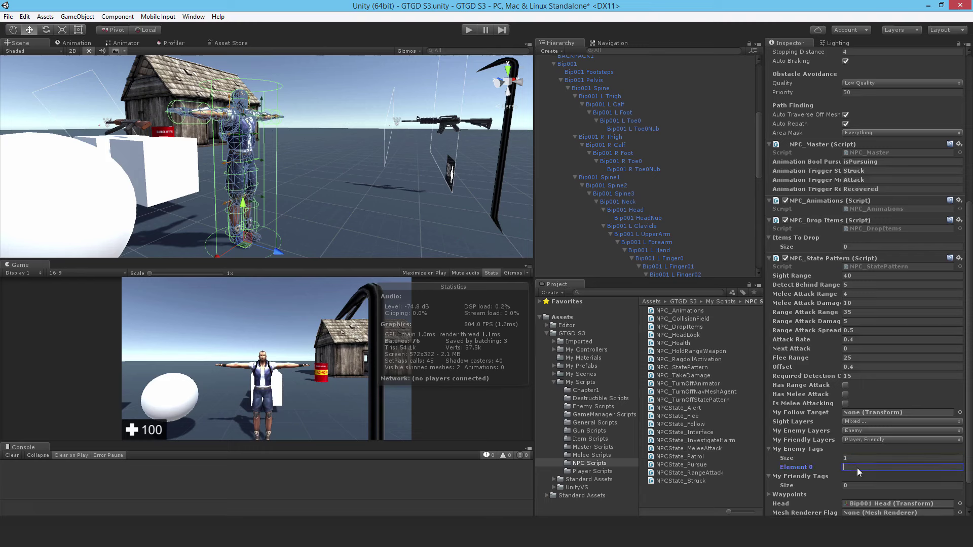
pyautogui.write('Enemy')
# Step: Give the friendly tags array two entries: Friendly and Player
pyautogui.click(853, 481)
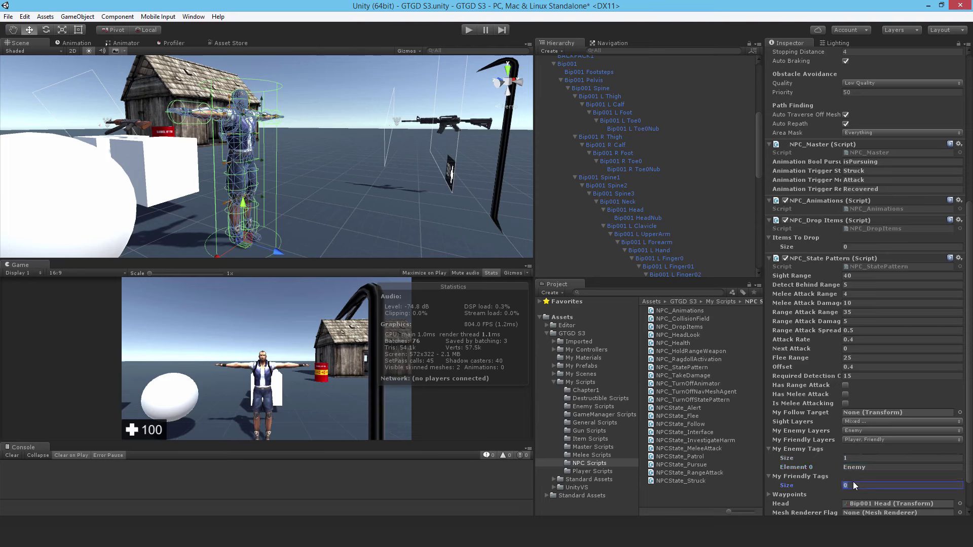
pyautogui.press('Return')
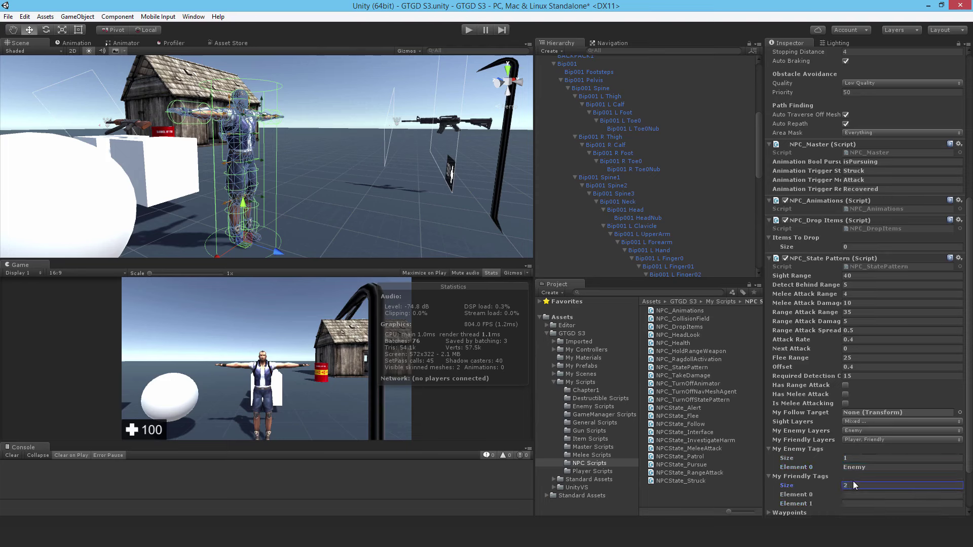
pyautogui.scroll(-2, 824, 403)
pyautogui.click(858, 463)
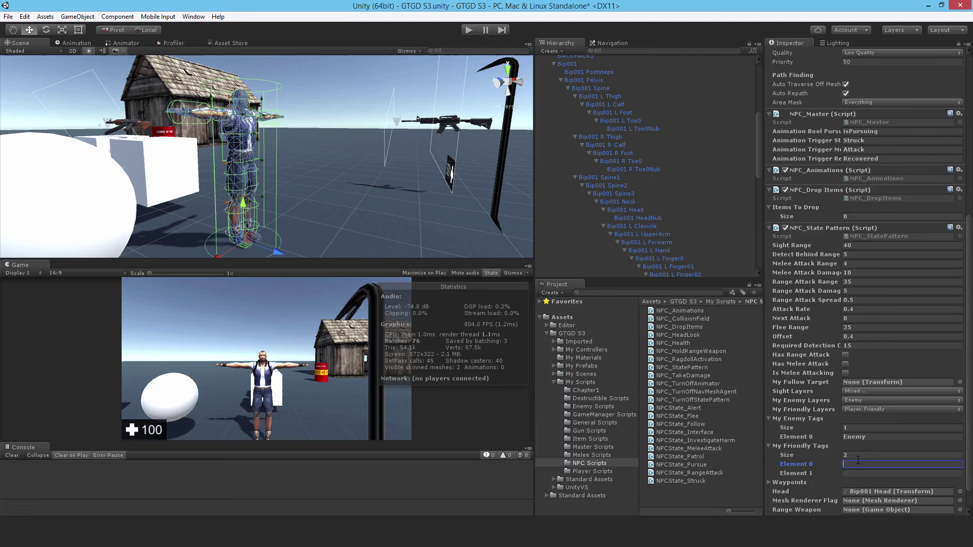
pyautogui.write('Friendly')
pyautogui.click(868, 473)
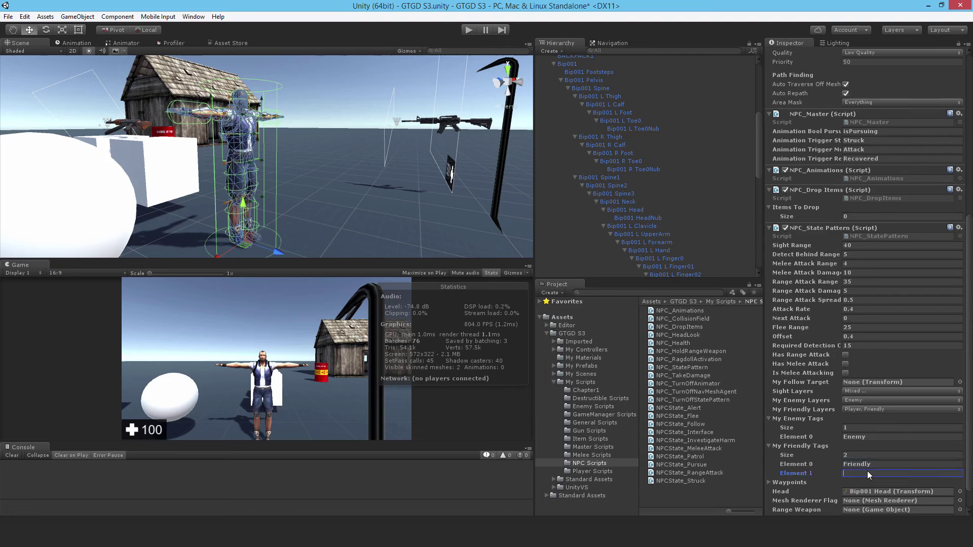
pyautogui.write('Player')
pyautogui.scroll(10, 923, 172)
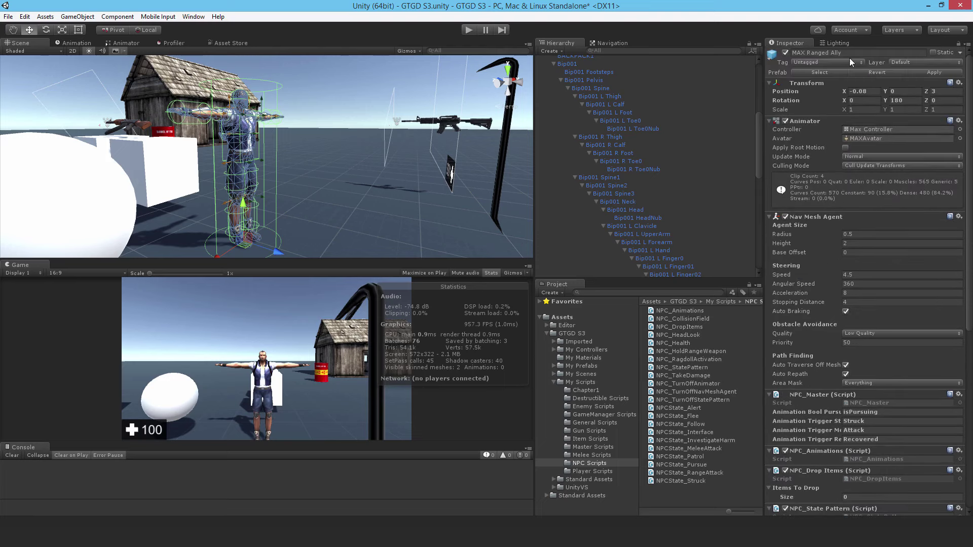
# Step: Check the ally's tag and layer, enable Has Range Attack, and set sight range 70
pyautogui.click(850, 61)
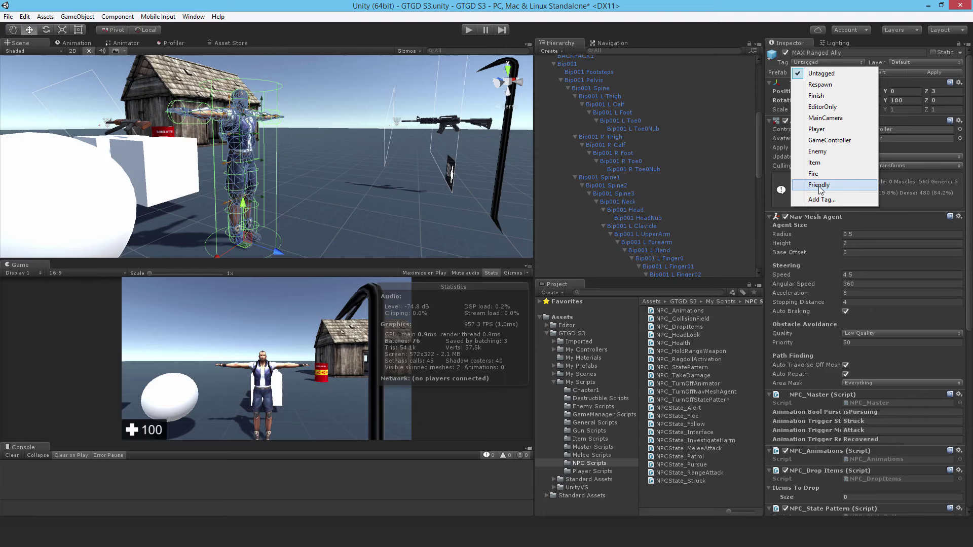
pyautogui.click(909, 65)
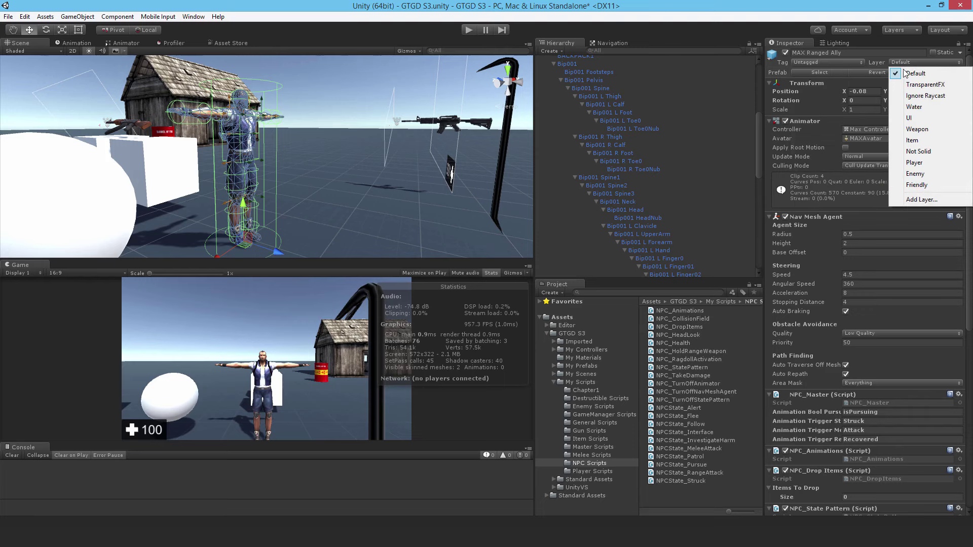
pyautogui.press('Escape')
pyautogui.scroll(-10, 886, 360)
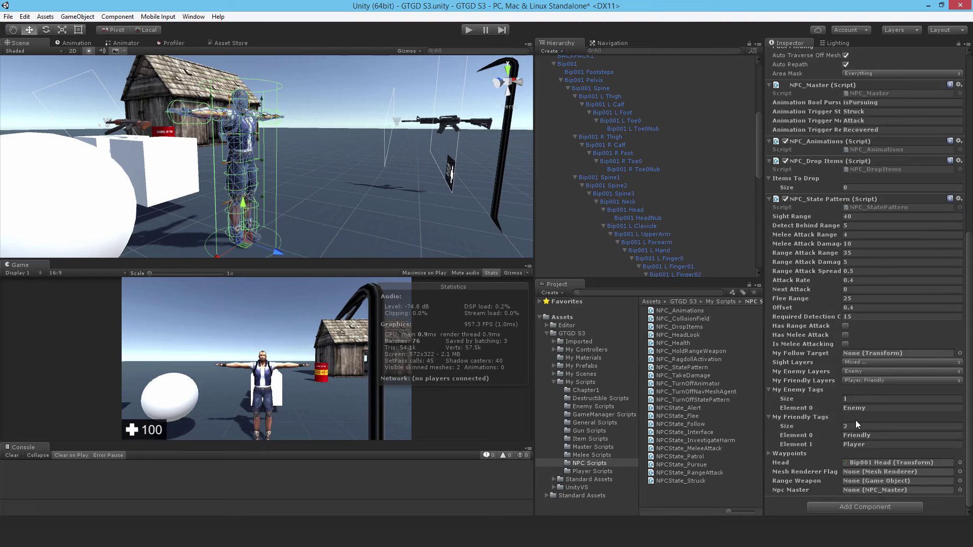
pyautogui.click(845, 327)
pyautogui.click(854, 217)
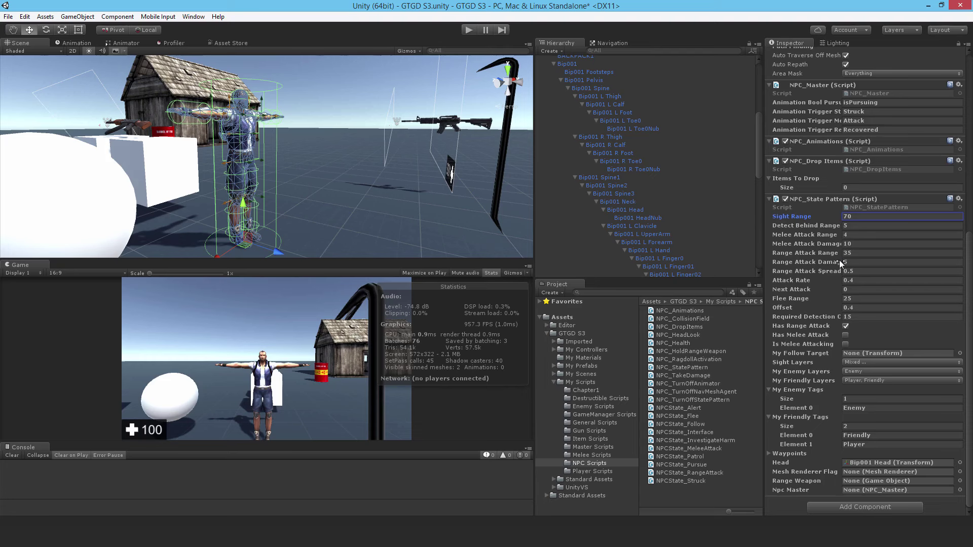
# Step: Set range attack range 40, spread 0.1, attack rate 0.2 and detection count 5
pyautogui.click(867, 253)
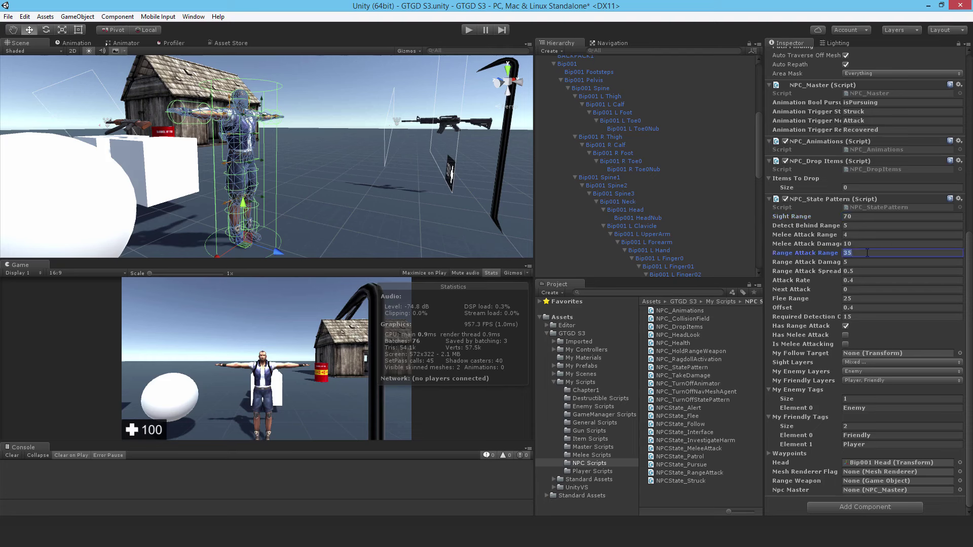
pyautogui.write('40')
pyautogui.click(866, 272)
pyautogui.write('0.1')
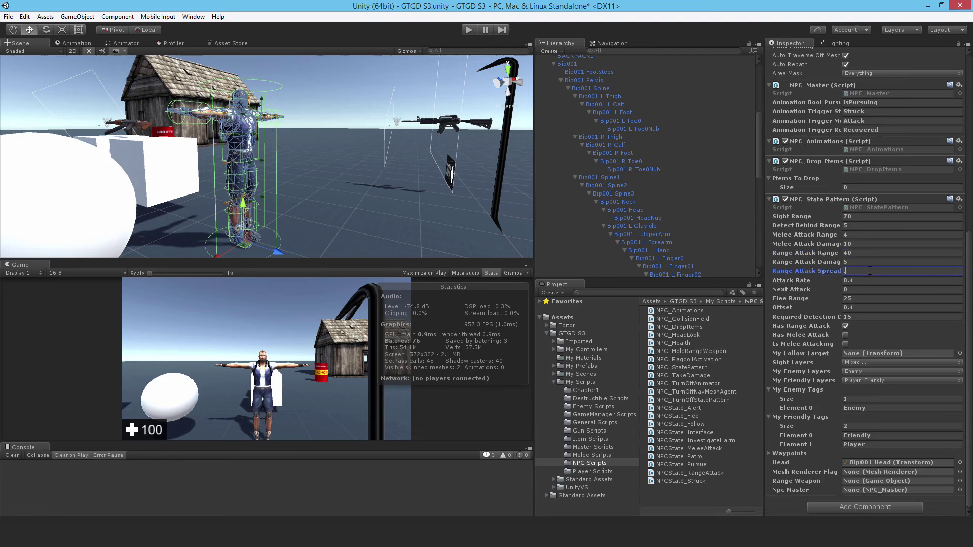
pyautogui.click(870, 282)
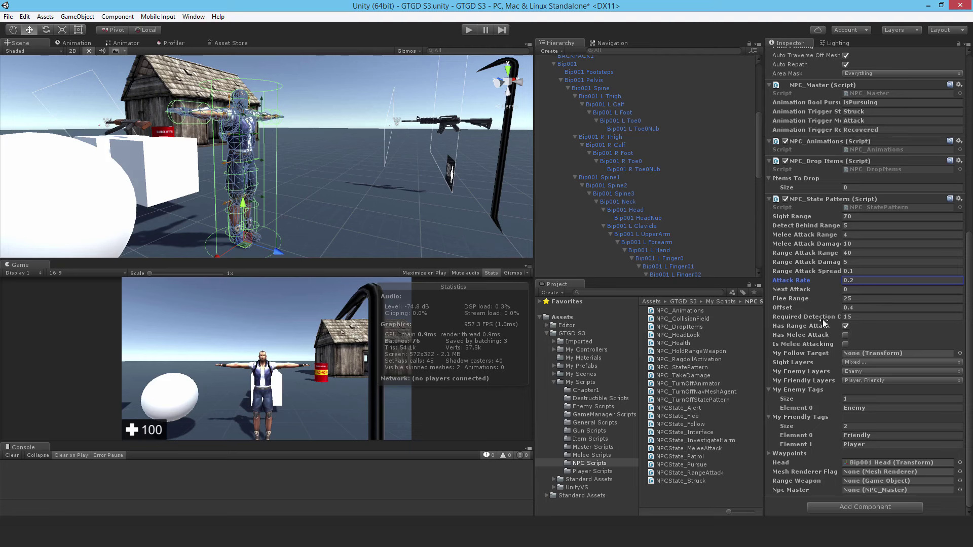
pyautogui.click(858, 318)
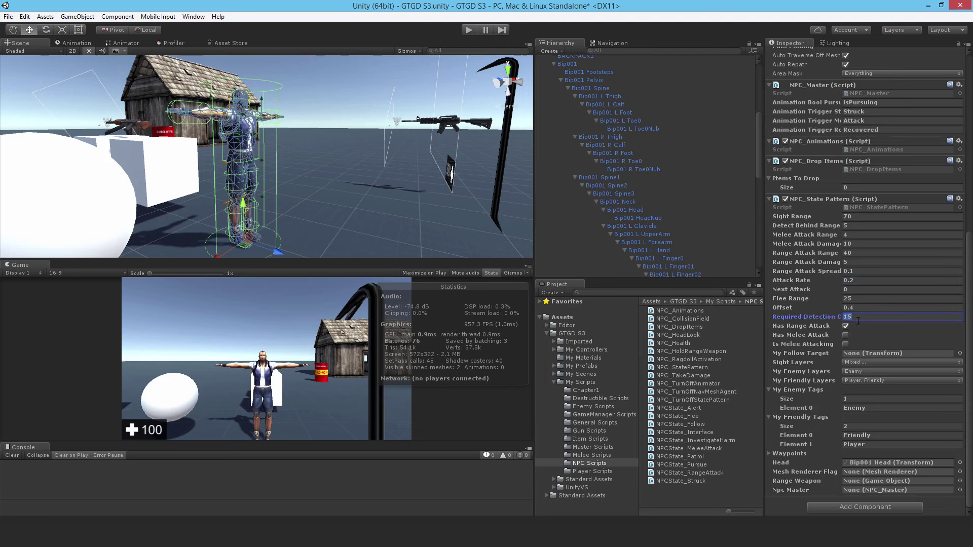
pyautogui.write('5')
# Step: Assign the ally's own NPC_Master to the Npc Master field
pyautogui.moveTo(822, 85); pyautogui.dragTo(856, 489)
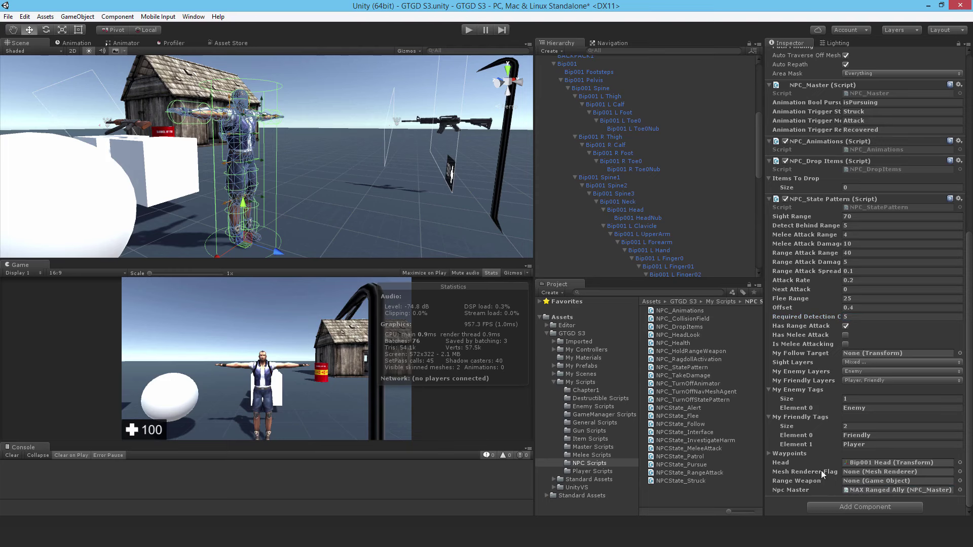
pyautogui.scroll(10, 588, 181)
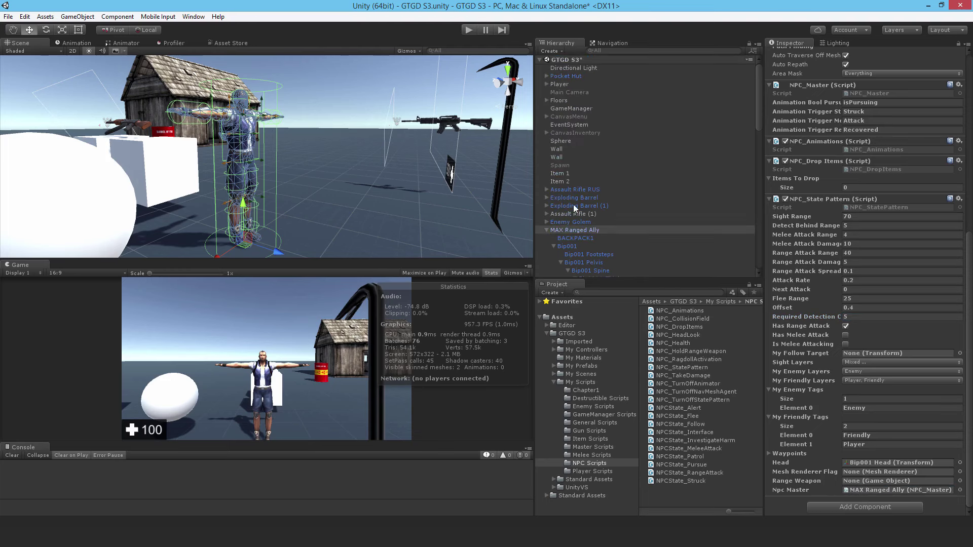
pyautogui.scroll(-3, 558, 216)
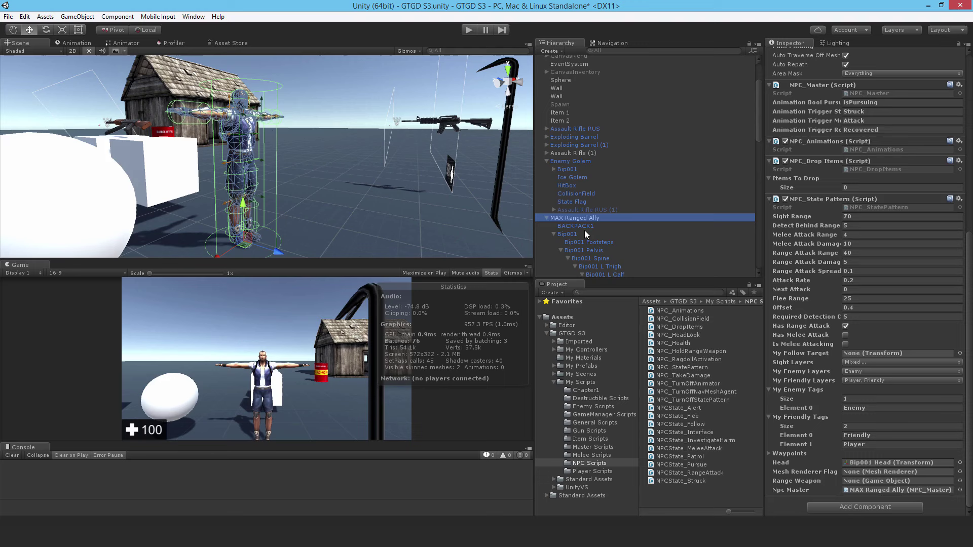
# Step: Duplicate the golem's State Flag, move it under MAX Ranged Ally, and name it State Flag
pyautogui.click(577, 202)
pyautogui.hotkey('ctrl', 'd')
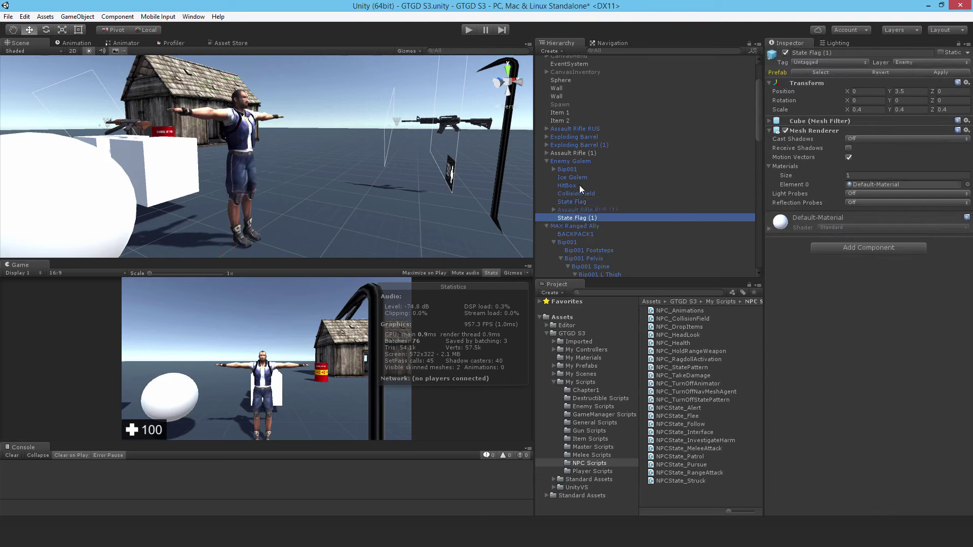
pyautogui.scroll(-2, 579, 184)
pyautogui.moveTo(584, 186); pyautogui.dragTo(582, 197)
pyautogui.click(554, 212)
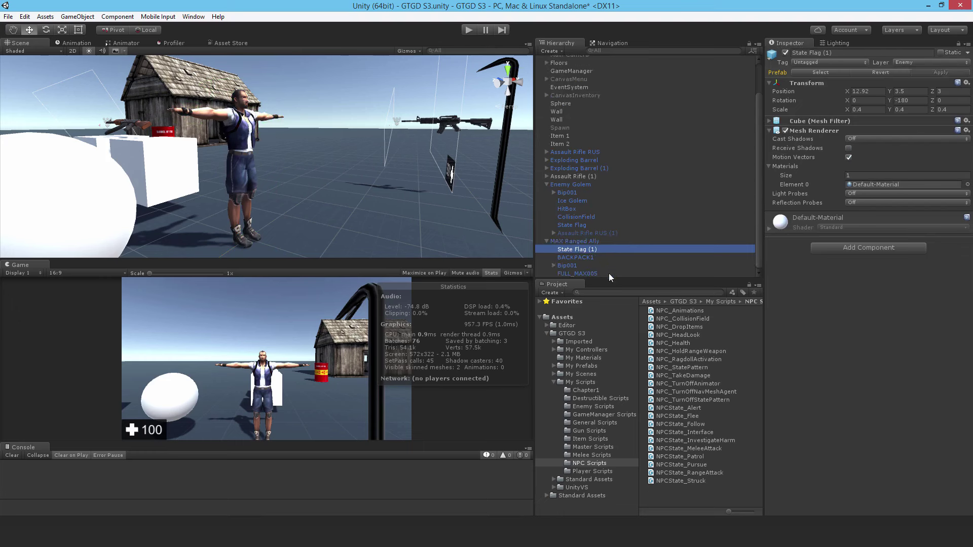
pyautogui.click(588, 252)
pyautogui.click(605, 251)
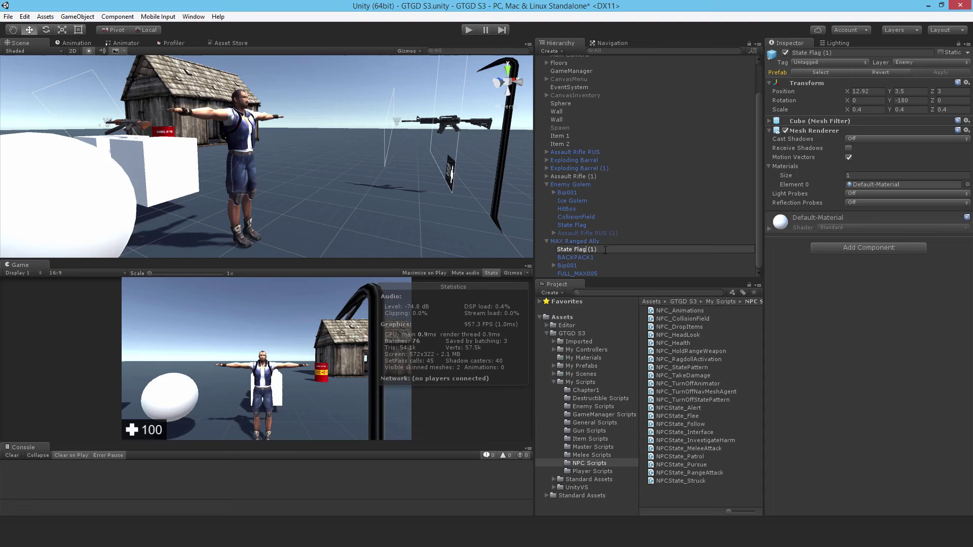
pyautogui.press('Left')
pyautogui.press('BackSpace')
pyautogui.press('BackSpace')
pyautogui.press('BackSpace')
pyautogui.press('Delete')
pyautogui.press('Return')
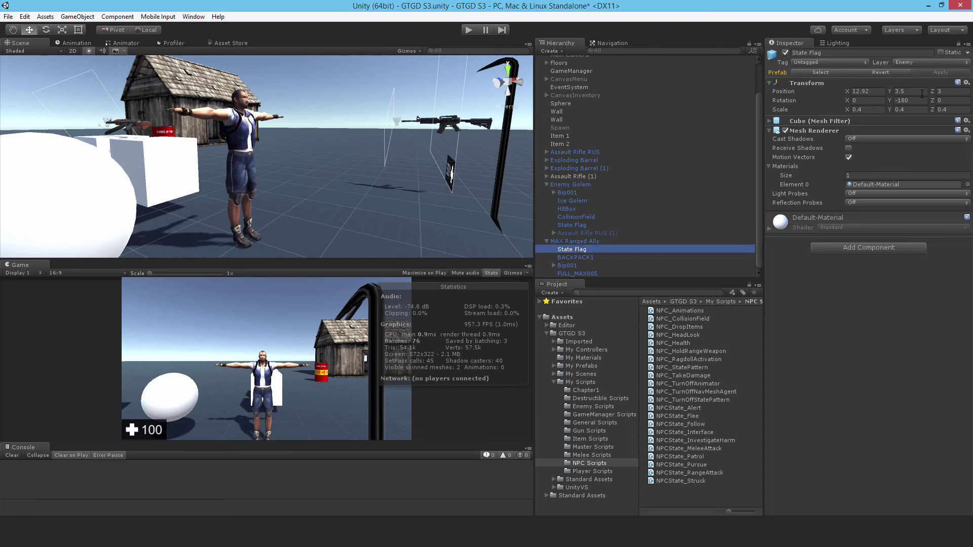
# Step: Set the copied flag's X and Z positions to 0
pyautogui.click(876, 91)
pyautogui.write('0')
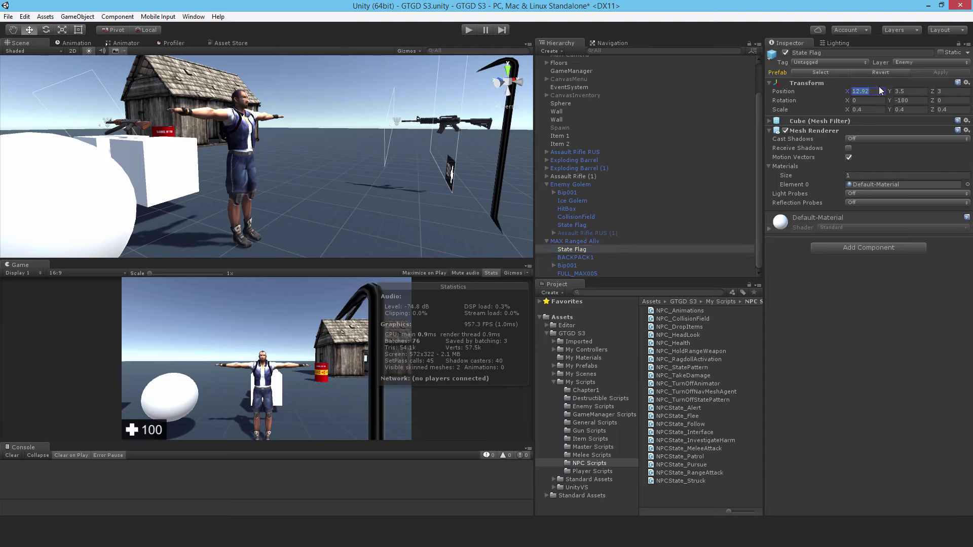
pyautogui.click(961, 92)
pyautogui.write('0')
pyautogui.keyDown('alt'); pyautogui.moveTo(355, 152); pyautogui.dragTo(297, 125); pyautogui.keyUp('alt')
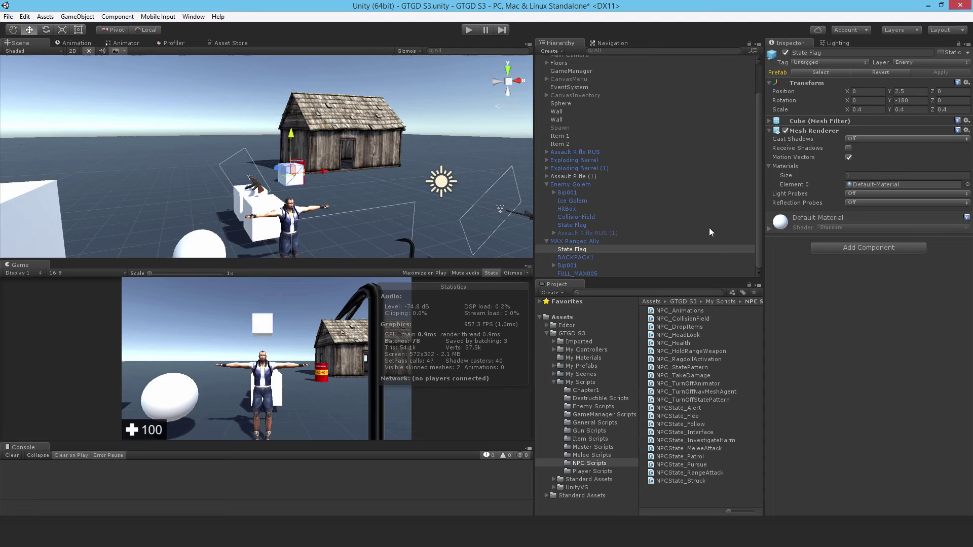
# Step: Put State Flag into MAX Ranged Ally's Mesh Renderer Flag slot
pyautogui.click(571, 241)
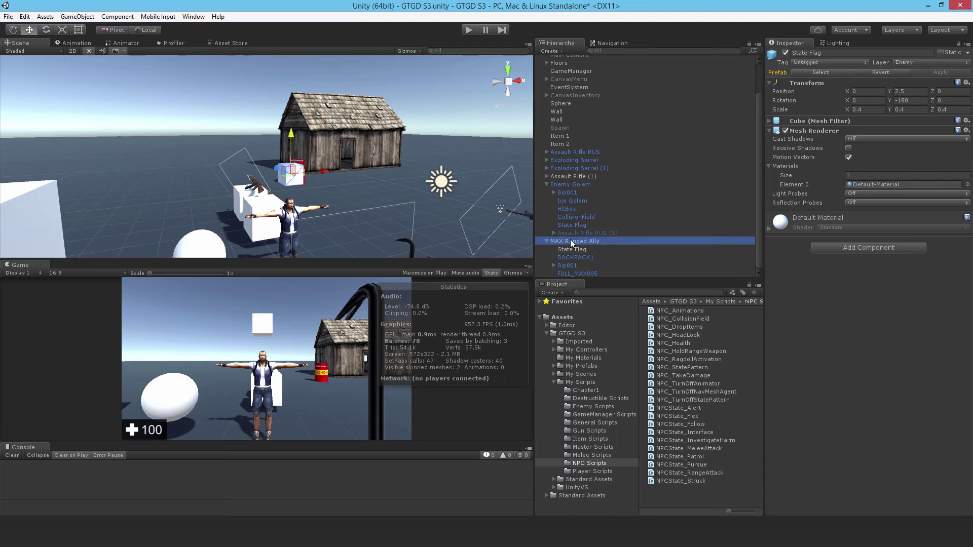
pyautogui.scroll(-10, 817, 275)
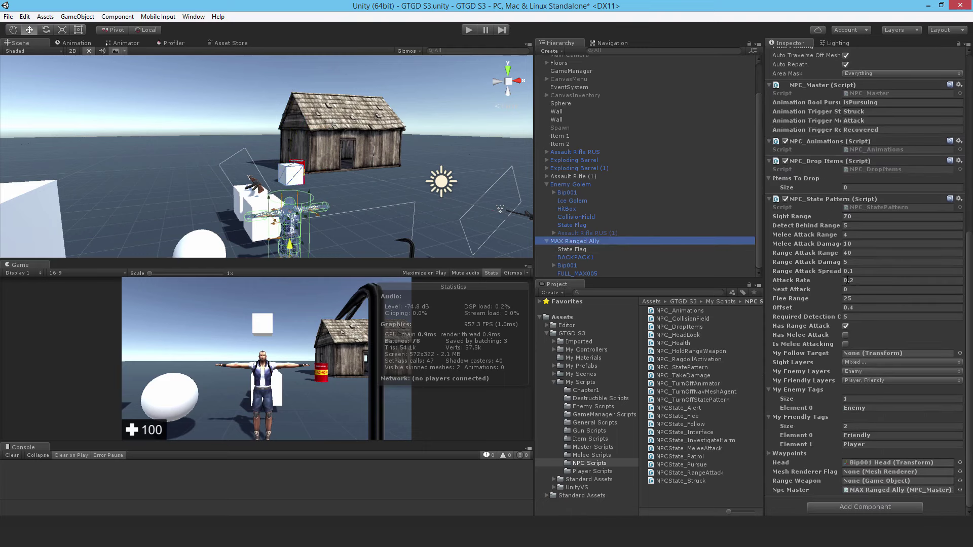
pyautogui.click(809, 335)
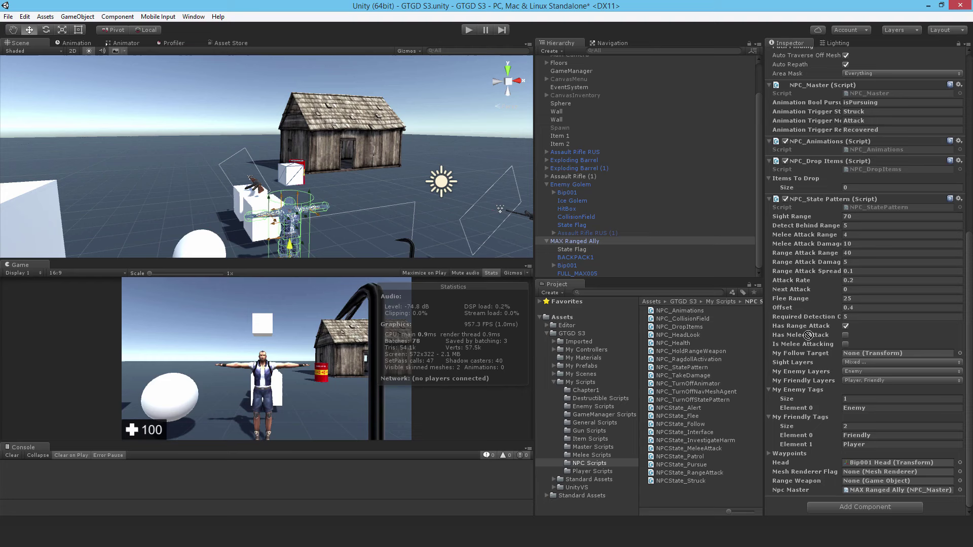
pyautogui.moveTo(808, 335); pyautogui.dragTo(859, 474)
# Step: Add the NPC_HeadLook, NPC_Health and NPC_HoldRangeWeapon scripts to MAX Ranged Ally
pyautogui.click(858, 473)
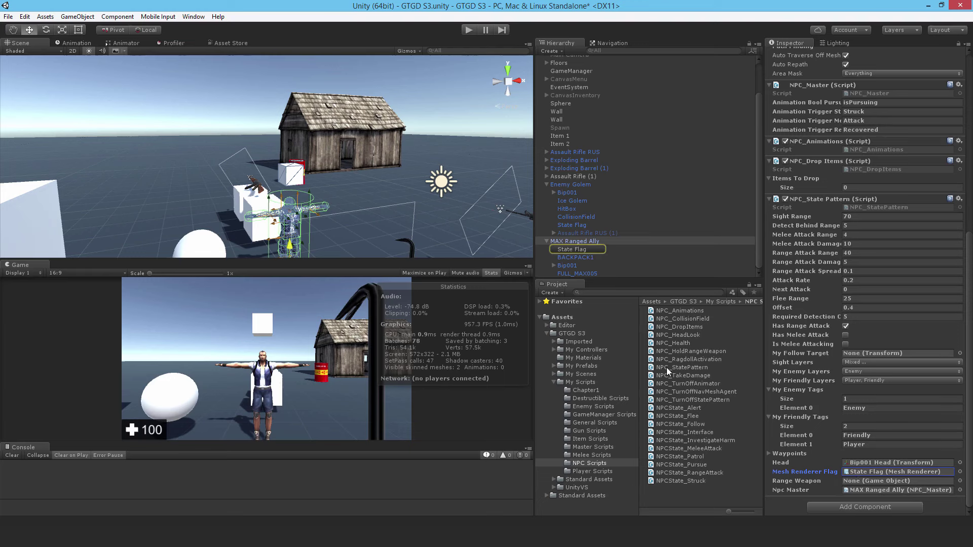
pyautogui.moveTo(677, 336); pyautogui.dragTo(849, 510)
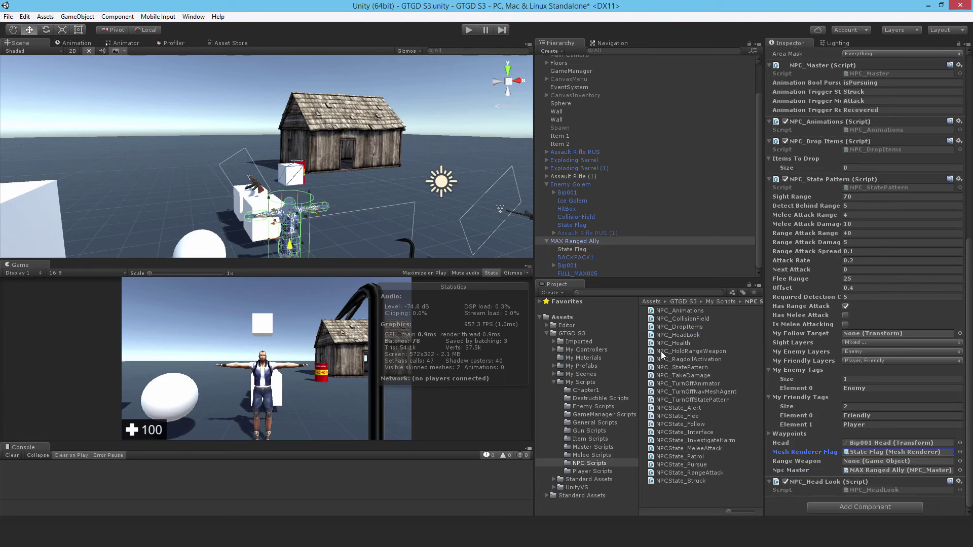
pyautogui.moveTo(665, 344); pyautogui.dragTo(856, 476)
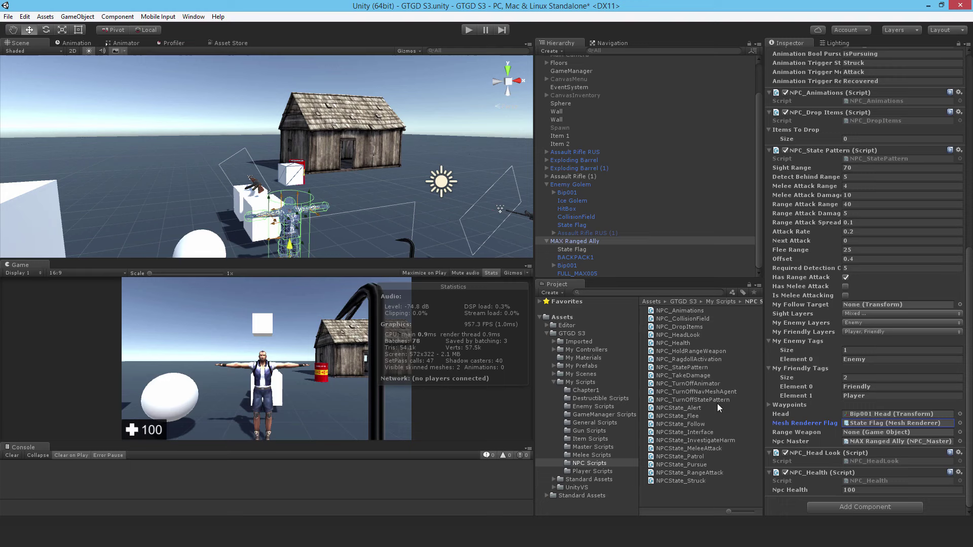
pyautogui.moveTo(684, 351); pyautogui.dragTo(831, 511)
pyautogui.scroll(-2, 862, 477)
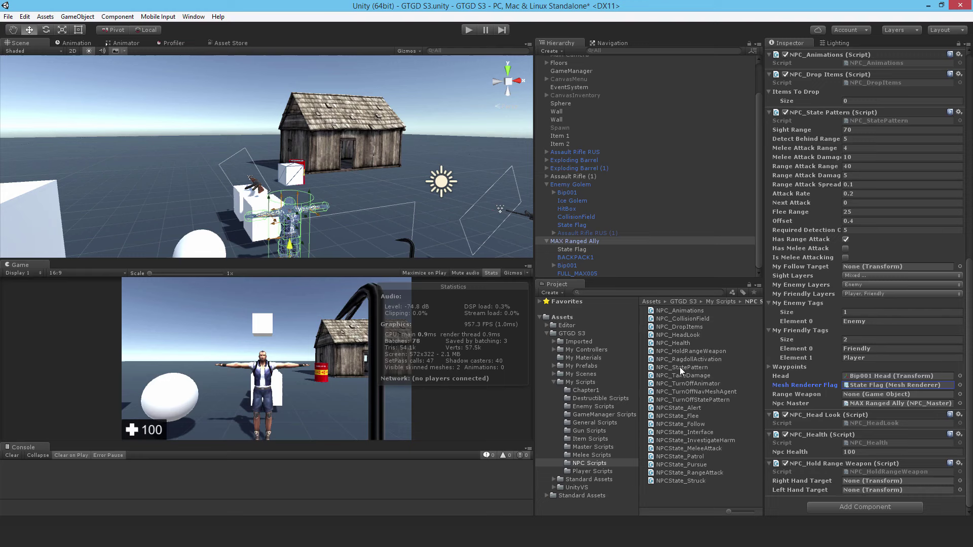
# Step: Add the NPC_TakeDamage script and look over the NPC_TurnOffAnimator code
pyautogui.moveTo(698, 377); pyautogui.dragTo(858, 507)
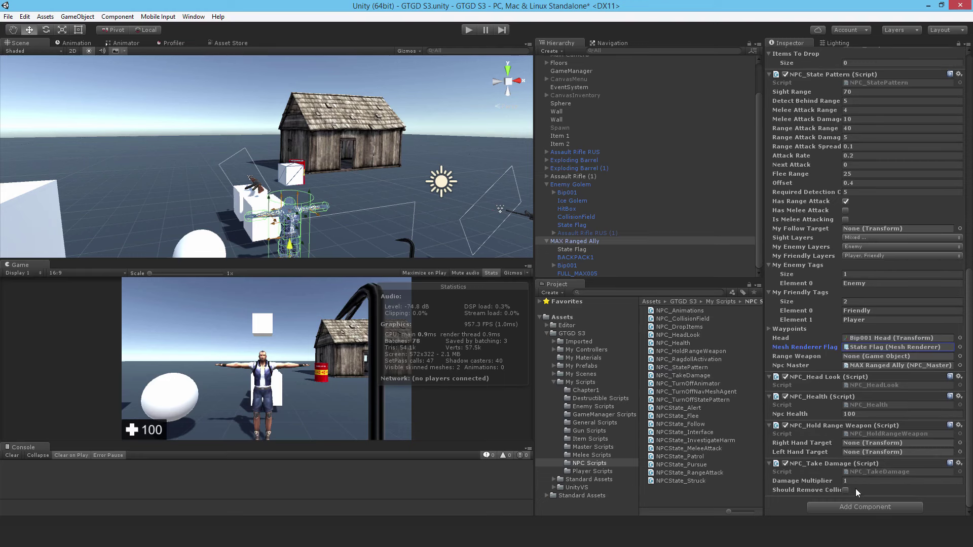
pyautogui.click(689, 384)
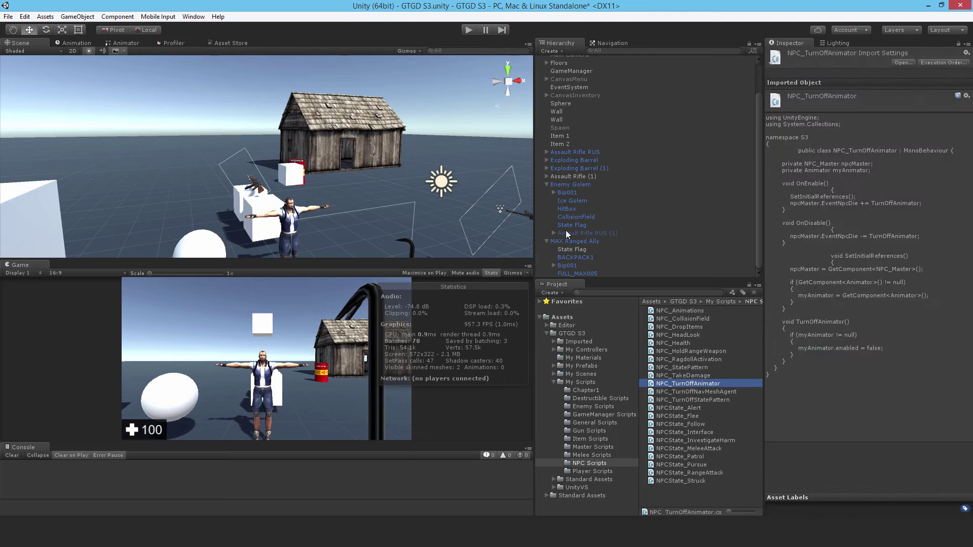
pyautogui.click(574, 241)
pyautogui.scroll(-10, 770, 379)
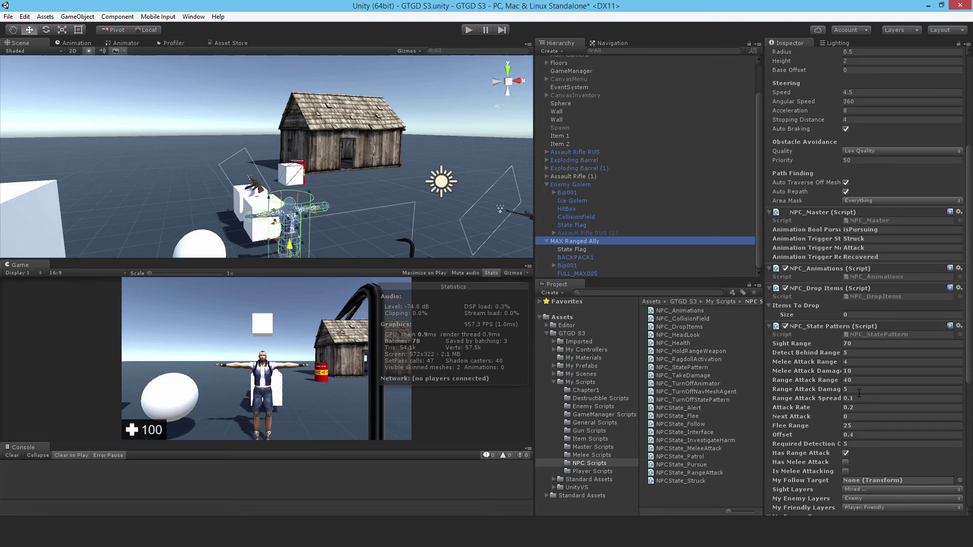
pyautogui.scroll(-5, 860, 394)
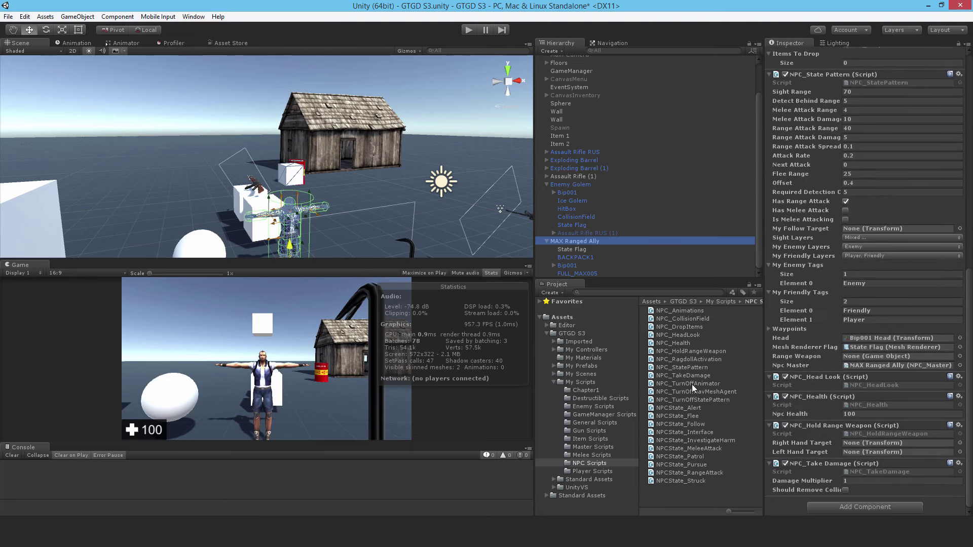
# Step: Add NPC_TurnOffAnimator, NPC_TurnOffNavMeshAgent and NPC_TurnOffStatePattern to the ally
pyautogui.moveTo(692, 384); pyautogui.dragTo(830, 510)
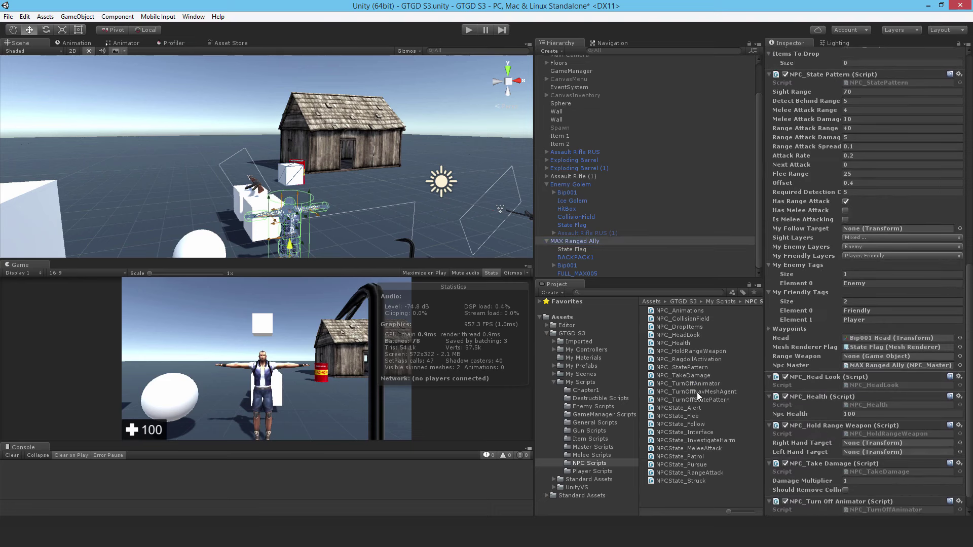
pyautogui.scroll(-2, 801, 400)
pyautogui.moveTo(681, 389); pyautogui.dragTo(842, 512)
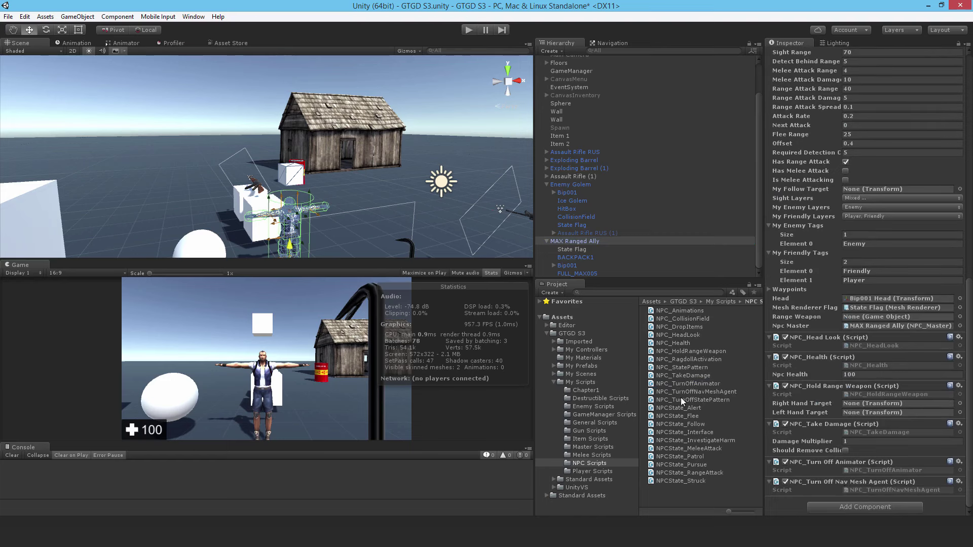
pyautogui.moveTo(681, 398); pyautogui.dragTo(880, 515)
pyautogui.moveTo(695, 400); pyautogui.dragTo(827, 514)
pyautogui.scroll(15, 862, 456)
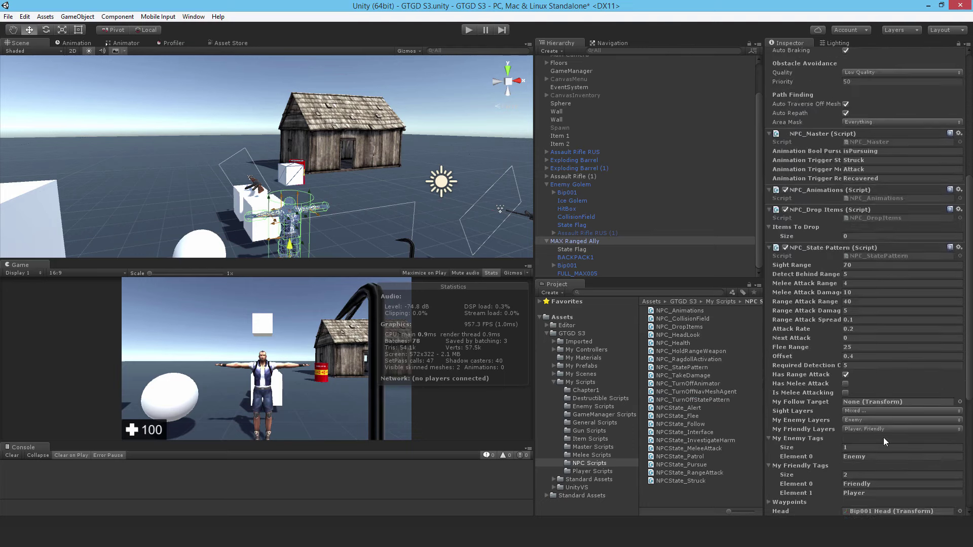
# Step: Apply MAX Ranged Ally's changes to its prefab, briefly comparing with the Enemy Golem's settings
pyautogui.click(926, 73)
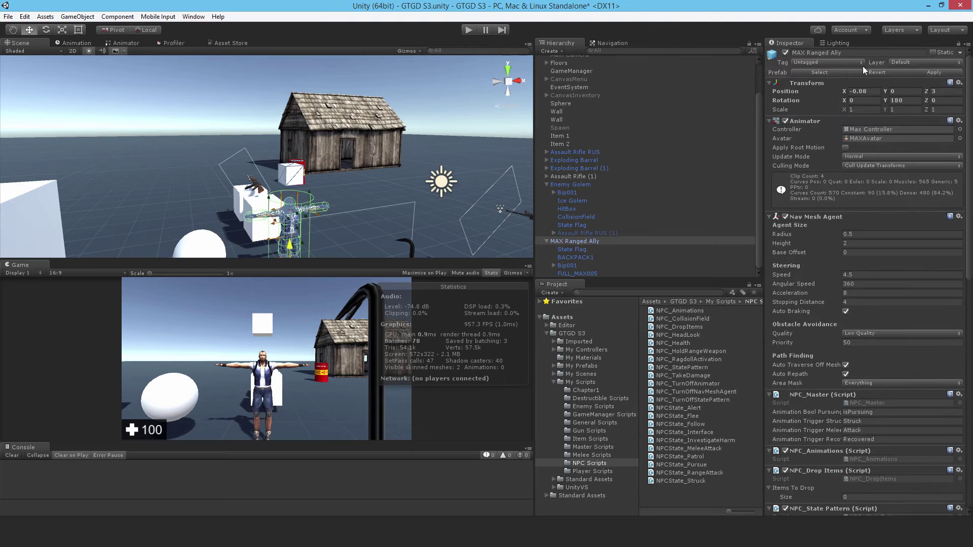
pyautogui.click(568, 184)
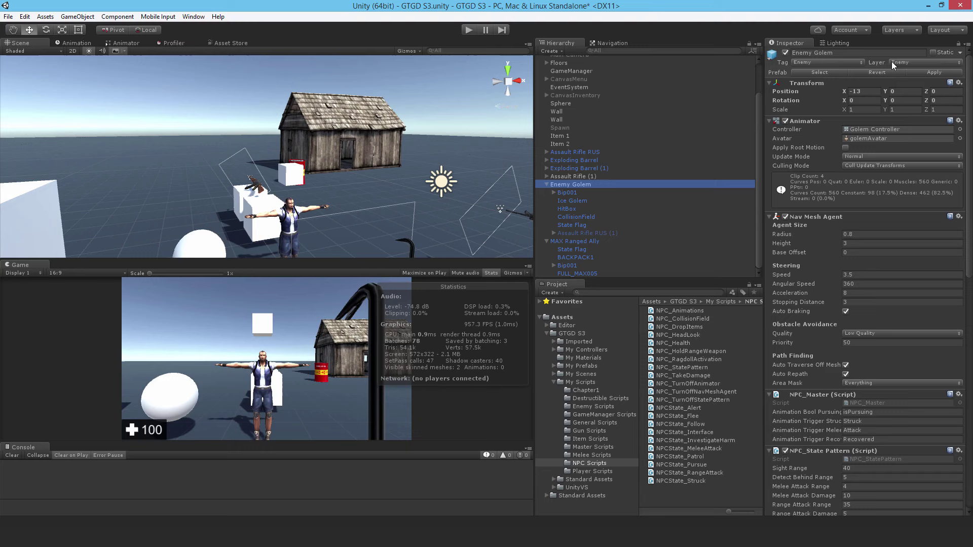
pyautogui.click(566, 242)
# Step: Tag MAX Ranged Ally Friendly and put it on the Friendly layer, leaving its children unchanged
pyautogui.click(808, 62)
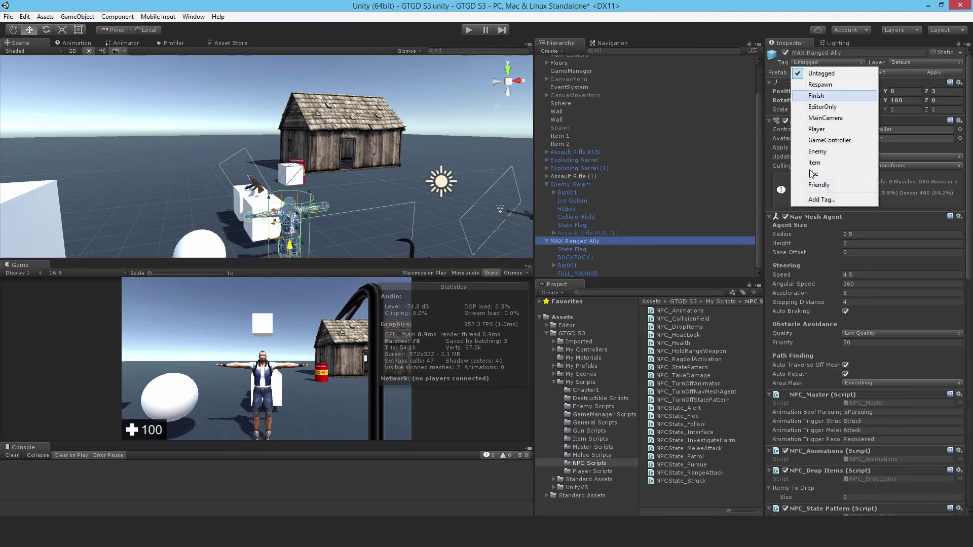
pyautogui.click(821, 186)
pyautogui.click(902, 62)
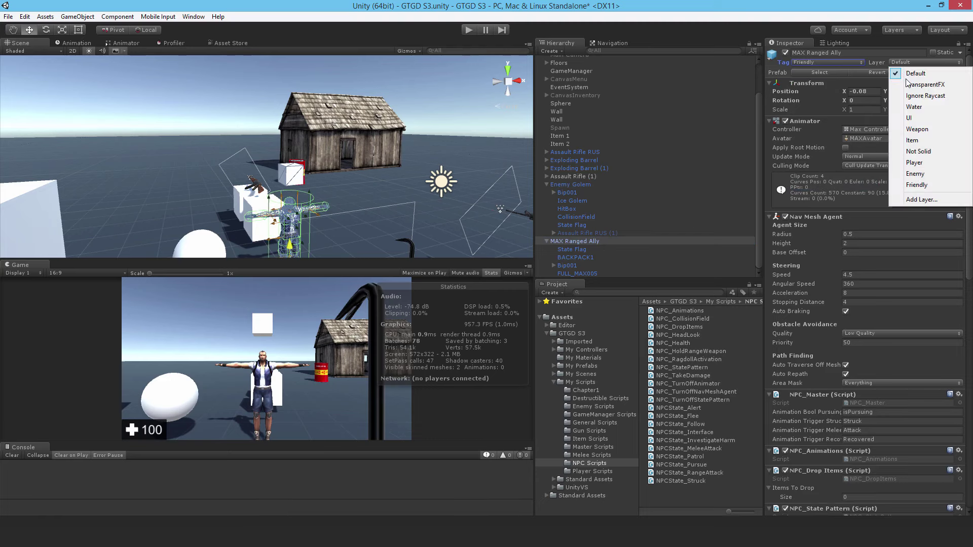
pyautogui.click(918, 186)
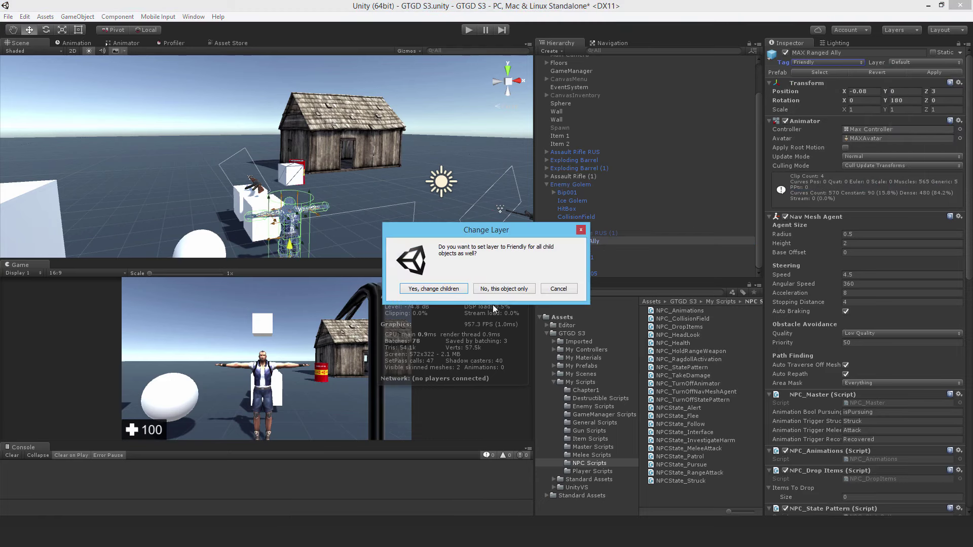
pyautogui.click(510, 289)
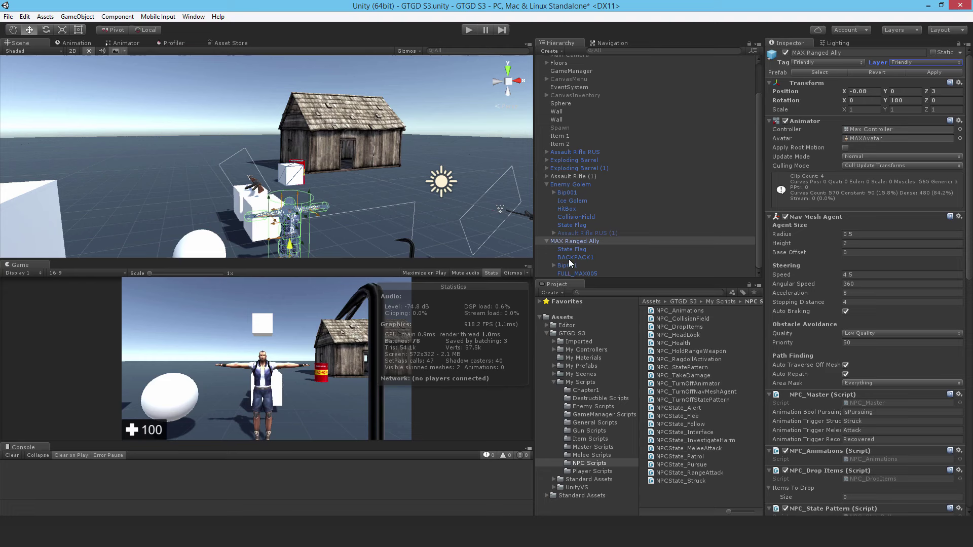
# Step: Duplicate the golem's HitBox, parent the copy under MAX Ranged Ally and rename it HitBox
pyautogui.click(567, 209)
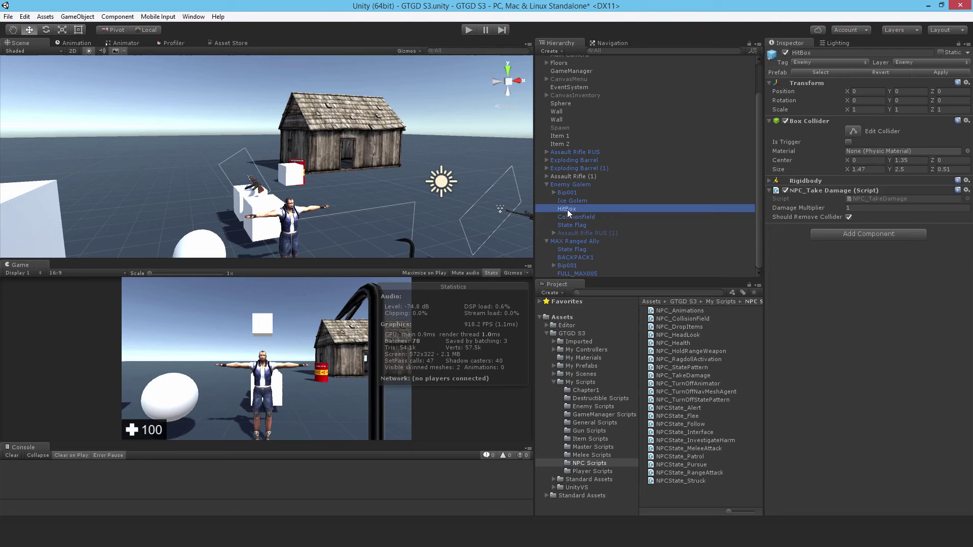
pyautogui.hotkey('ctrl', 'd')
pyautogui.moveTo(577, 241); pyautogui.dragTo(574, 248)
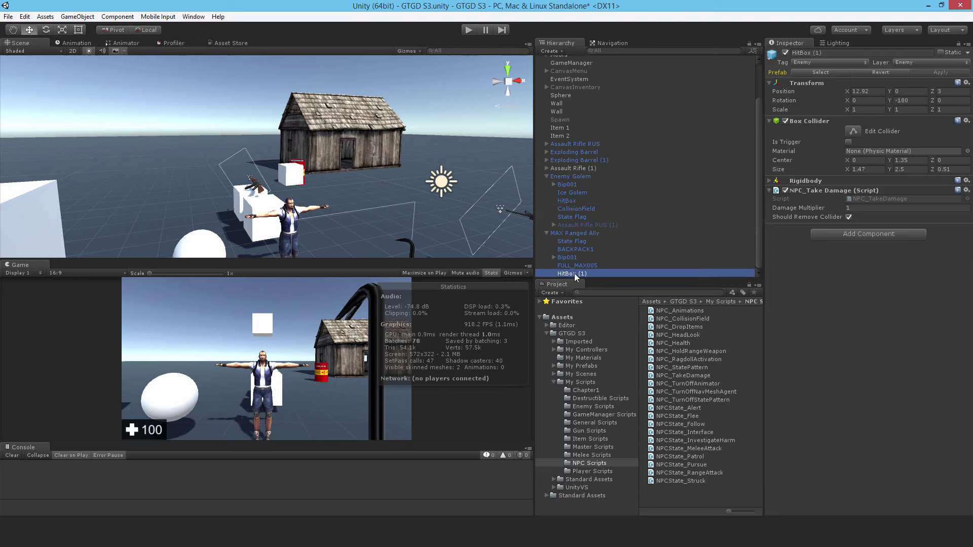
pyautogui.click(576, 273)
pyautogui.press('BackSpace')
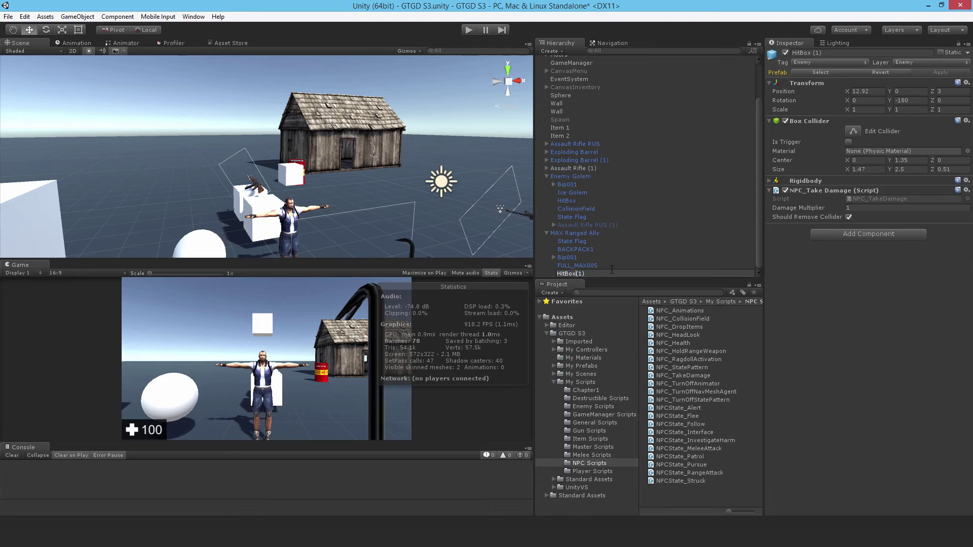
pyautogui.press('Delete')
pyautogui.press('Delete')
pyautogui.press('Delete')
pyautogui.press('Return')
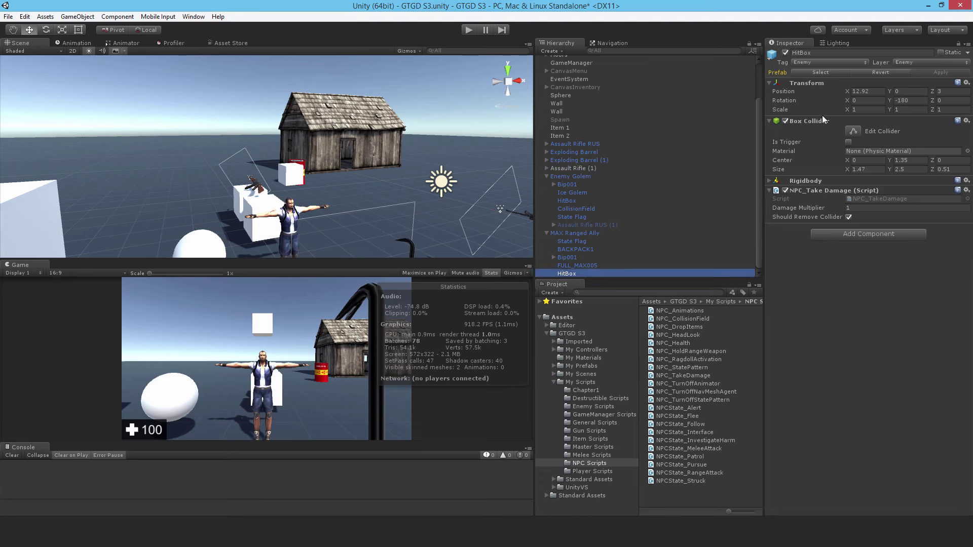
# Step: Set the new HitBox's Position X and Z to 0
pyautogui.click(873, 92)
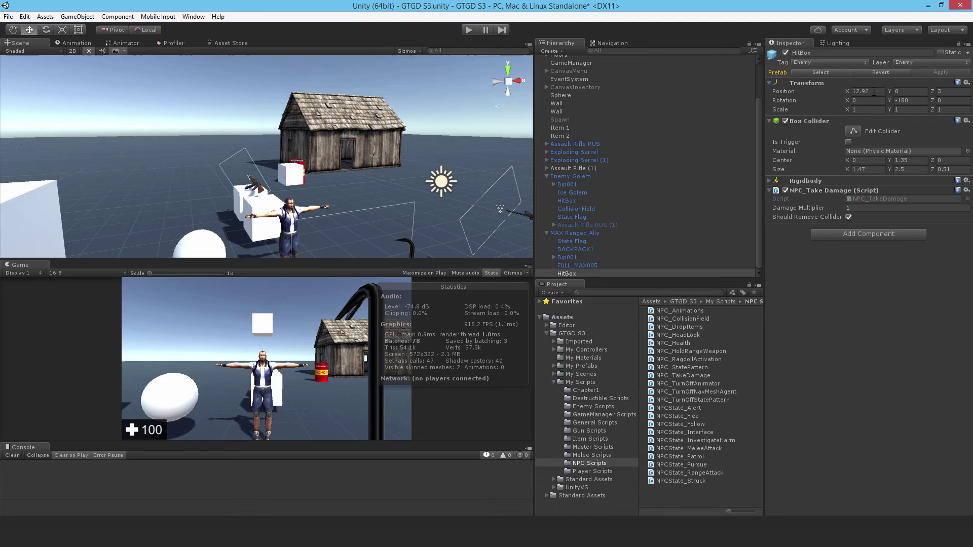
pyautogui.click(874, 91)
pyautogui.write('0')
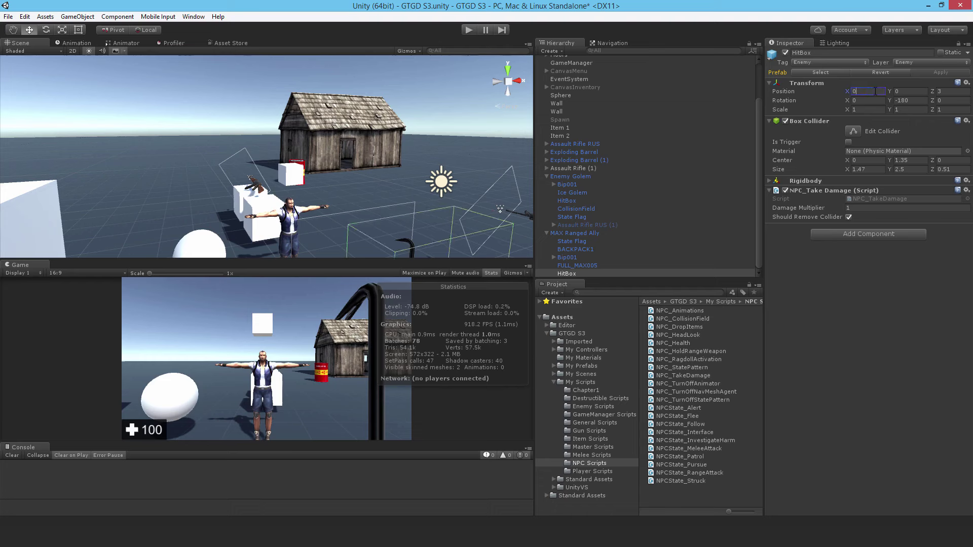
pyautogui.click(953, 92)
pyautogui.write('0')
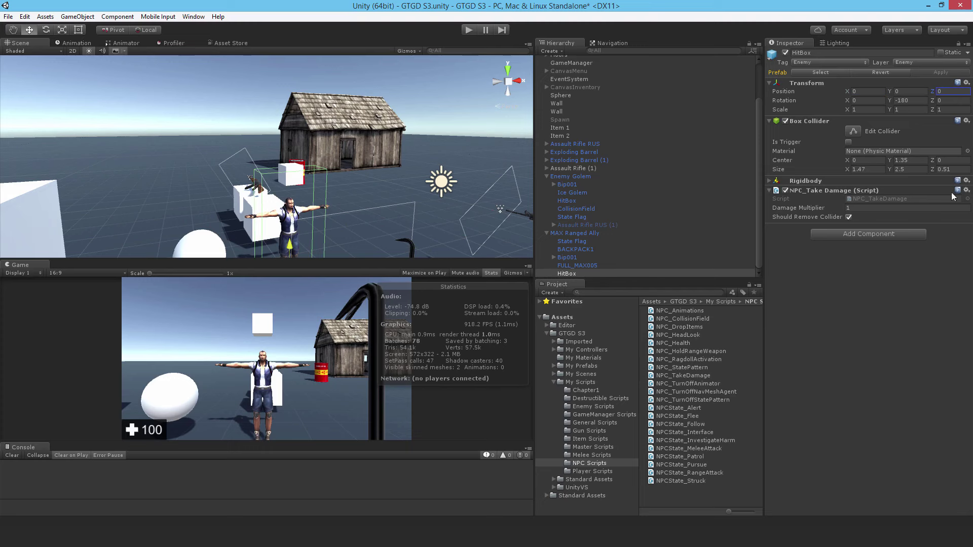
# Step: Tag the HitBox Friendly and put it on the Friendly layer
pyautogui.click(805, 62)
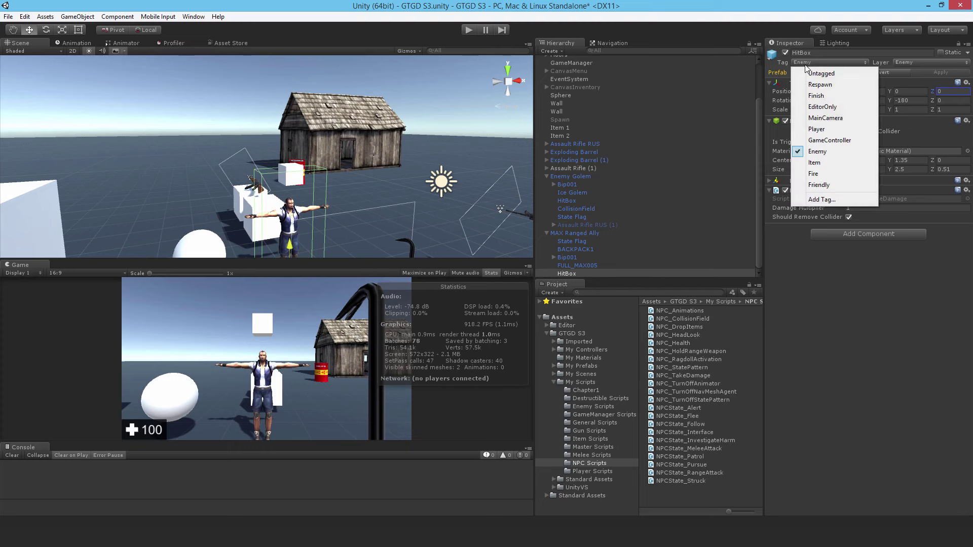
pyautogui.click(829, 186)
pyautogui.click(908, 62)
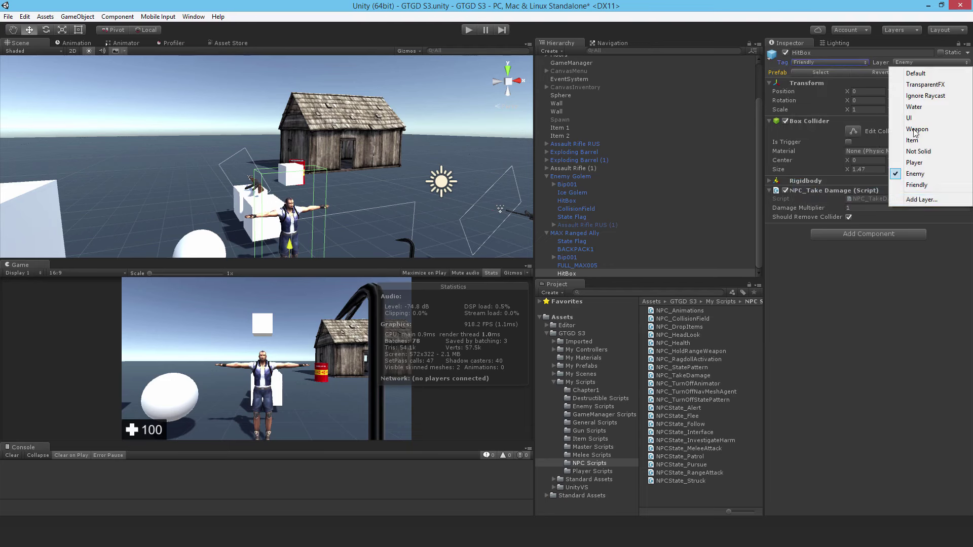
pyautogui.click(917, 185)
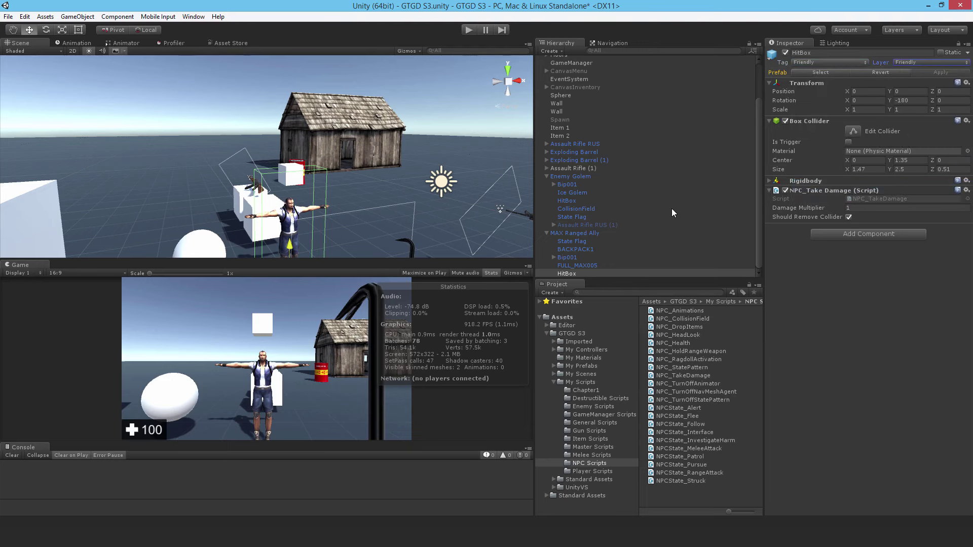
pyautogui.keyDown('alt'); pyautogui.moveTo(384, 213); pyautogui.dragTo(94, 233); pyautogui.keyUp('alt')
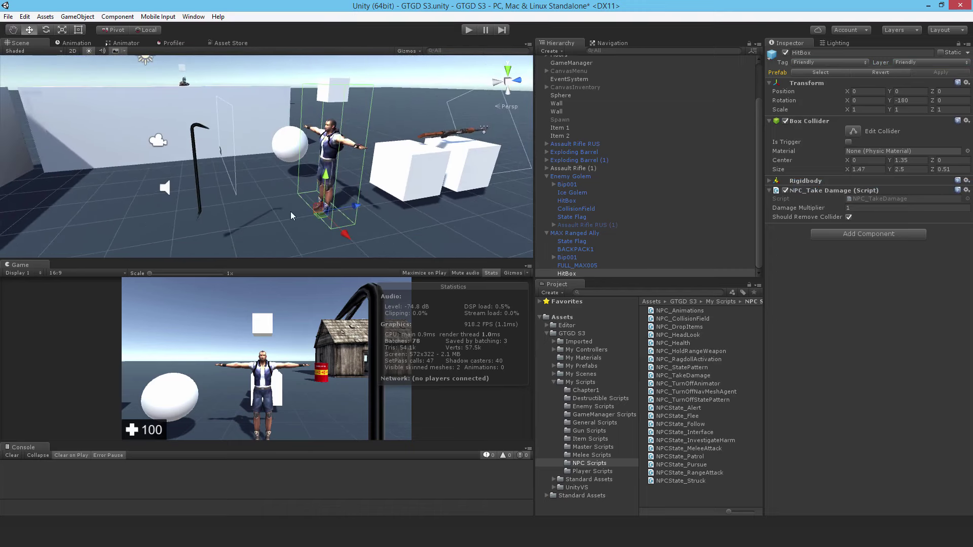
# Step: Toggle Ignore Raycast in MAX Ranged Ally's Sight Layers, then select the ally's HitBox child
pyautogui.click(567, 238)
pyautogui.click(567, 233)
pyautogui.scroll(-13, 852, 293)
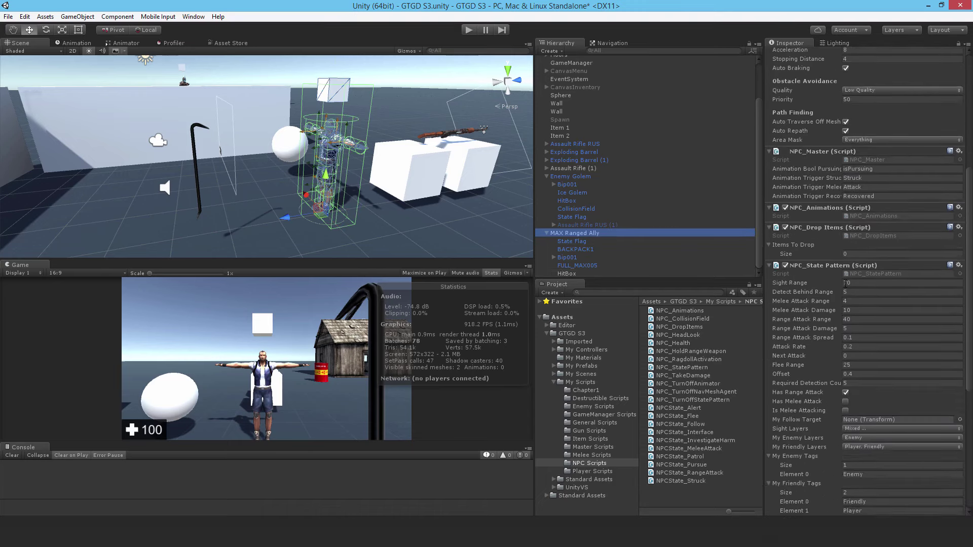
pyautogui.click(852, 278)
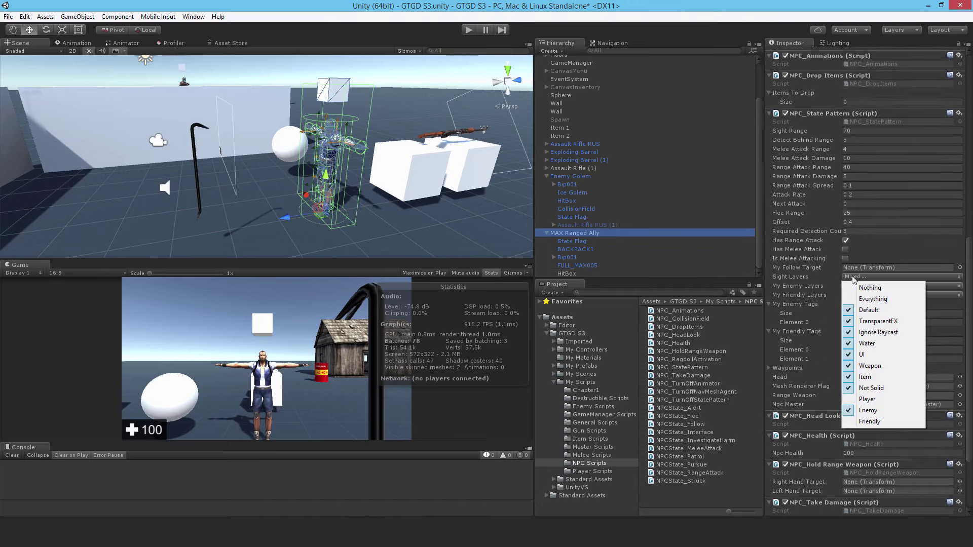
pyautogui.click(869, 333)
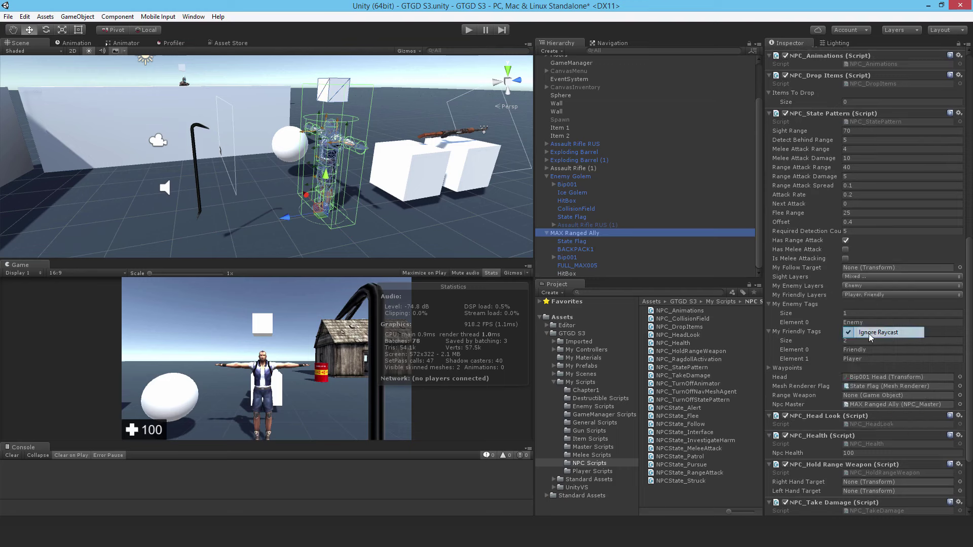
pyautogui.click(853, 277)
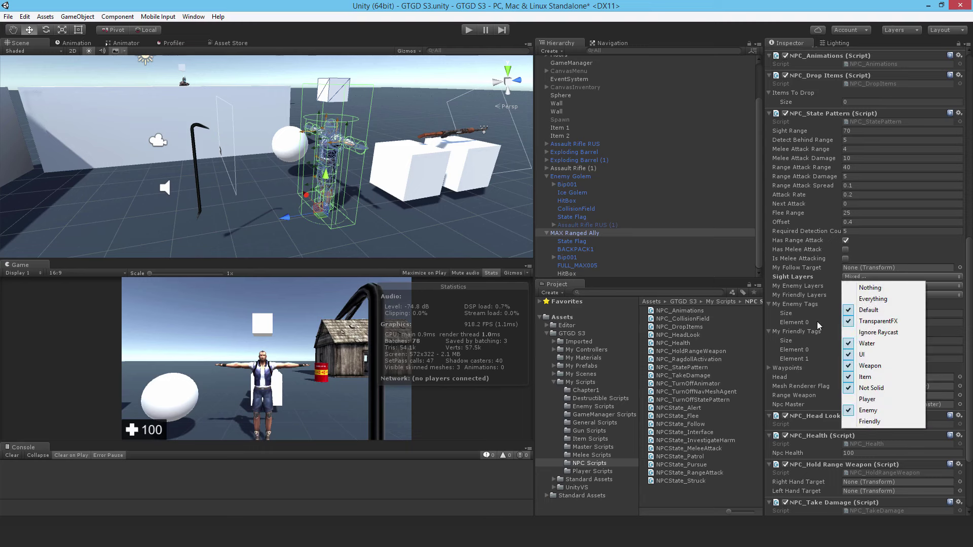
pyautogui.click(655, 5)
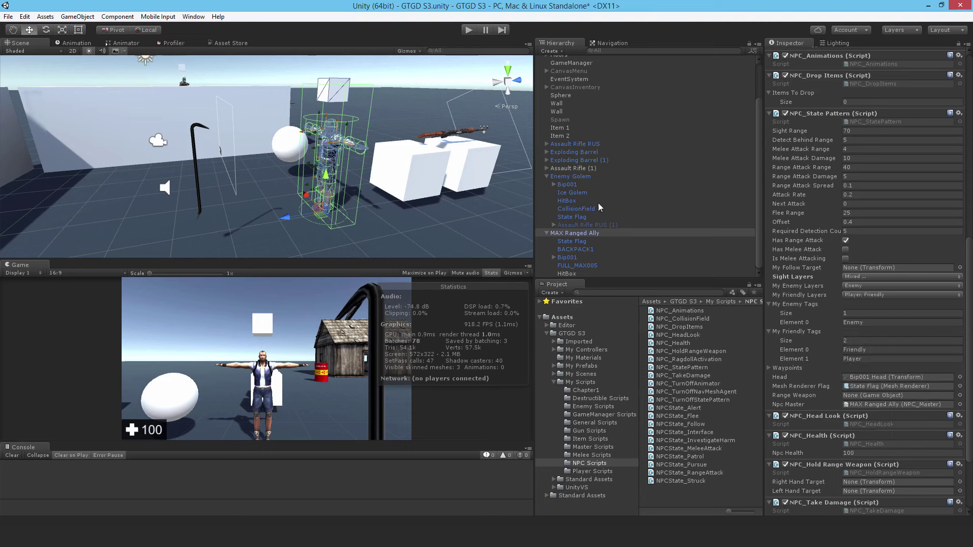
pyautogui.click(567, 273)
# Step: Set the HitBox collider's Size Y to 2 and check its fit from side, front and perspective views
pyautogui.keyDown('alt'); pyautogui.moveTo(228, 117); pyautogui.dragTo(502, 137); pyautogui.keyUp('alt')
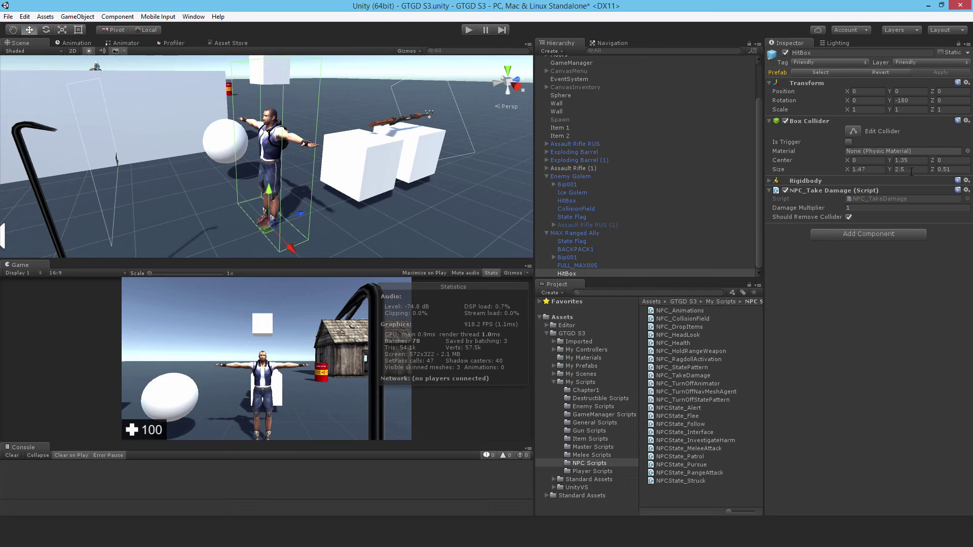
pyautogui.write('2')
pyautogui.write('1.1')
pyautogui.keyDown('alt'); pyautogui.moveTo(322, 140); pyautogui.dragTo(436, 117); pyautogui.keyUp('alt')
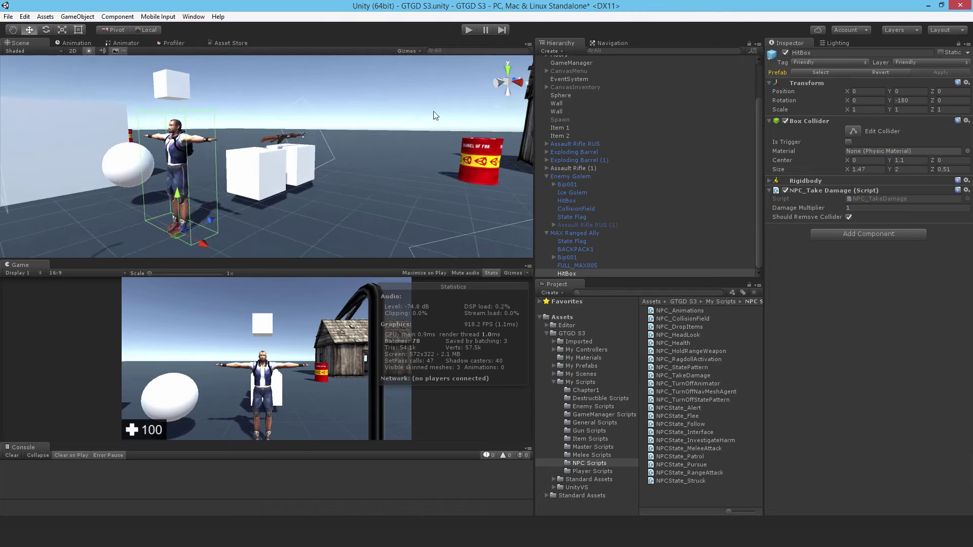
pyautogui.click(513, 80)
pyautogui.scroll(5, 367, 147)
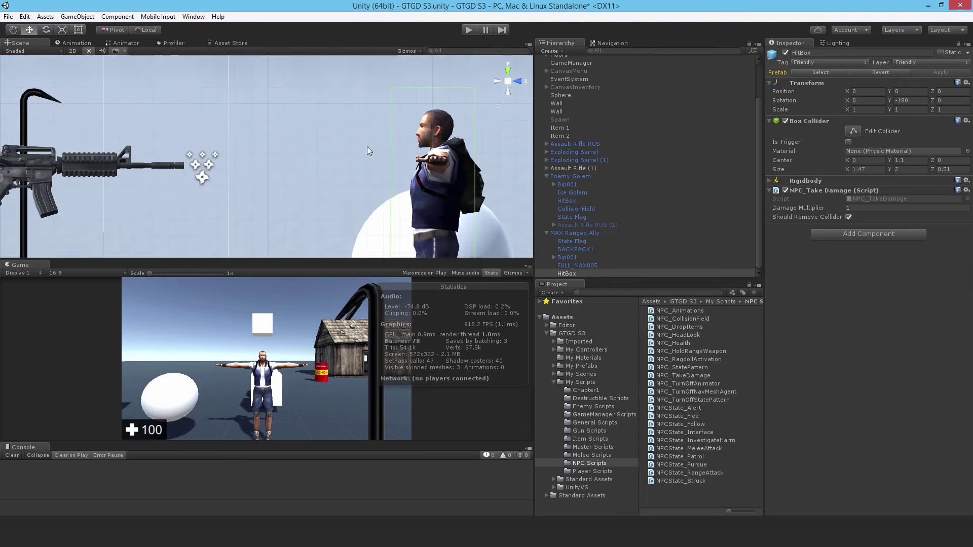
pyautogui.click(508, 82)
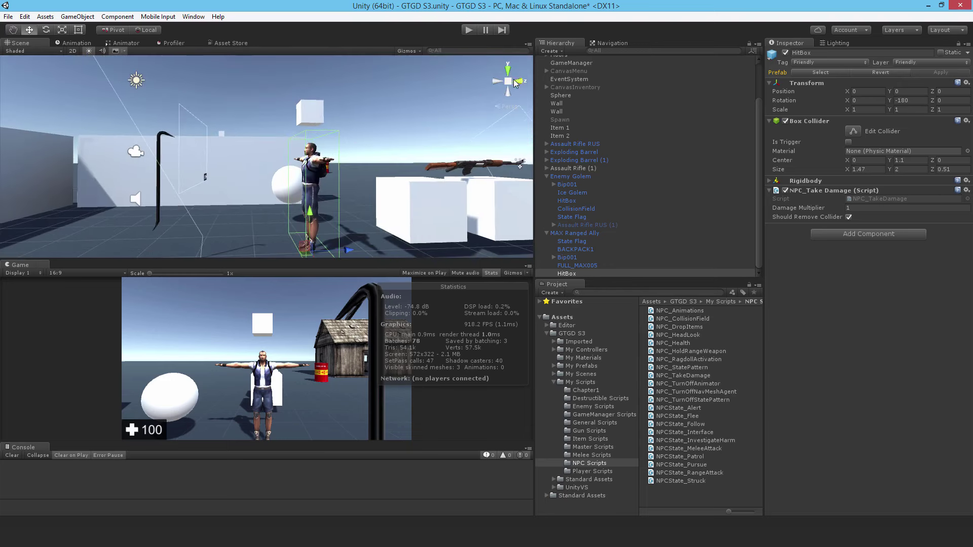
pyautogui.click(507, 84)
pyautogui.scroll(-5, 307, 172)
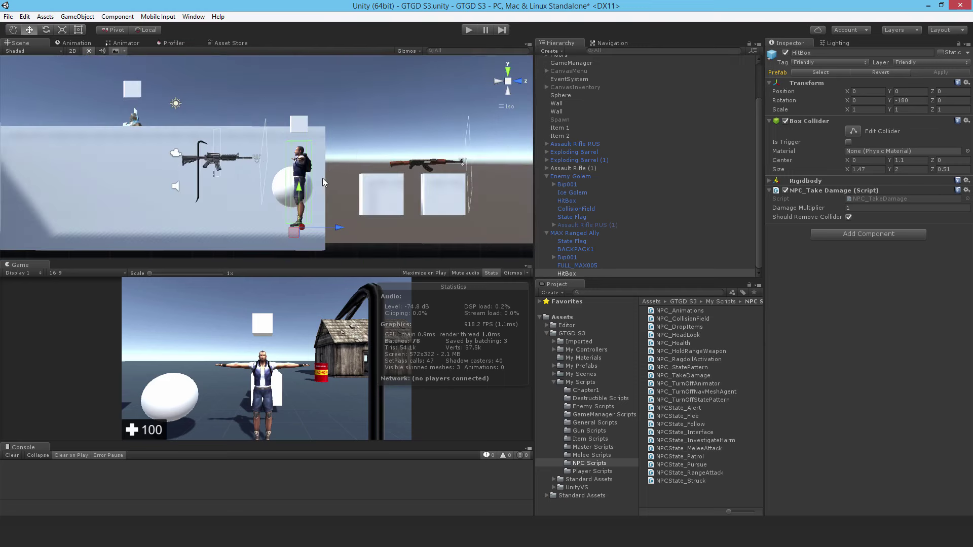
pyautogui.click(519, 82)
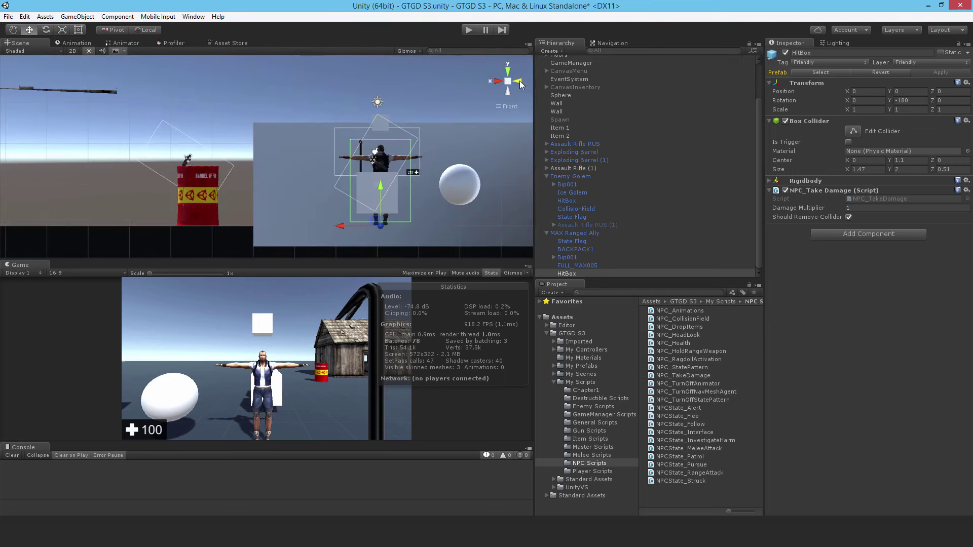
pyautogui.click(500, 83)
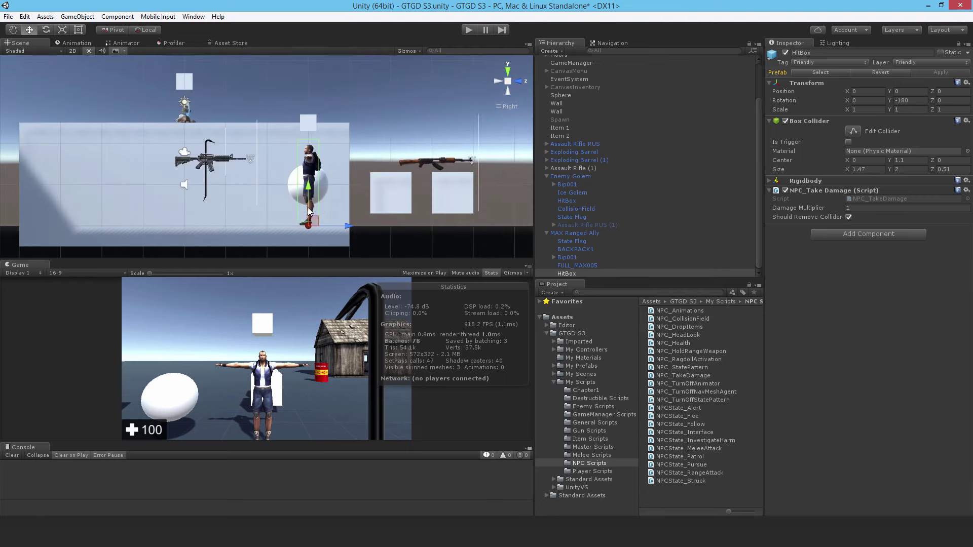
pyautogui.scroll(4, 336, 232)
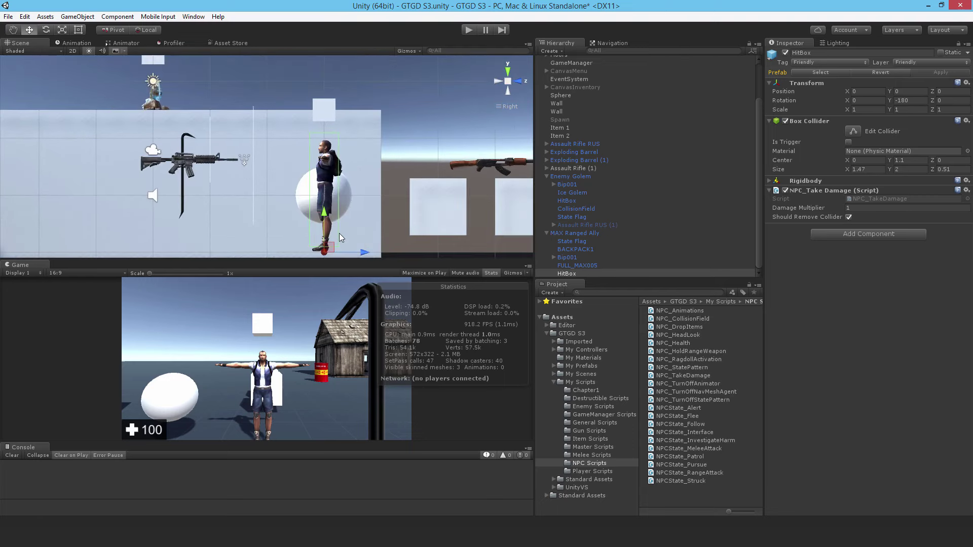
pyautogui.moveTo(340, 233); pyautogui.dragTo(282, 173, button='middle')
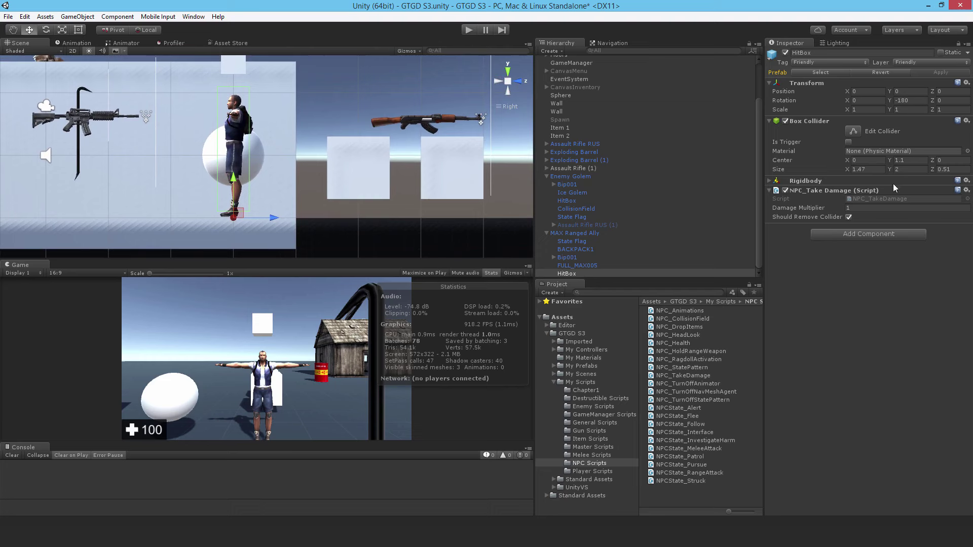
# Step: Set the HitBox collider's Center Y to 1.01, Size Z to 0.45 and Size X to 1
pyautogui.click(907, 161)
pyautogui.write('1.01')
pyautogui.click(957, 169)
pyautogui.write('.45')
pyautogui.press('Return')
pyautogui.click(499, 84)
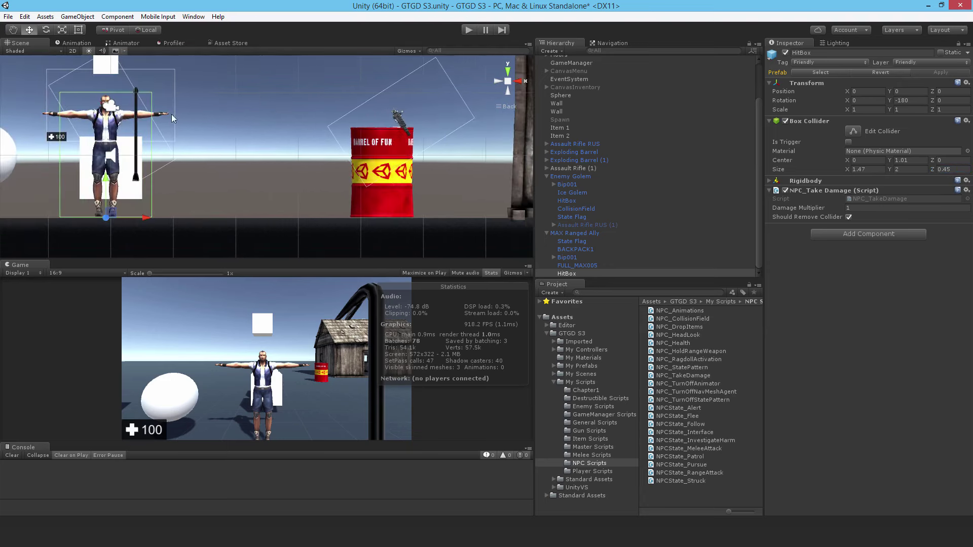
pyautogui.moveTo(204, 138); pyautogui.dragTo(430, 131, button='middle')
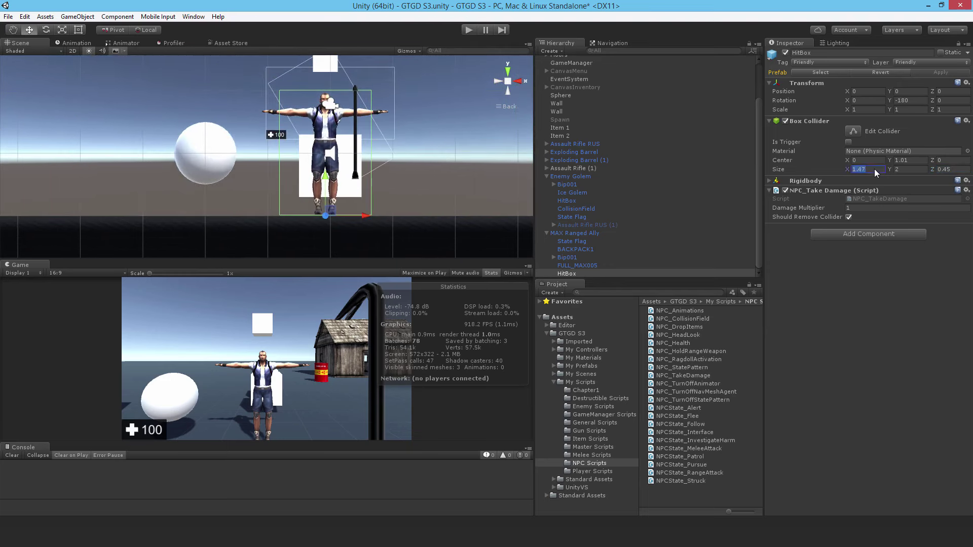
pyautogui.write('1')
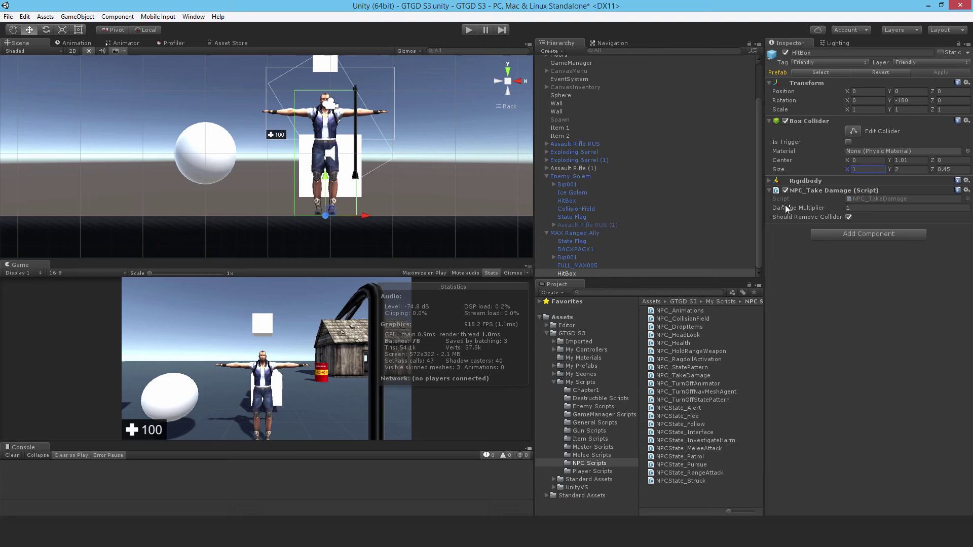
# Step: Duplicate the golem's CollisionField, name it CollisionField and move it under MAX Ranged Ally
pyautogui.click(769, 181)
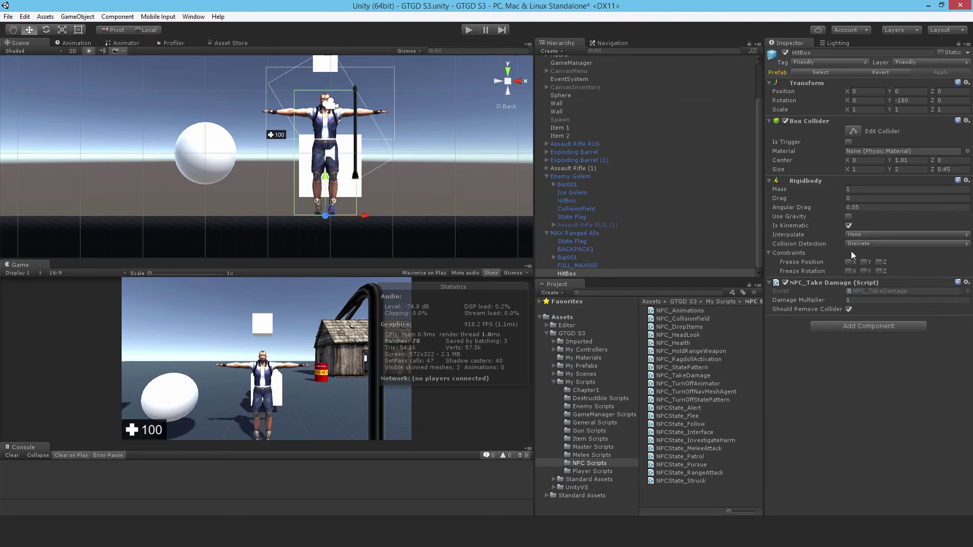
pyautogui.click(576, 210)
pyautogui.hotkey('ctrl', 'd')
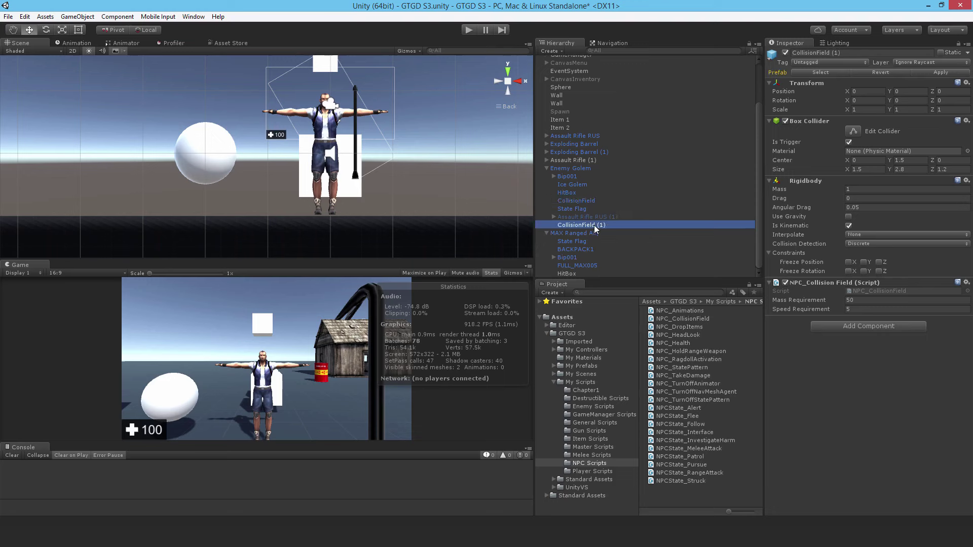
pyautogui.click(594, 225)
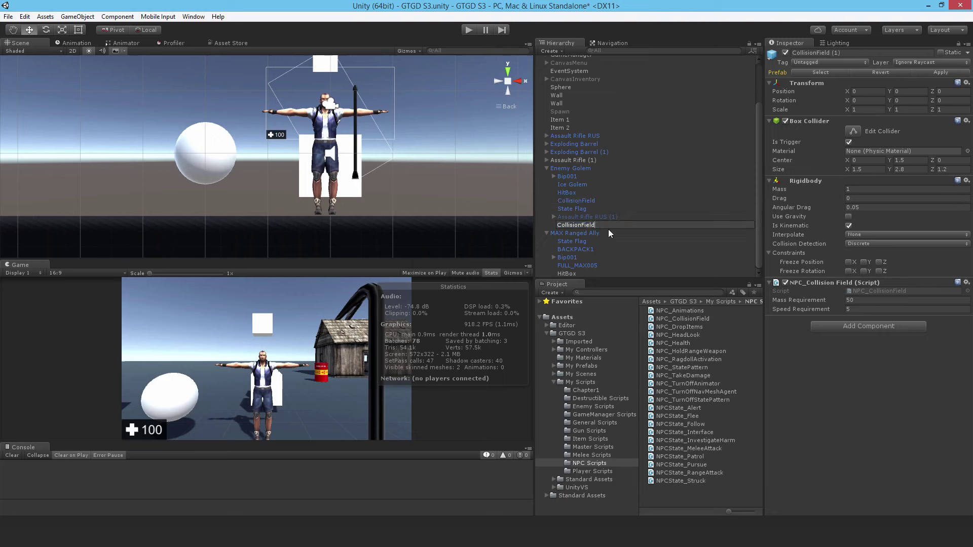
pyautogui.press('Return')
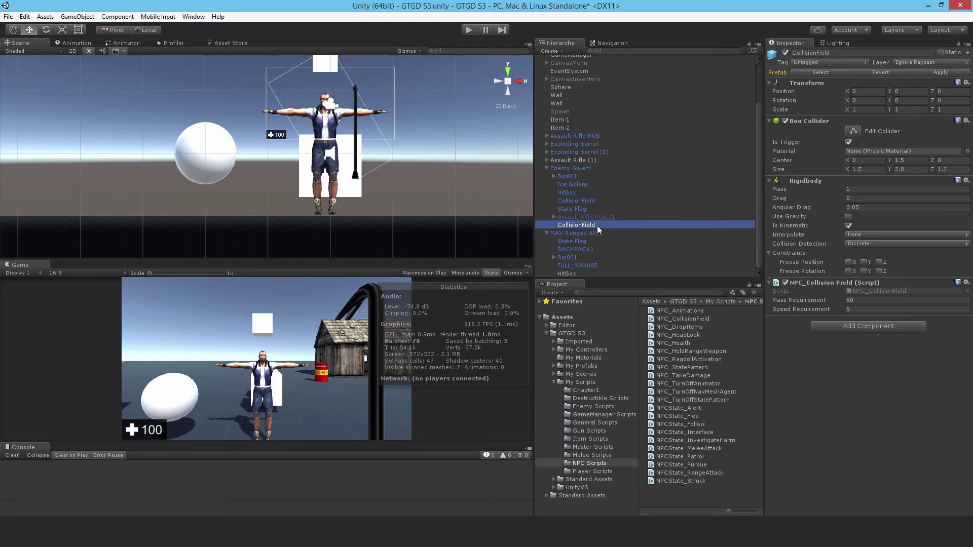
pyautogui.moveTo(597, 226); pyautogui.dragTo(583, 240)
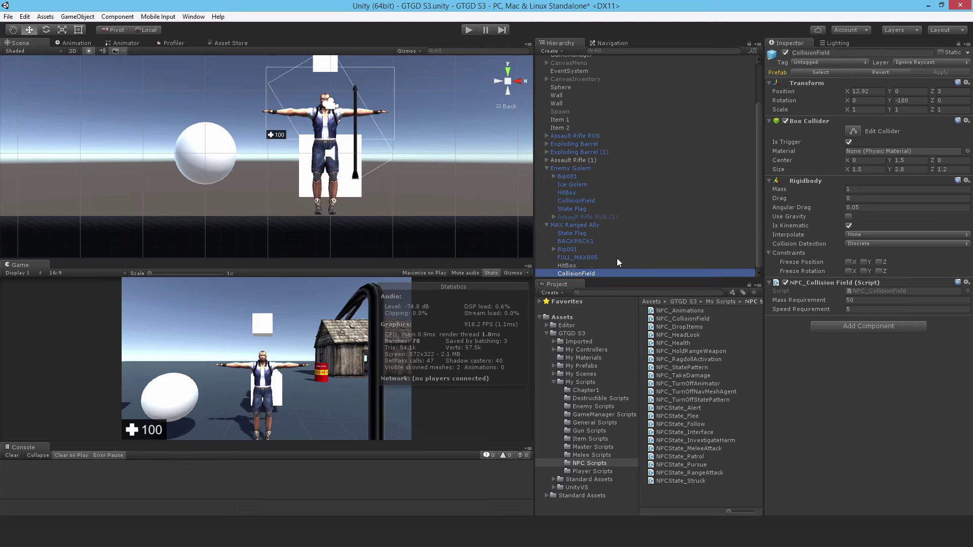
# Step: Set the ally CollisionField's Position X and Z to 0
pyautogui.click(875, 92)
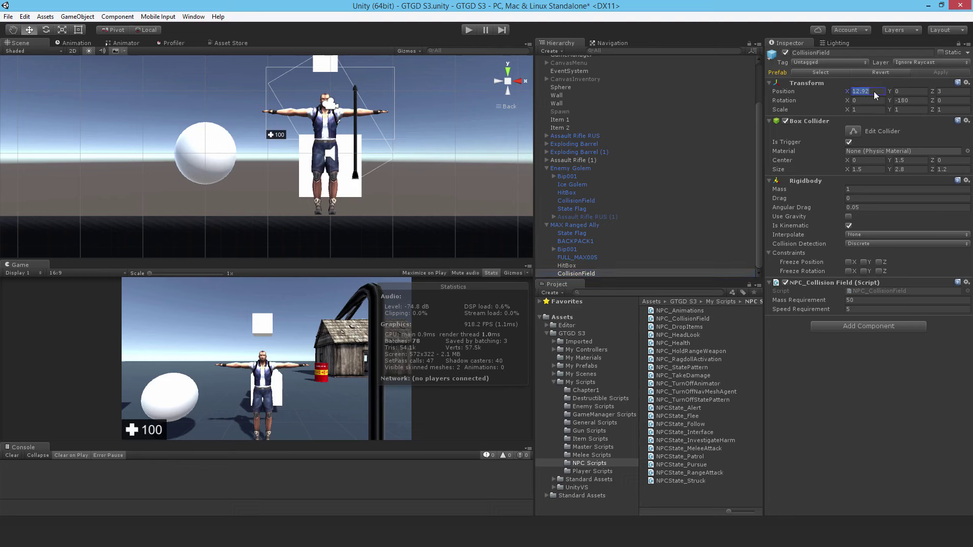
pyautogui.write('0')
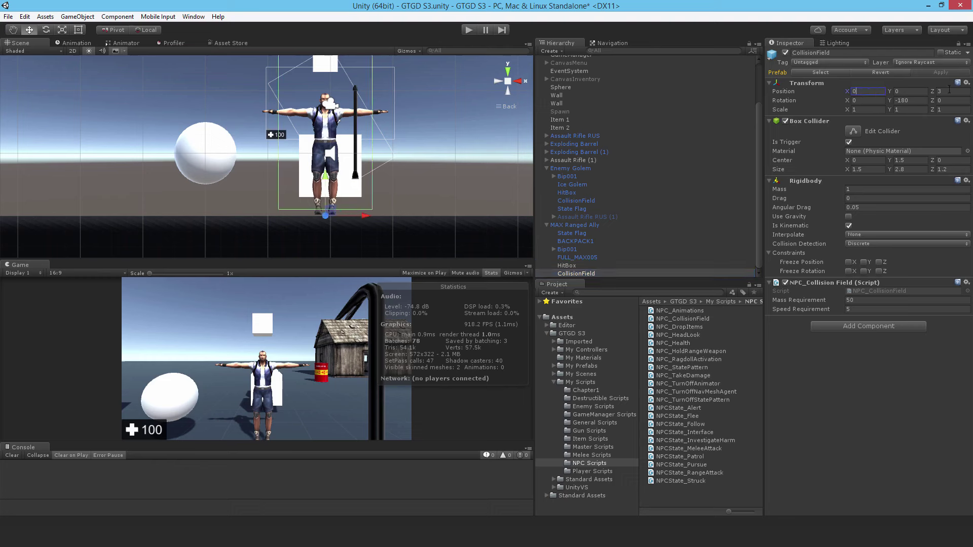
pyautogui.click(948, 91)
pyautogui.write('0')
pyautogui.scroll(3, 391, 135)
pyautogui.scroll(-4, 393, 132)
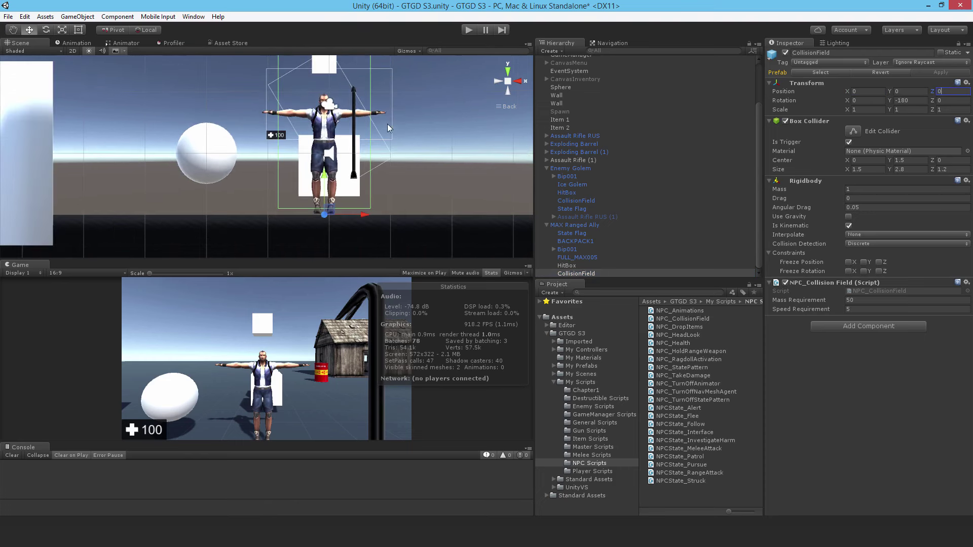
pyautogui.scroll(3, 375, 131)
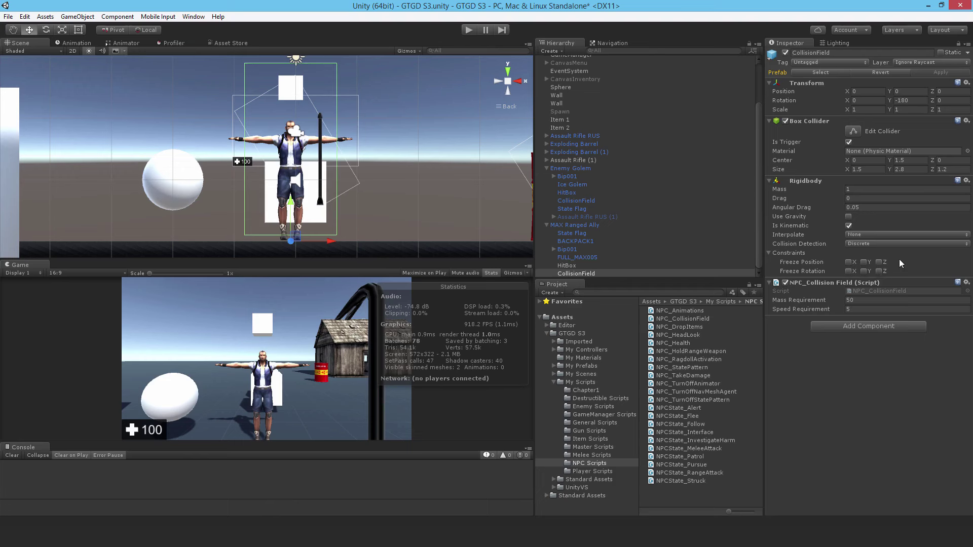
# Step: Adjust the ally CollisionField collider's height and centre height
pyautogui.click(913, 169)
pyautogui.write('2.2')
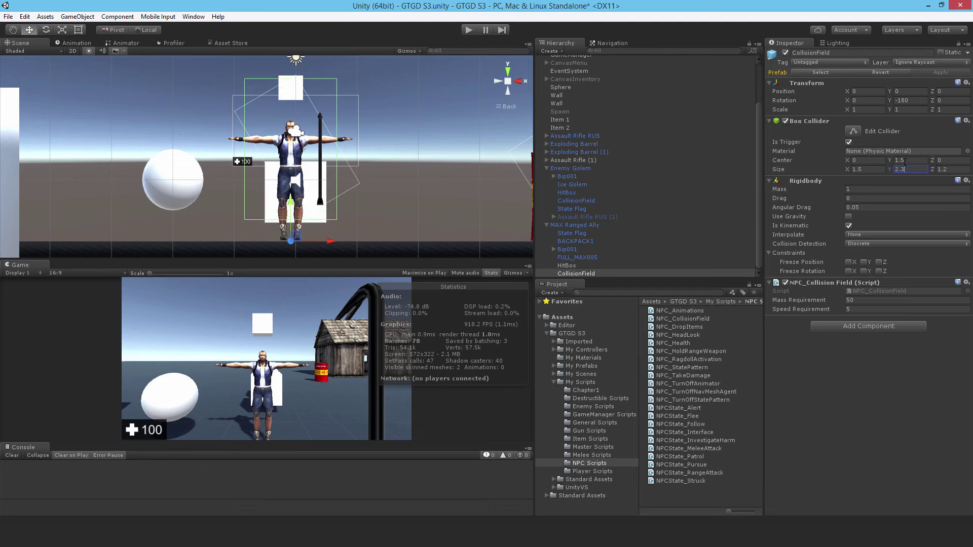
pyautogui.press('BackSpace')
pyautogui.write('3')
pyautogui.click(905, 162)
pyautogui.write('1.1')
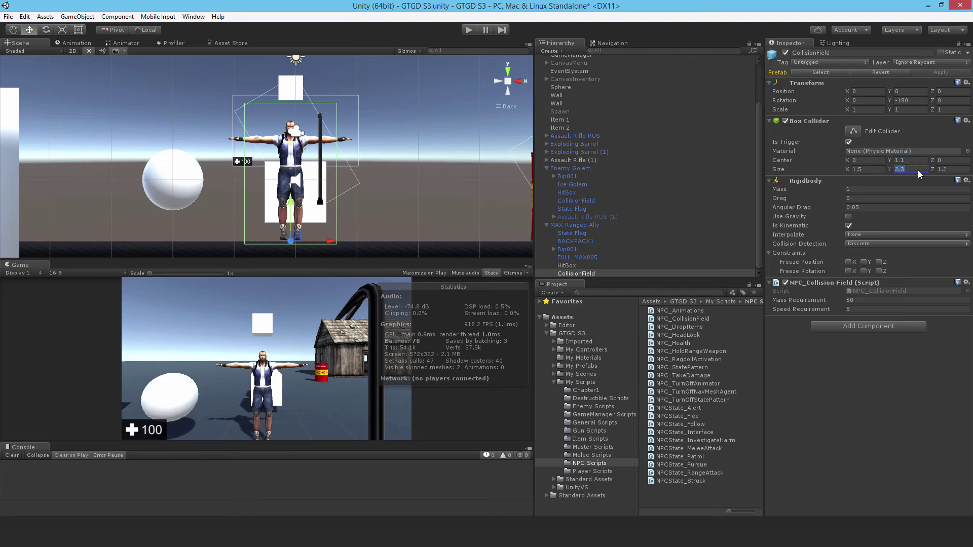
pyautogui.write('2.1')
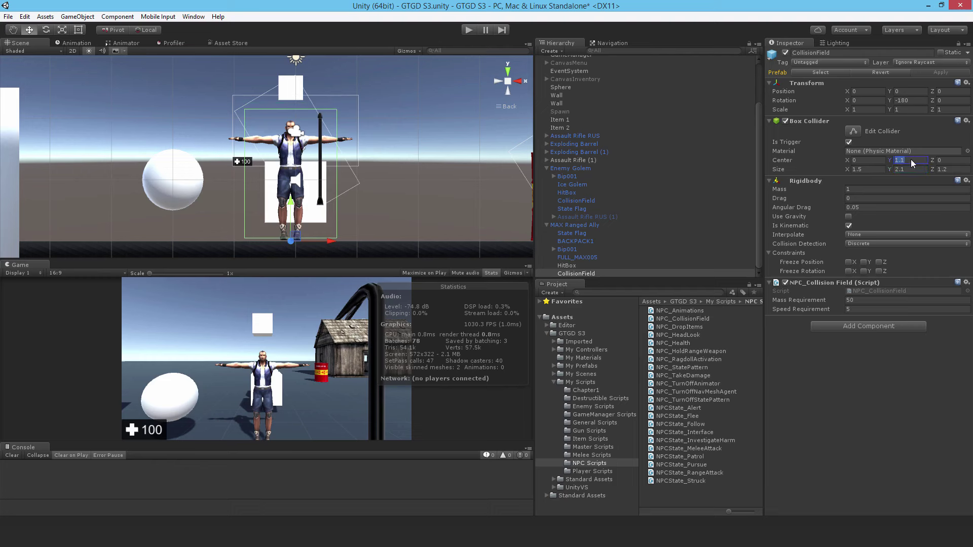
# Step: Compare and frame the ally's CollisionField and HitBox in the scene
pyautogui.click(571, 273)
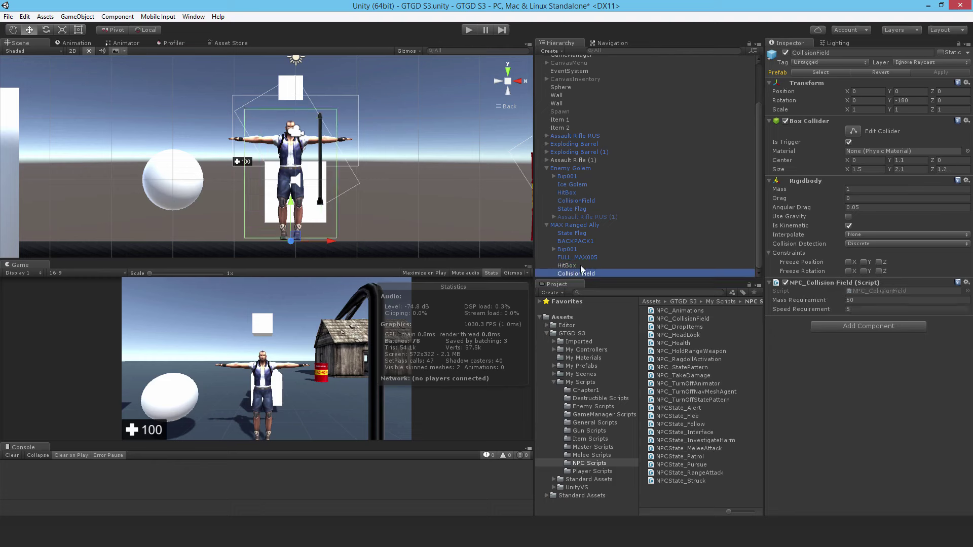
pyautogui.click(579, 265)
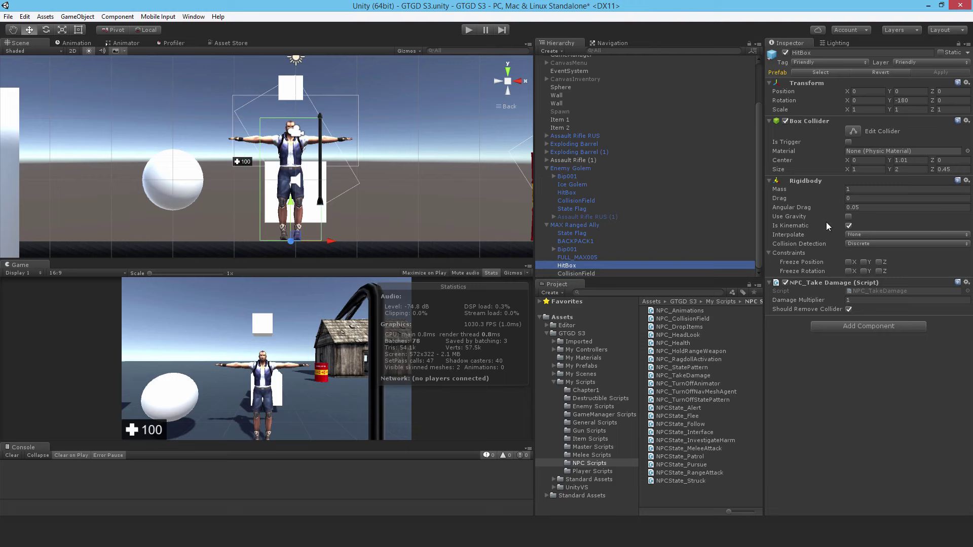
pyautogui.doubleClick(582, 274)
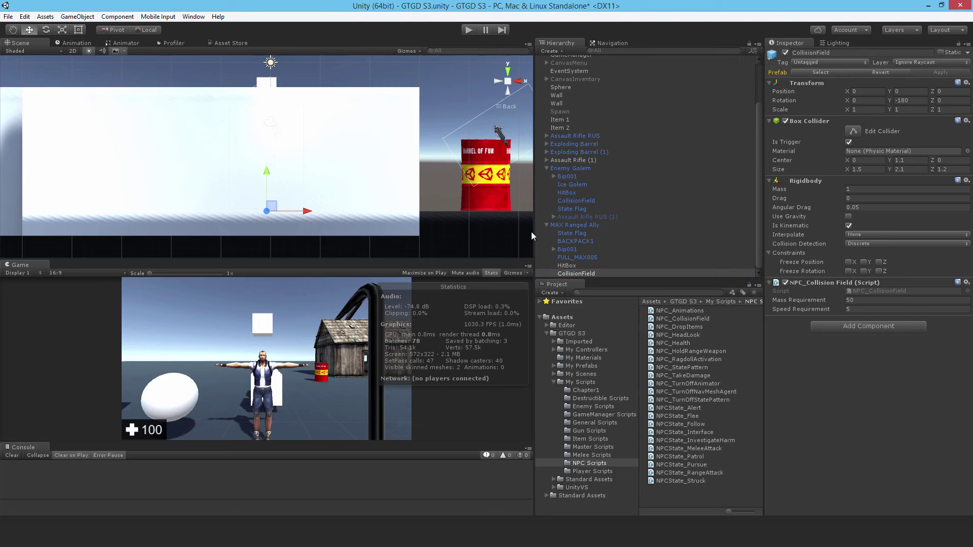
pyautogui.doubleClick(579, 264)
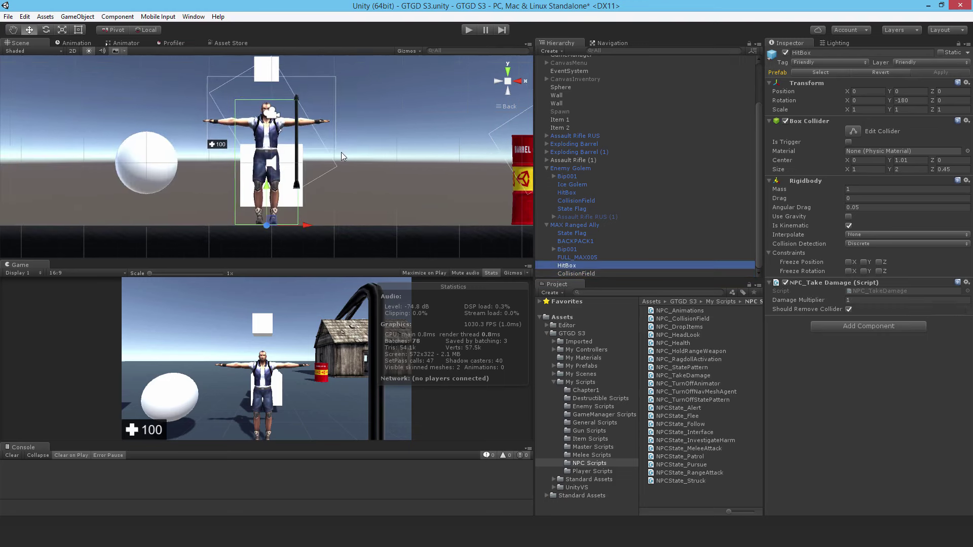
pyautogui.click(594, 272)
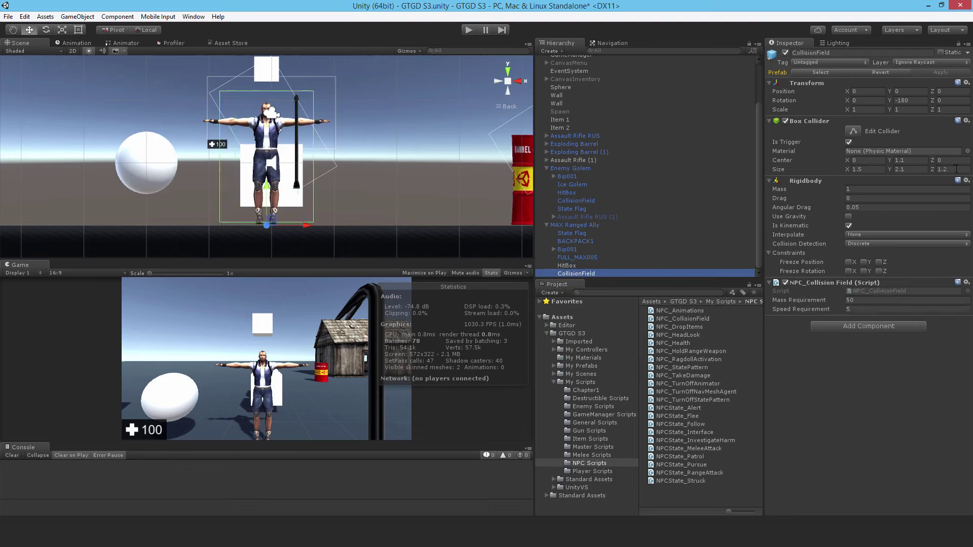
# Step: Try CollisionField widths of 1.2 and 1 and set its Size Z to 0.6
pyautogui.click(871, 170)
pyautogui.write('1.2')
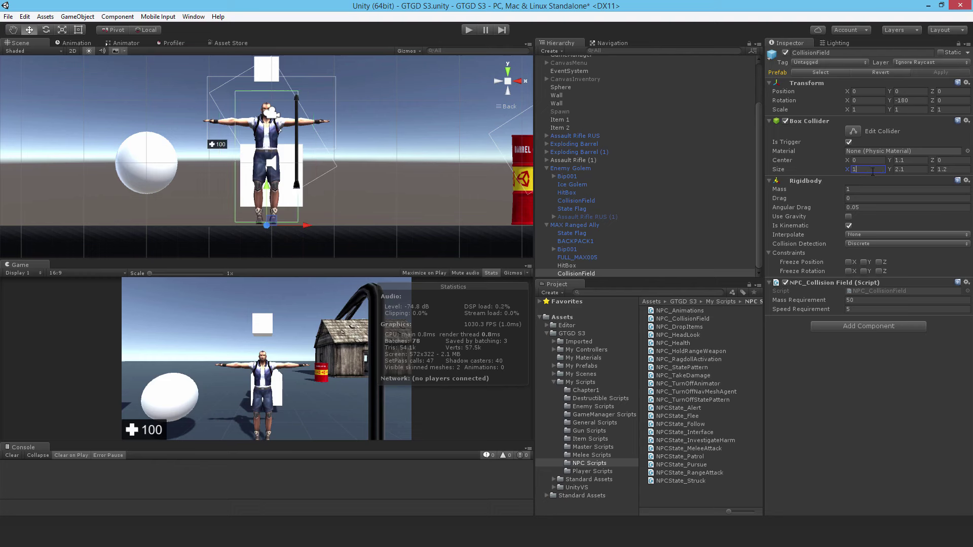
pyautogui.click(567, 266)
pyautogui.click(576, 274)
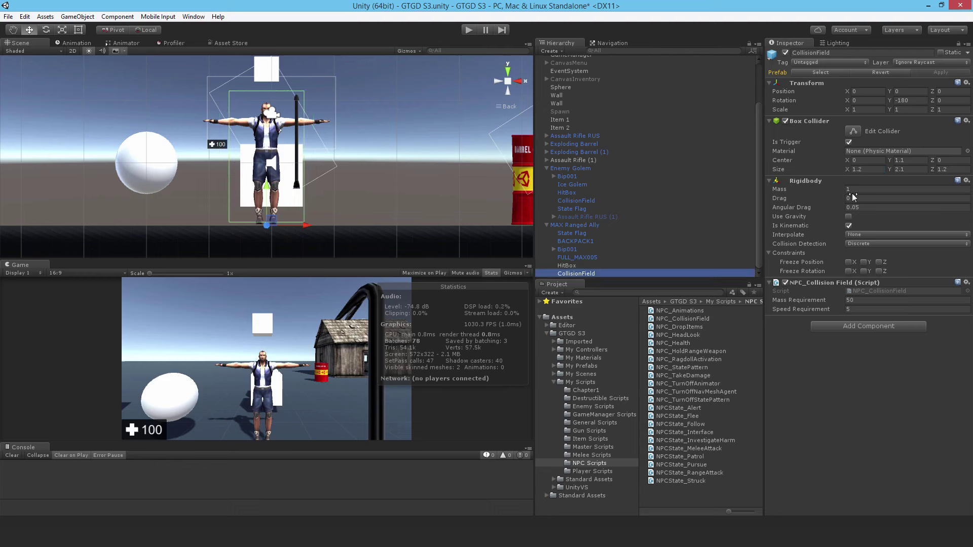
pyautogui.click(875, 172)
pyautogui.write('1.')
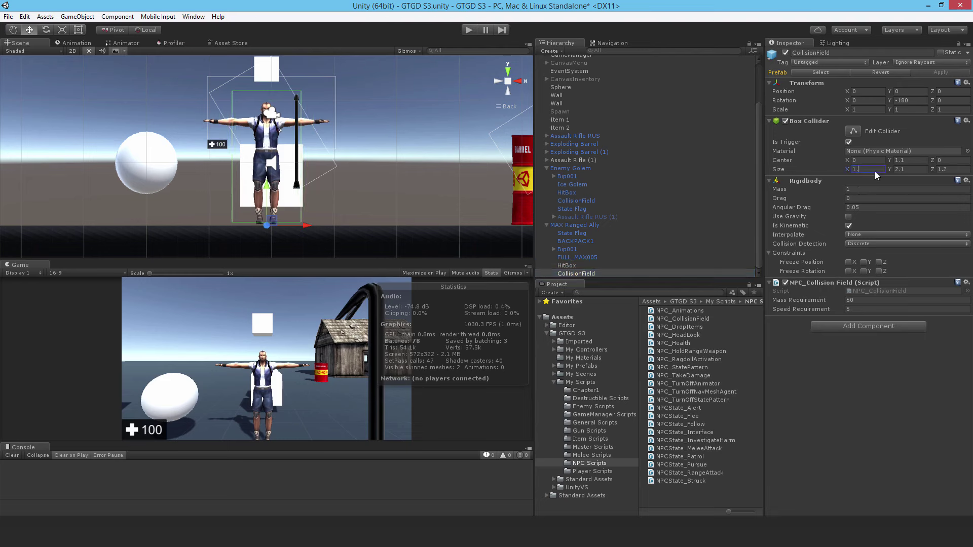
pyautogui.click(519, 80)
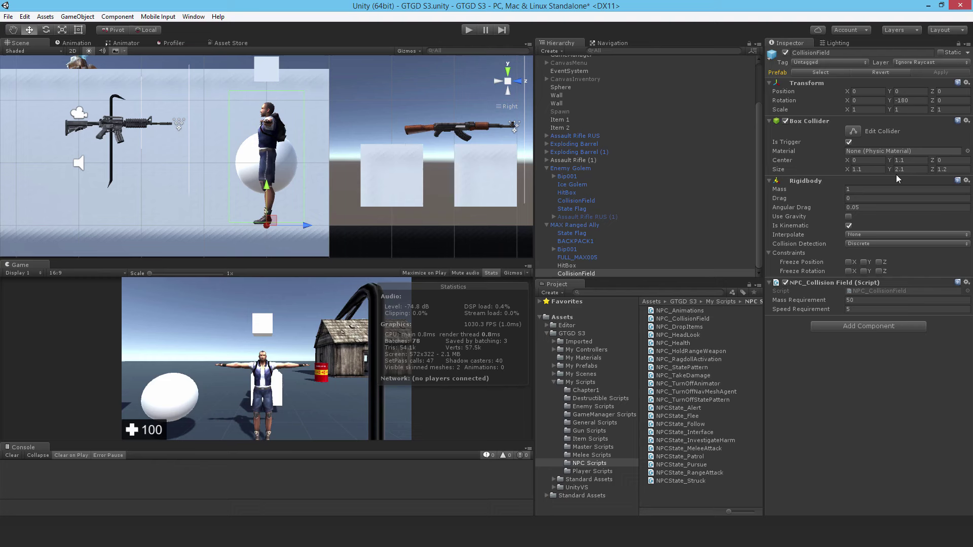
pyautogui.click(955, 169)
pyautogui.write('.6')
pyautogui.click(564, 267)
pyautogui.click(576, 274)
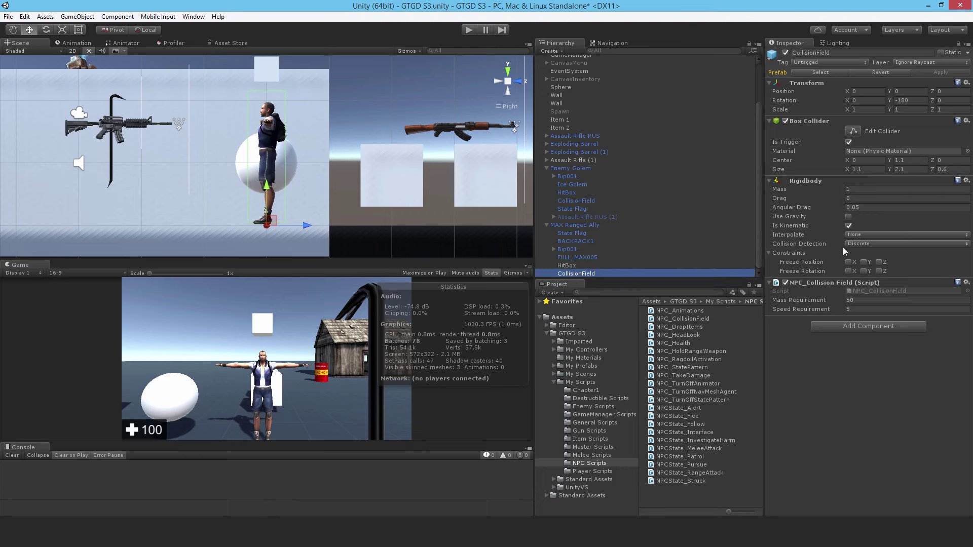
pyautogui.click(508, 81)
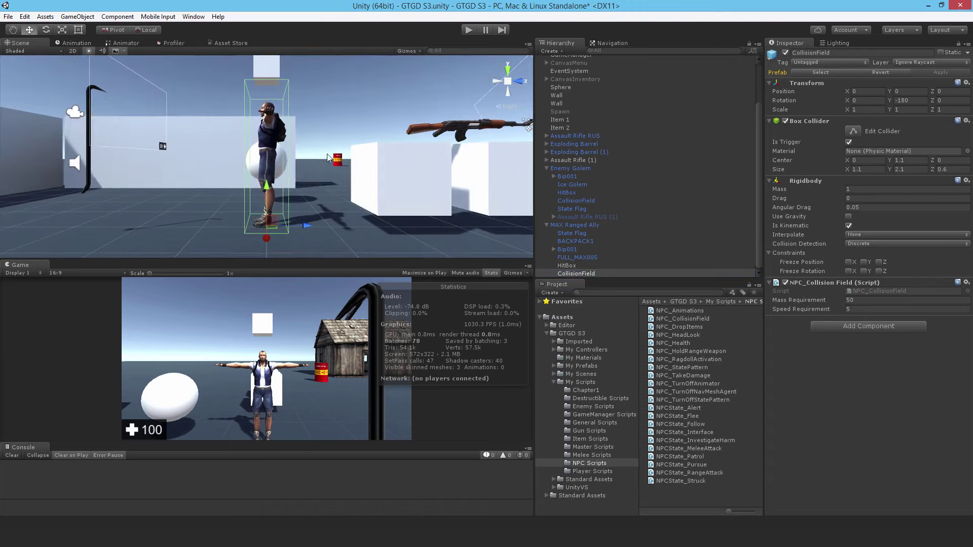
pyautogui.keyDown('alt'); pyautogui.moveTo(509, 86); pyautogui.dragTo(525, 204); pyautogui.keyUp('alt')
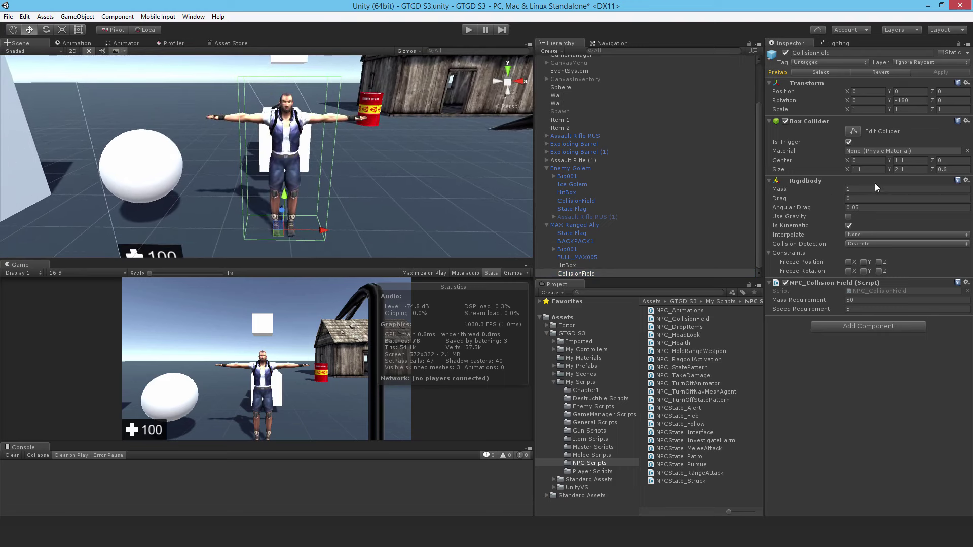
# Step: Set the CollisionField Size X to 0.9 and the HitBox Size X to 0.8
pyautogui.click(882, 169)
pyautogui.write('0.9')
pyautogui.click(567, 267)
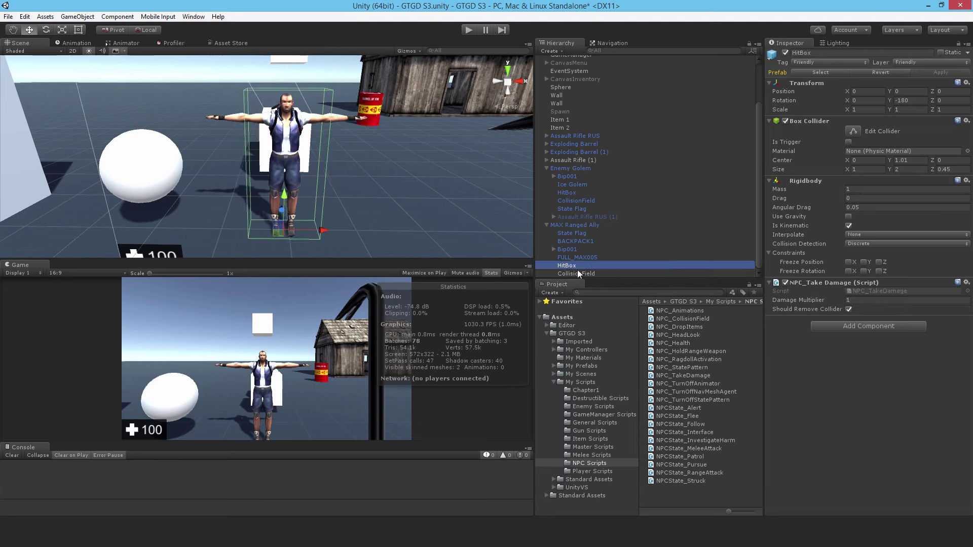
pyautogui.click(868, 168)
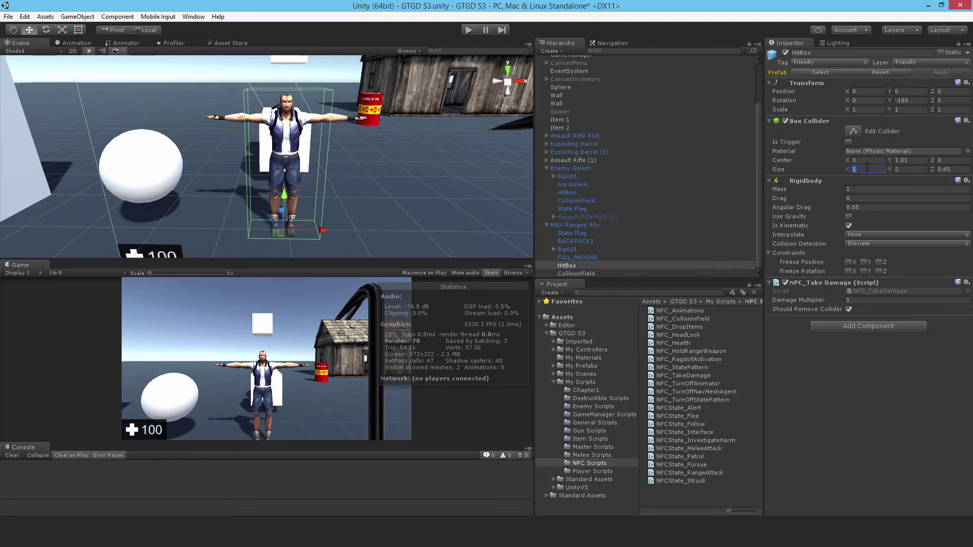
pyautogui.write('.8')
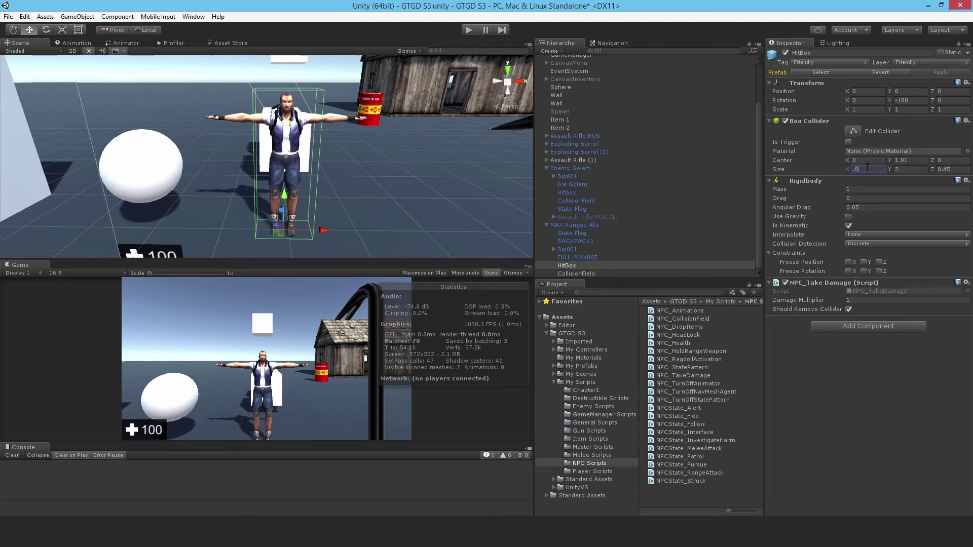
pyautogui.press('Return')
pyautogui.click(573, 234)
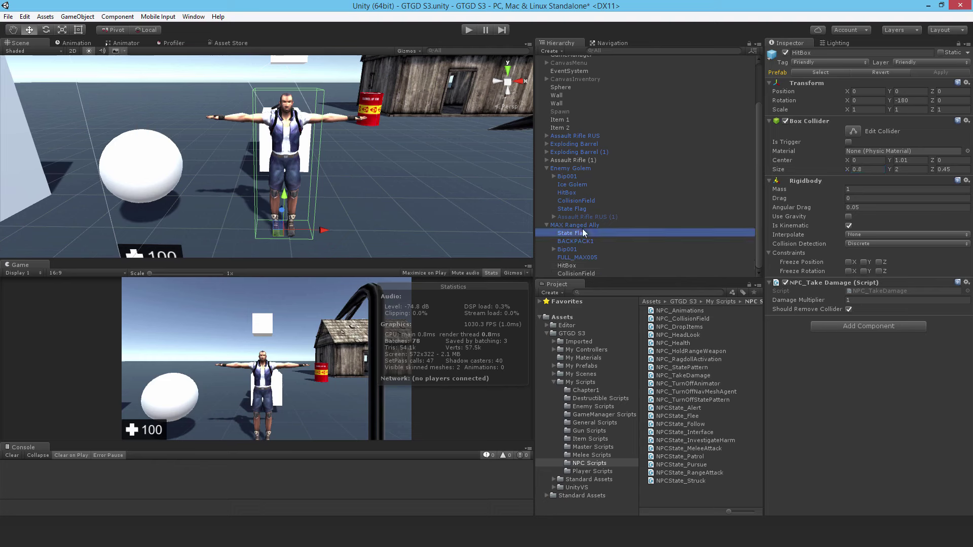
# Step: Apply the collider changes to the ally prefab, recheck both colliders, then view Enemy Golem's settings
pyautogui.click(940, 73)
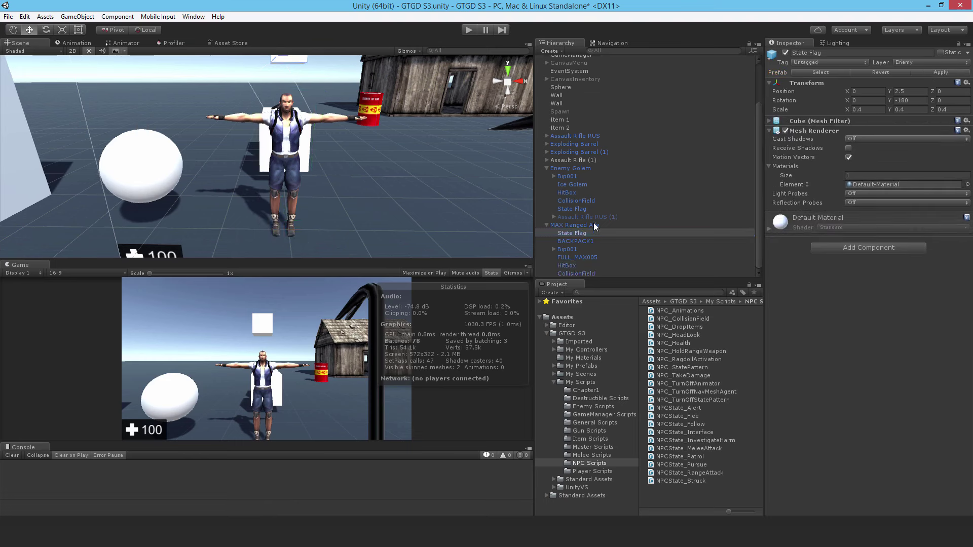
pyautogui.click(568, 272)
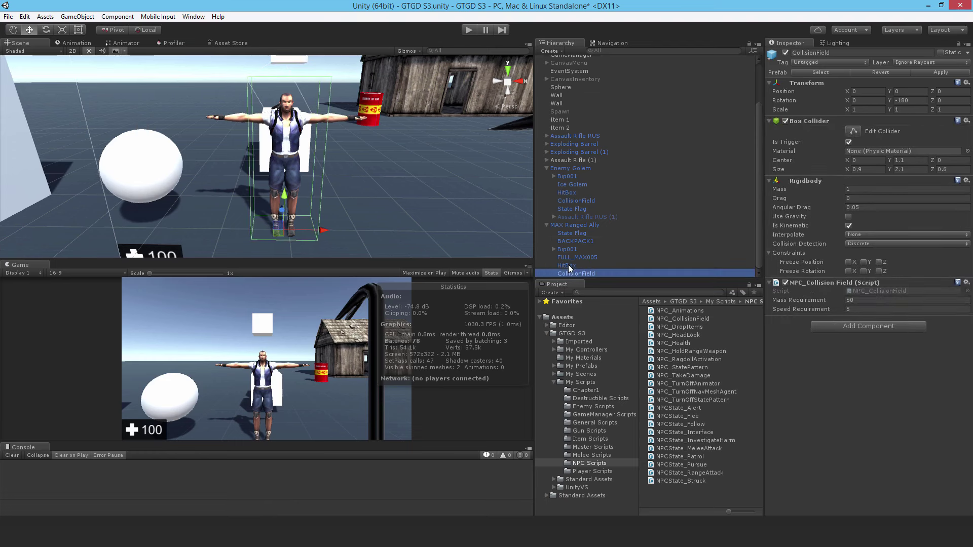
pyautogui.click(569, 265)
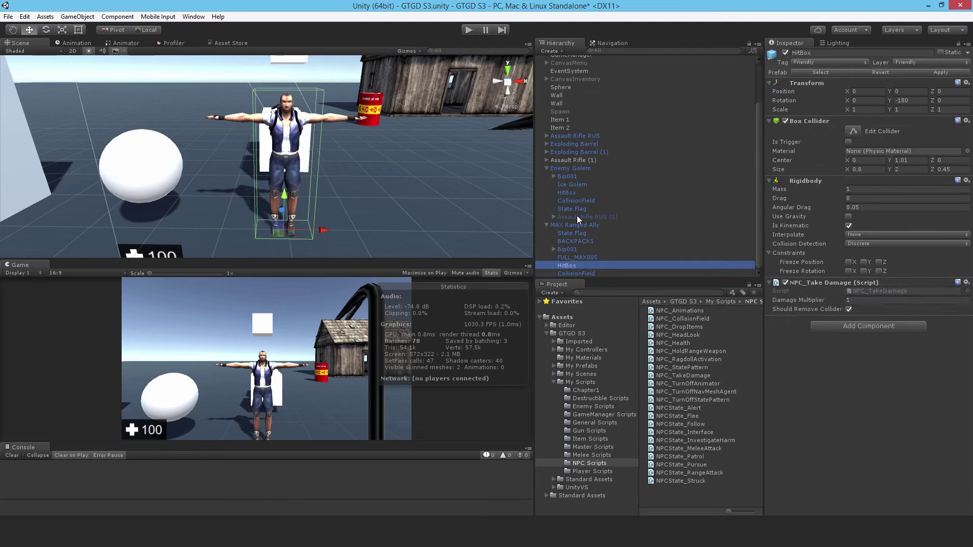
pyautogui.click(560, 170)
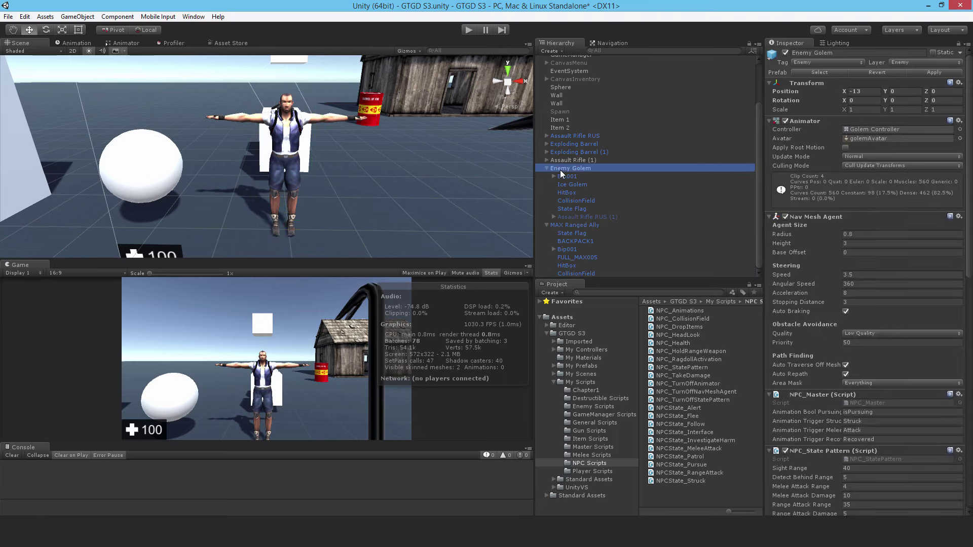
pyautogui.scroll(-5, 884, 190)
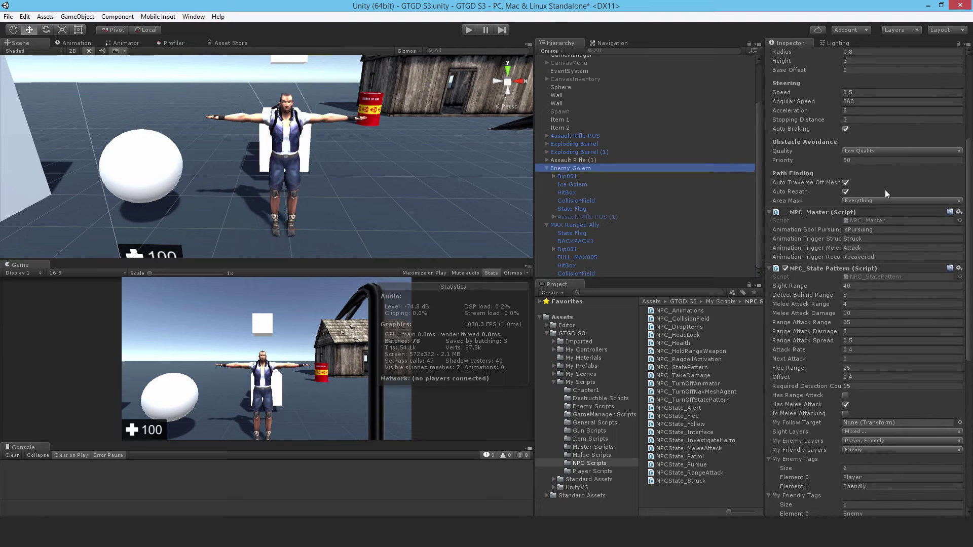
# Step: On Bip001 Pelvis, disable the Box Collider, tick Is Kinematic and add NPC_RagdollActivation
pyautogui.scroll(5, 885, 189)
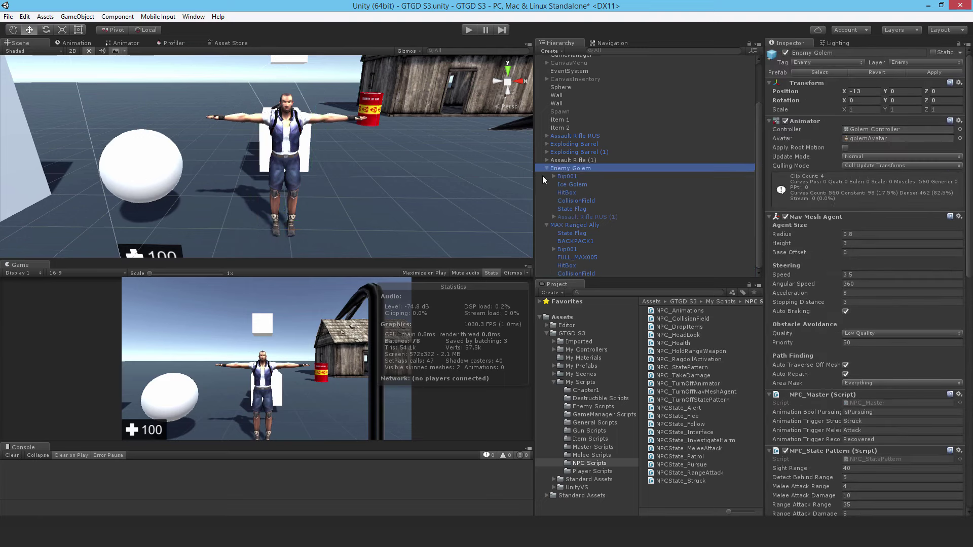
pyautogui.keyDown('alt'); pyautogui.click(553, 249); pyautogui.keyUp('alt')
pyautogui.scroll(-3, 599, 230)
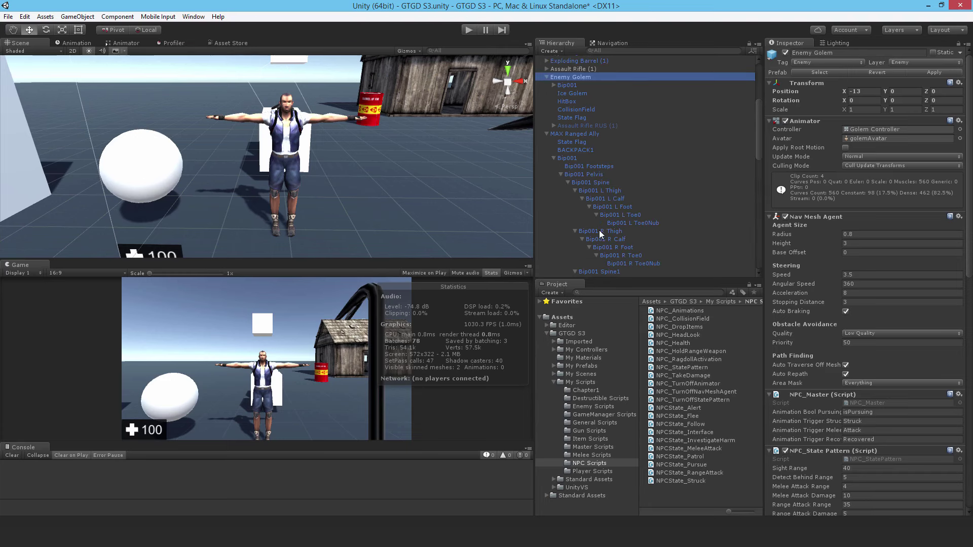
pyautogui.click(583, 190)
pyautogui.click(579, 184)
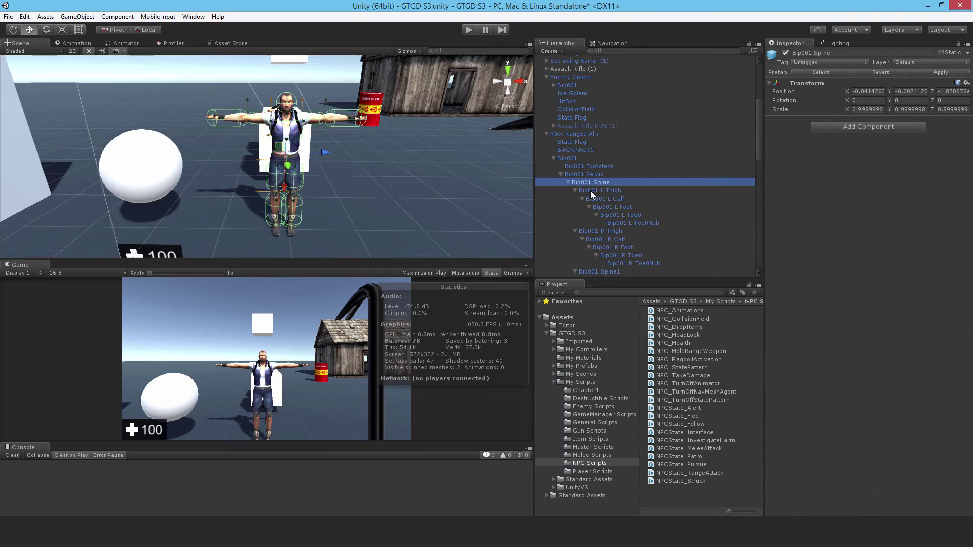
pyautogui.click(585, 175)
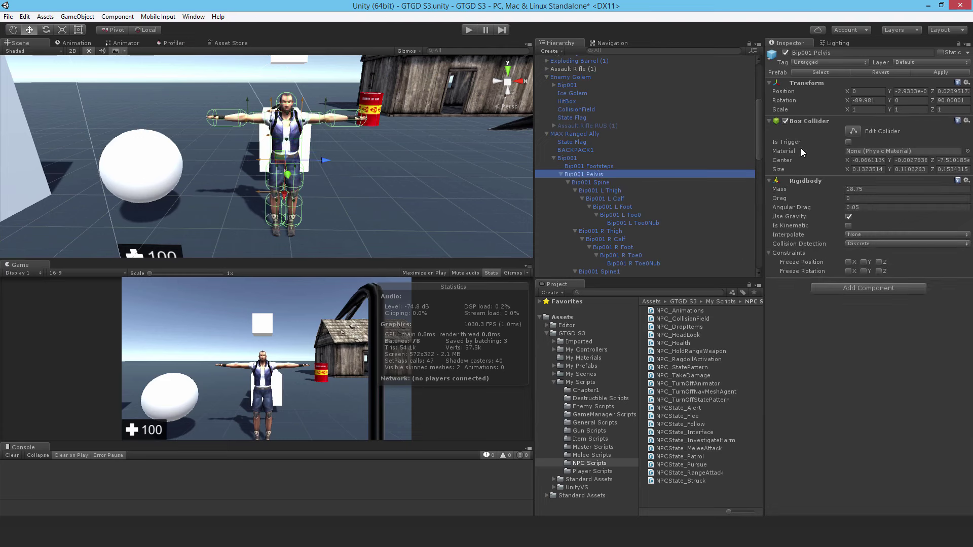
pyautogui.click(785, 122)
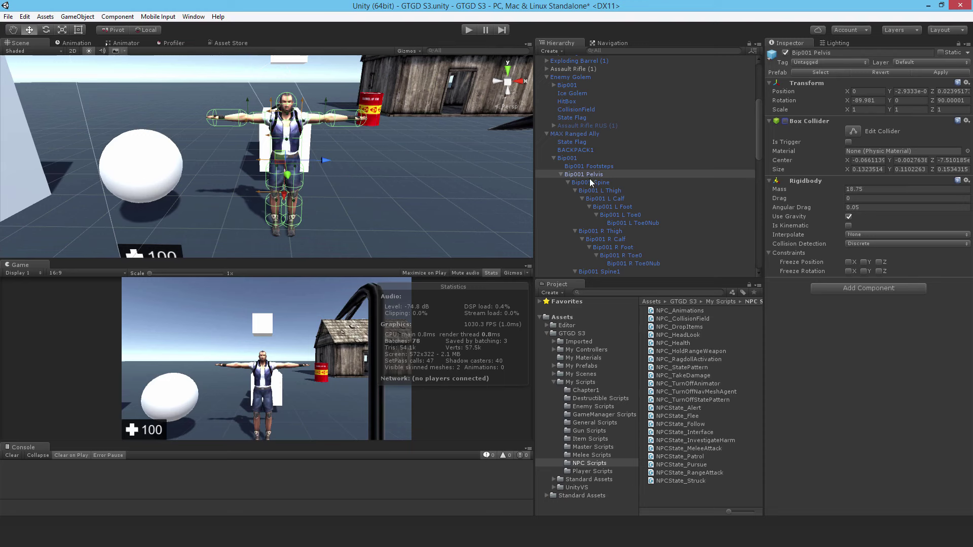
pyautogui.click(849, 226)
pyautogui.moveTo(680, 360); pyautogui.dragTo(832, 352)
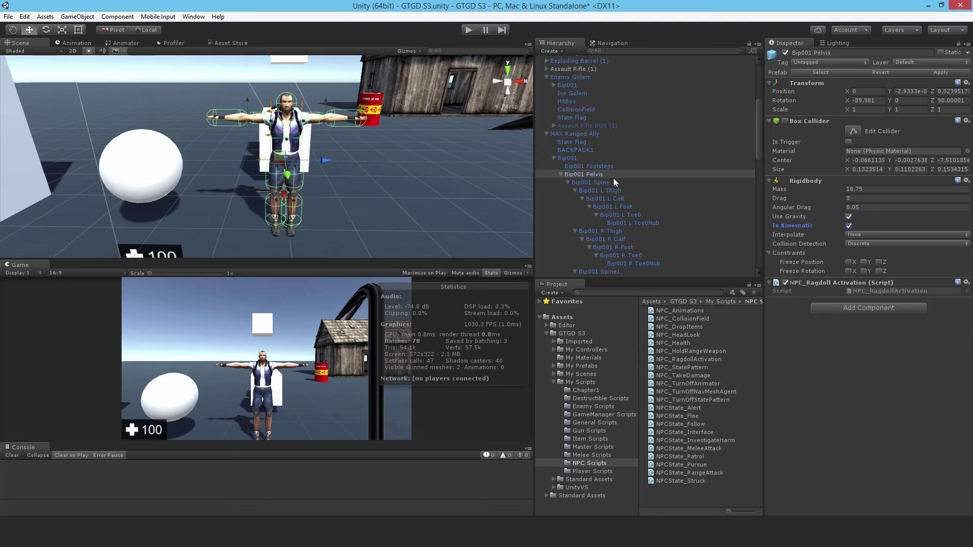
# Step: On Bip001 L Thigh, enable projection, disable the Capsule Collider, tick Is Kinematic, add NPC_RagdollActivation
pyautogui.click(612, 192)
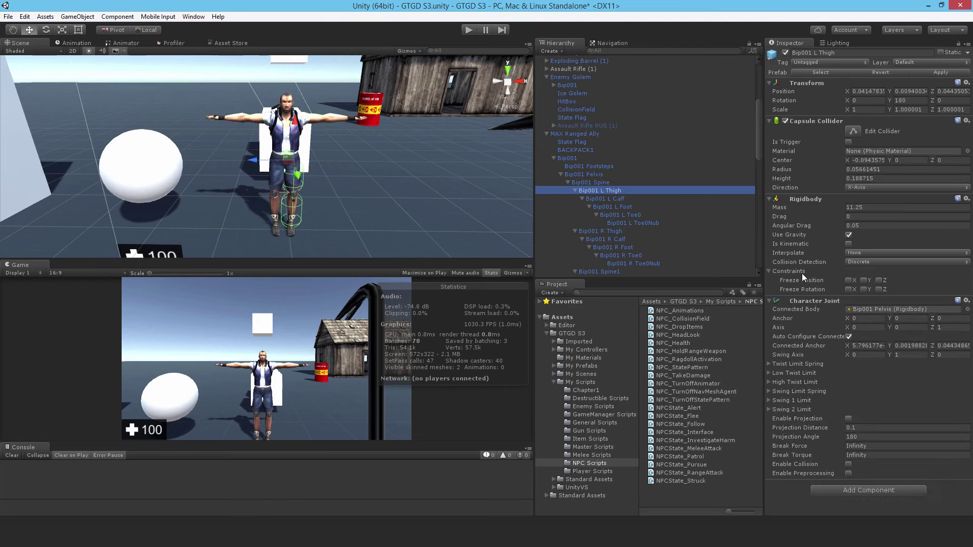
pyautogui.click(849, 419)
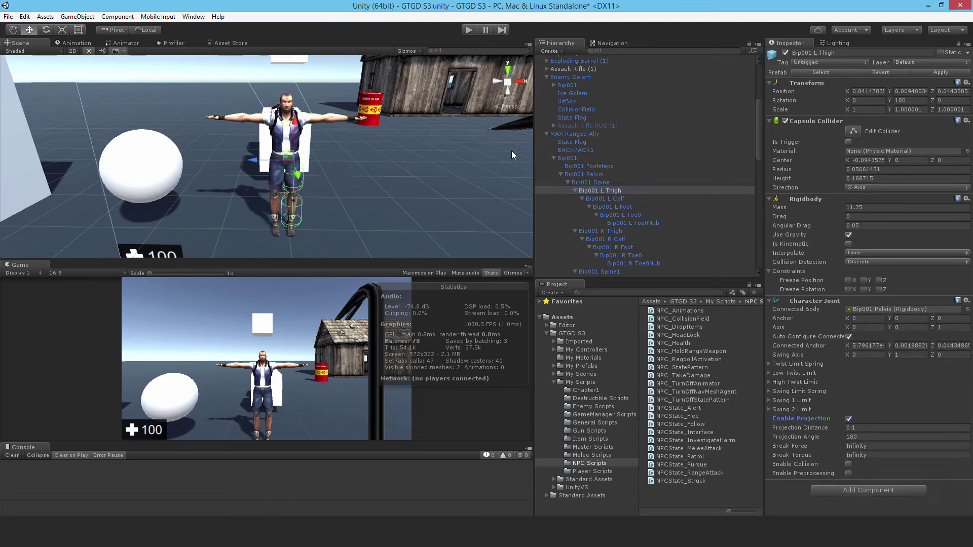
pyautogui.click(785, 121)
pyautogui.click(849, 243)
pyautogui.moveTo(697, 359); pyautogui.dragTo(847, 506)
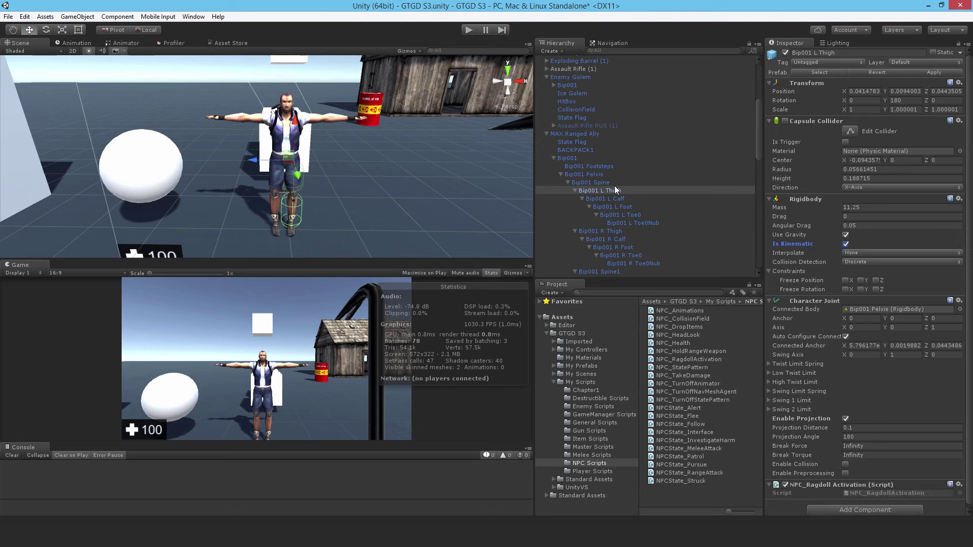
# Step: On Bip001 L Calf, disable the Capsule Collider, tick Is Kinematic and Enable Projection, add NPC_RagdollActivation
pyautogui.click(613, 199)
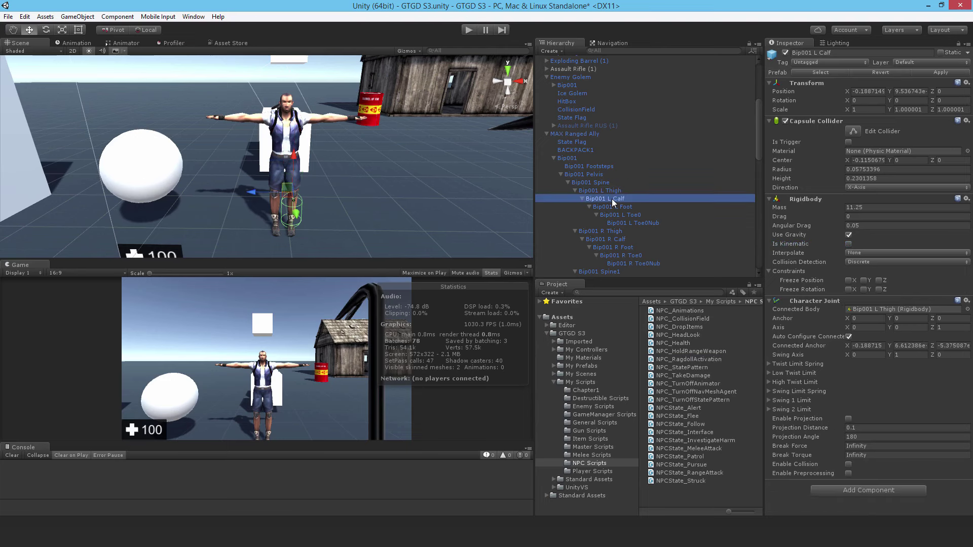
pyautogui.click(785, 121)
pyautogui.click(849, 243)
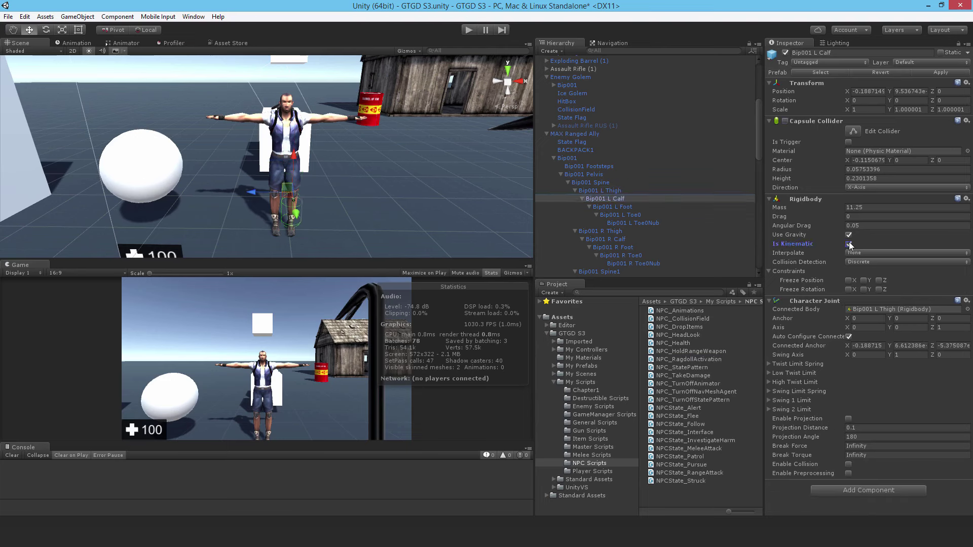
pyautogui.click(848, 418)
pyautogui.moveTo(682, 359); pyautogui.dragTo(829, 513)
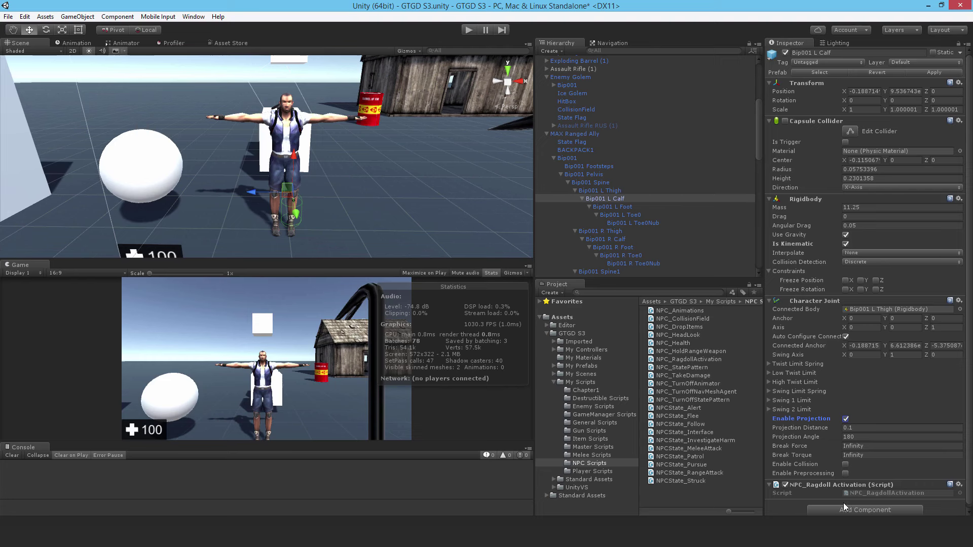
pyautogui.click(608, 198)
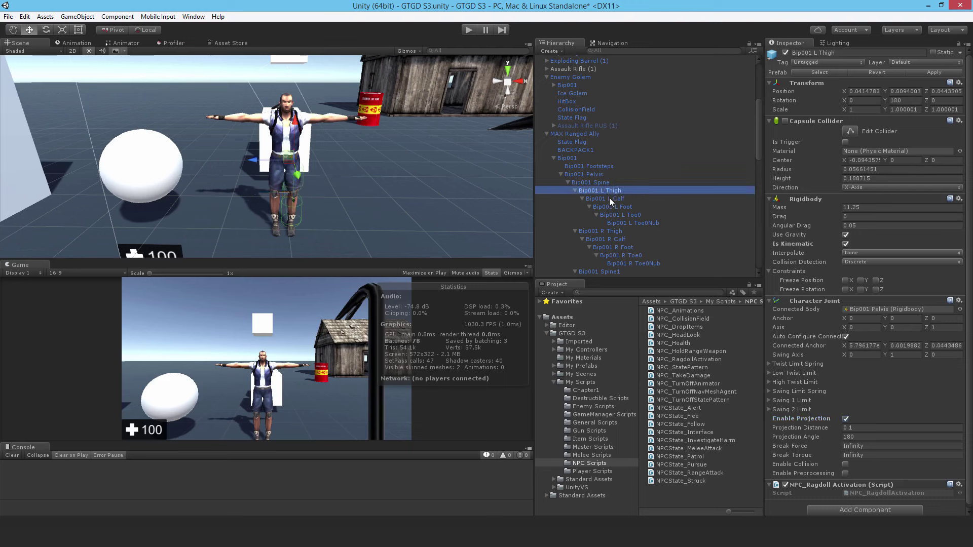
# Step: On Bip001 R Thigh, disable the collider, make the rigidbody kinematic, enable joint projection and add NPC_RagdollActivation
pyautogui.click(610, 206)
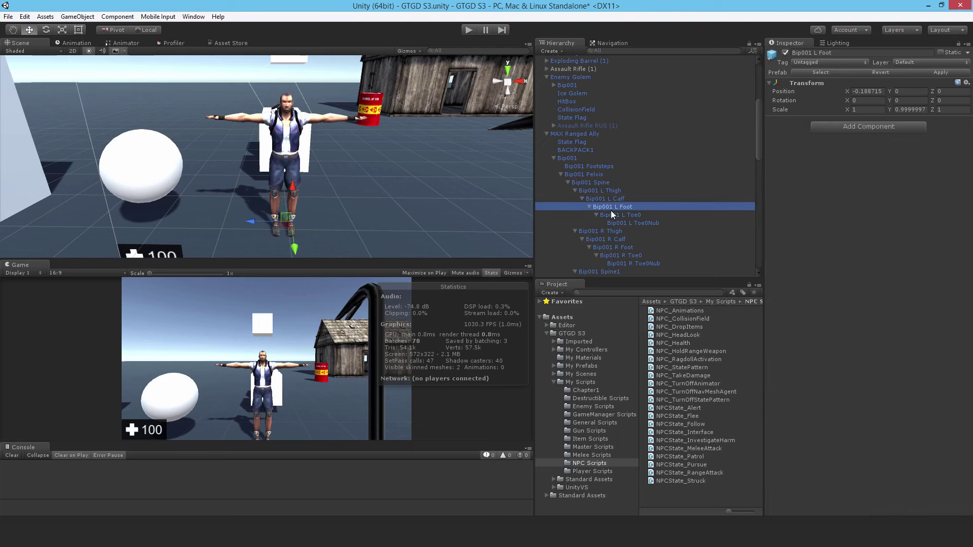
pyautogui.click(612, 215)
pyautogui.click(611, 231)
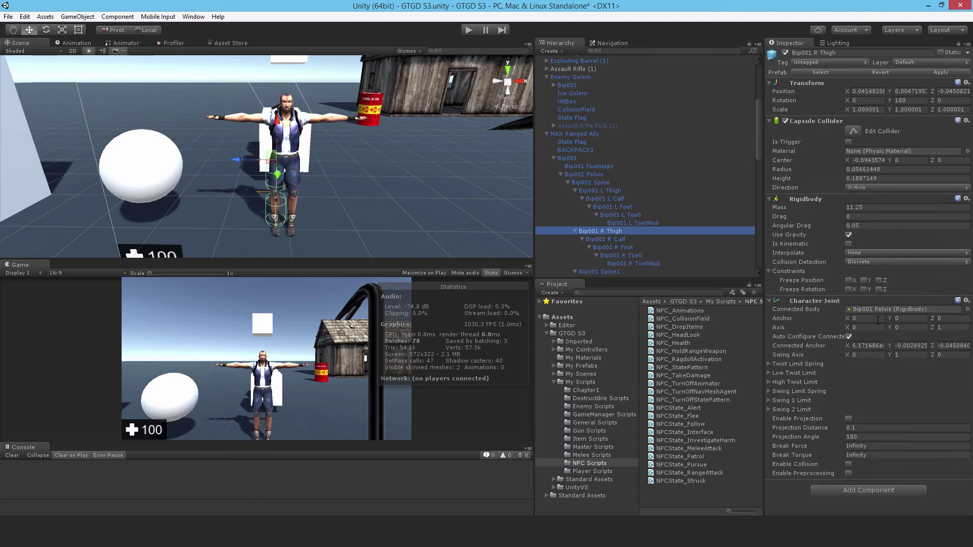
pyautogui.click(786, 122)
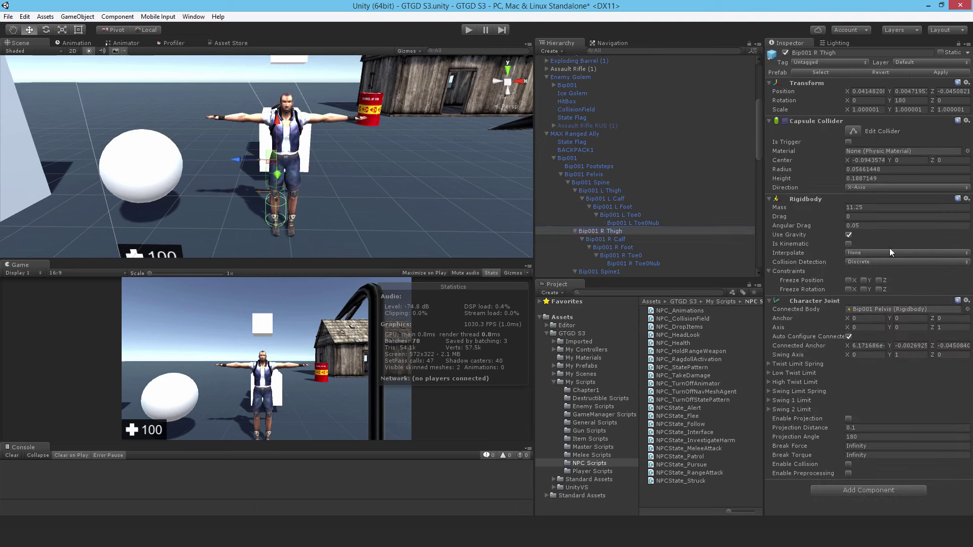
pyautogui.click(849, 244)
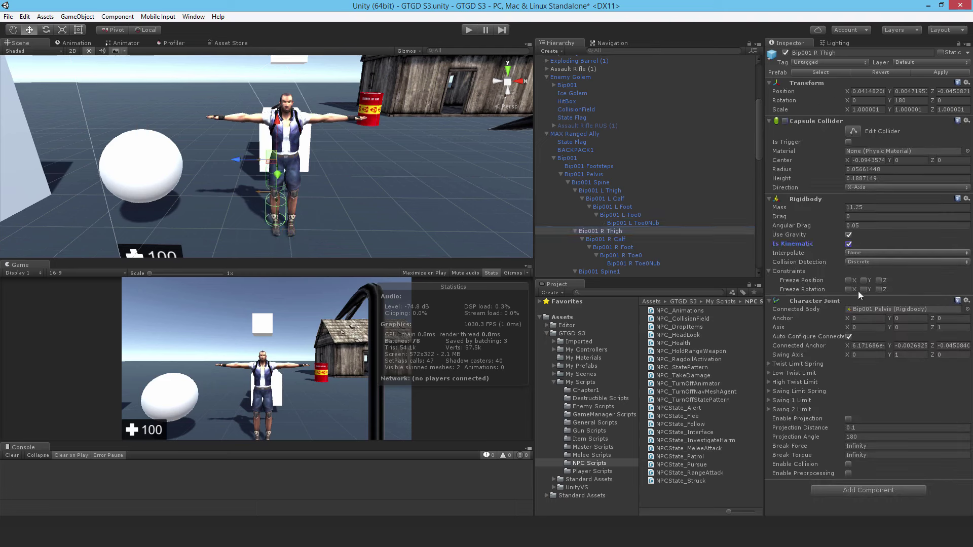
pyautogui.click(848, 419)
pyautogui.moveTo(692, 361); pyautogui.dragTo(899, 399)
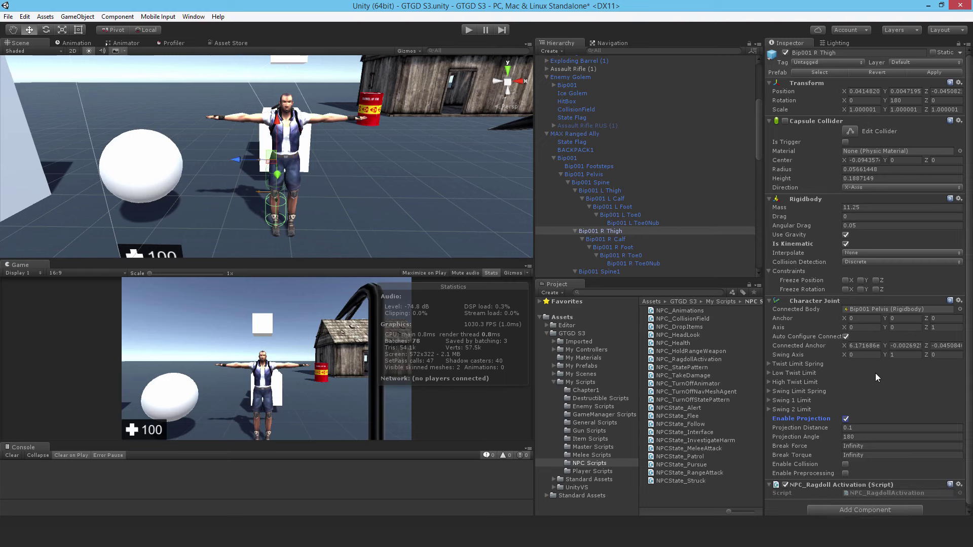
# Step: Turn off Bip001 R Calf's collider, tick Is Kinematic and Enable Projection, and attach NPC_RagdollActivation
pyautogui.click(613, 239)
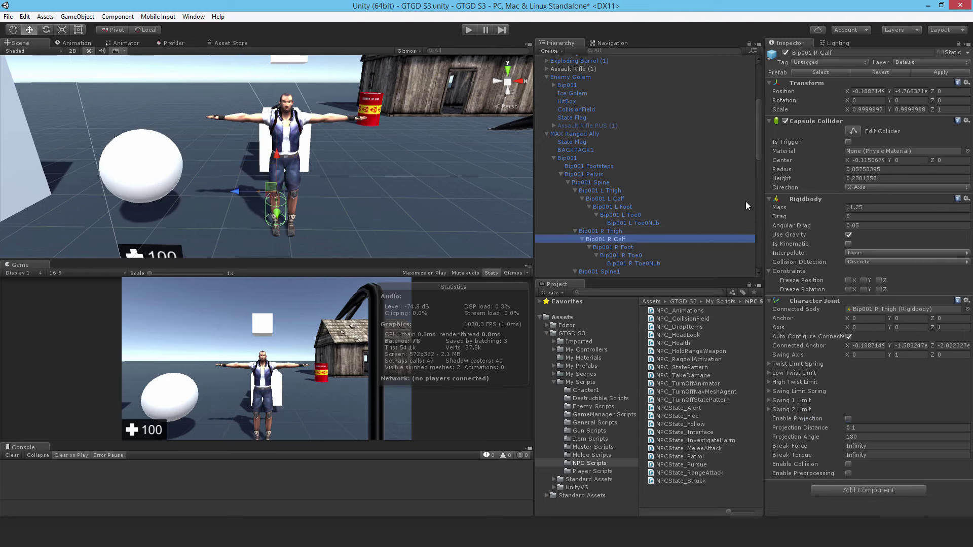
pyautogui.click(786, 121)
pyautogui.click(848, 244)
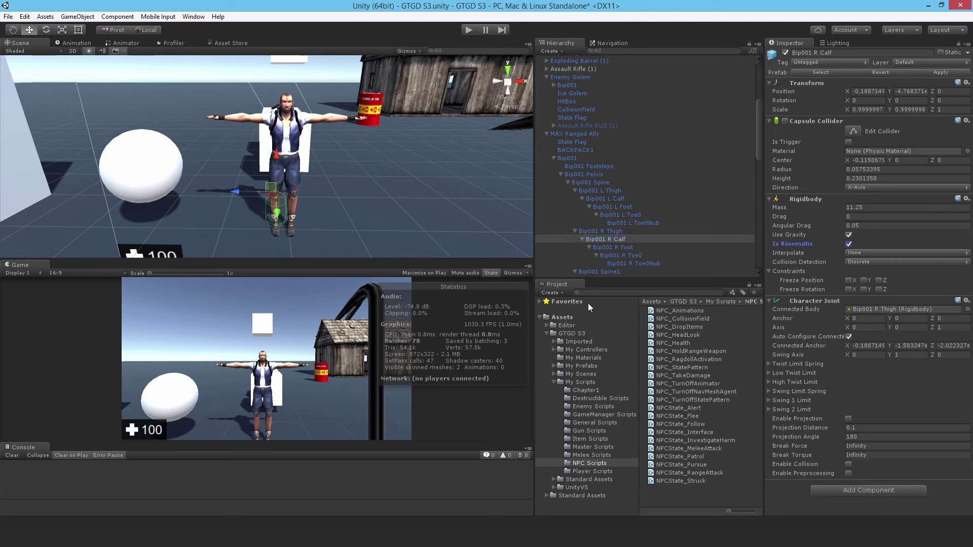
pyautogui.click(848, 418)
pyautogui.click(605, 233)
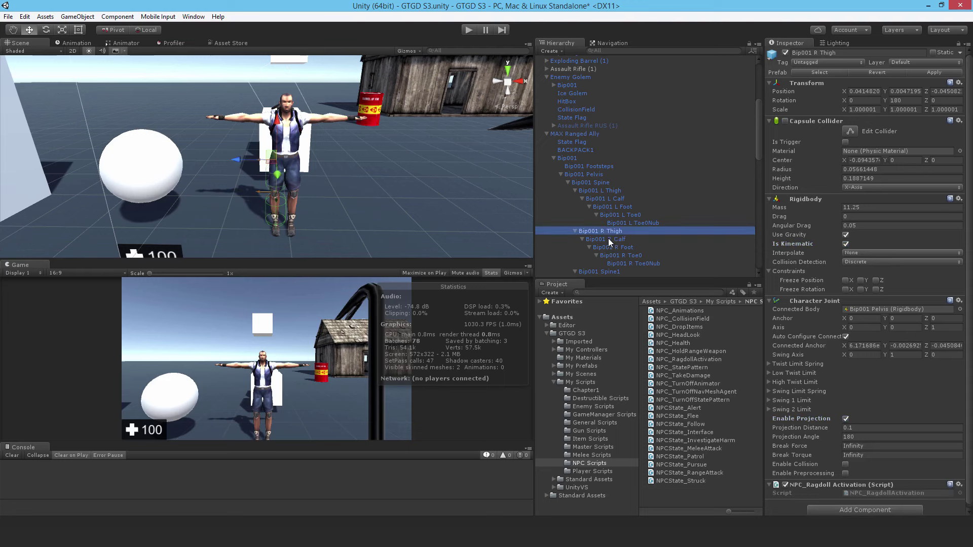
pyautogui.click(609, 239)
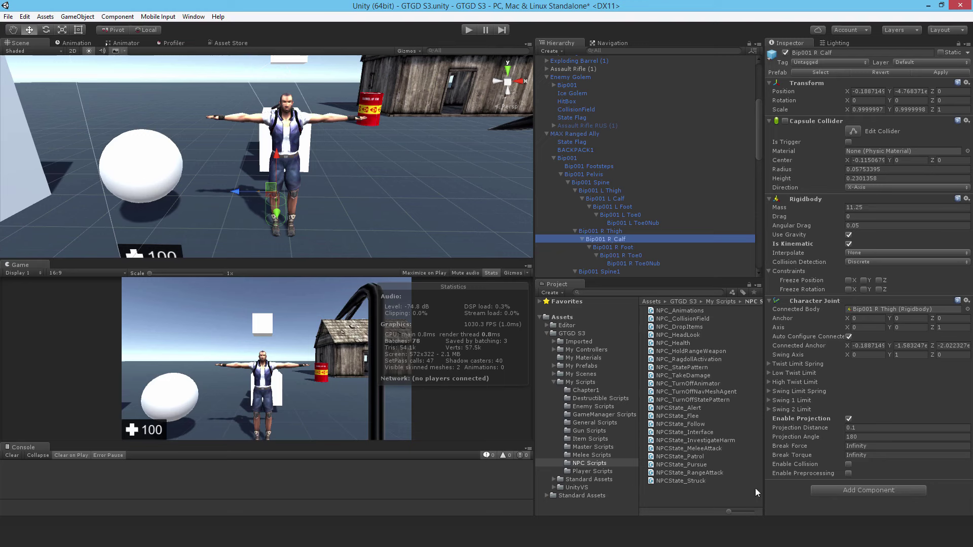
pyautogui.moveTo(704, 361); pyautogui.dragTo(857, 510)
pyautogui.scroll(-2, 615, 218)
pyautogui.scroll(-2, 615, 218)
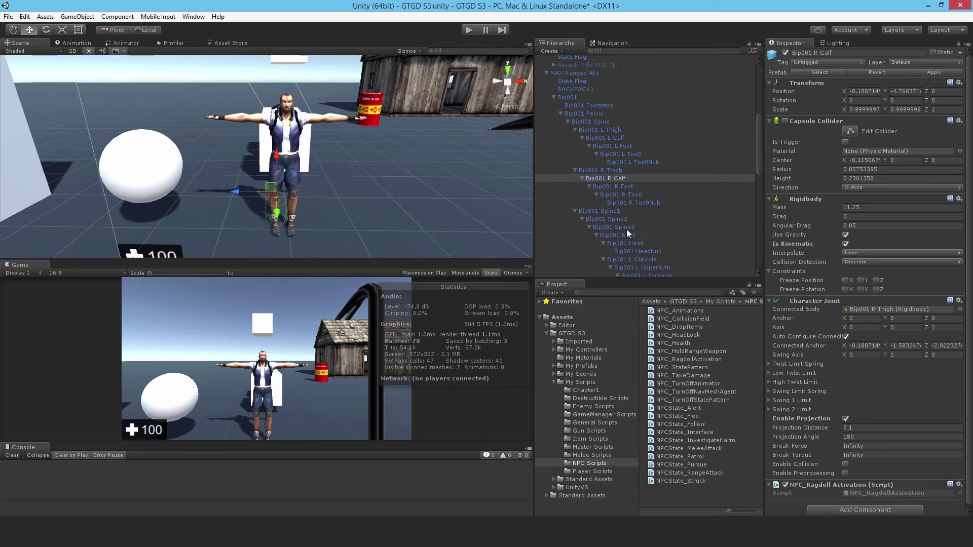
# Step: Untick Bip001 Spine2's Box Collider, make it kinematic with projection on, and add NPC_RagdollActivation
pyautogui.click(610, 211)
pyautogui.click(609, 219)
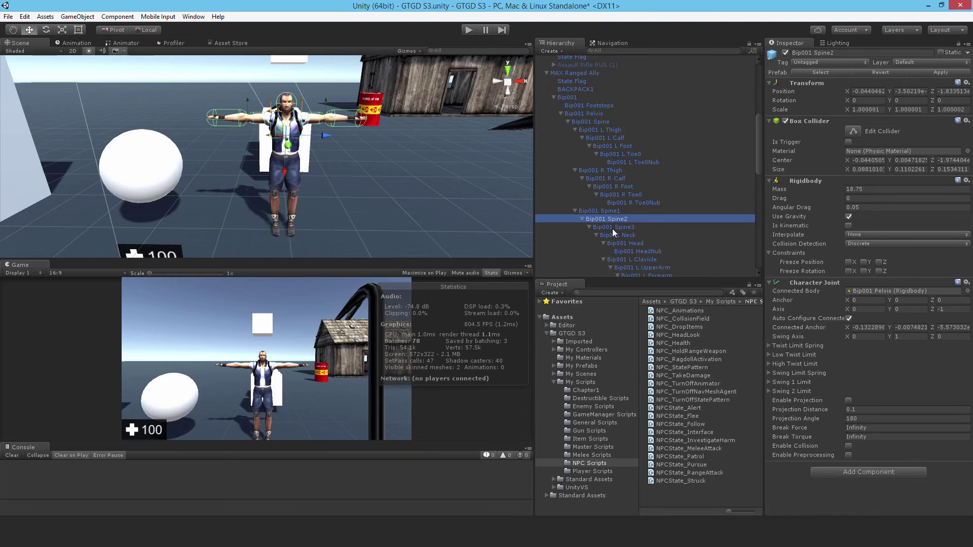
pyautogui.click(785, 121)
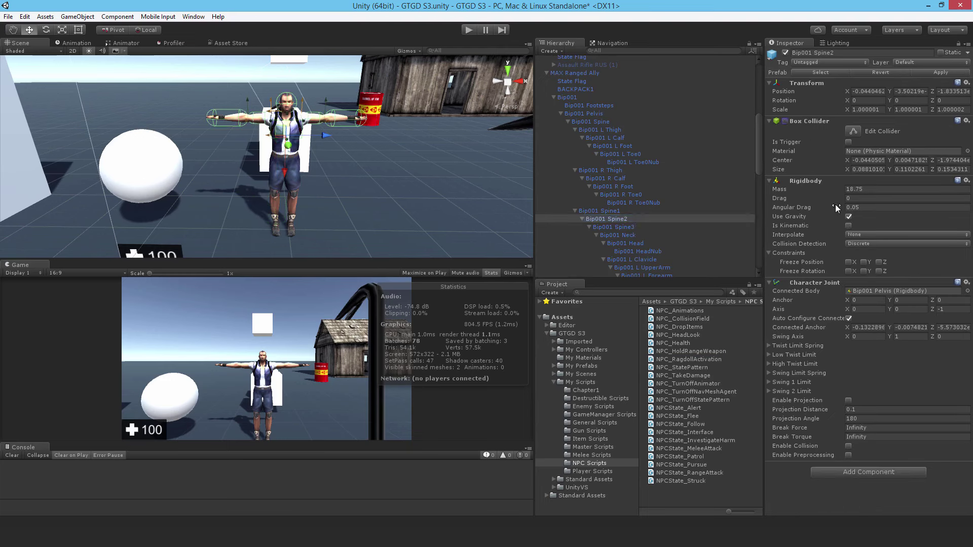
pyautogui.click(849, 226)
pyautogui.click(848, 400)
pyautogui.moveTo(696, 360); pyautogui.dragTo(814, 494)
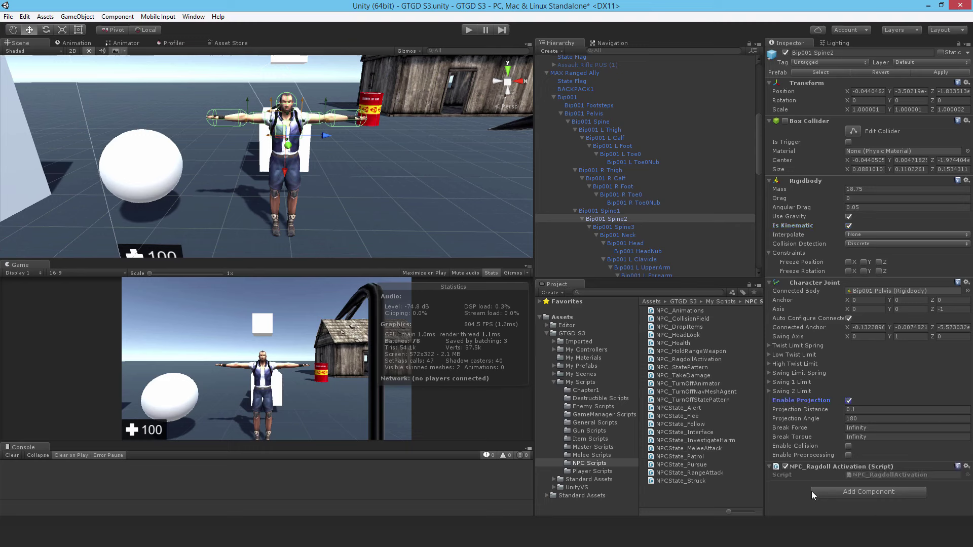
pyautogui.click(628, 244)
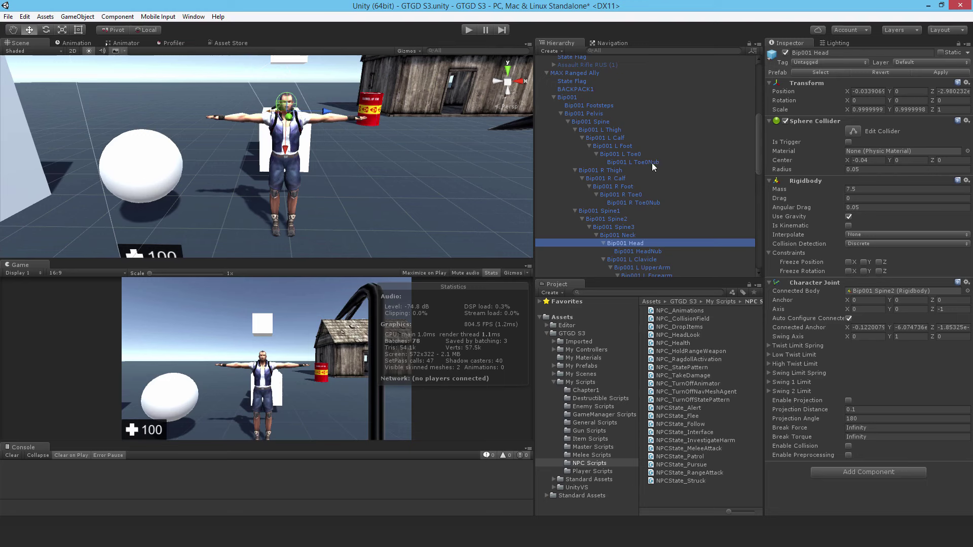
# Step: Select HitBox, view it from the front, and set Box Collider Size Y 1.8 and Center Y 0.9
pyautogui.scroll(-15, 652, 168)
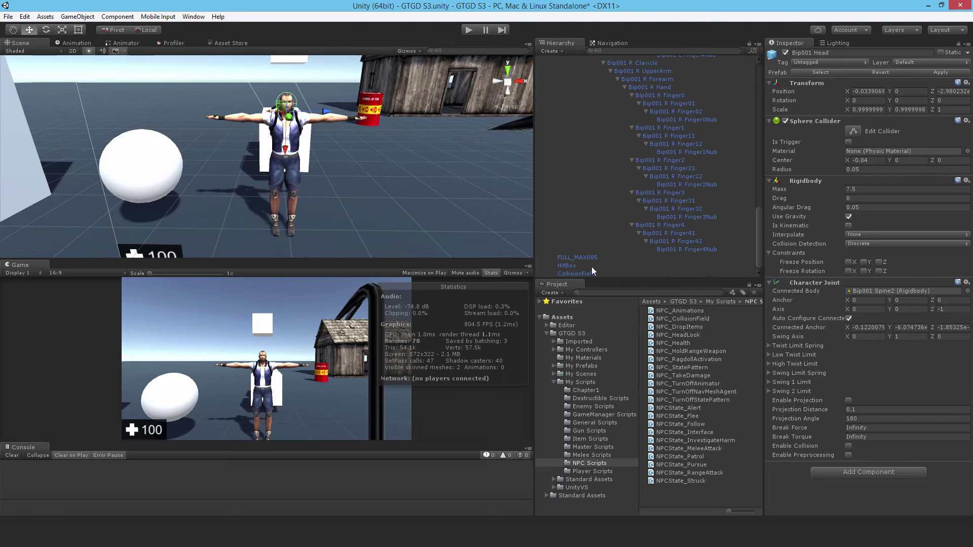
pyautogui.click(567, 266)
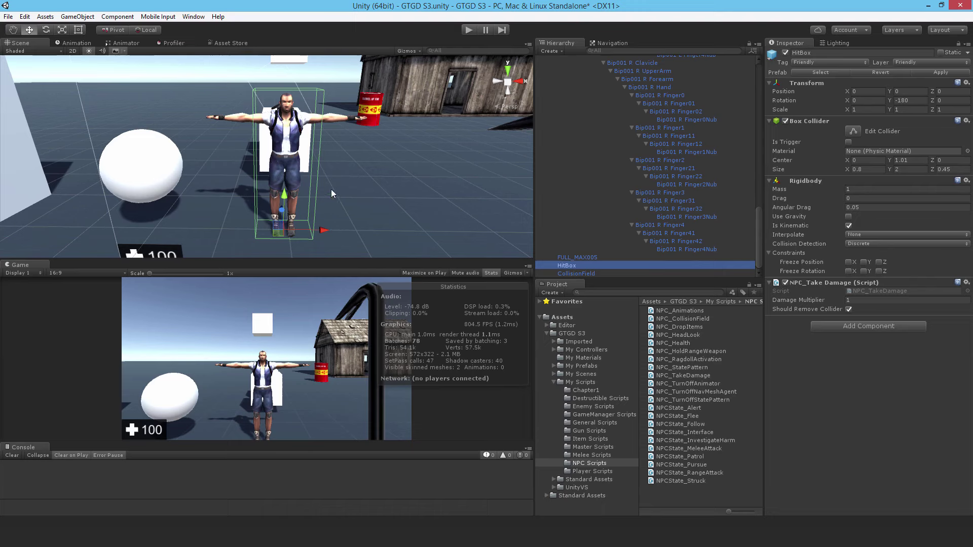
pyautogui.click(506, 81)
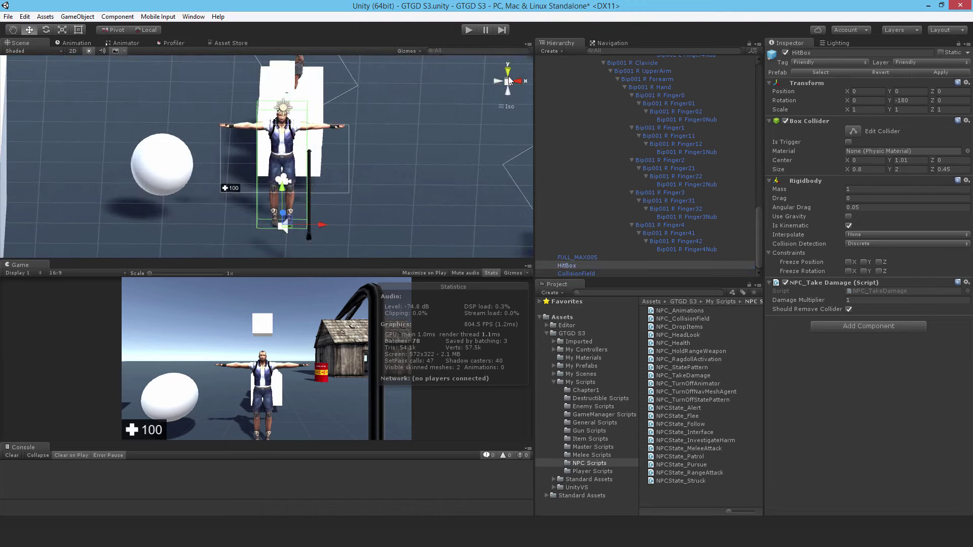
pyautogui.click(508, 76)
pyautogui.click(512, 78)
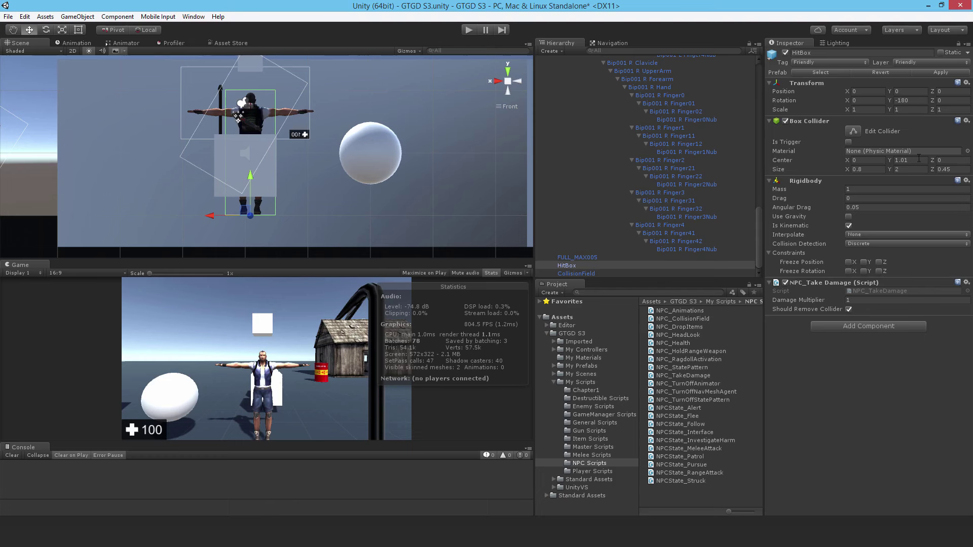
pyautogui.write('1.8')
pyautogui.write('.9')
# Step: Check the resized hitbox against the character from the right and back views
pyautogui.click(498, 82)
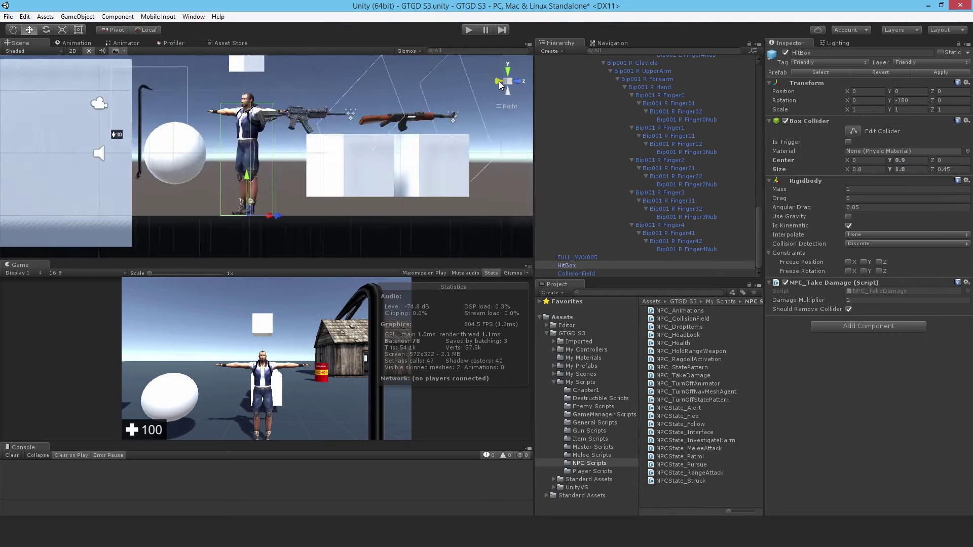
pyautogui.click(499, 83)
pyautogui.scroll(5, 279, 75)
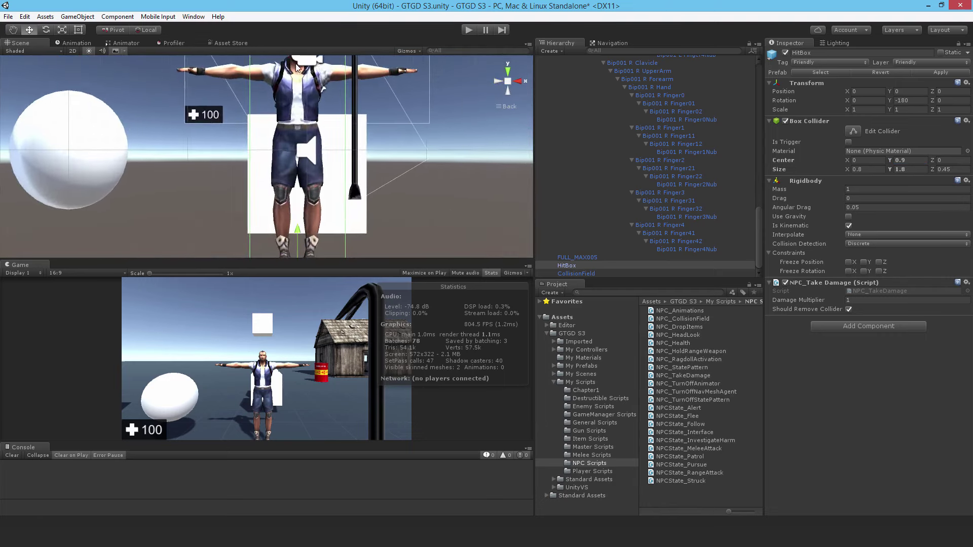
pyautogui.scroll(-3, 298, 69)
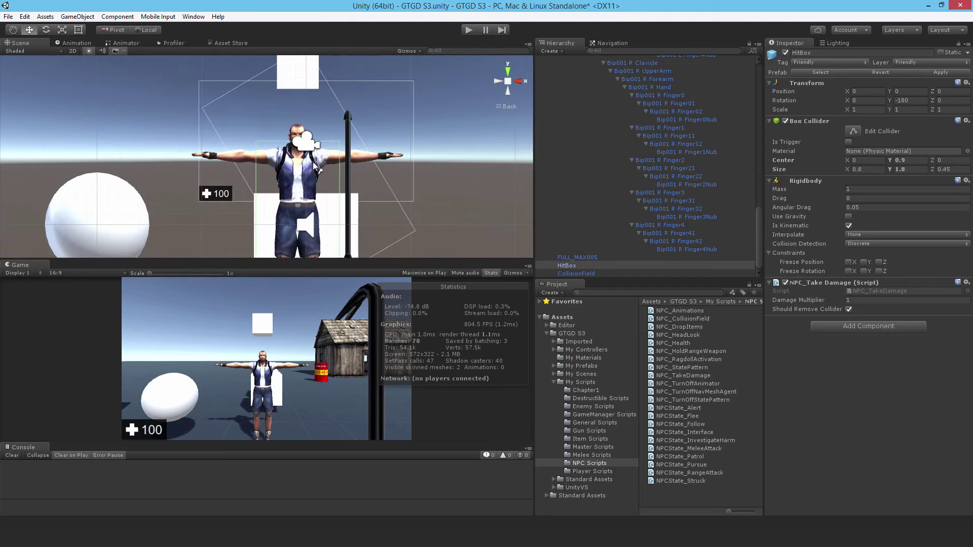
pyautogui.scroll(9, 654, 205)
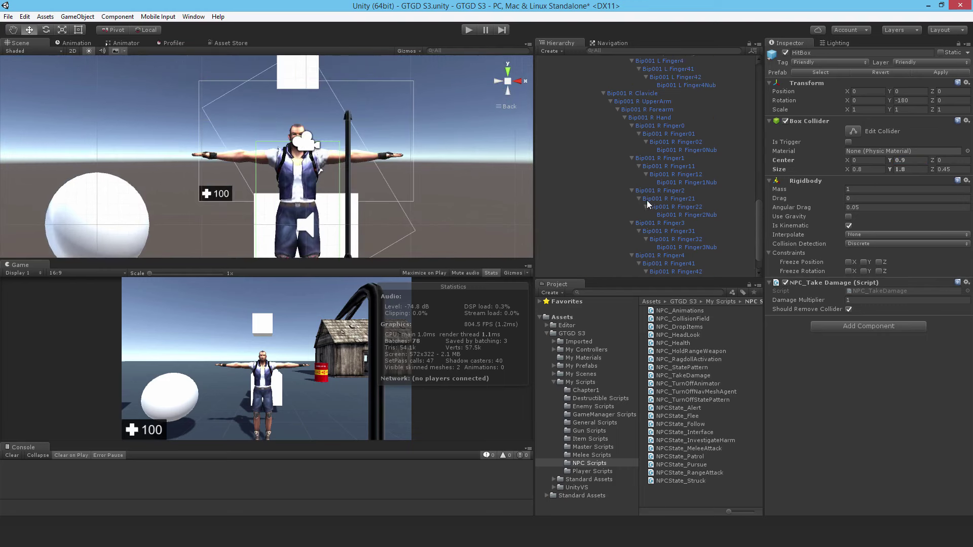
pyautogui.scroll(6, 657, 205)
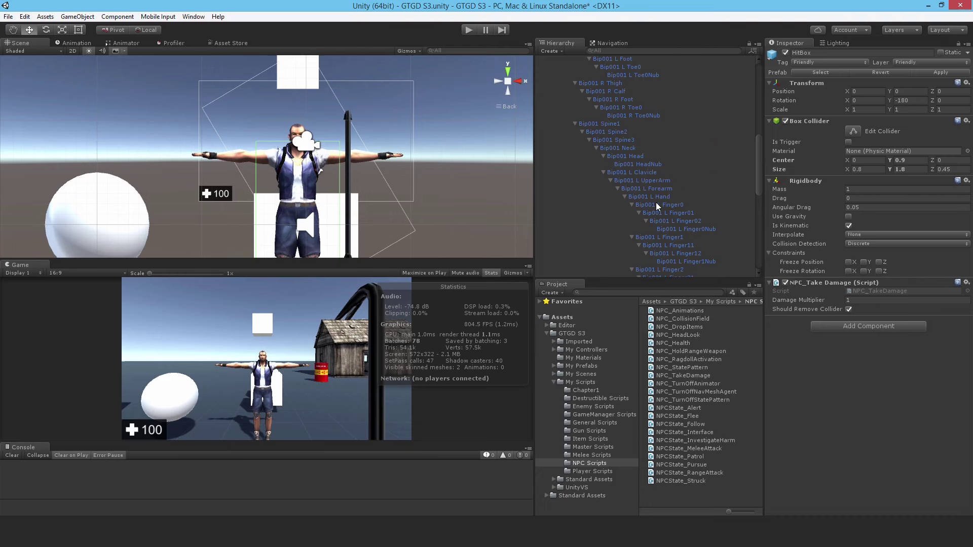
# Step: Tick Enable Projection on Bip001 Head's Character Joint and attach NPC_RagdollActivation
pyautogui.click(631, 217)
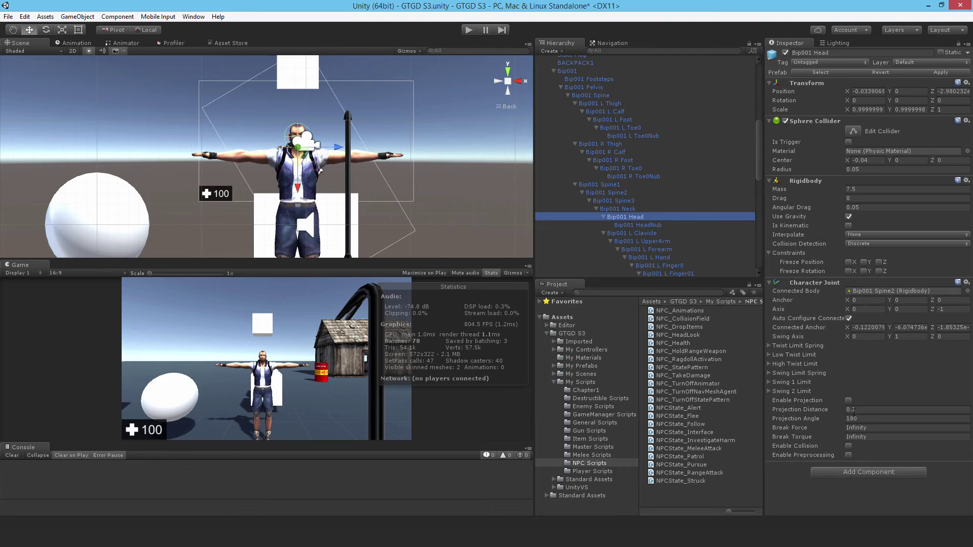
pyautogui.click(849, 401)
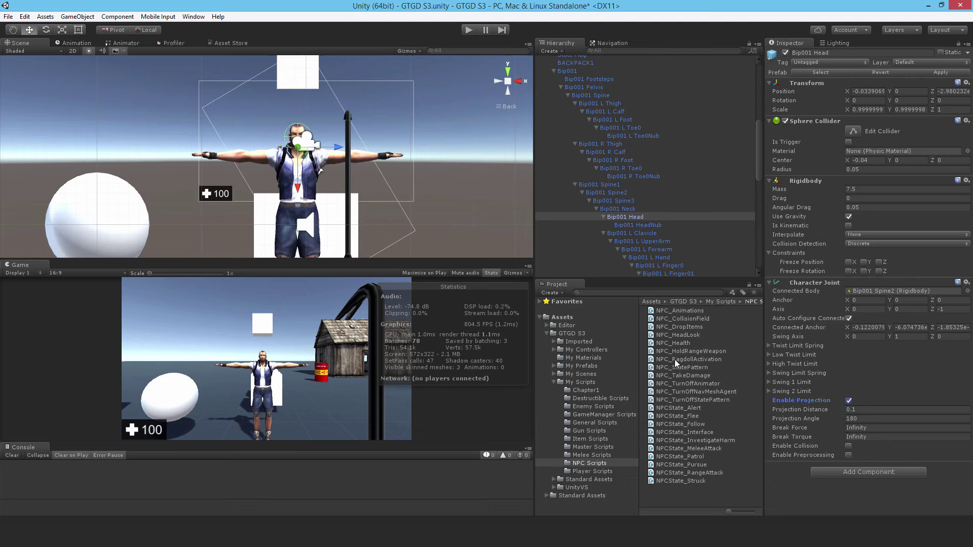
pyautogui.moveTo(675, 360); pyautogui.dragTo(831, 504)
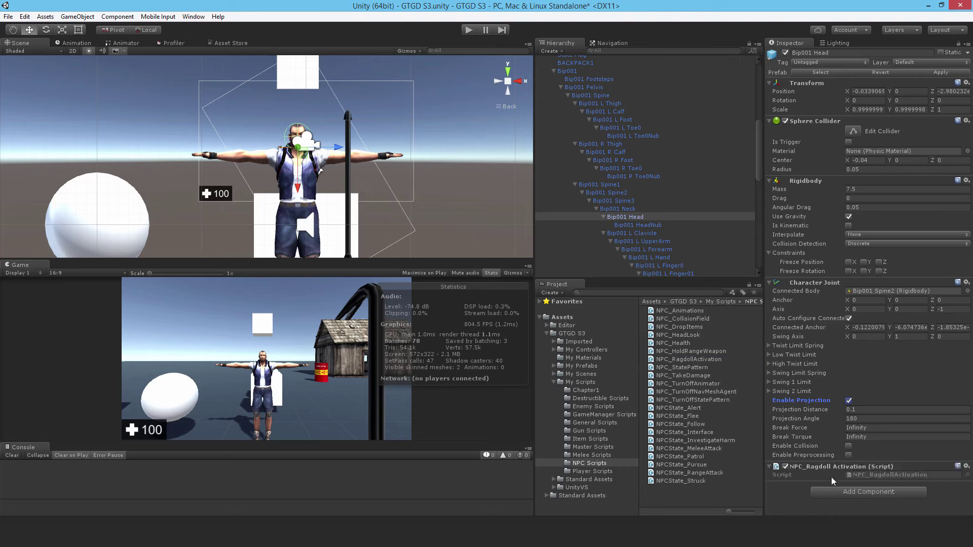
pyautogui.scroll(5, 658, 192)
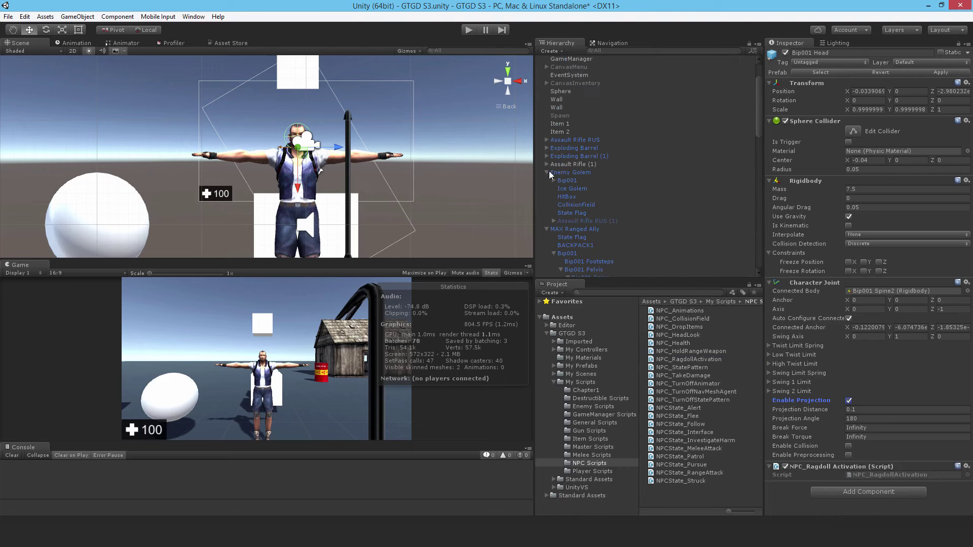
pyautogui.scroll(-3, 550, 172)
pyautogui.click(554, 89)
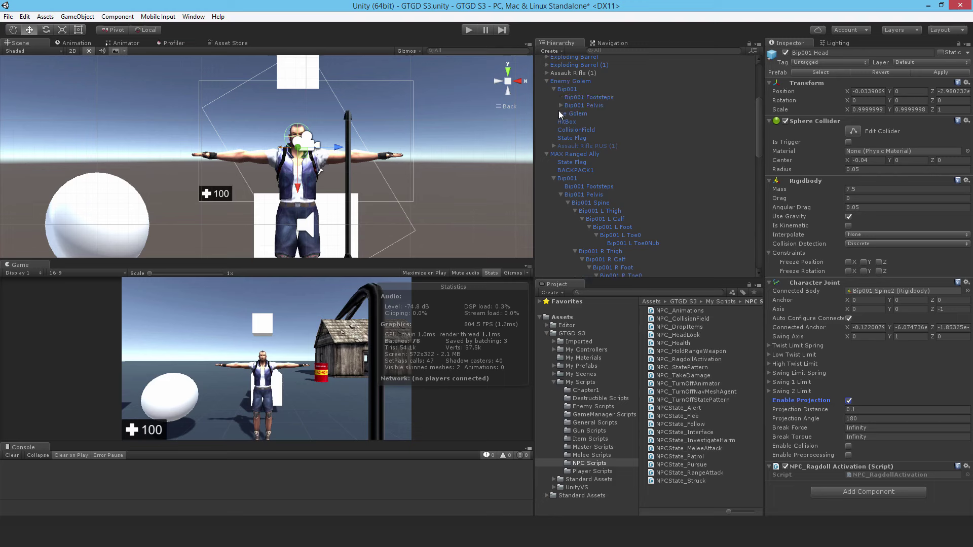
pyautogui.keyDown('alt'); pyautogui.click(561, 106); pyautogui.keyUp('alt')
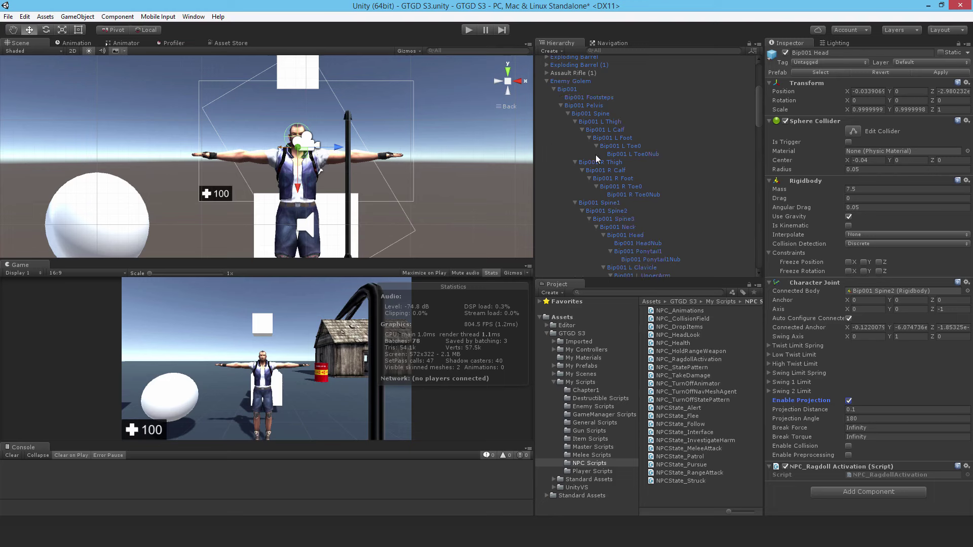
pyautogui.click(636, 235)
pyautogui.scroll(-2, 861, 324)
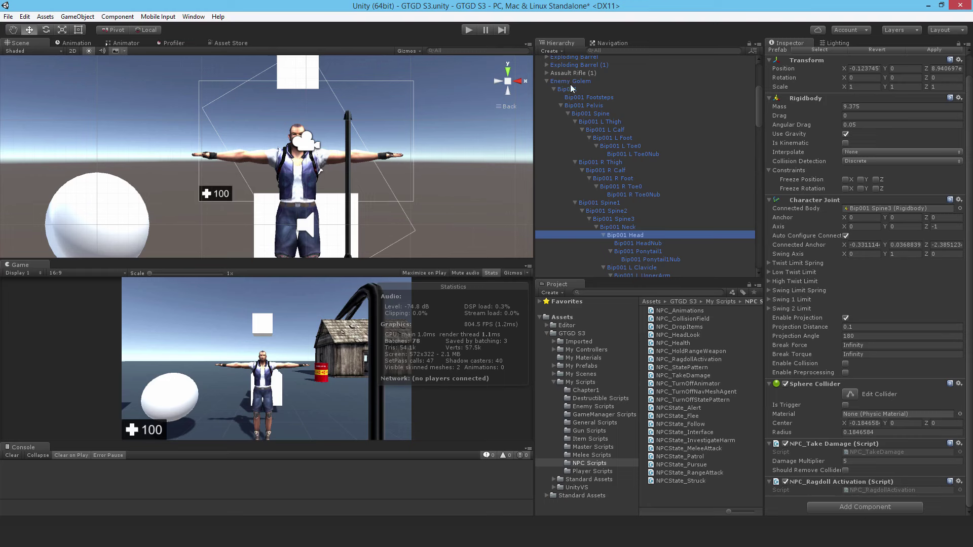
pyautogui.click(548, 81)
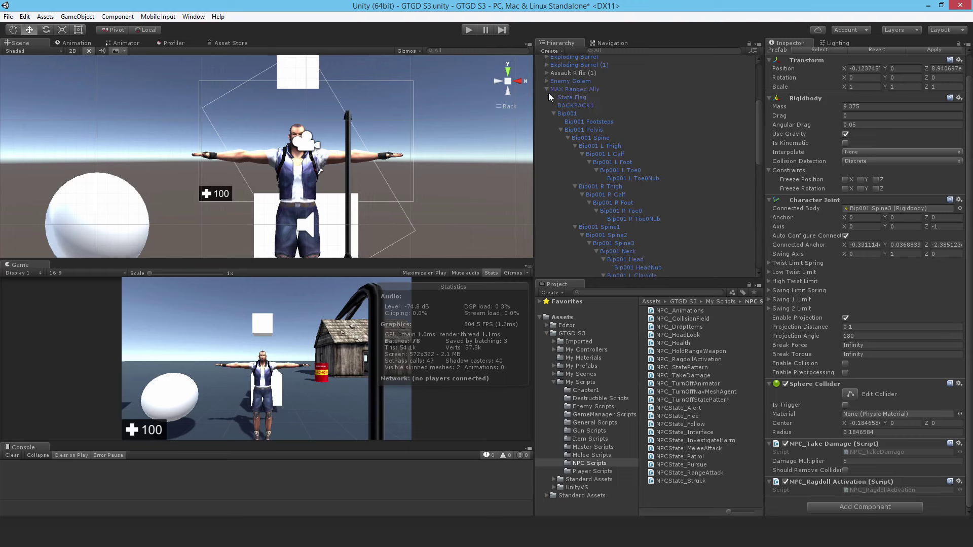
pyautogui.click(636, 258)
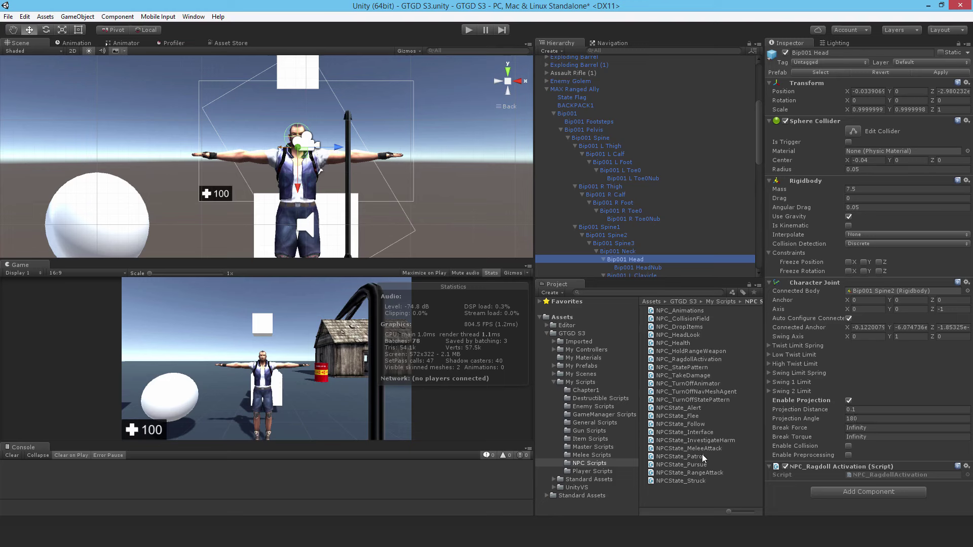
# Step: Add NPC_TakeDamage to Bip001 Head with Damage Multiplier 5 and Should Remove Collider ticked
pyautogui.moveTo(681, 377); pyautogui.dragTo(846, 512)
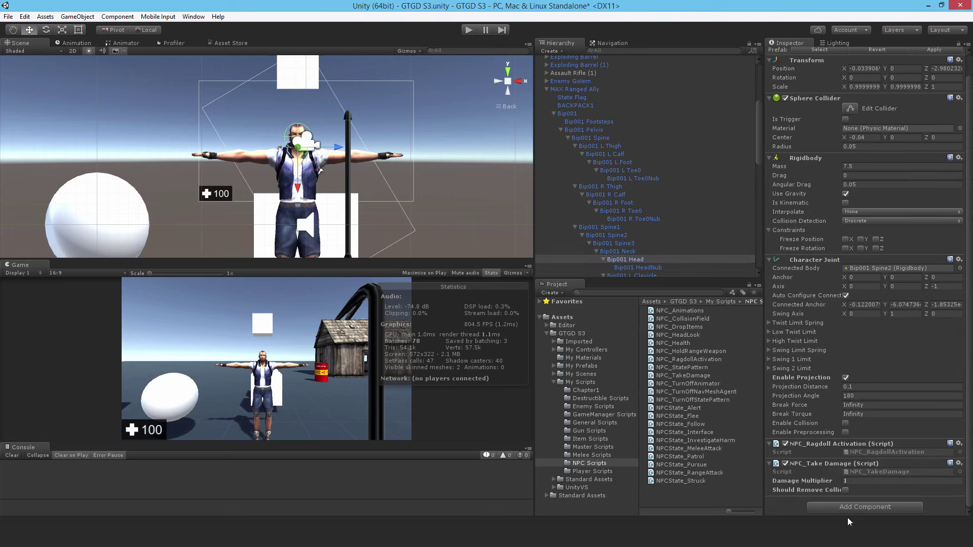
pyautogui.click(853, 482)
pyautogui.write('5')
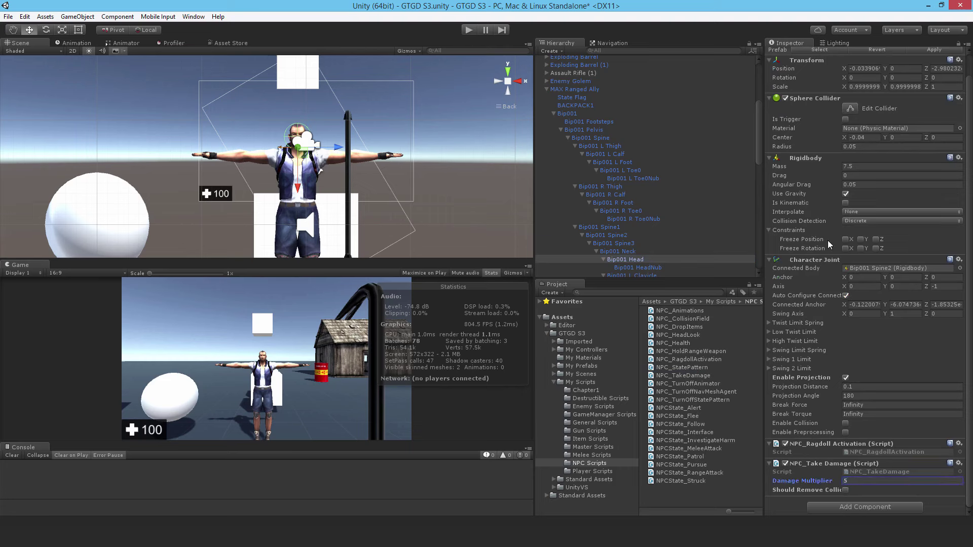
pyautogui.click(845, 490)
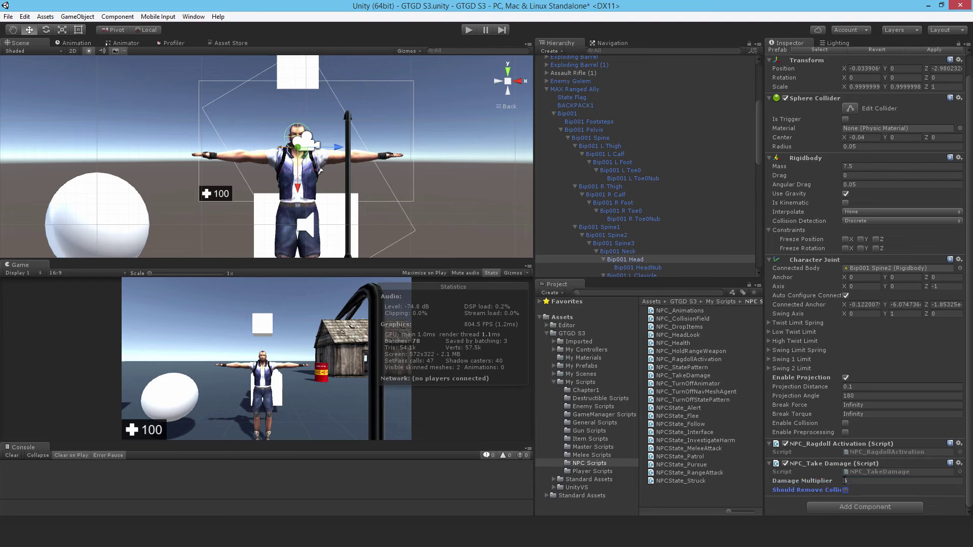
pyautogui.scroll(-3, 631, 162)
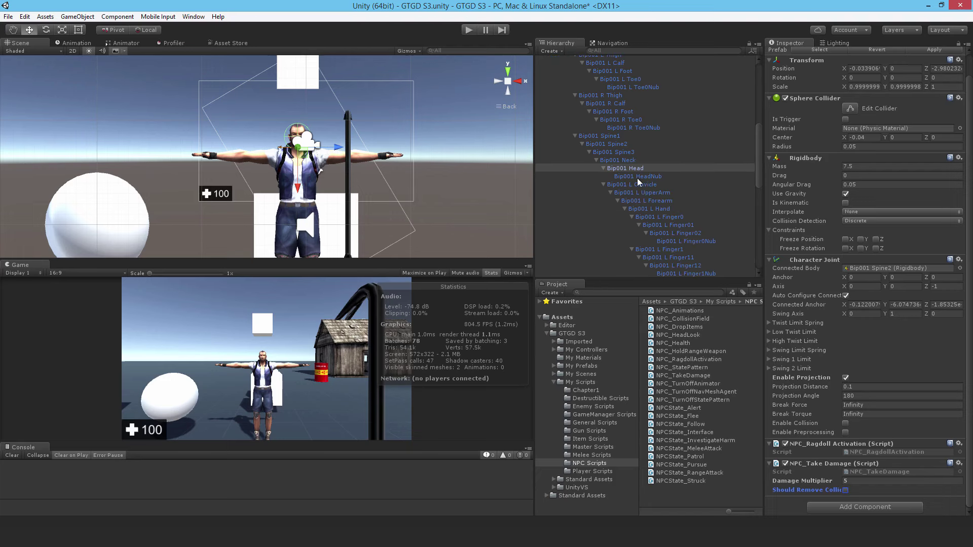
pyautogui.click(646, 191)
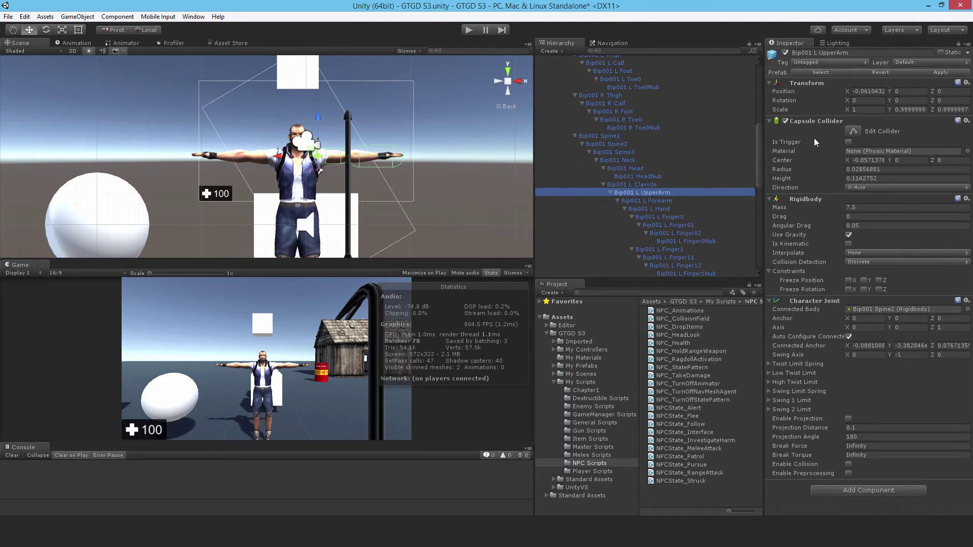
# Step: Make Bip001 L UpperArm kinematic with joint projection on and NPC_RagdollActivation attached
pyautogui.click(785, 121)
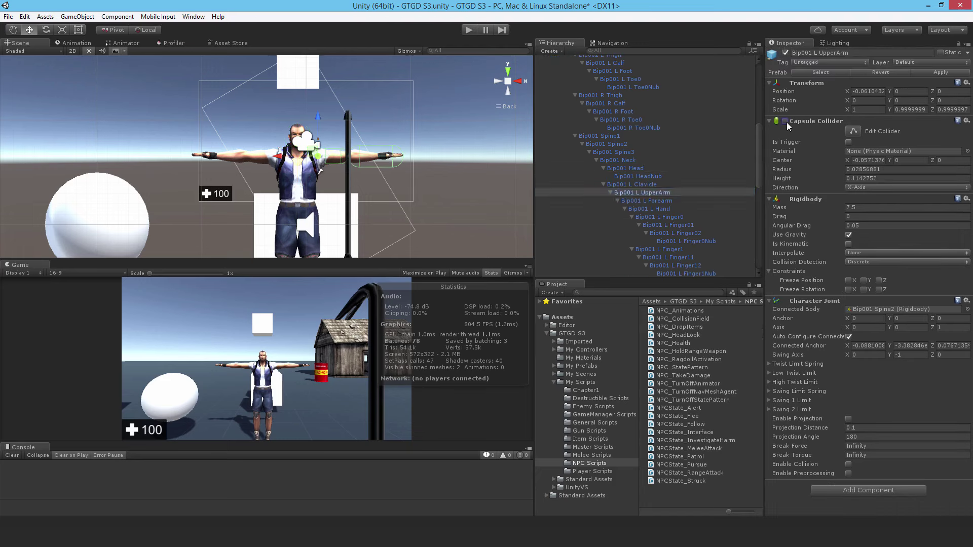
pyautogui.click(848, 244)
pyautogui.click(848, 419)
pyautogui.click(625, 170)
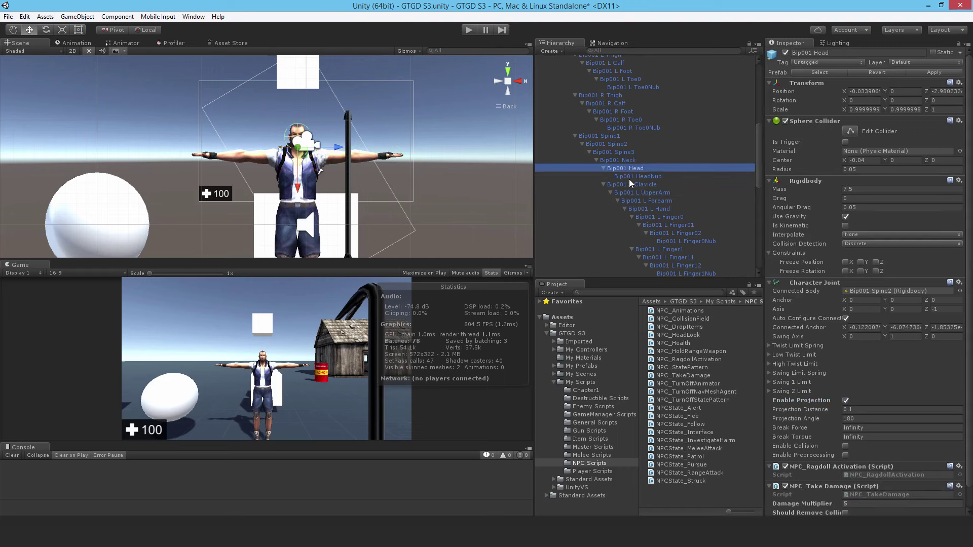
pyautogui.click(649, 192)
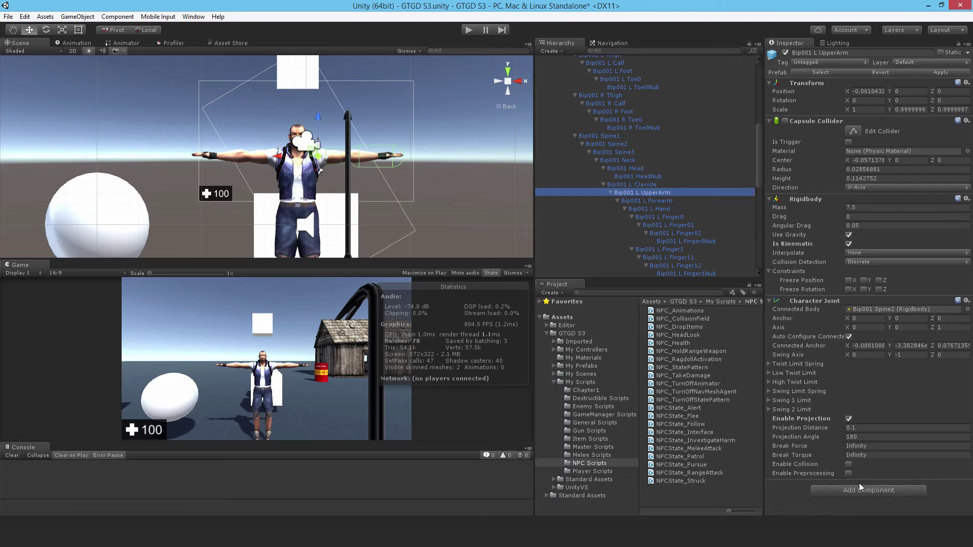
pyautogui.moveTo(692, 359); pyautogui.dragTo(846, 513)
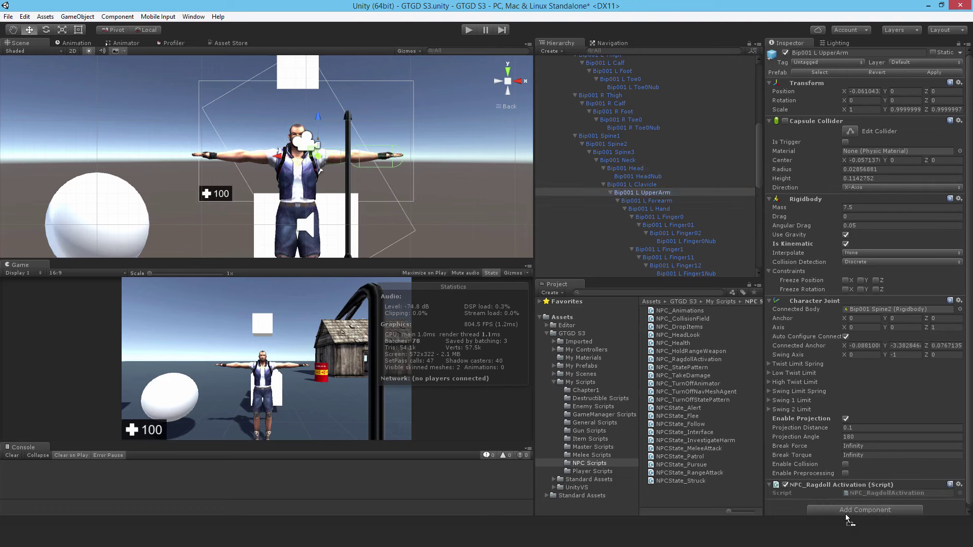
# Step: Make Bip001 L Forearm kinematic with joint projection on and NPC_RagdollActivation attached
pyautogui.click(643, 199)
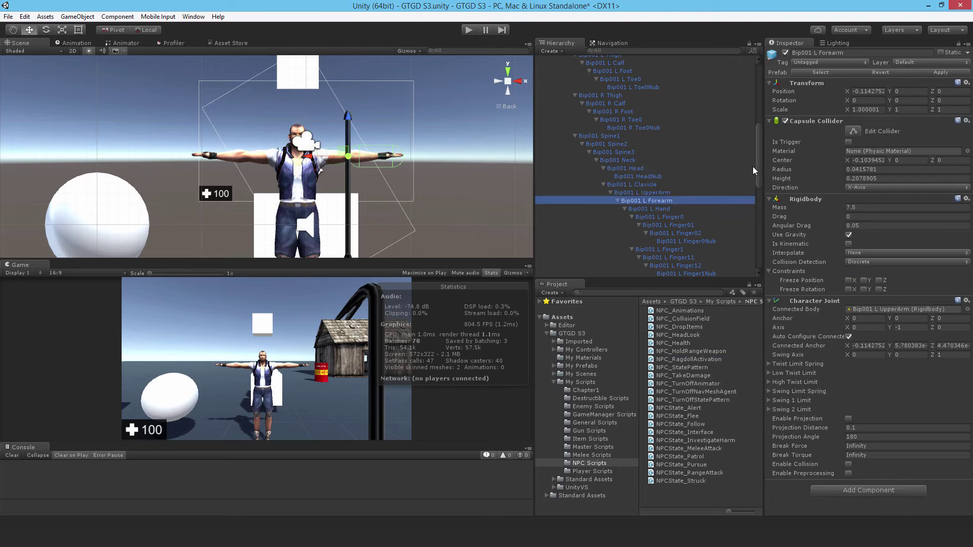
pyautogui.click(785, 121)
pyautogui.click(849, 245)
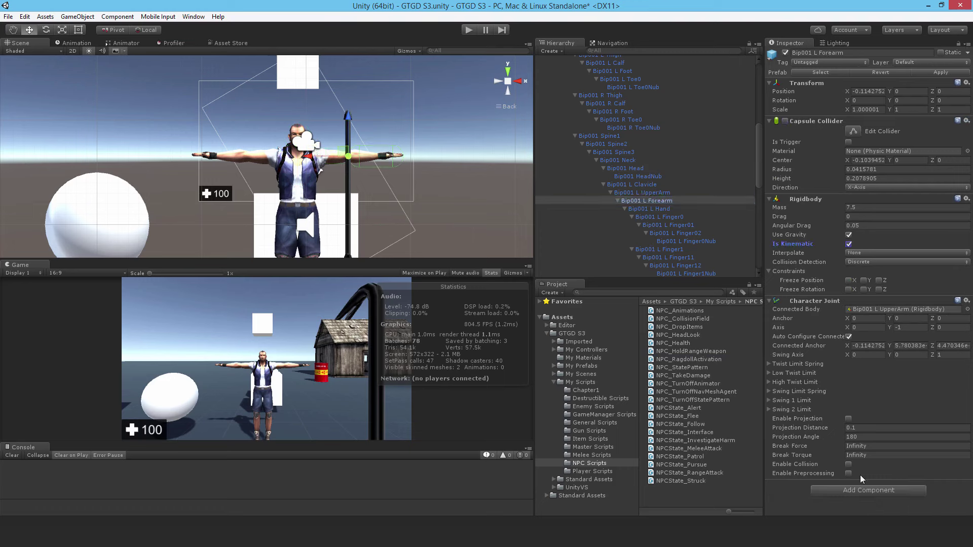
pyautogui.click(850, 419)
pyautogui.moveTo(696, 359); pyautogui.dragTo(813, 510)
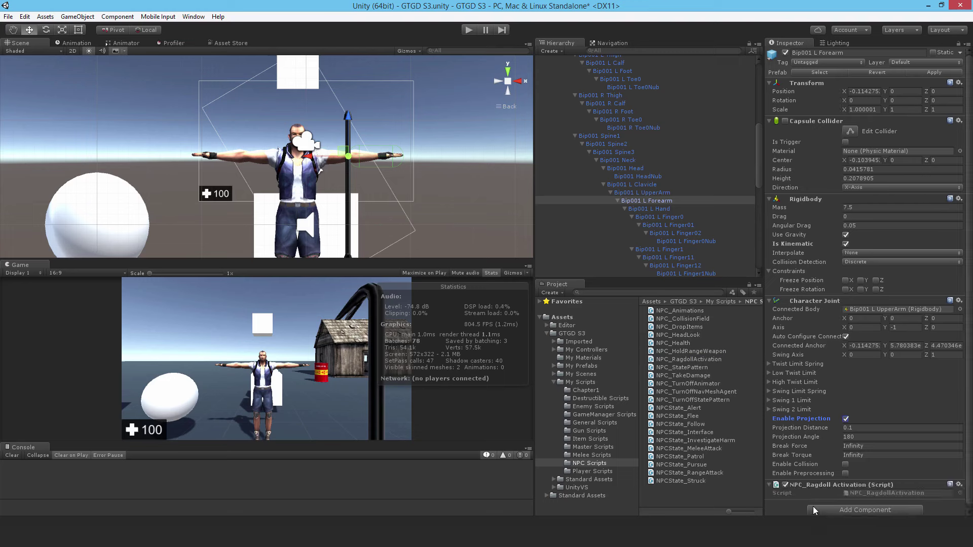
# Step: Compare with the Enemy Golem's Bip001 Head settings for reference
pyautogui.click(635, 168)
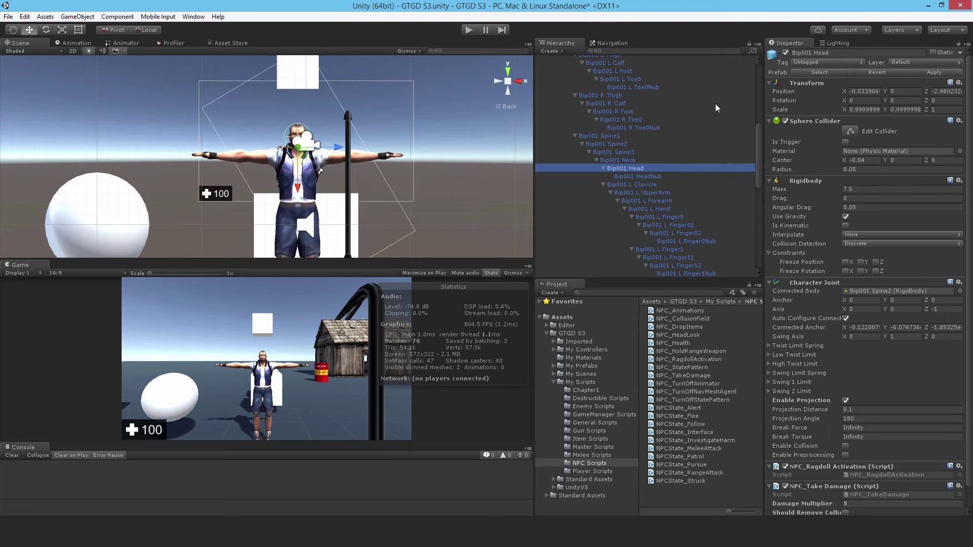
pyautogui.scroll(5, 709, 122)
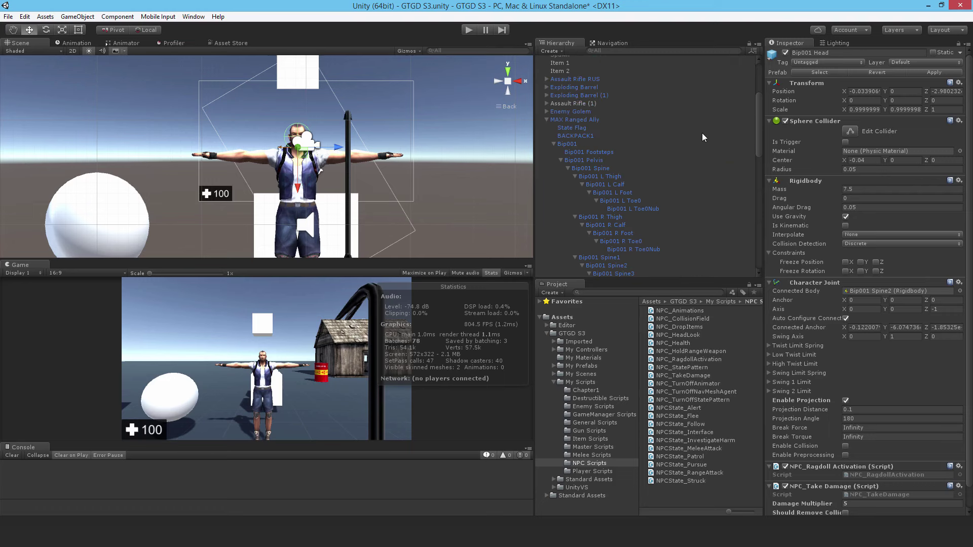
pyautogui.click(547, 113)
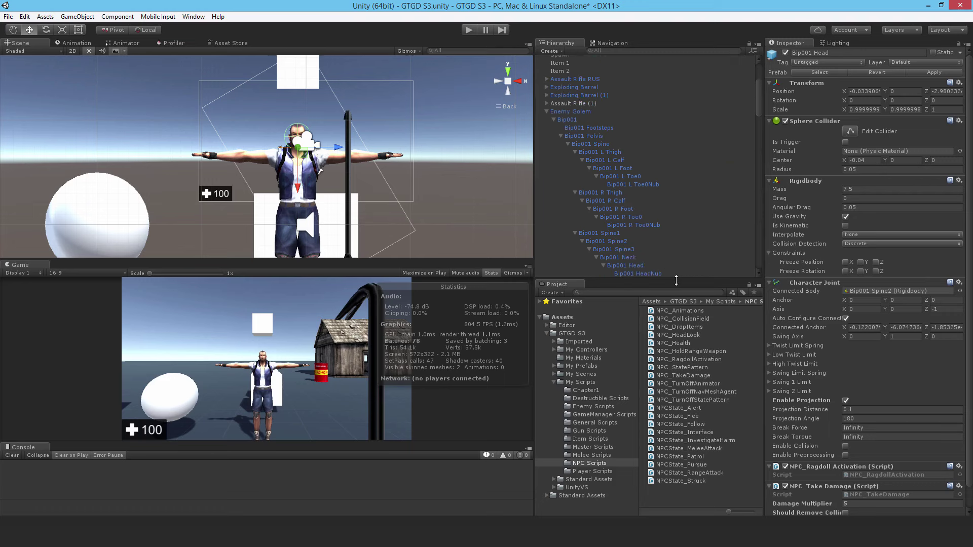
pyautogui.click(626, 266)
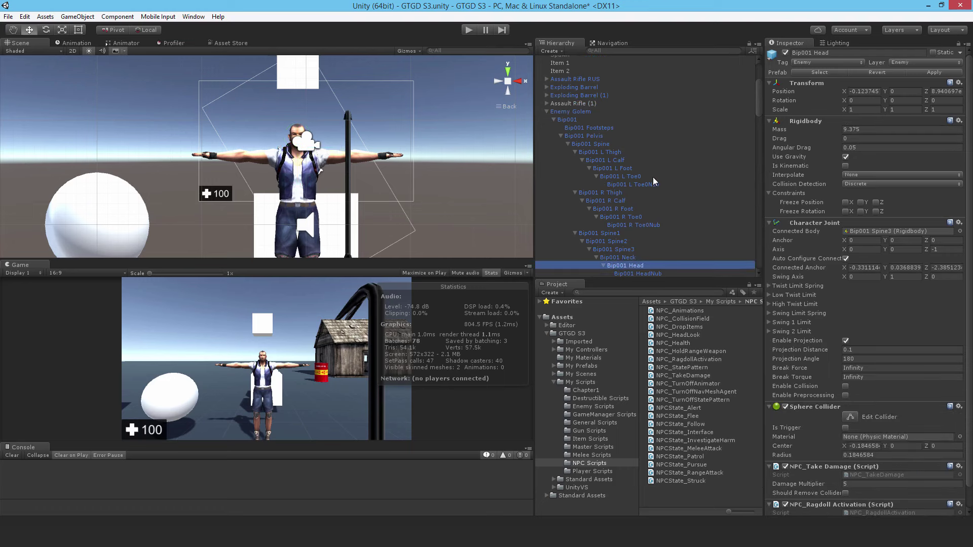
pyautogui.scroll(-3, 653, 177)
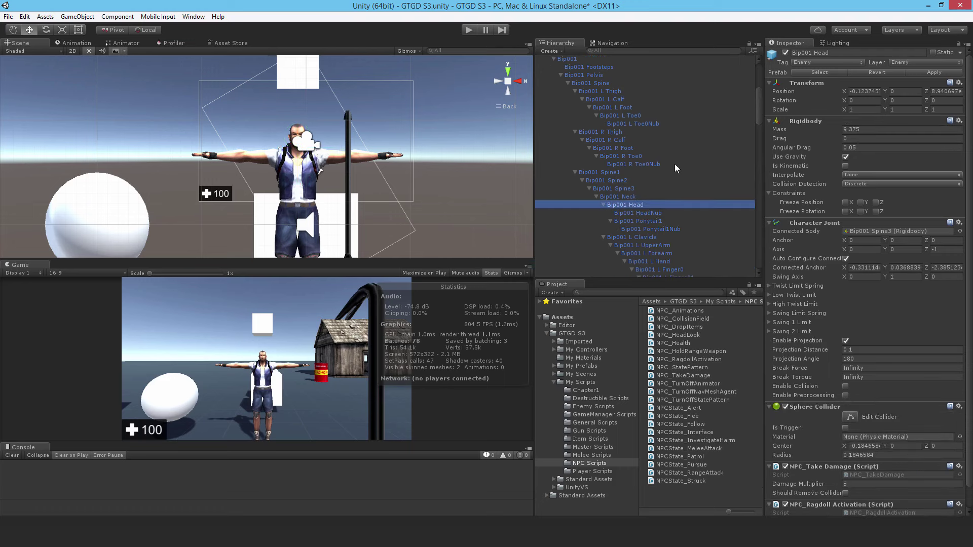
pyautogui.scroll(-10, 640, 187)
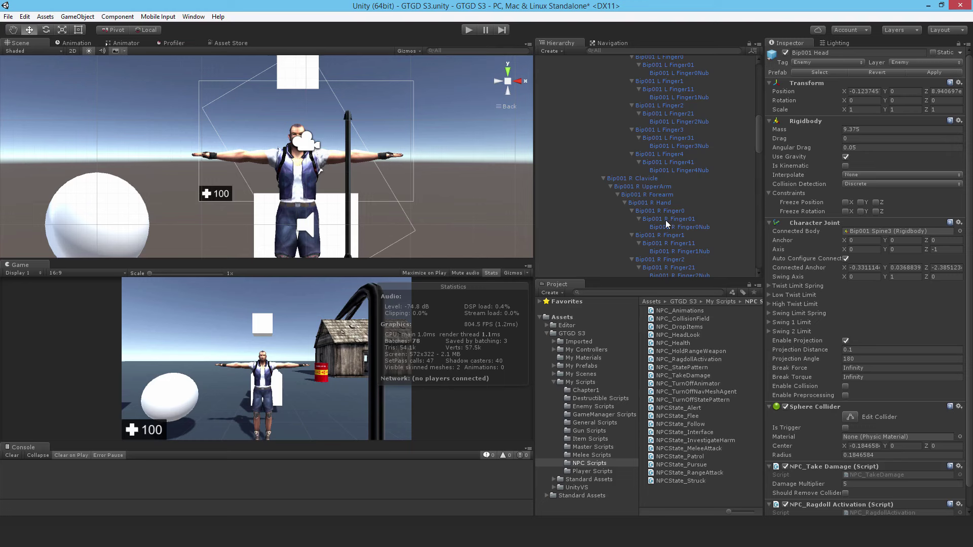
pyautogui.scroll(5, 665, 220)
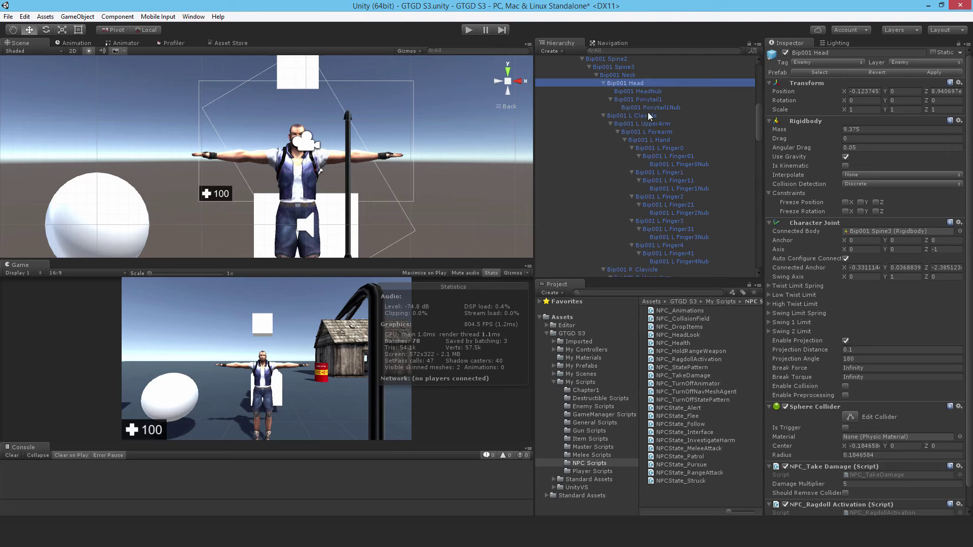
pyautogui.scroll(8, 665, 202)
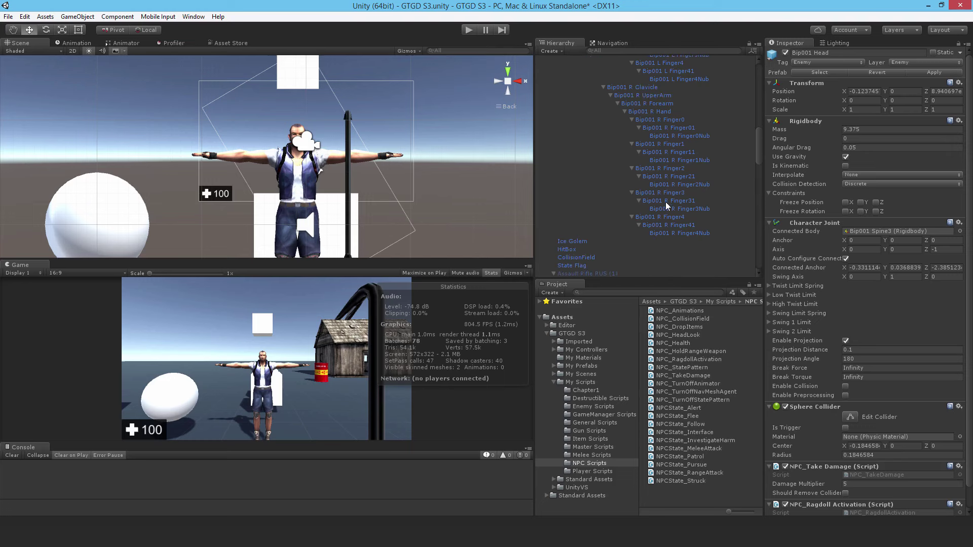
pyautogui.click(546, 82)
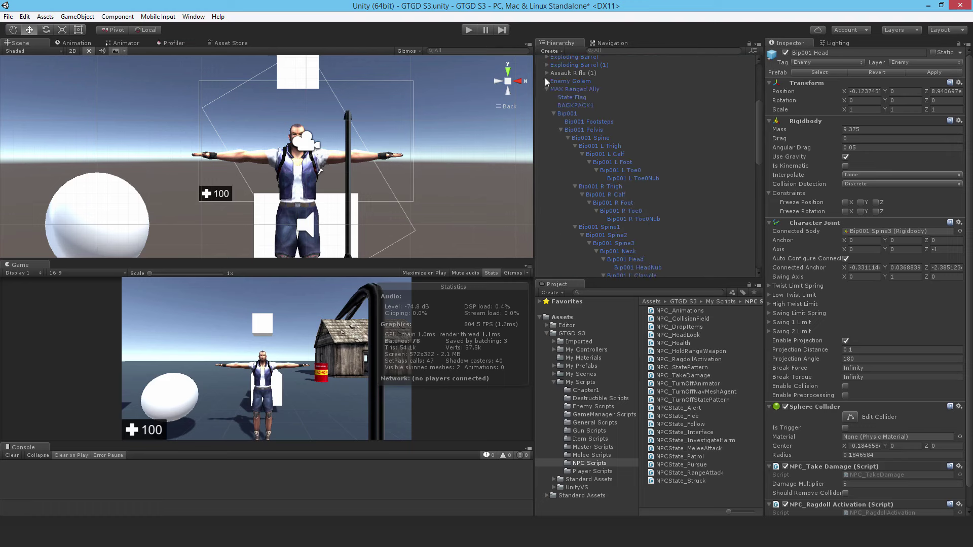
# Step: Set MAX Ranged Ally's Bip001 Head Tag and Layer to Friendly, confirming the layer change
pyautogui.click(639, 261)
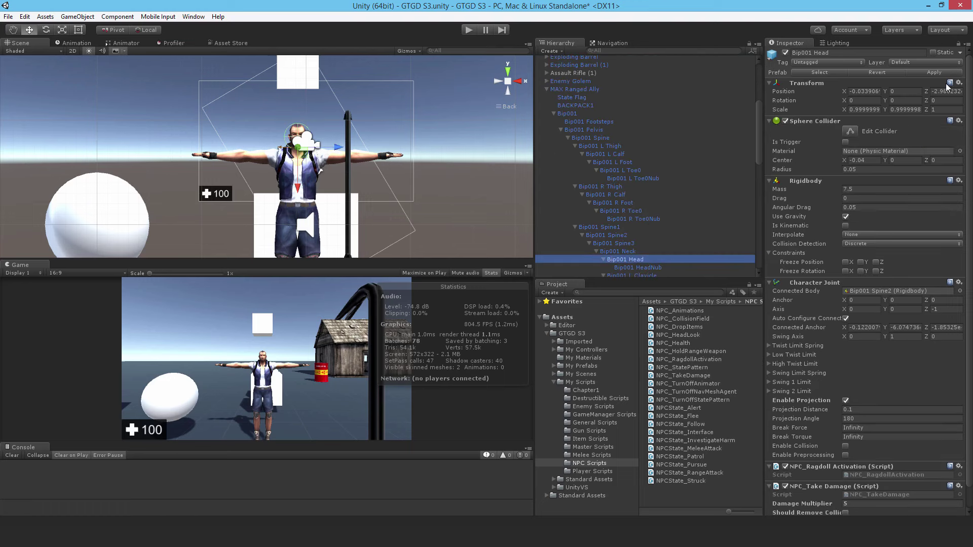
pyautogui.click(843, 63)
pyautogui.click(817, 185)
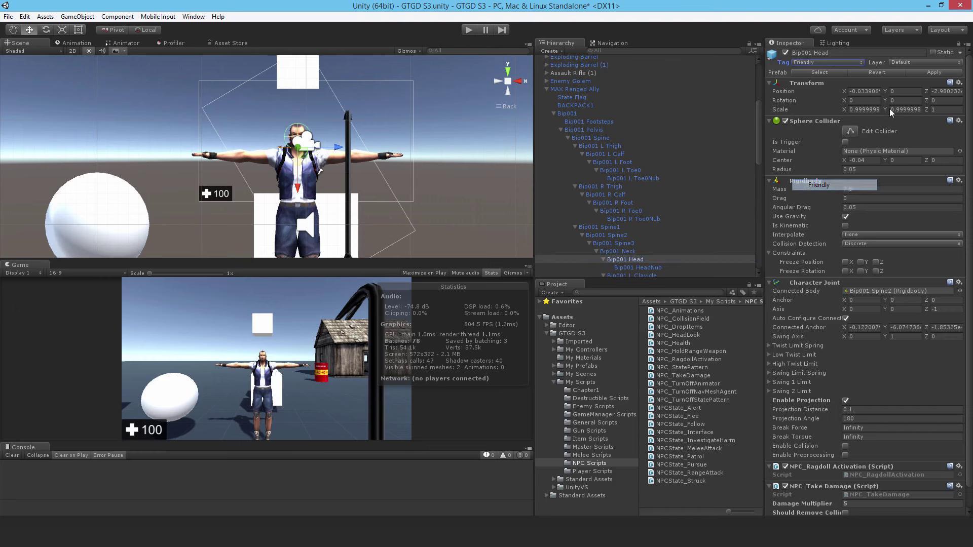
pyautogui.click(921, 62)
pyautogui.click(905, 186)
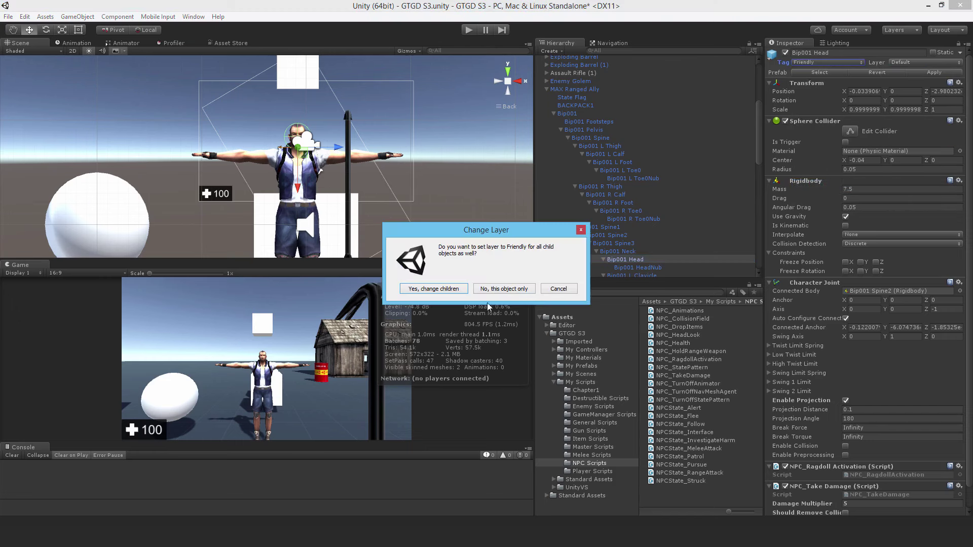
pyautogui.click(505, 289)
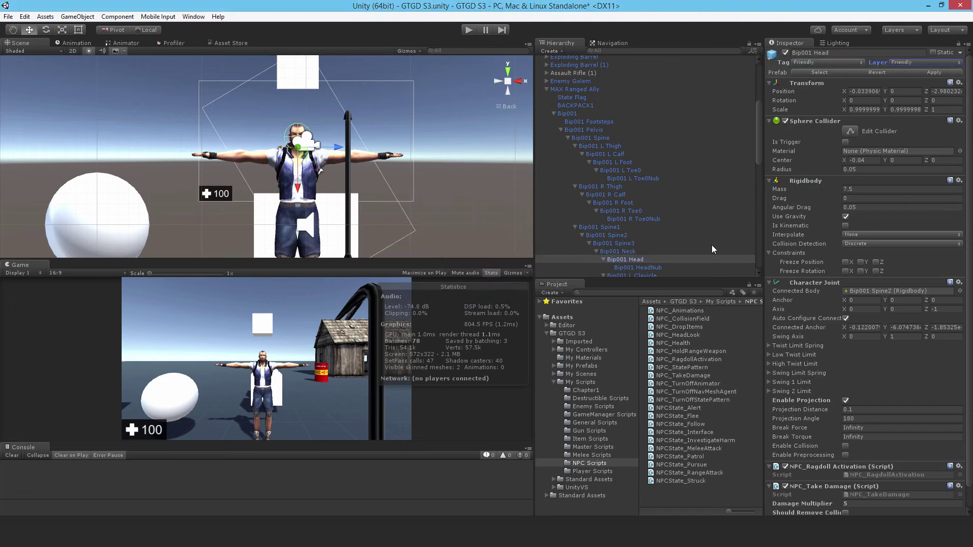
# Step: Review the head and left arm bones' settings as a reference
pyautogui.click(634, 258)
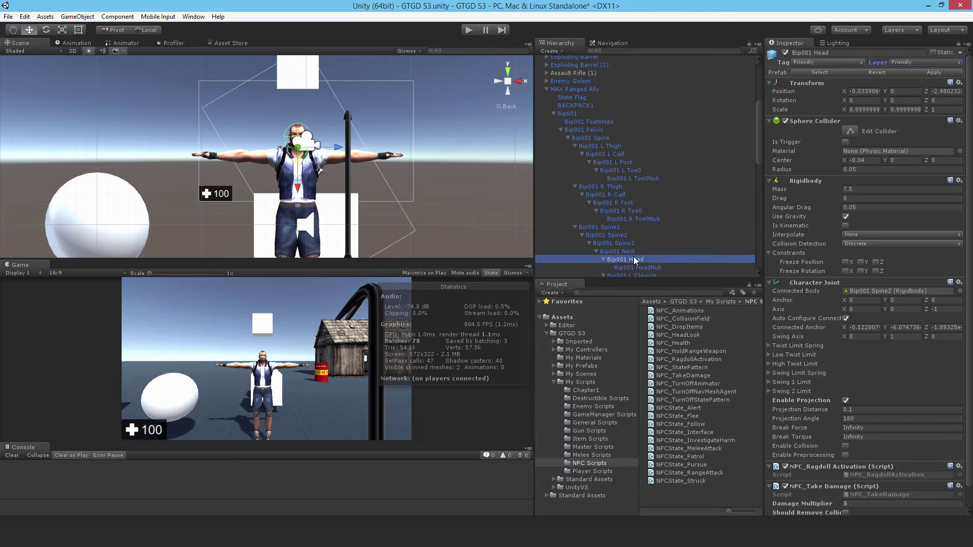
pyautogui.scroll(-5, 634, 253)
pyautogui.click(650, 161)
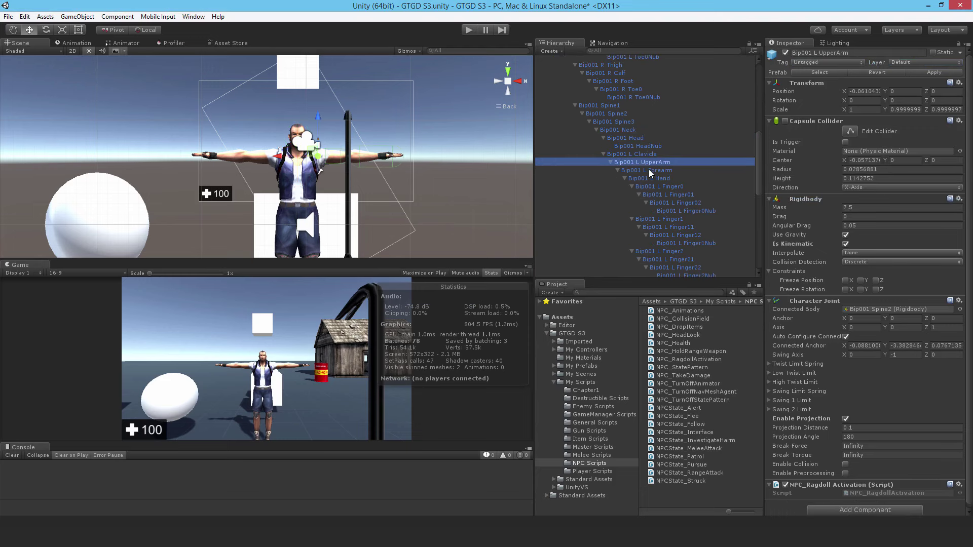
pyautogui.click(649, 169)
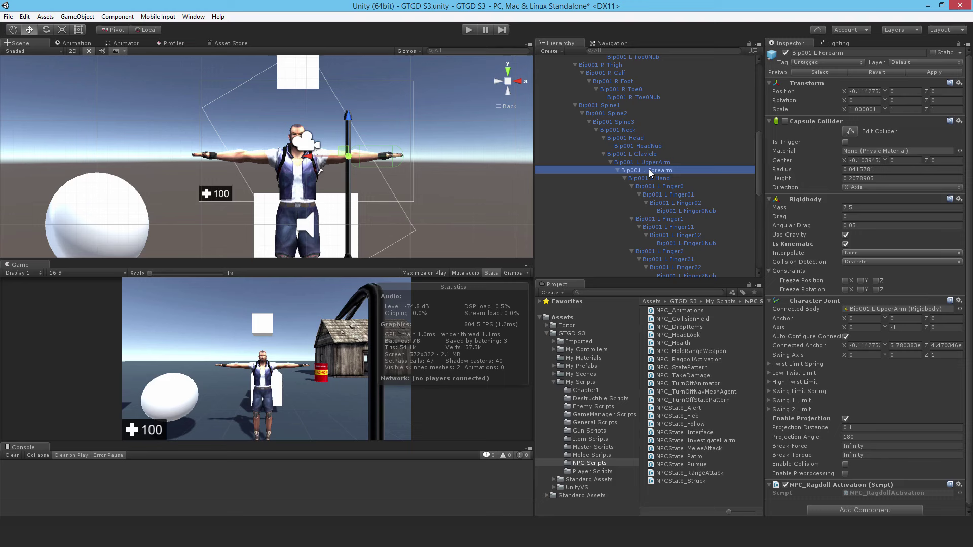
pyautogui.scroll(-6, 649, 169)
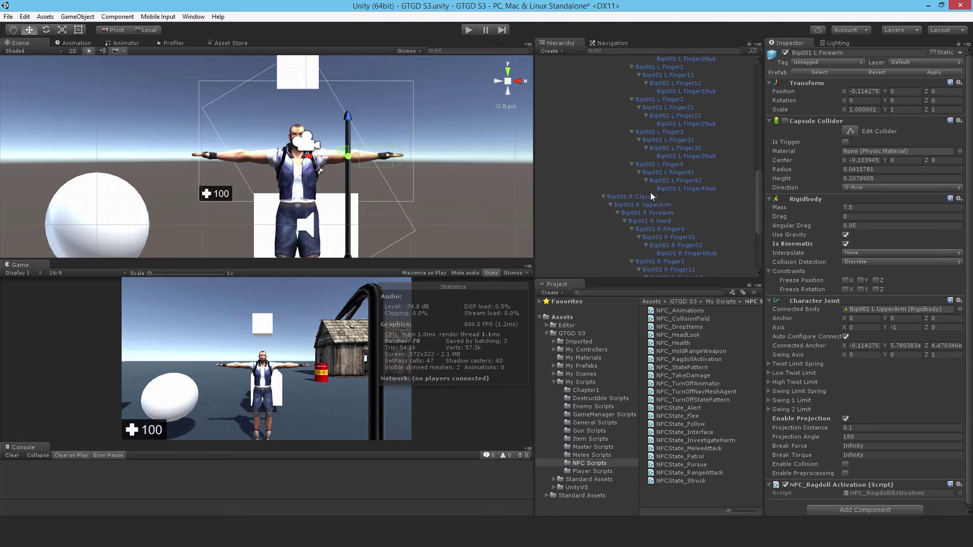
# Step: Make Bip001 R UpperArm kinematic with joint projection on and NPC_RagdollActivation attached
pyautogui.click(652, 206)
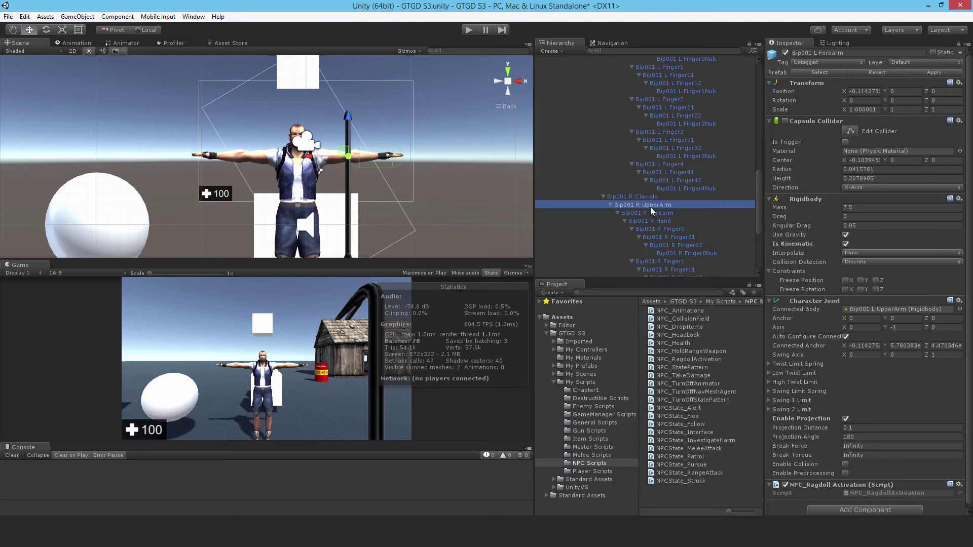
pyautogui.click(785, 121)
pyautogui.click(849, 244)
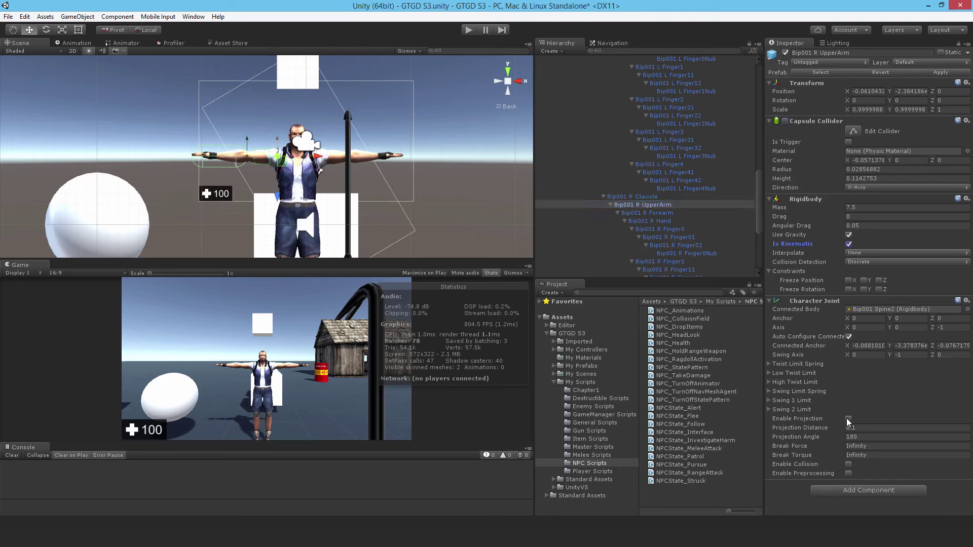
pyautogui.click(849, 419)
pyautogui.moveTo(695, 359); pyautogui.dragTo(849, 512)
# Step: Make Bip001 R Forearm kinematic with joint projection on and NPC_RagdollActivation attached
pyautogui.click(662, 213)
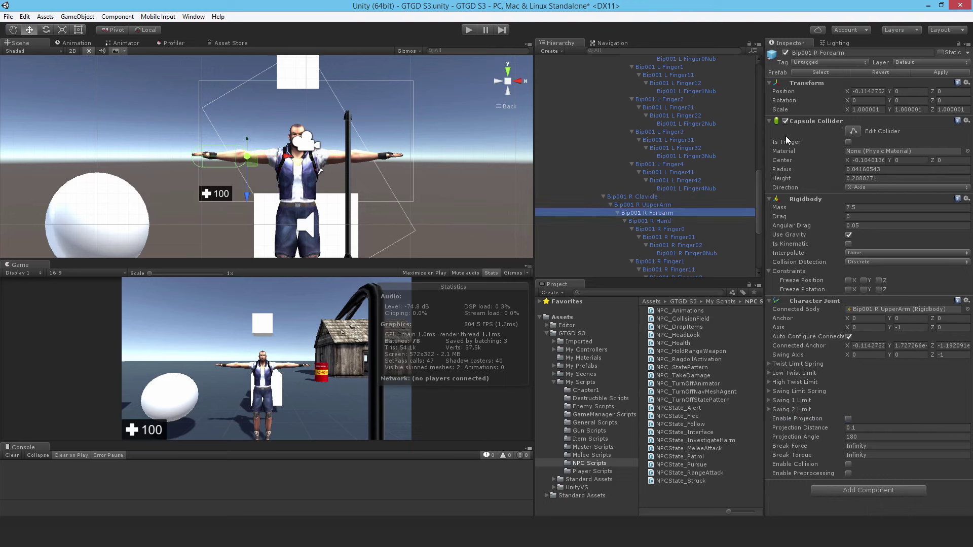
pyautogui.click(786, 121)
pyautogui.click(849, 244)
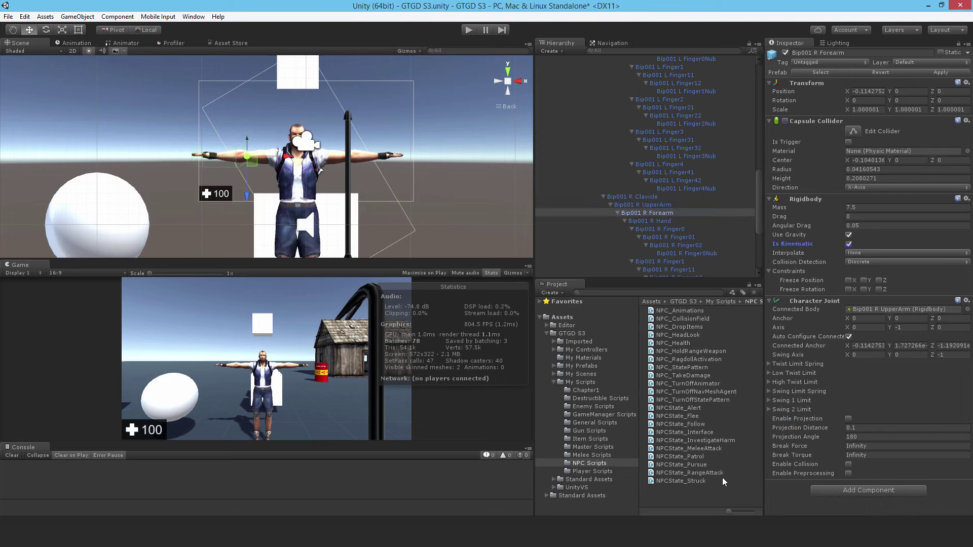
pyautogui.click(848, 419)
pyautogui.moveTo(676, 359); pyautogui.dragTo(811, 506)
pyautogui.scroll(-6, 656, 217)
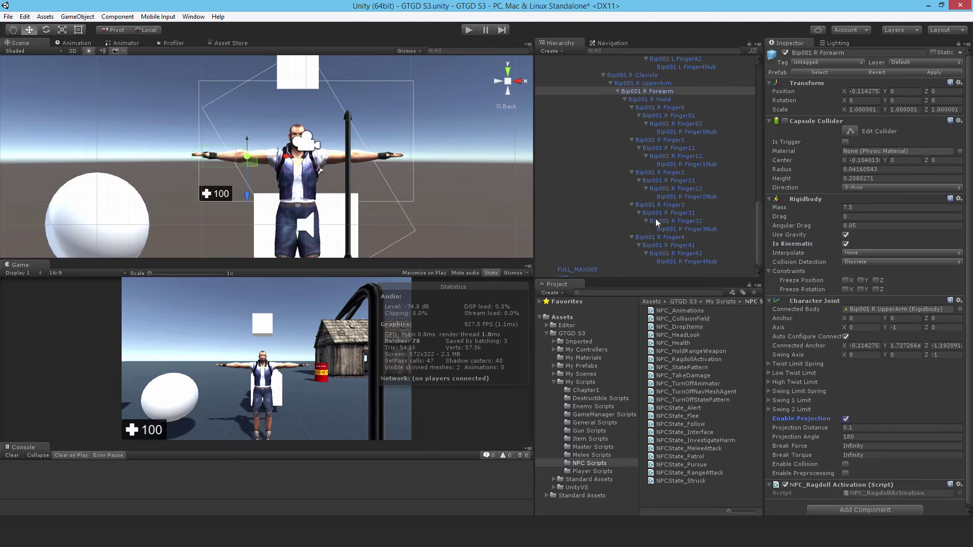
pyautogui.scroll(20, 658, 214)
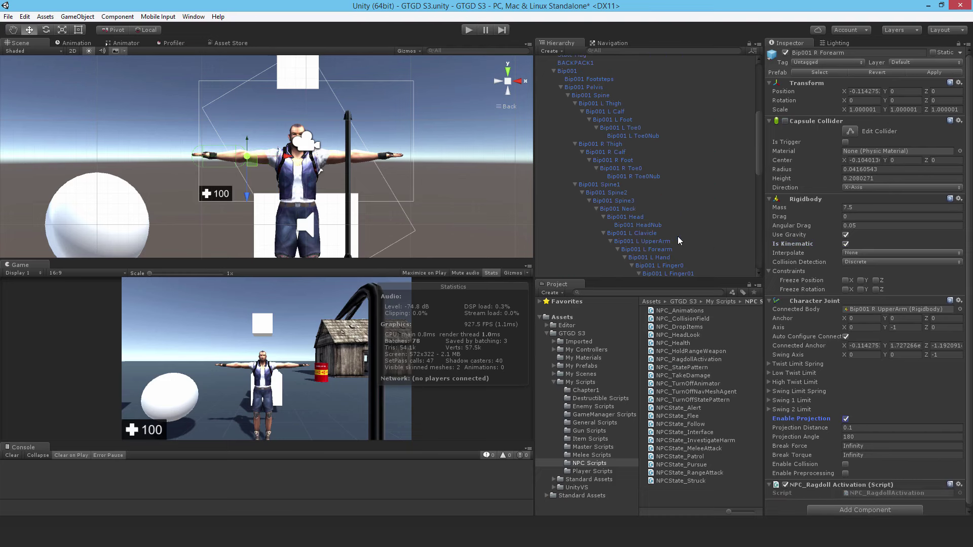
# Step: Apply the bone changes to the prefab and inspect the HitBox and CollisionField children
pyautogui.click(930, 74)
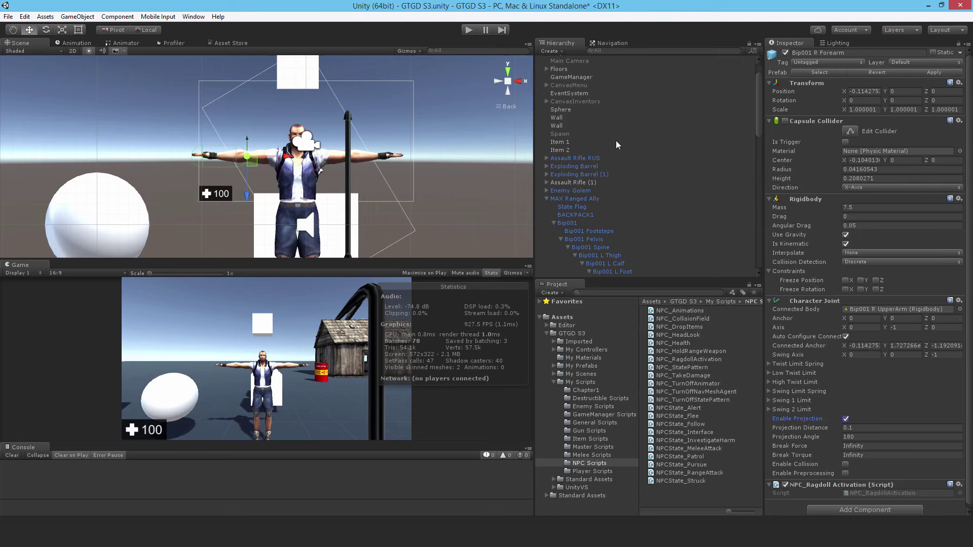
pyautogui.click(547, 199)
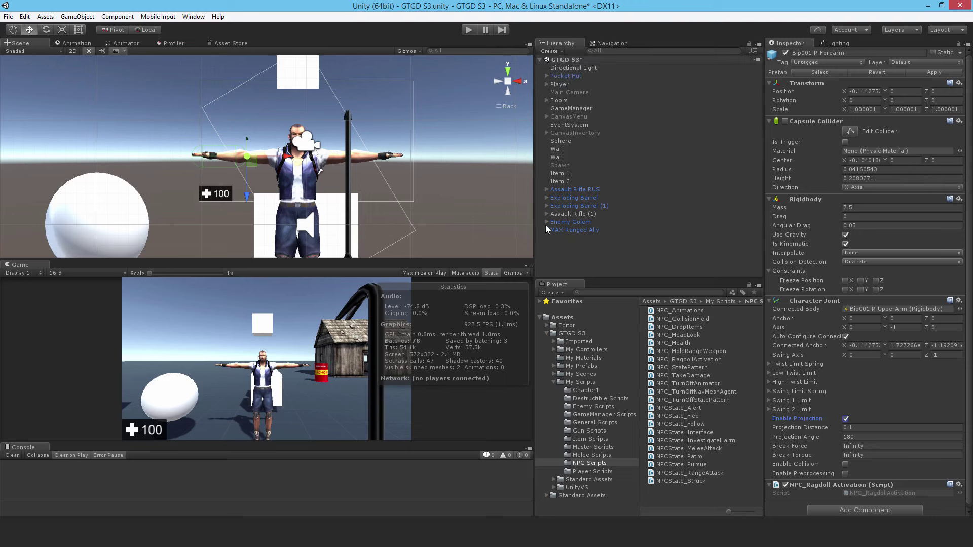
pyautogui.click(546, 230)
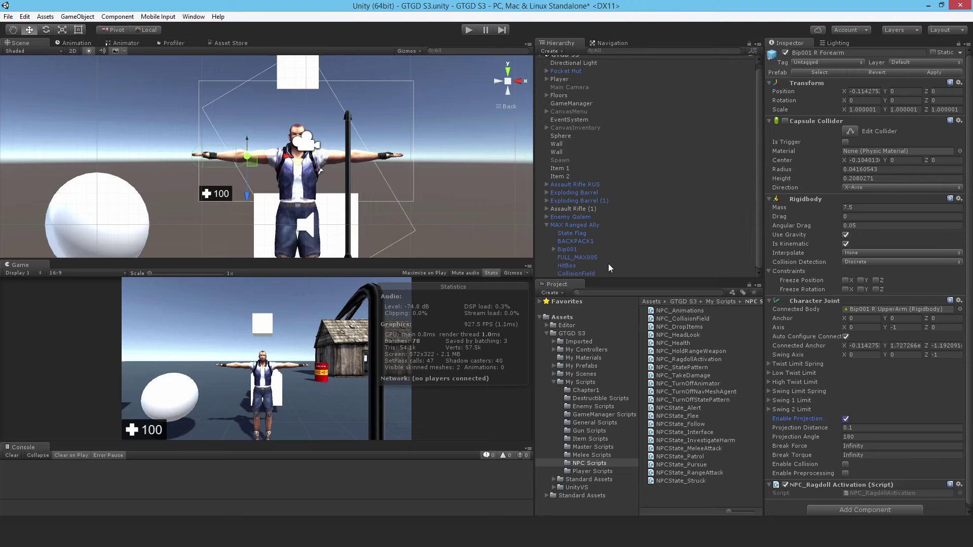
pyautogui.click(566, 267)
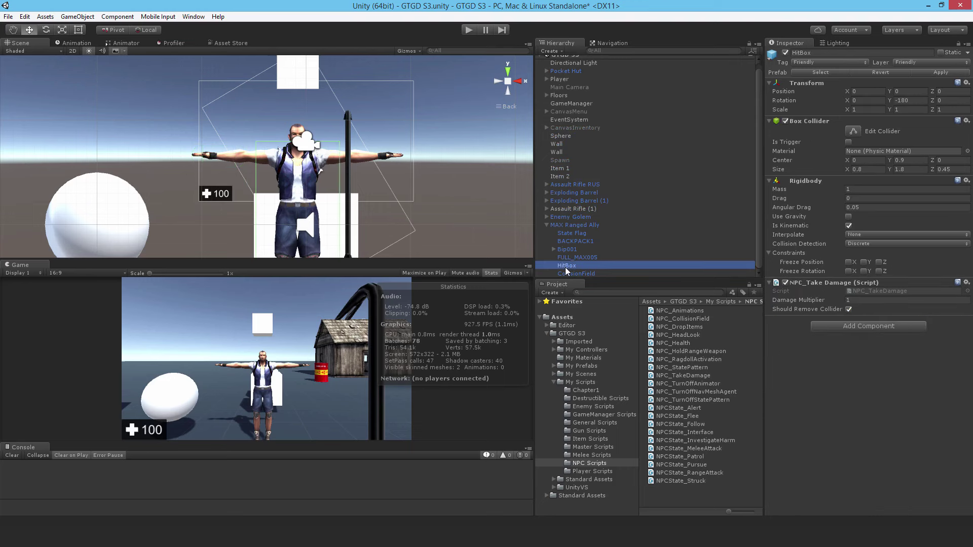
pyautogui.click(572, 275)
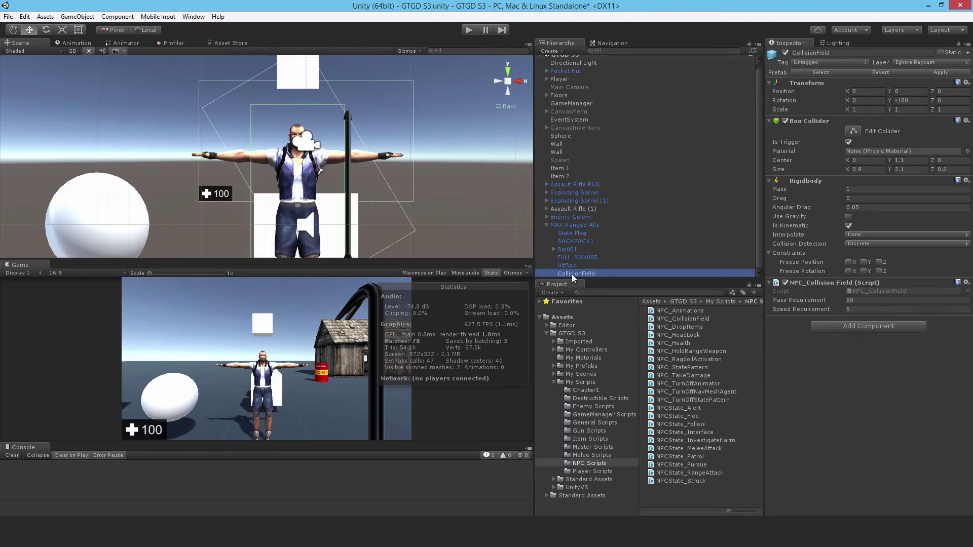
pyautogui.click(574, 265)
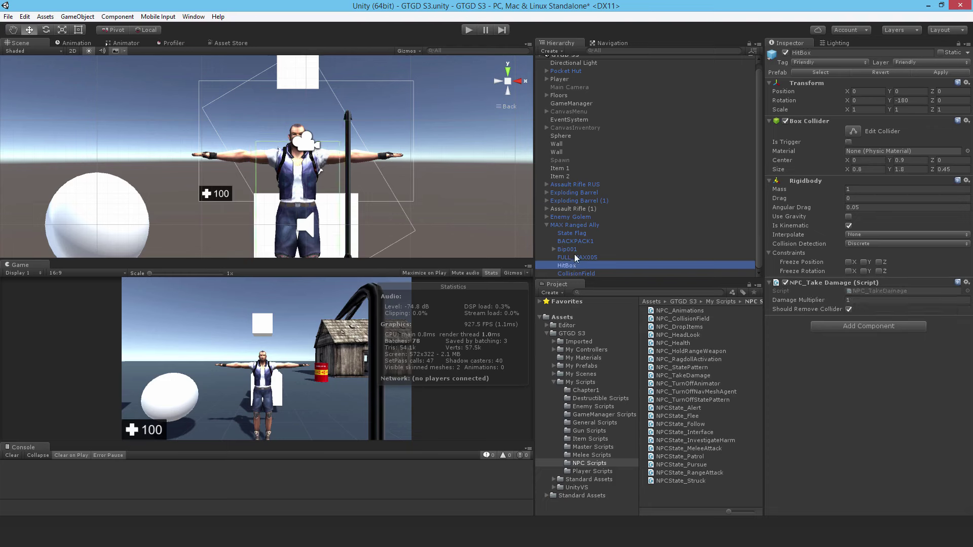
# Step: Inspect FULL_MAX005, Bip001, BACKPACK1 and State Flag, then save the scene with the root selected
pyautogui.click(574, 256)
pyautogui.click(571, 248)
pyautogui.click(571, 241)
pyautogui.click(571, 233)
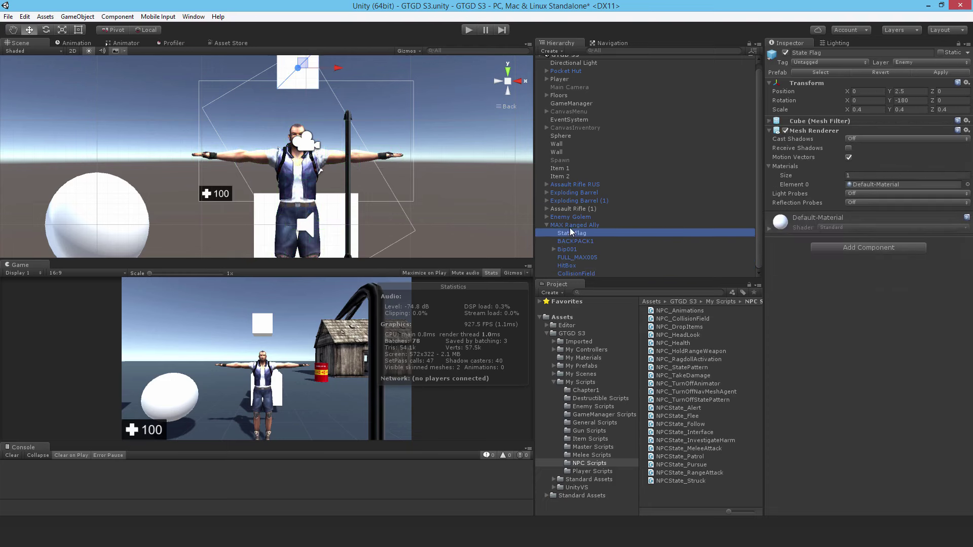
pyautogui.click(570, 226)
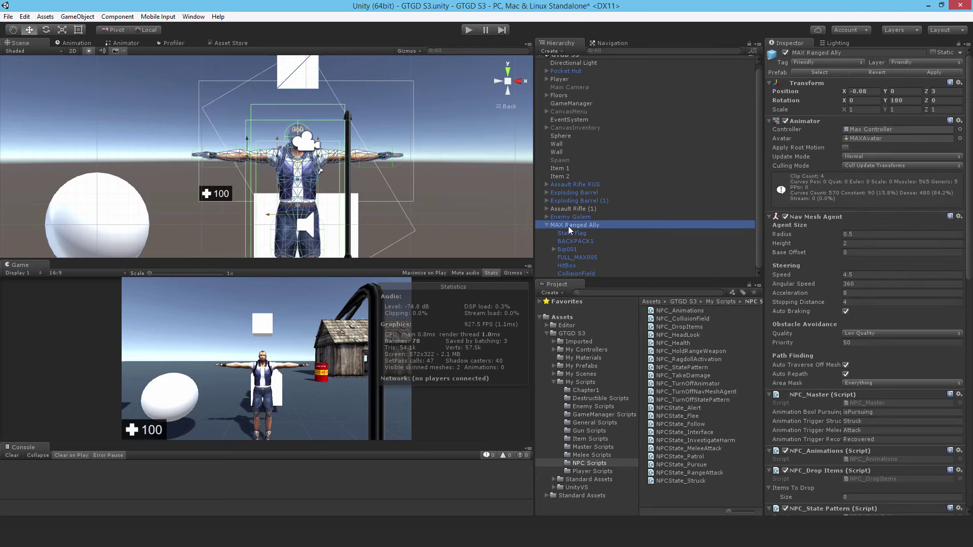
pyautogui.hotkey('ctrl', 's')
pyautogui.keyDown('alt'); pyautogui.moveTo(482, 199); pyautogui.dragTo(181, 275); pyautogui.keyUp('alt')
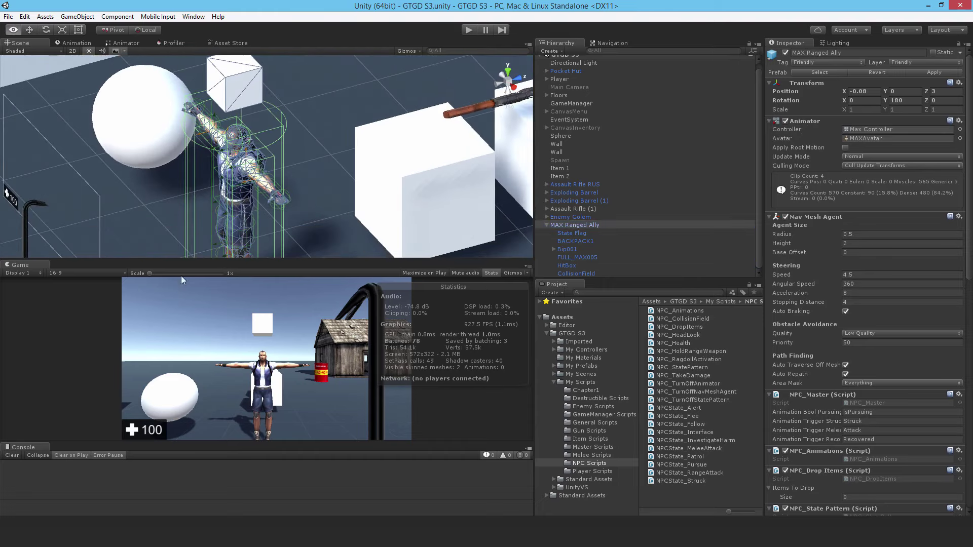
# Step: Move MAX Ranged Ally along X to a new spot near the wall and barrel
pyautogui.click(513, 86)
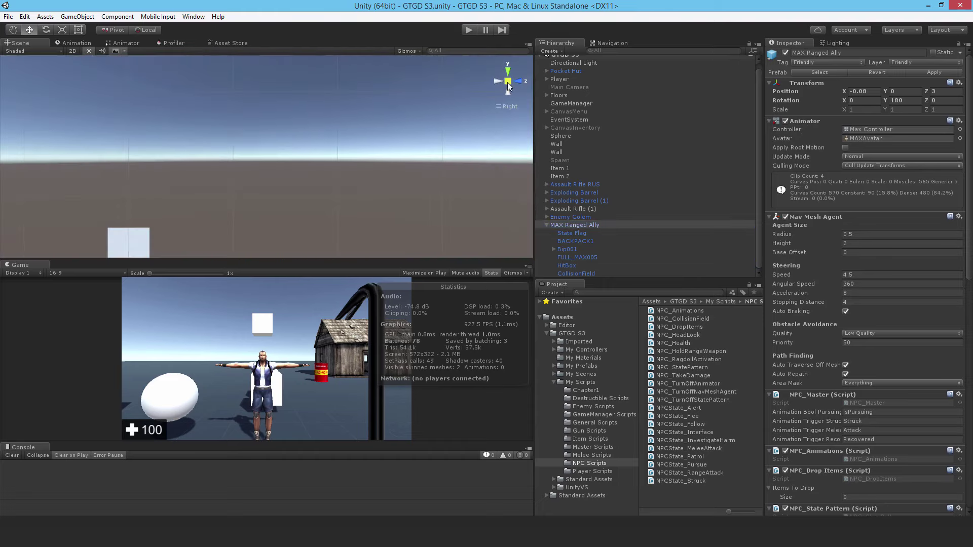
pyautogui.click(508, 81)
pyautogui.keyDown('alt'); pyautogui.moveTo(507, 102); pyautogui.dragTo(293, 156); pyautogui.keyUp('alt')
pyautogui.keyDown('ctrl'); pyautogui.moveTo(212, 165); pyautogui.dragTo(280, 171); pyautogui.keyUp('ctrl')
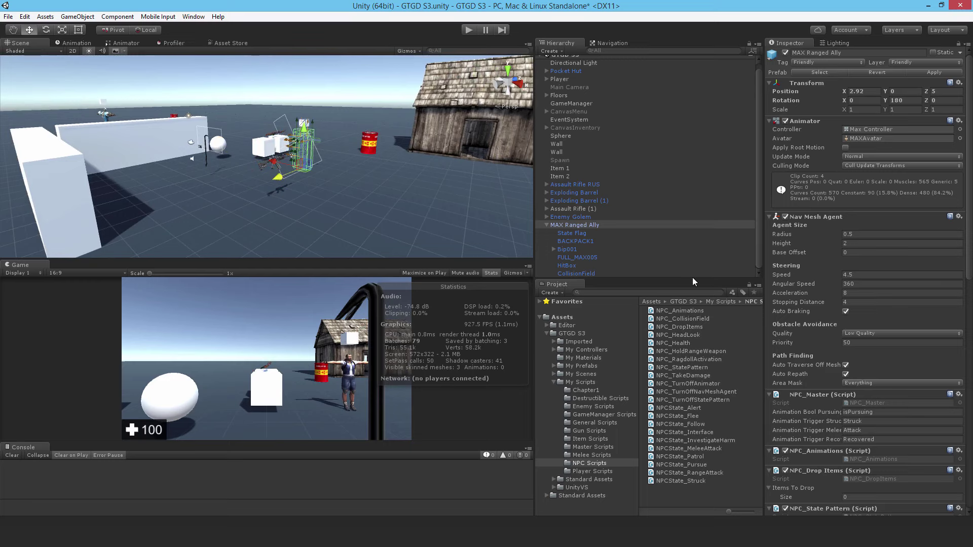
# Step: Set the ally's My Follow Target to Player and save the scene
pyautogui.scroll(-15, 879, 345)
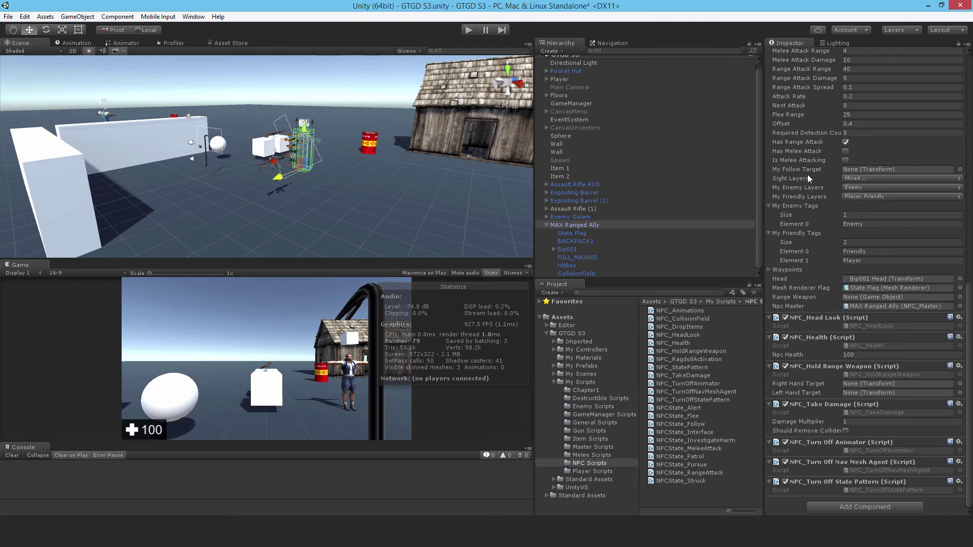
pyautogui.scroll(1, 666, 178)
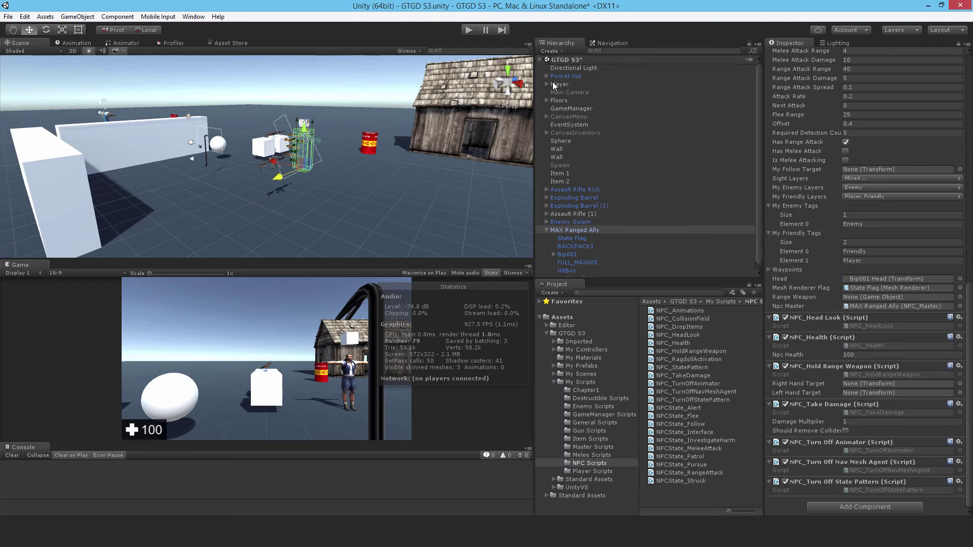
pyautogui.moveTo(556, 88); pyautogui.dragTo(866, 173)
pyautogui.hotkey('ctrl', 's')
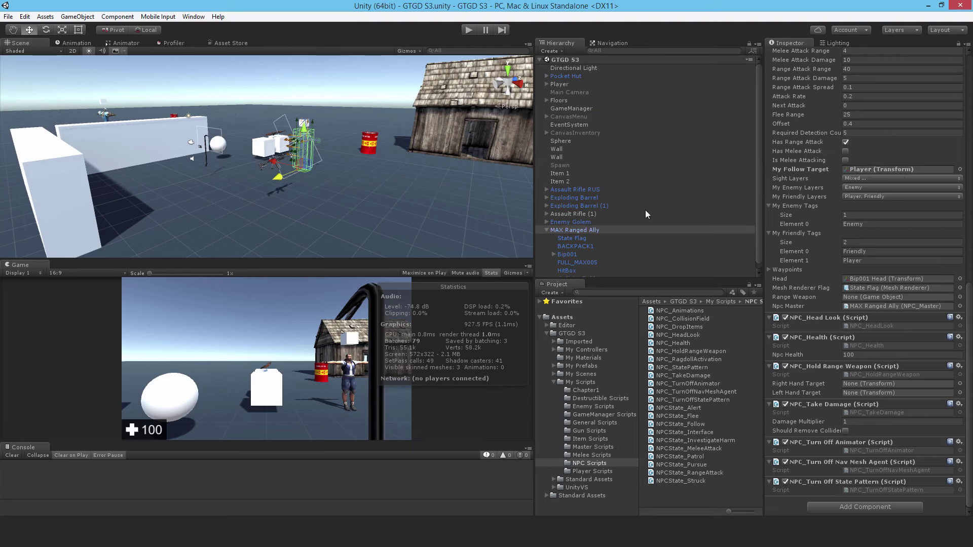
# Step: Duplicate MAX Ranged Ally, place the copy to its right, and activate the Spawn object
pyautogui.click(545, 230)
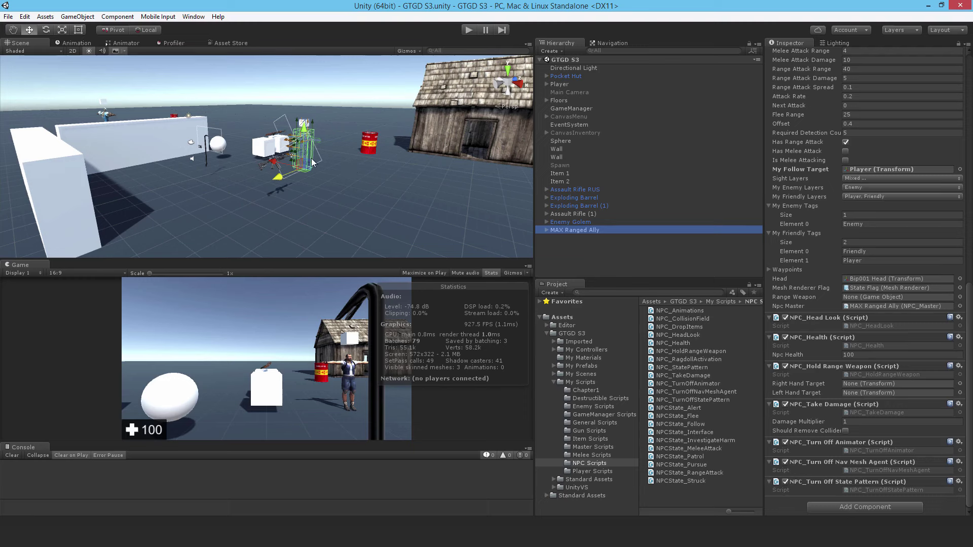
pyautogui.hotkey('ctrl', 'd')
pyautogui.moveTo(313, 163); pyautogui.dragTo(338, 187)
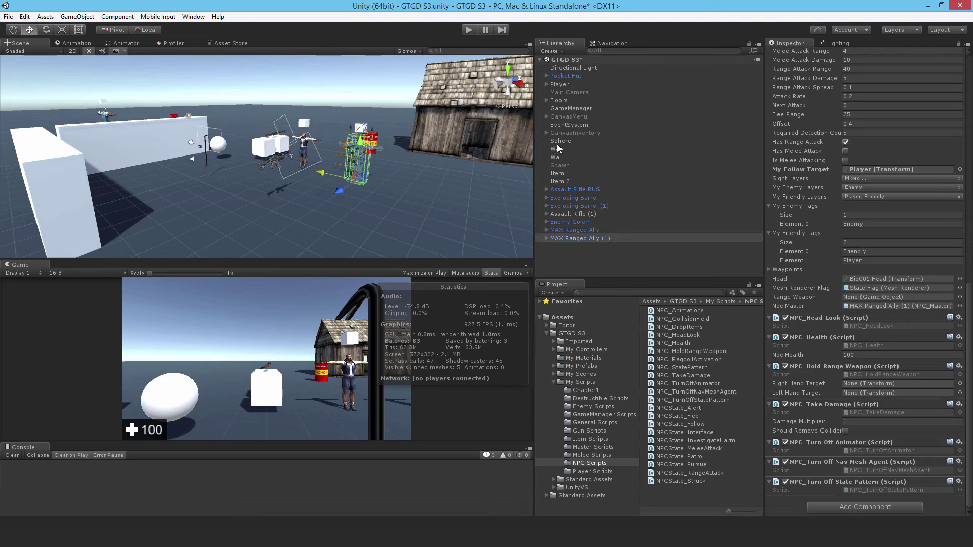
pyautogui.click(561, 165)
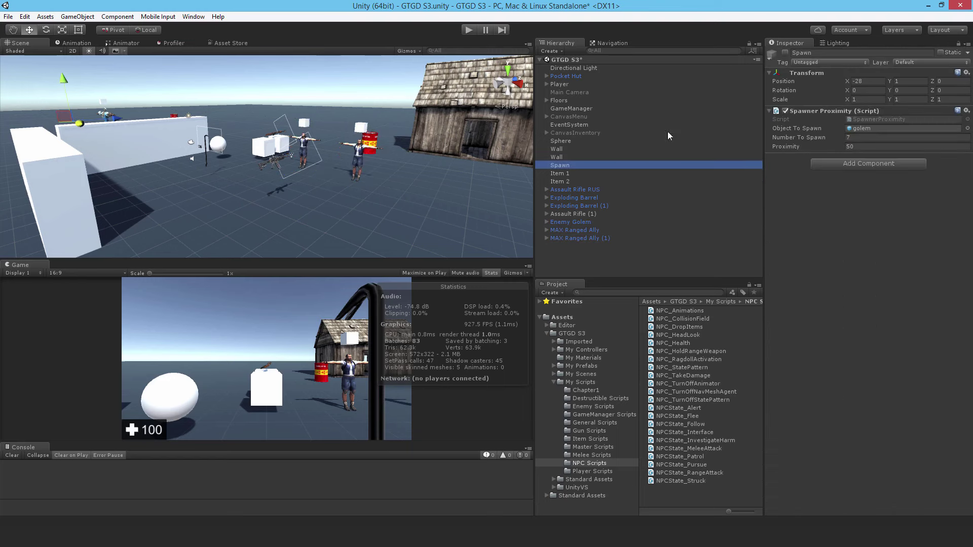
pyautogui.click(785, 53)
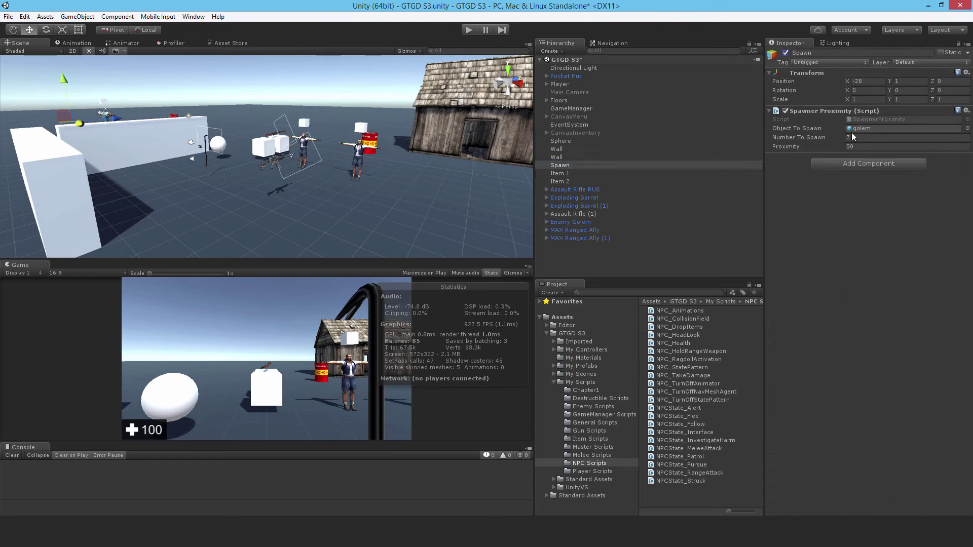
# Step: Apply the Enemy Golem's changes to its prefab, then delete it from the scene
pyautogui.keyDown('alt'); pyautogui.moveTo(378, 171); pyautogui.dragTo(289, 130); pyautogui.keyUp('alt')
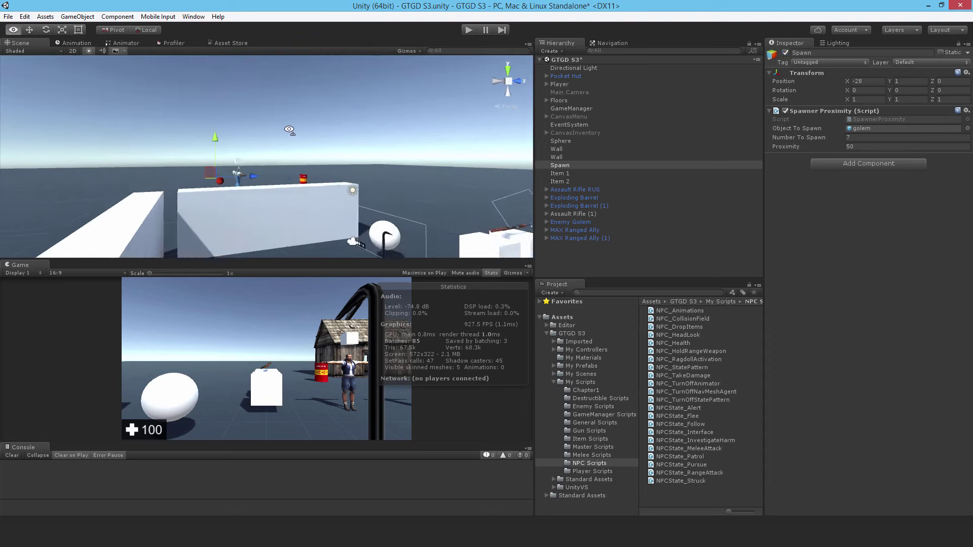
pyautogui.scroll(5, 289, 130)
pyautogui.click(561, 222)
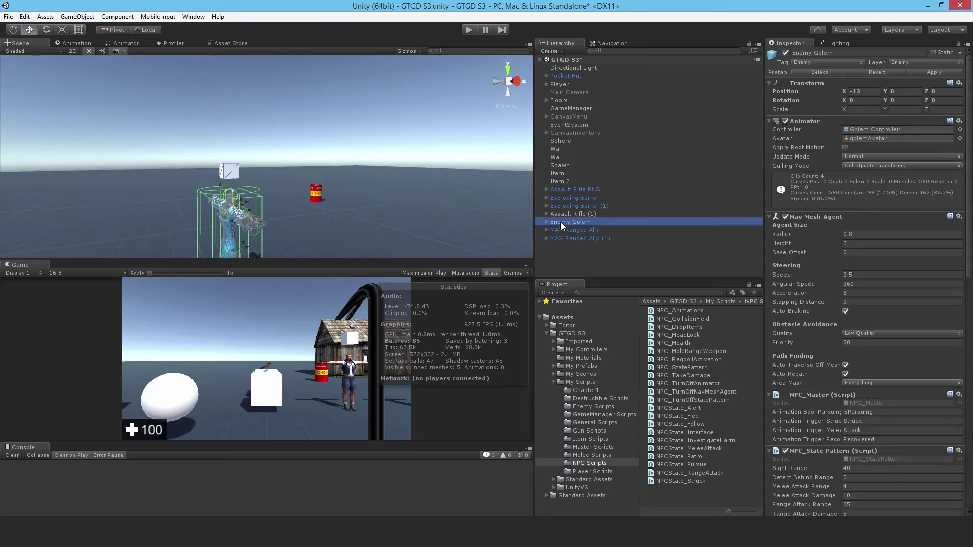
pyautogui.scroll(-10, 852, 238)
pyautogui.scroll(10, 892, 203)
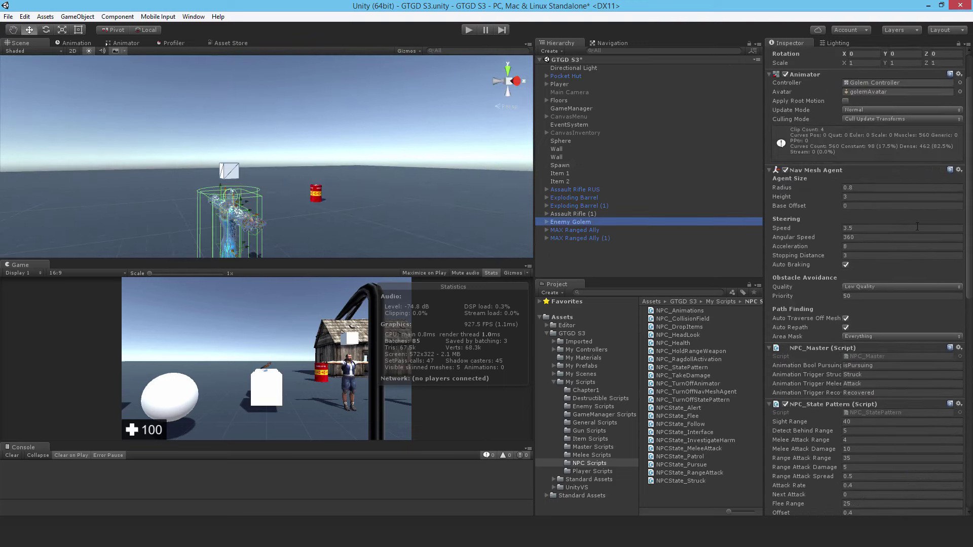
pyautogui.click(932, 72)
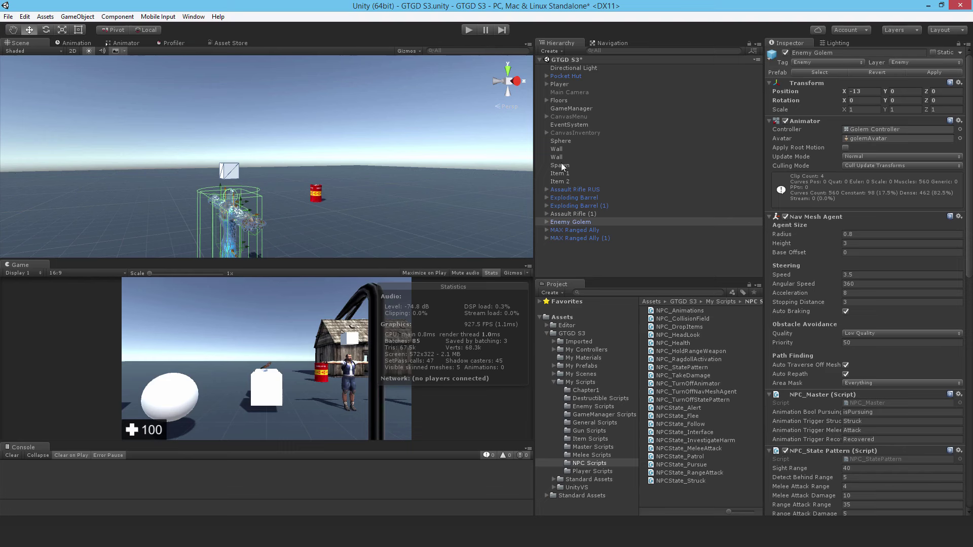
pyautogui.click(576, 221)
pyautogui.press('Delete')
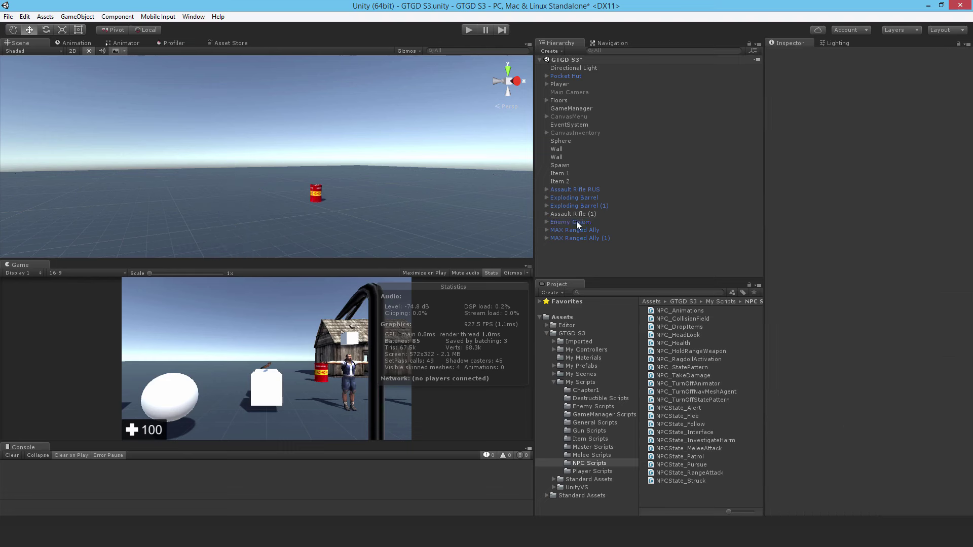
# Step: Assign the Enemy Golem prefab from My Prefabs > NPC to Spawn's Object To Spawn, then start Play
pyautogui.click(555, 165)
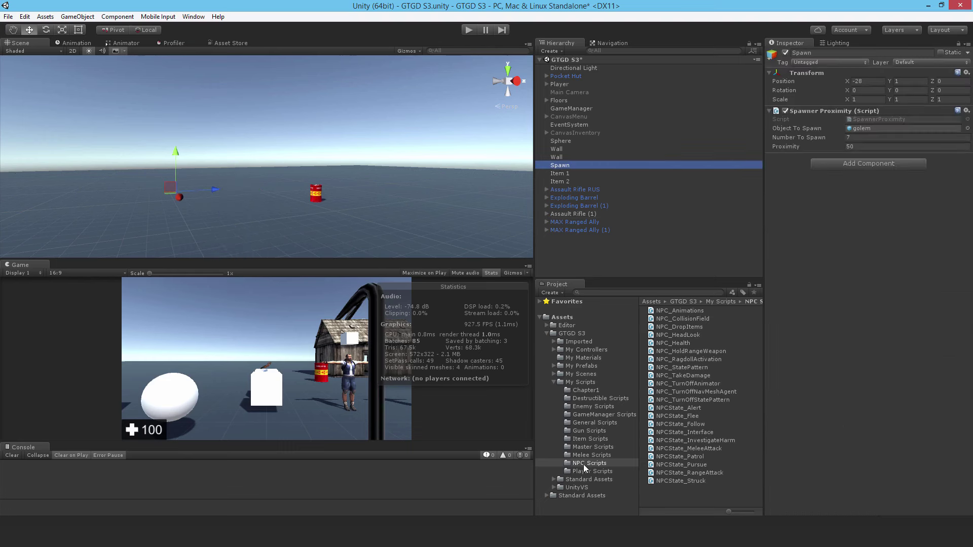
pyautogui.click(582, 366)
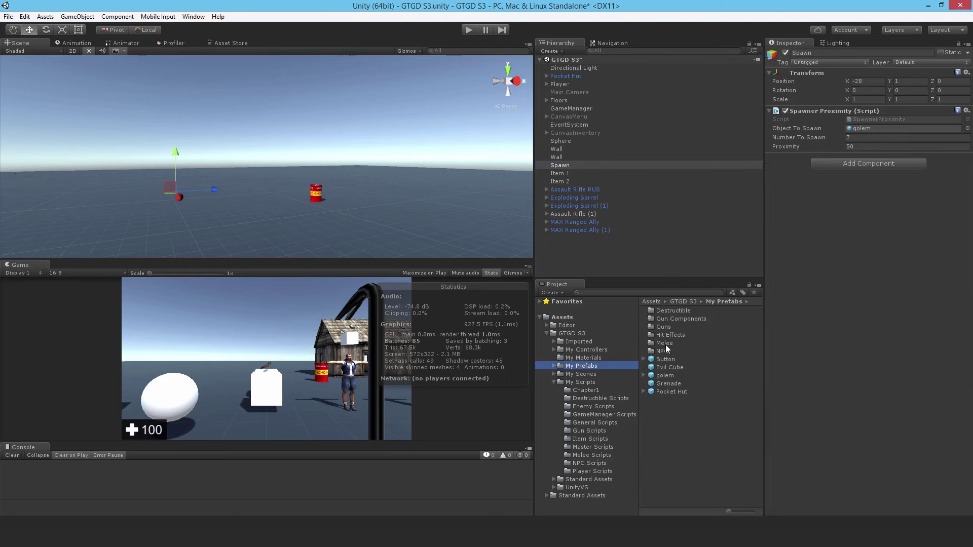
pyautogui.doubleClick(665, 353)
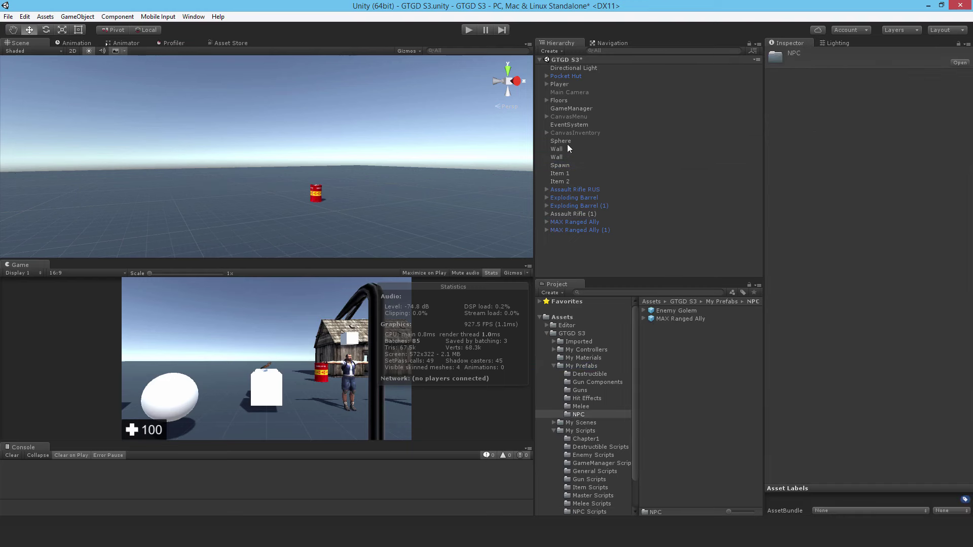
pyautogui.click(562, 163)
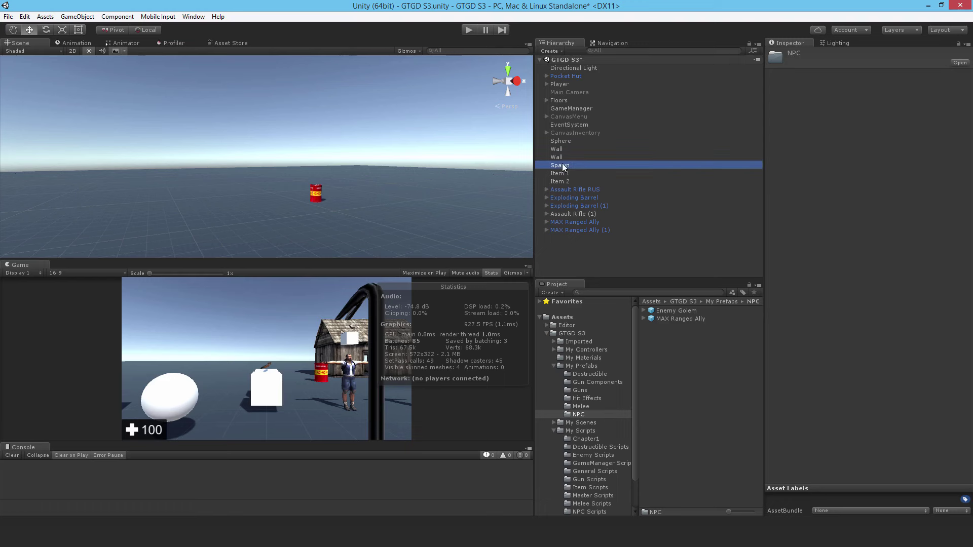
pyautogui.moveTo(681, 310); pyautogui.dragTo(895, 130)
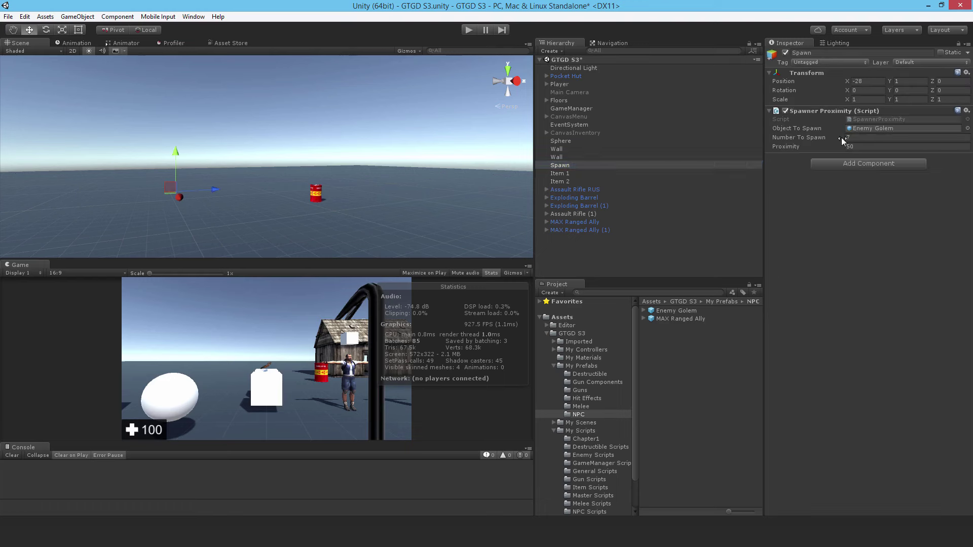
pyautogui.click(469, 30)
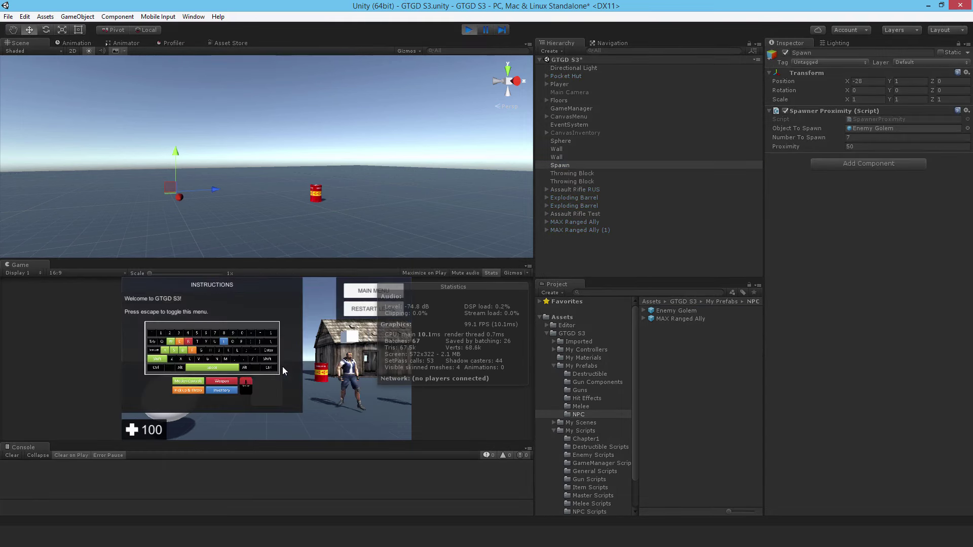
# Step: Dismiss the instructions menu, watch golems spawn, stop, and inspect the unassigned rangeWeapon error
pyautogui.press('Escape')
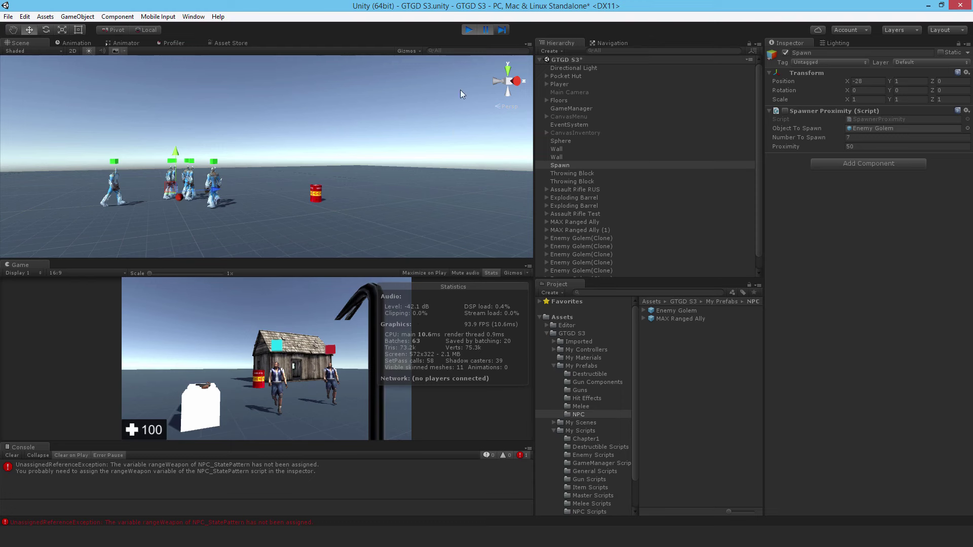
pyautogui.click(471, 29)
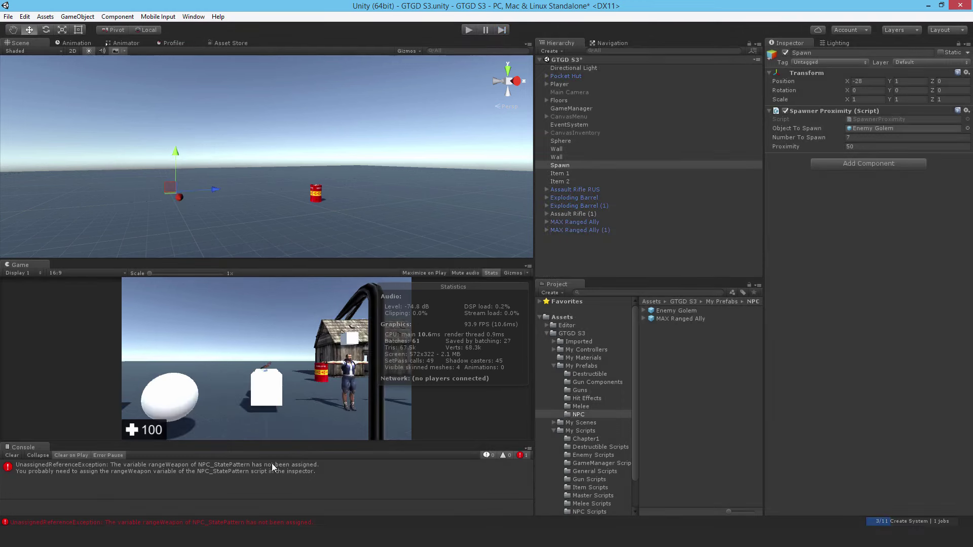
pyautogui.click(238, 470)
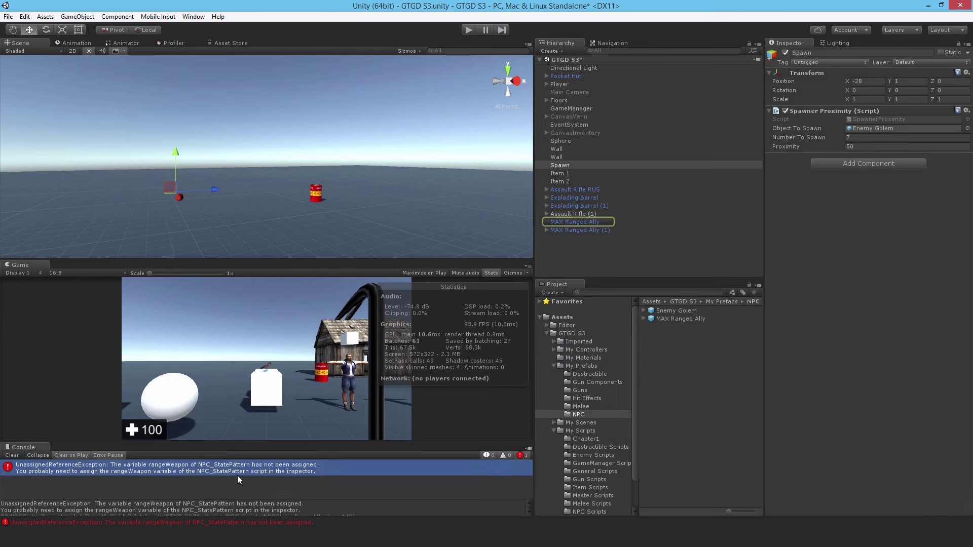
# Step: Untick Has Range Attack on MAX Ranged Ally and its copy, toggle melee attack, and save
pyautogui.click(560, 223)
pyautogui.scroll(-5, 831, 268)
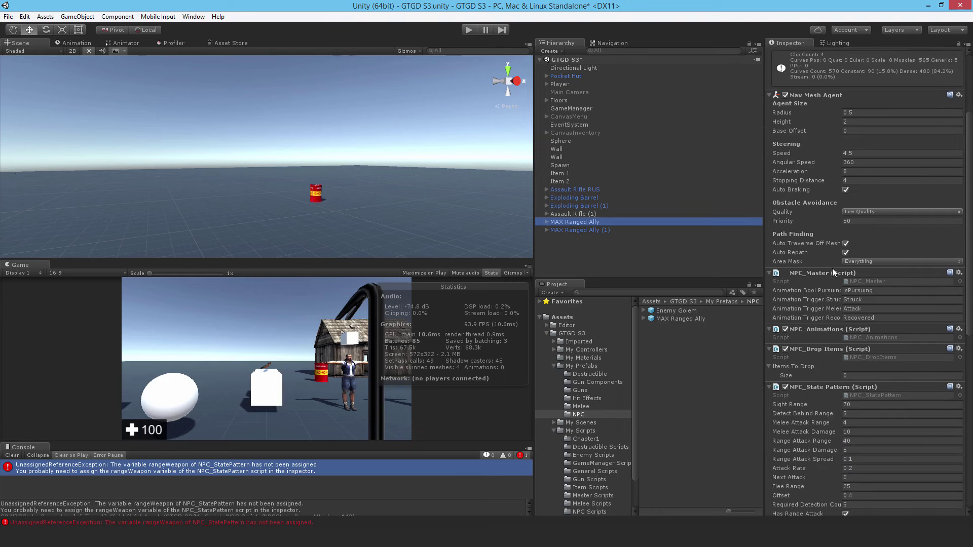
pyautogui.scroll(-10, 833, 268)
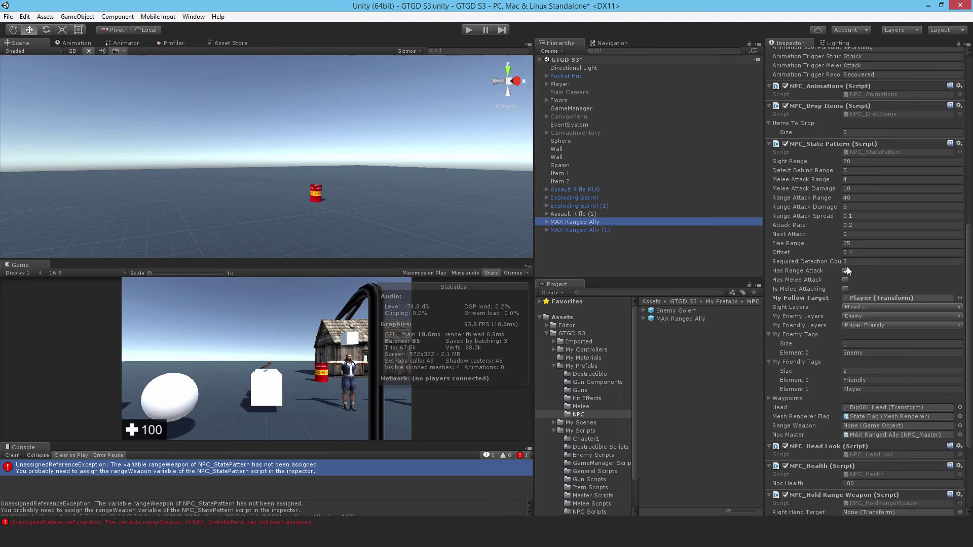
pyautogui.click(846, 270)
pyautogui.click(563, 231)
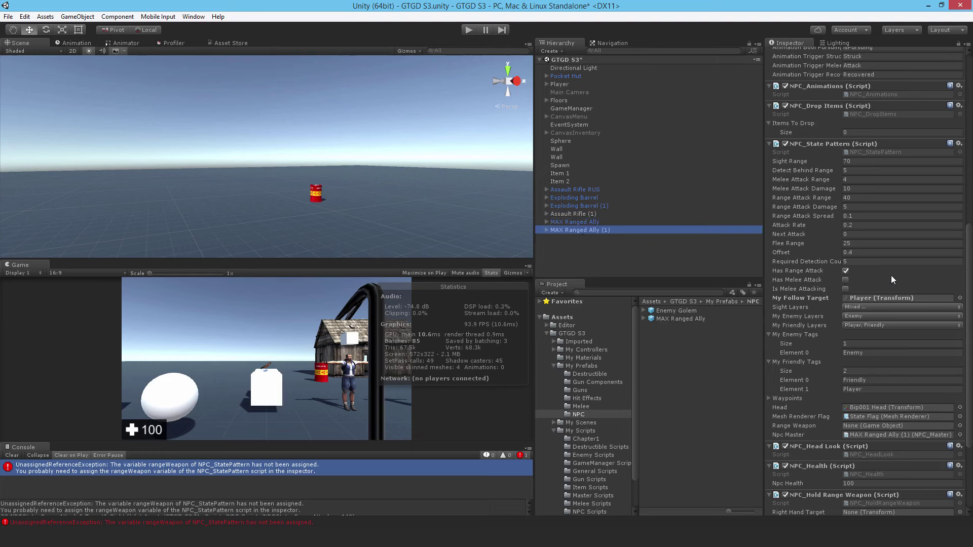
pyautogui.click(846, 271)
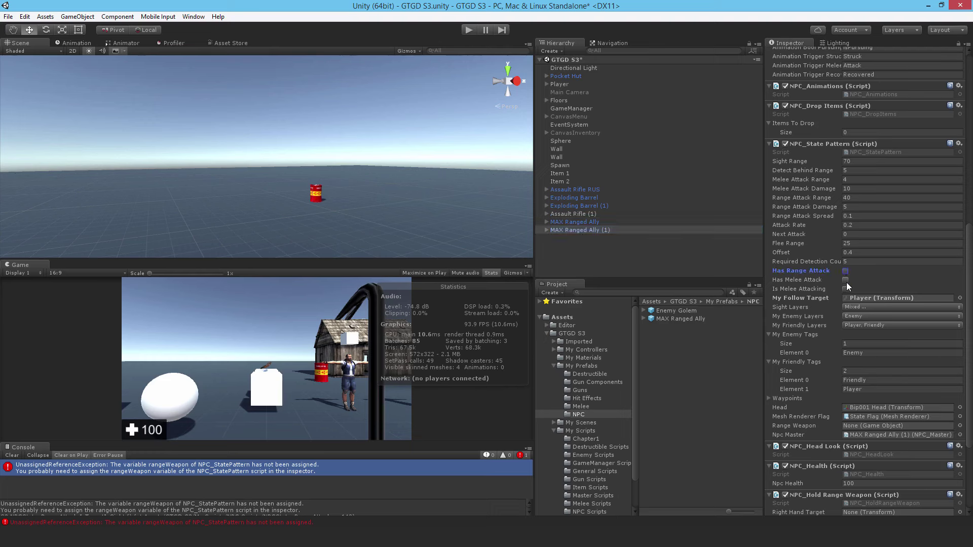
pyautogui.click(846, 280)
pyautogui.click(576, 222)
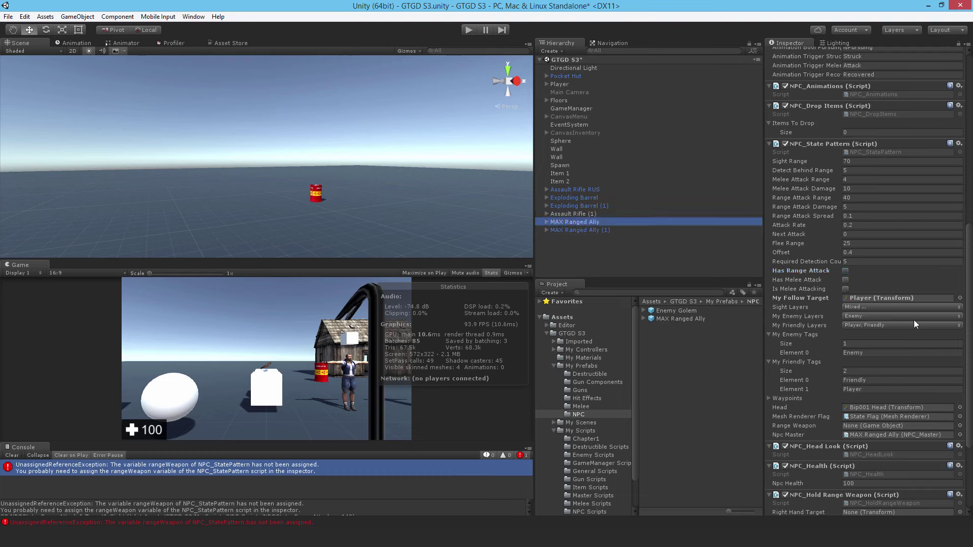
pyautogui.click(846, 280)
pyautogui.scroll(10, 858, 282)
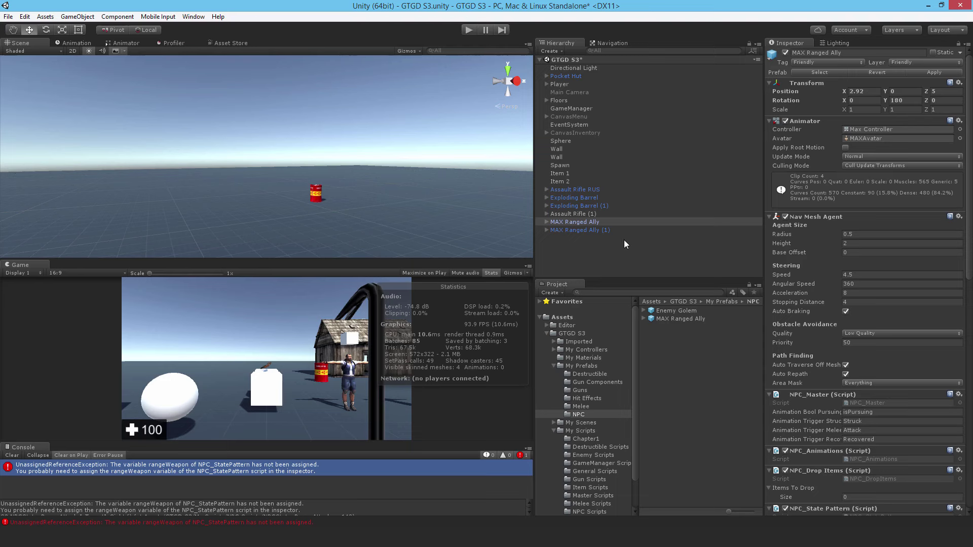
pyautogui.hotkey('ctrl', 's')
# Step: Play the scene, walk the player toward the golems and back, then end the test run
pyautogui.click(469, 30)
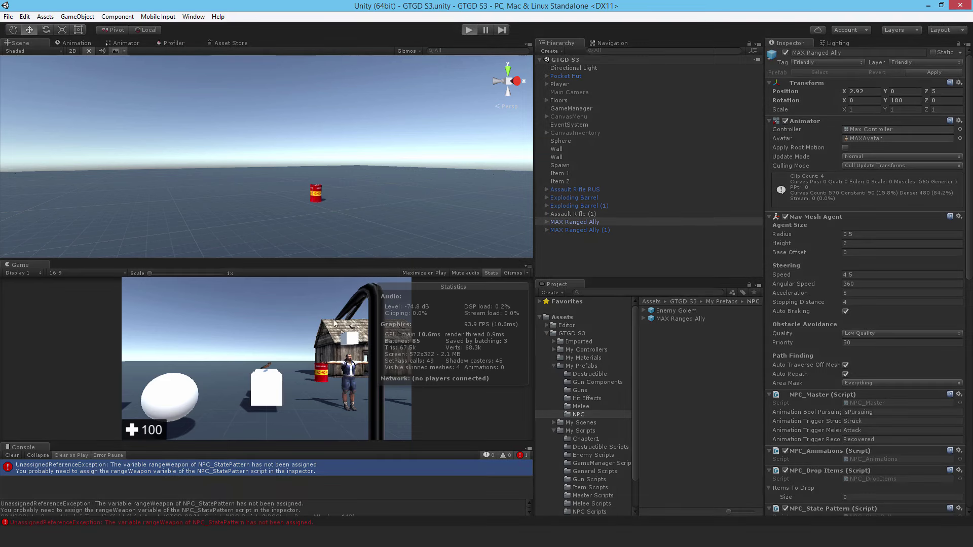
pyautogui.press('Escape')
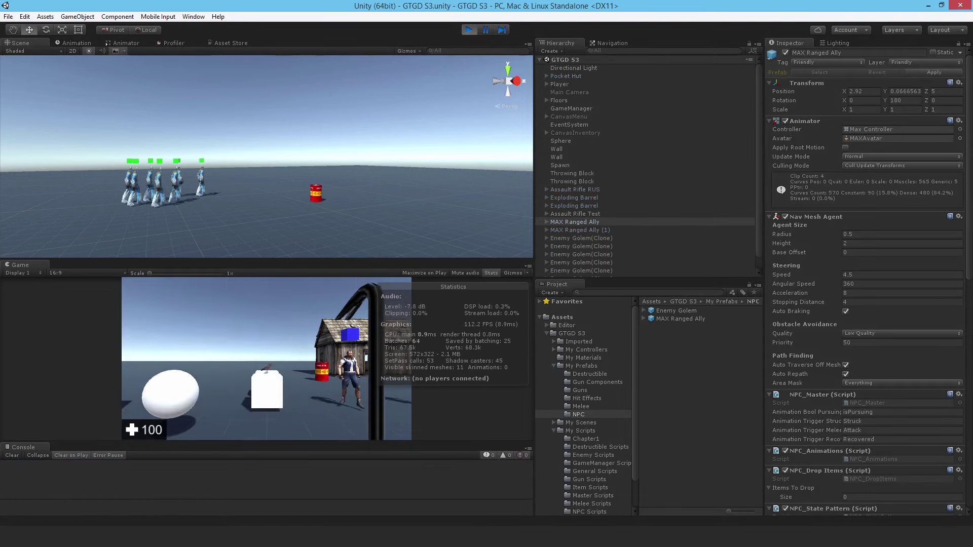
pyautogui.press('w')
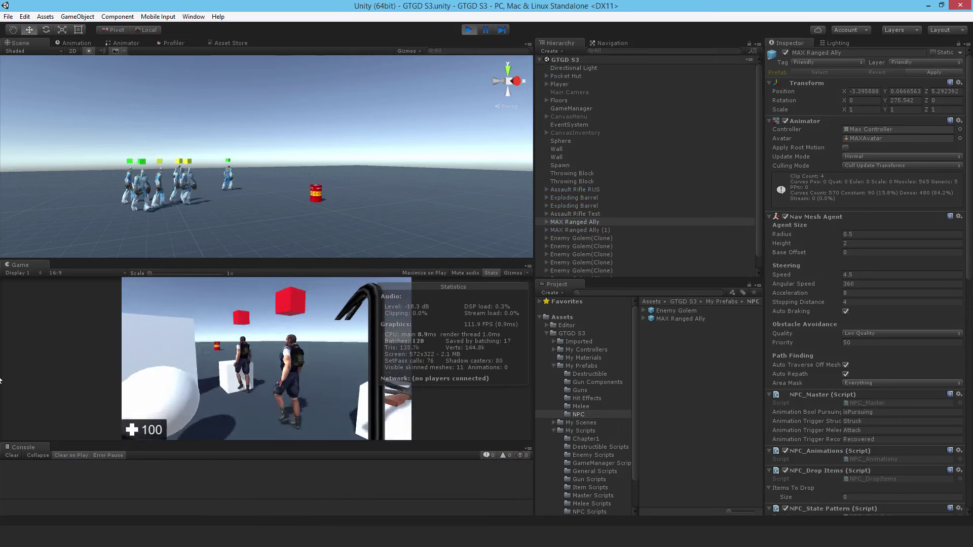
pyautogui.press('w')
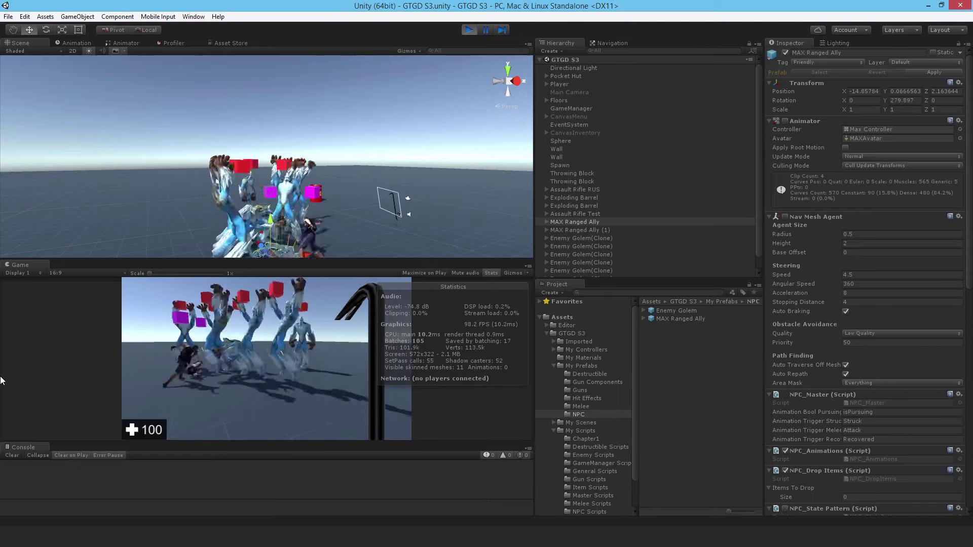
pyautogui.press('s')
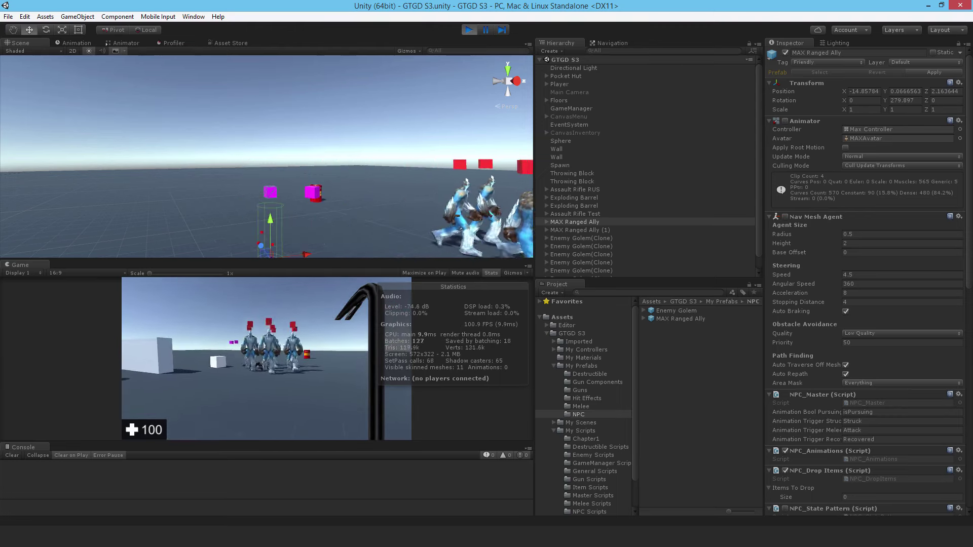
pyautogui.press('Escape')
pyautogui.hotkey('ctrl', 'p')
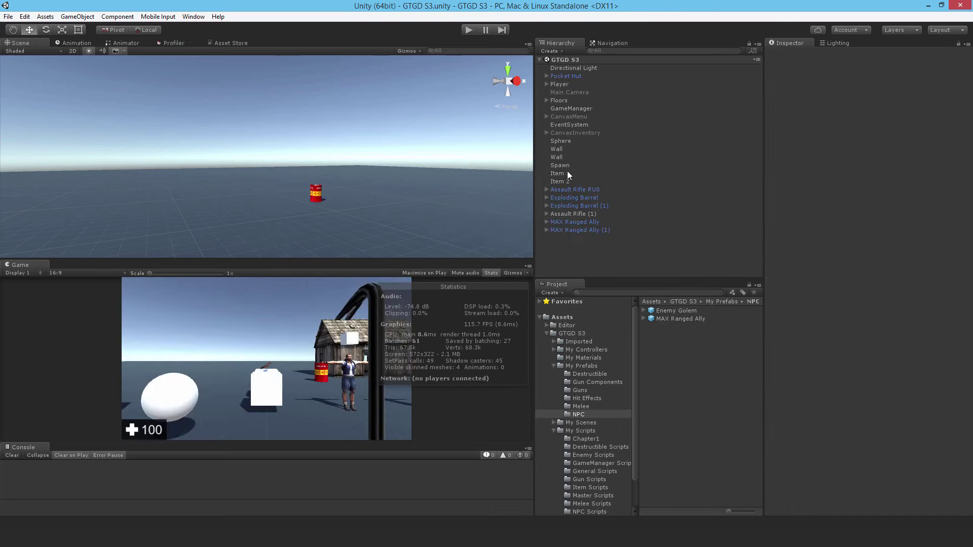
# Step: Set the Spawn object's Number To Spawn to 1
pyautogui.click(567, 166)
pyautogui.click(787, 54)
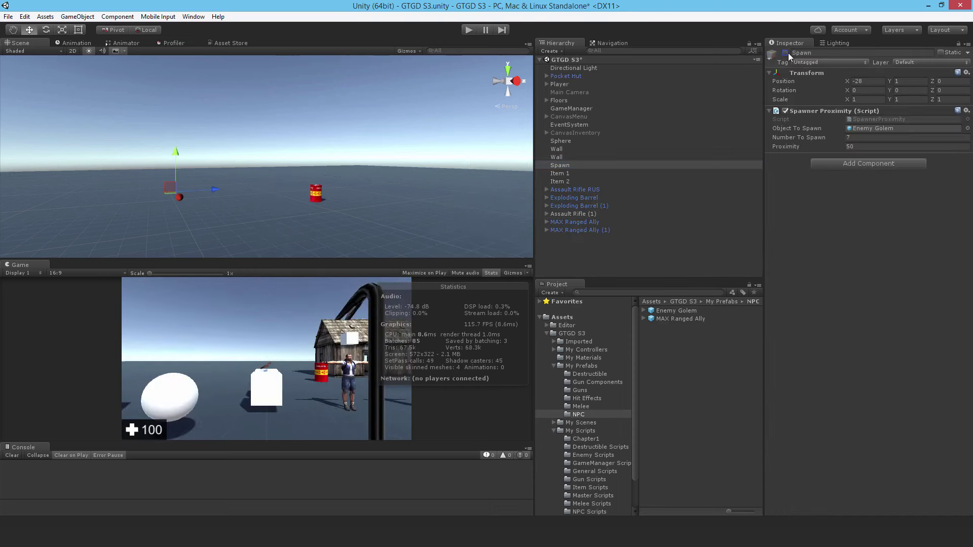
pyautogui.click(787, 54)
pyautogui.click(860, 139)
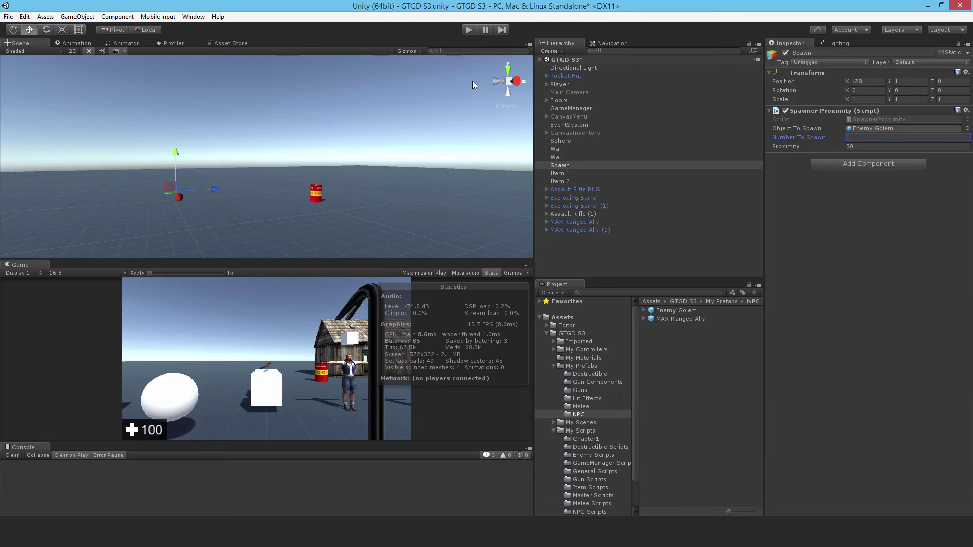
# Step: Start a playtest and approach the allies fighting the single Enemy Golem
pyautogui.click(467, 33)
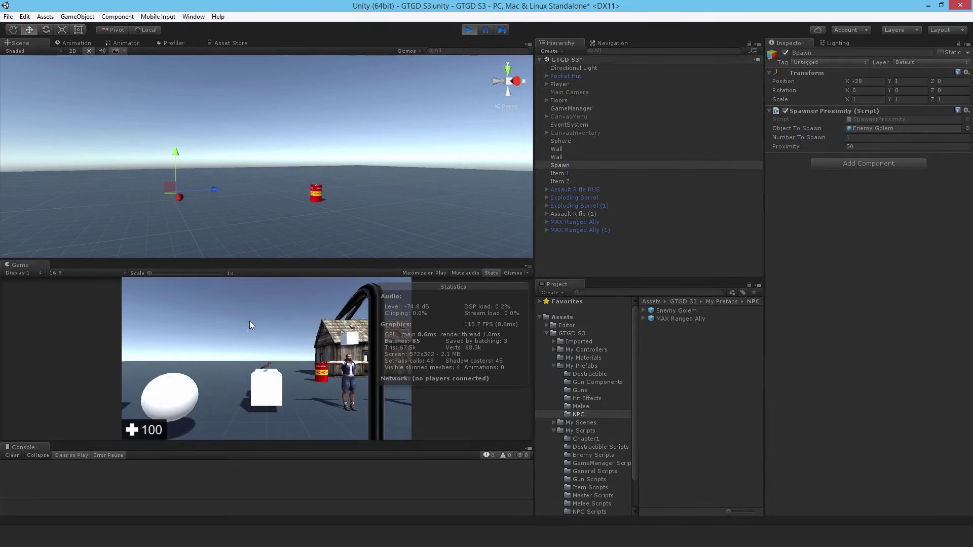
pyautogui.press('Escape')
pyautogui.press('w')
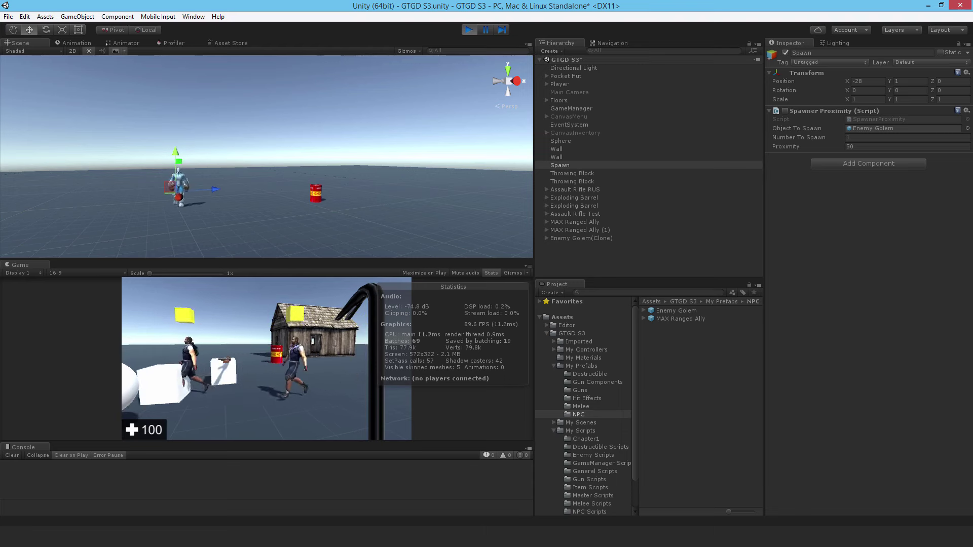
pyautogui.press('s')
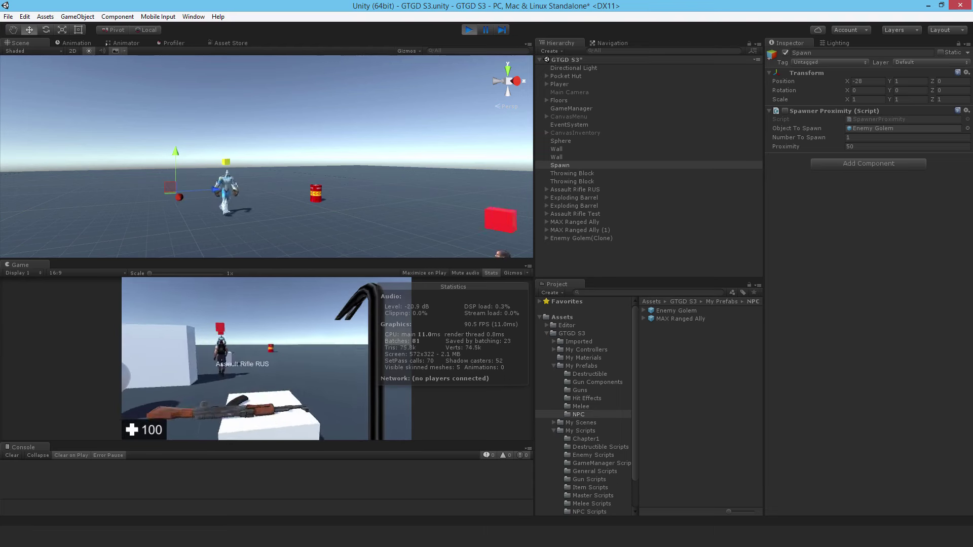
pyautogui.press('w')
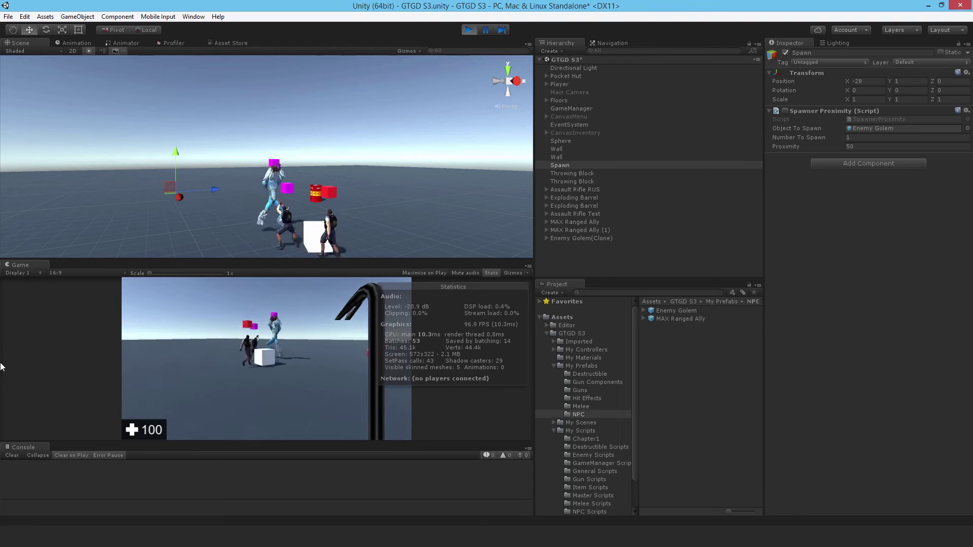
pyautogui.press('w')
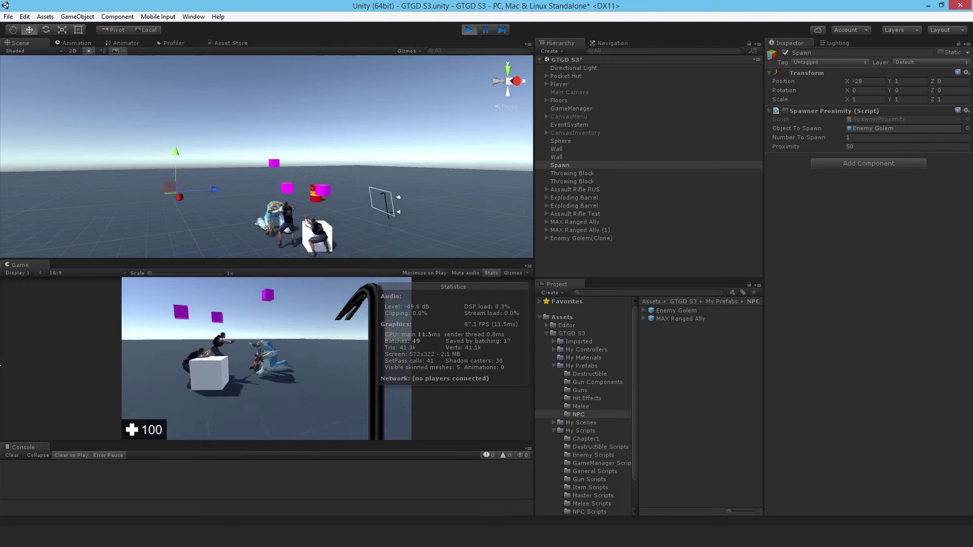
pyautogui.press('a')
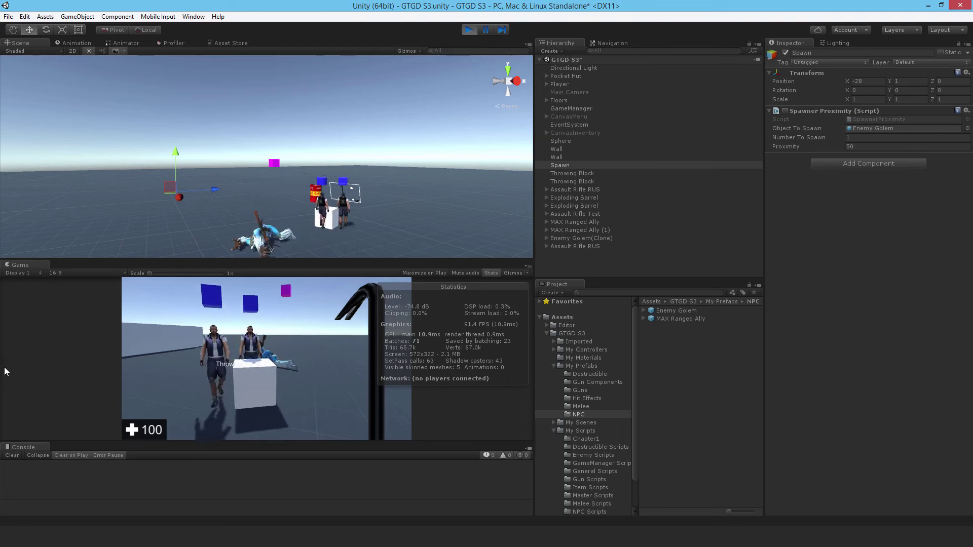
pyautogui.press('w')
# Step: Walk around to confirm both allies follow the player, then stop the test run
pyautogui.press('s')
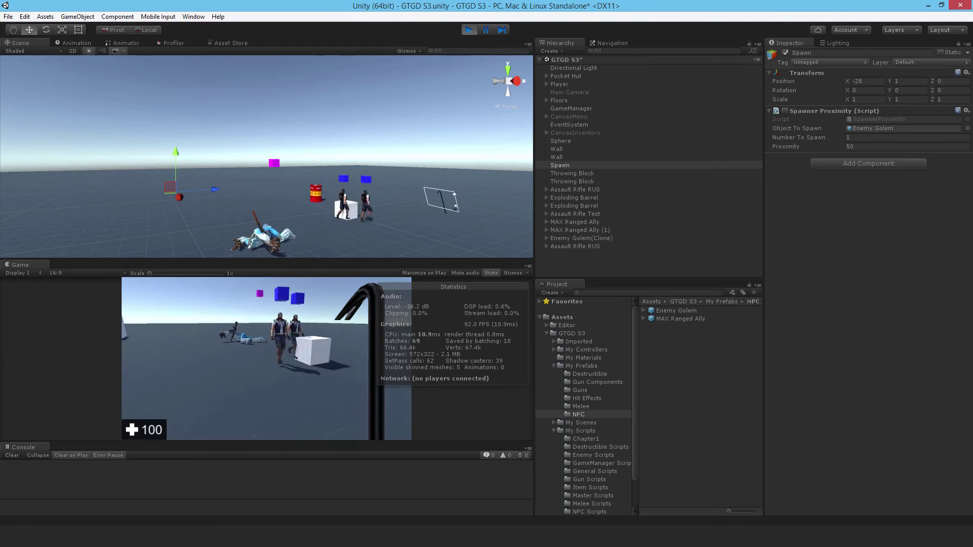
pyautogui.press('d')
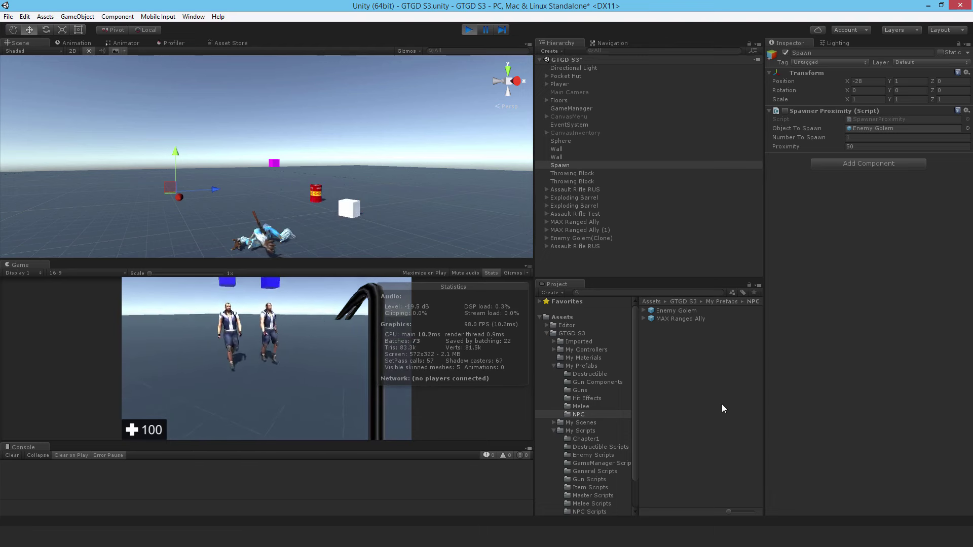
pyautogui.press('w')
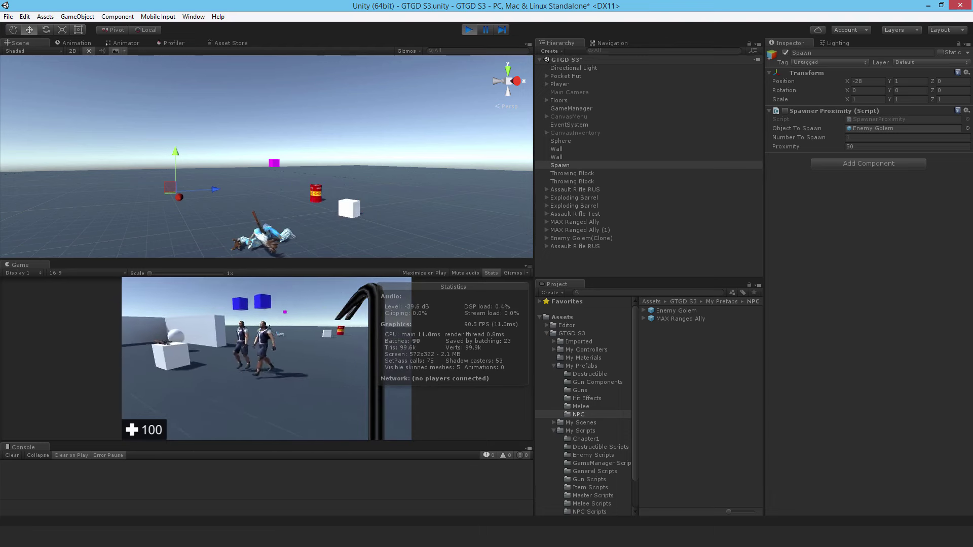
pyautogui.press('s')
pyautogui.press('s')
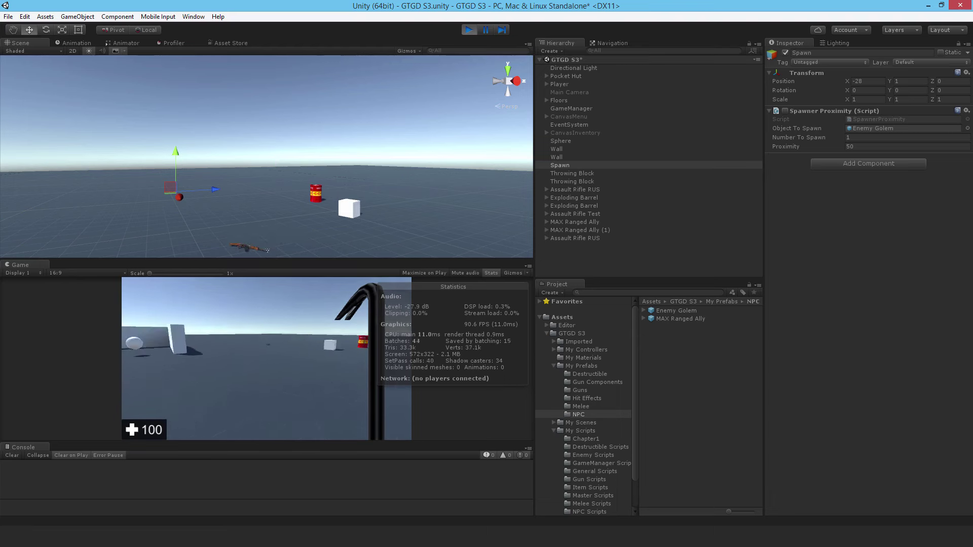
pyautogui.press('a')
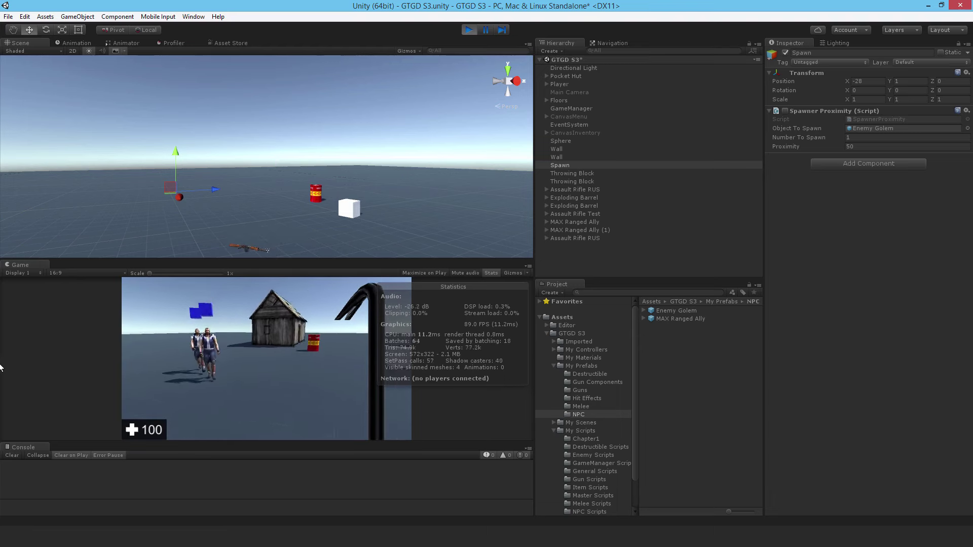
pyautogui.press('w')
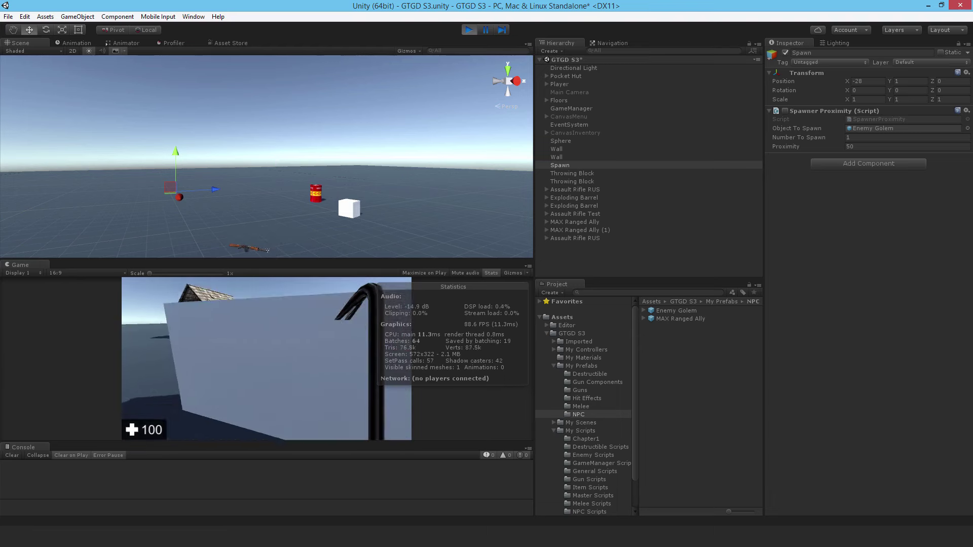
pyautogui.press('s')
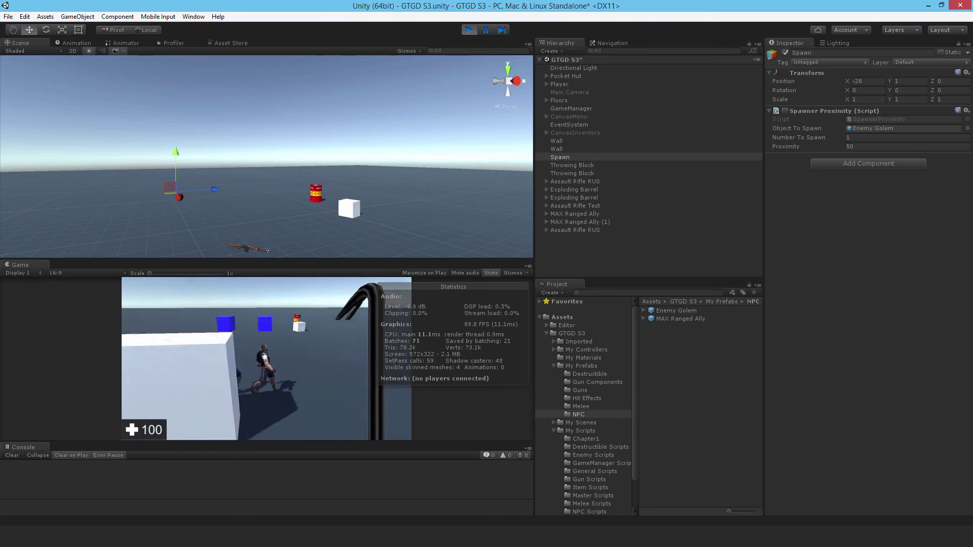
pyautogui.press('a')
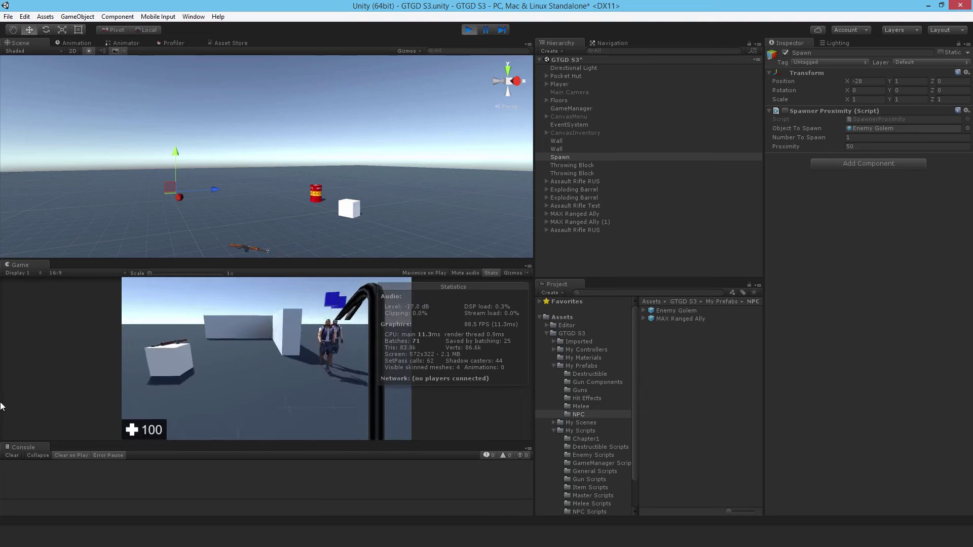
pyautogui.press('d')
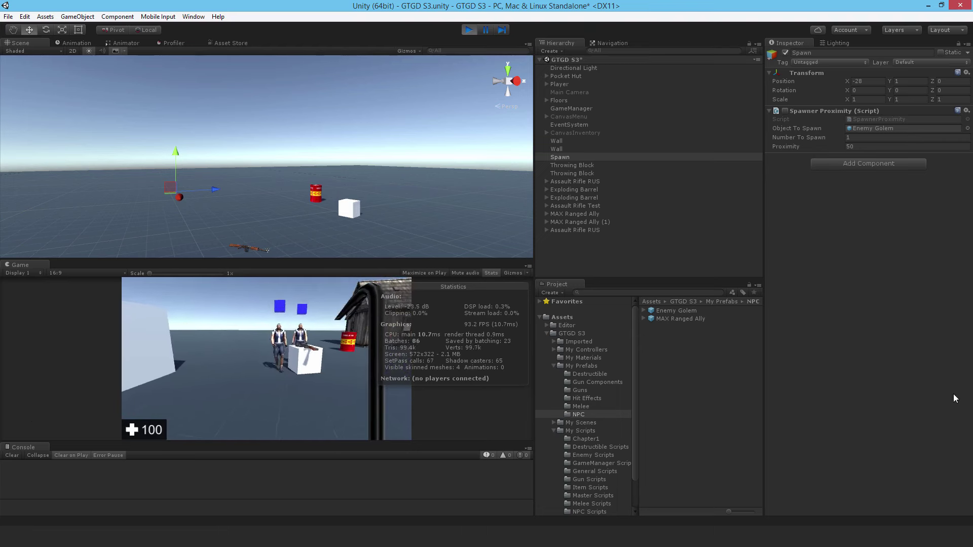
pyautogui.press('Escape')
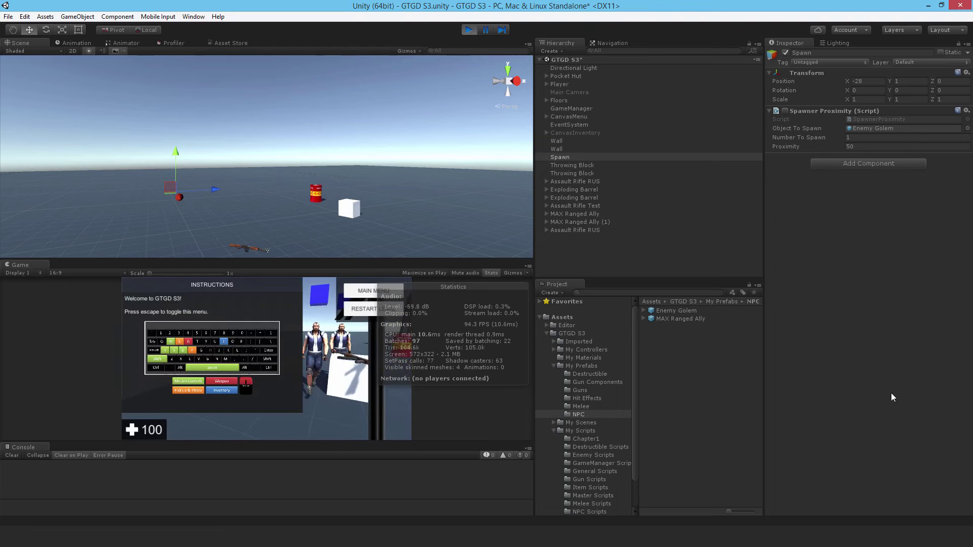
pyautogui.click(470, 31)
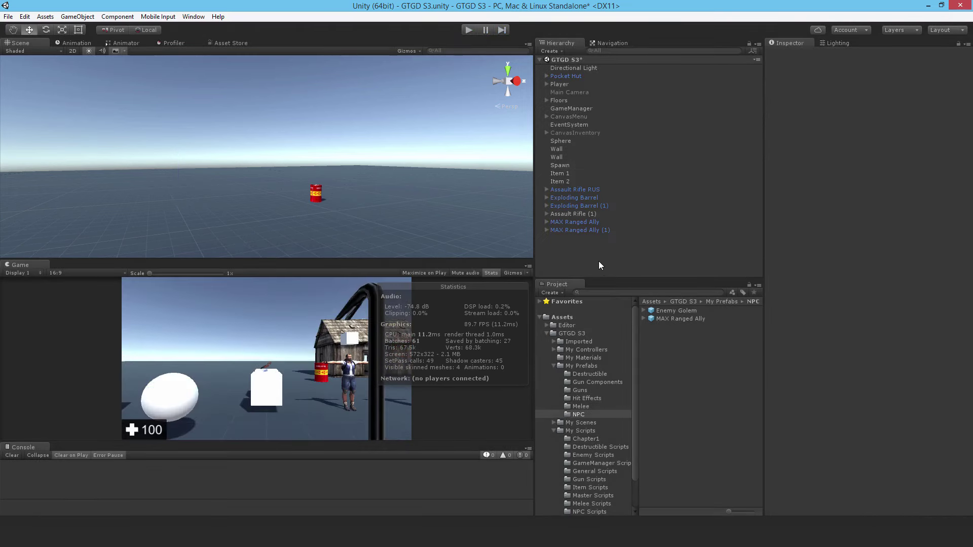
# Step: Save the GTGD S3 scene with Ctrl+S
pyautogui.hotkey('ctrl', 's')
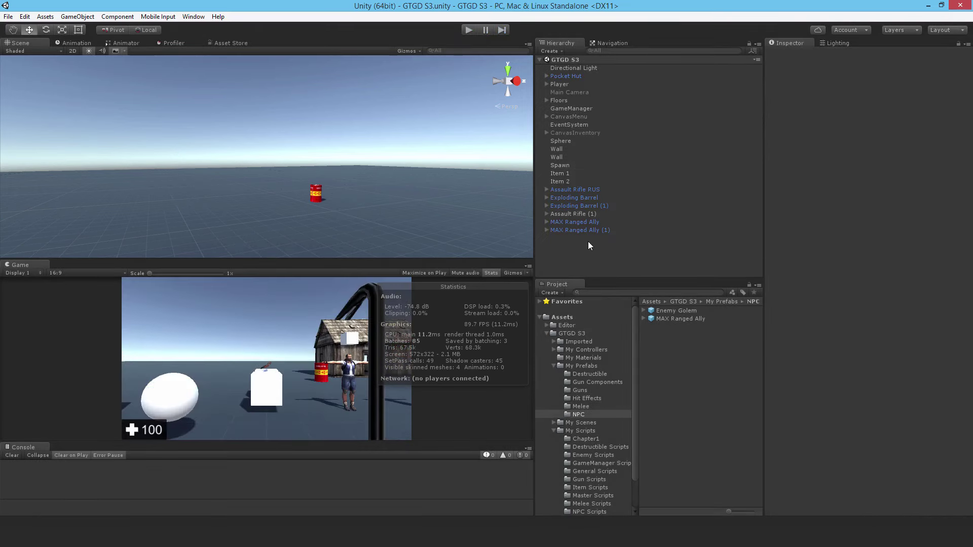